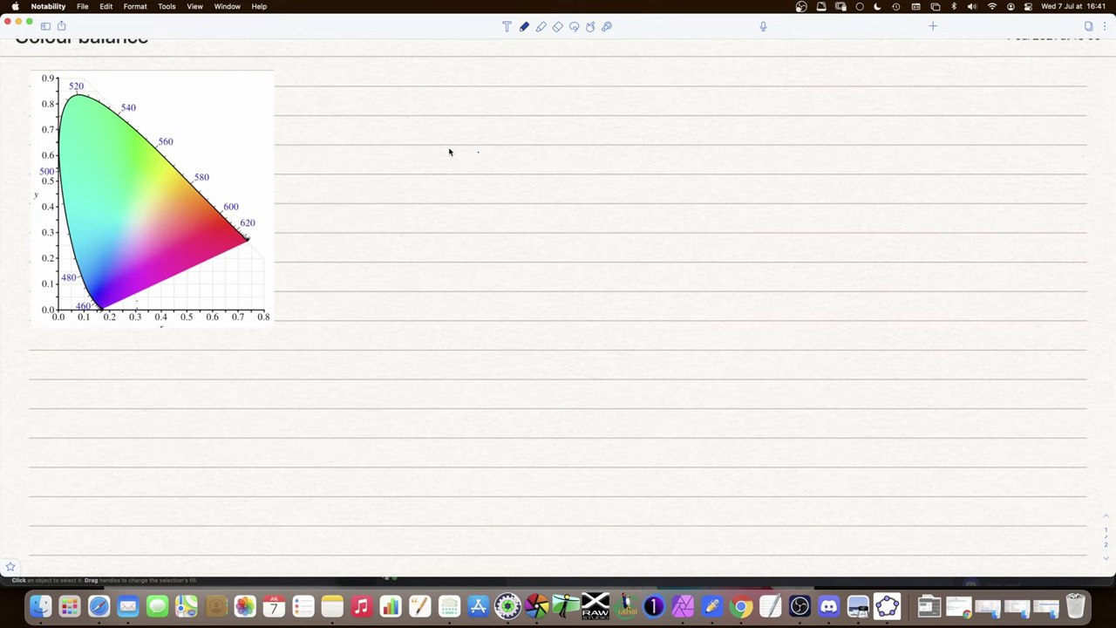
Handwrite the heading 'Chromaticité et chrominance' beside the diagram.
scroll(444, 151, "down", 1)
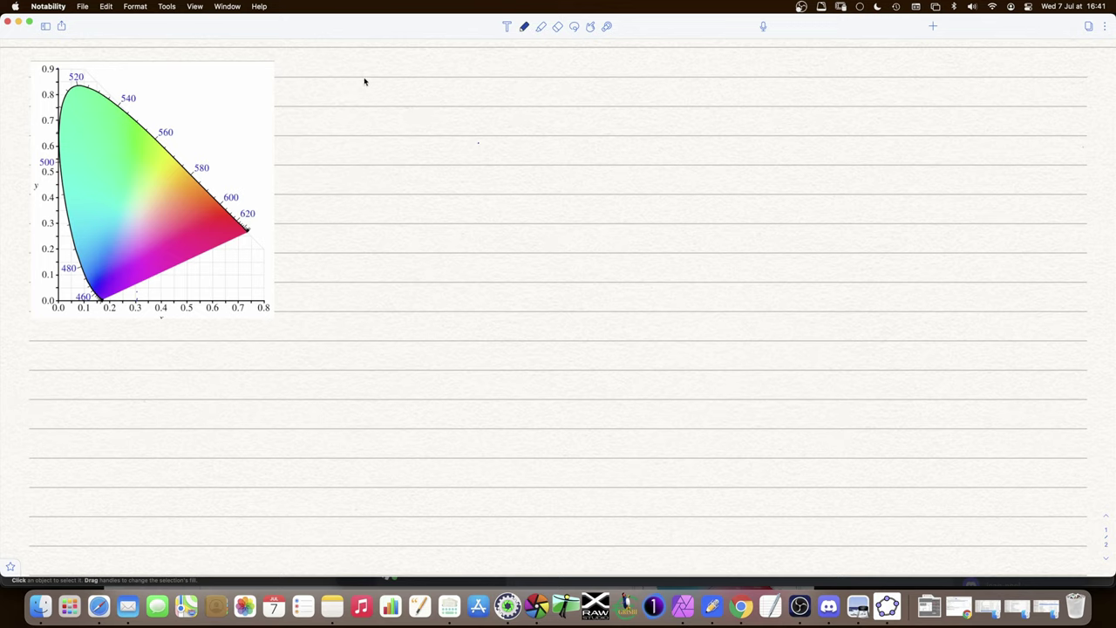
left_click(381, 122)
mouse_move(369, 86)
left_mouse_down()
mouse_move(369, 104)
mouse_move(392, 93)
mouse_move(436, 107)
mouse_move(481, 101)
left_mouse_up()
mouse_move(484, 96)
left_mouse_down()
mouse_move(492, 99)
mouse_move(498, 76)
left_mouse_up()
left_click_drag(468, 90, 483, 88)
left_click_drag(551, 98, 558, 105)
mouse_move(563, 82)
left_mouse_down()
mouse_move(571, 105)
mouse_move(572, 90)
mouse_move(628, 104)
left_mouse_up()
mouse_move(634, 77)
left_mouse_down()
mouse_move(644, 103)
mouse_move(774, 103)
left_mouse_up()
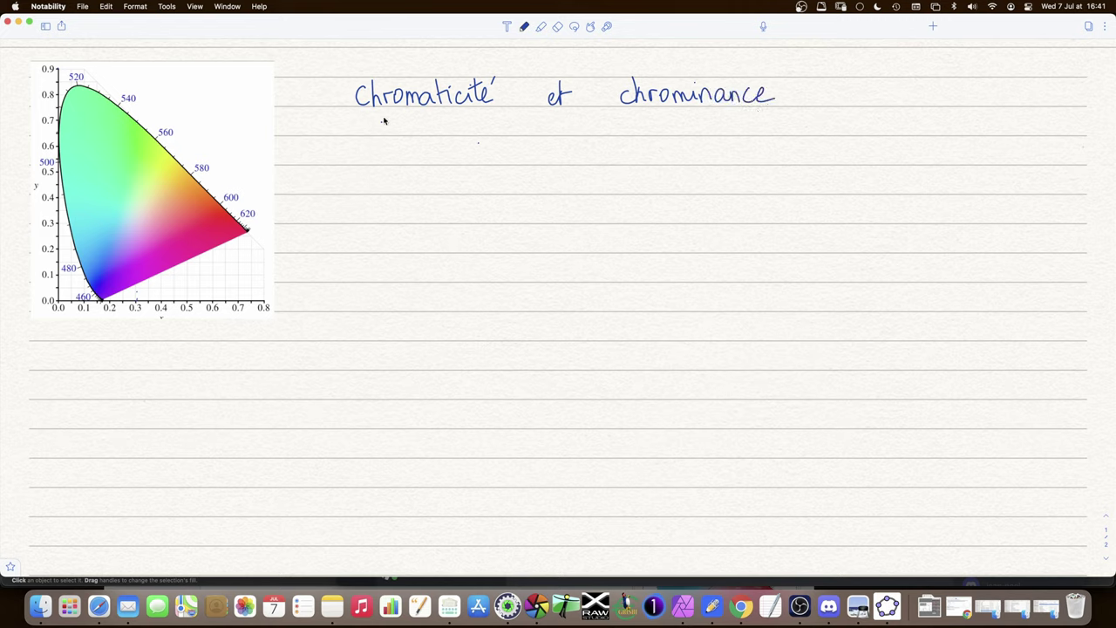
Underline 'Chromaticité' and label the diagram 'cie xyY'.
left_click_drag(355, 112, 495, 109)
mouse_move(188, 70)
left_mouse_down()
mouse_move(183, 79)
mouse_move(228, 78)
mouse_move(226, 87)
mouse_move(236, 70)
left_mouse_up()
left_click_drag(240, 61, 235, 80)
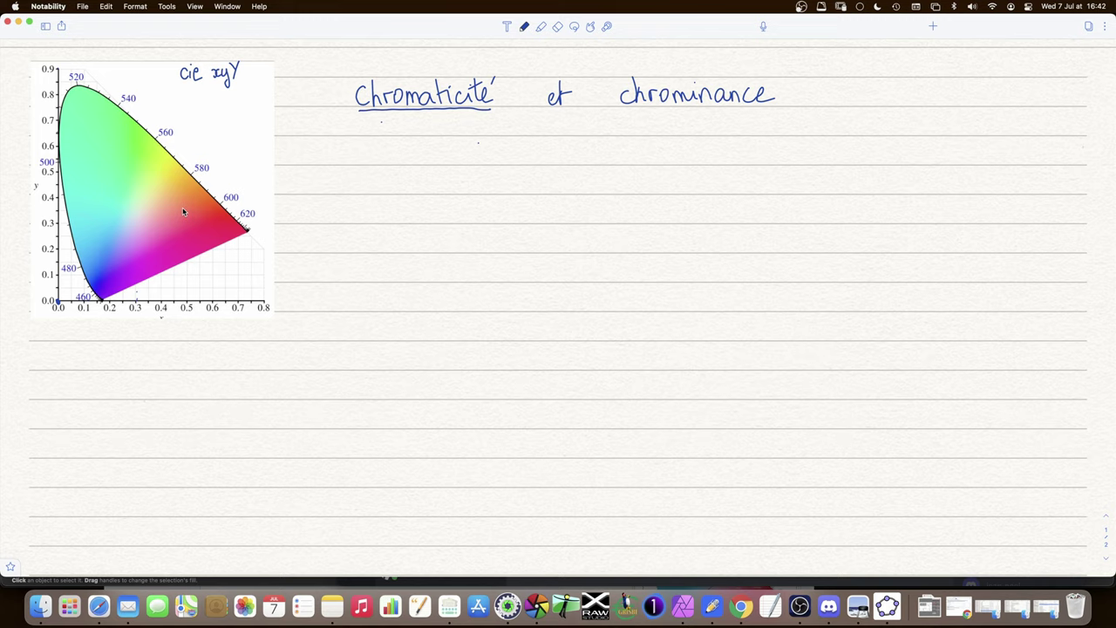
Mark a point on the CIE diagram with dashed guides down to the x-axis and across to the y-axis.
left_click_drag(181, 204, 181, 212)
left_click_drag(184, 220, 184, 305)
left_click_drag(167, 206, 158, 207)
left_click_drag(150, 206, 142, 207)
left_click_drag(61, 206, 52, 207)
Erase the dashed guide lines and underline 'chrominance' with the pen.
left_click(557, 27)
left_click_drag(76, 202, 184, 308)
left_click(526, 27)
left_click_drag(621, 105, 773, 105)
Mark the white point on the diagram and label it 'D65'.
left_click_drag(130, 216, 138, 216)
left_click_drag(124, 205, 139, 201)
left_click(526, 30)
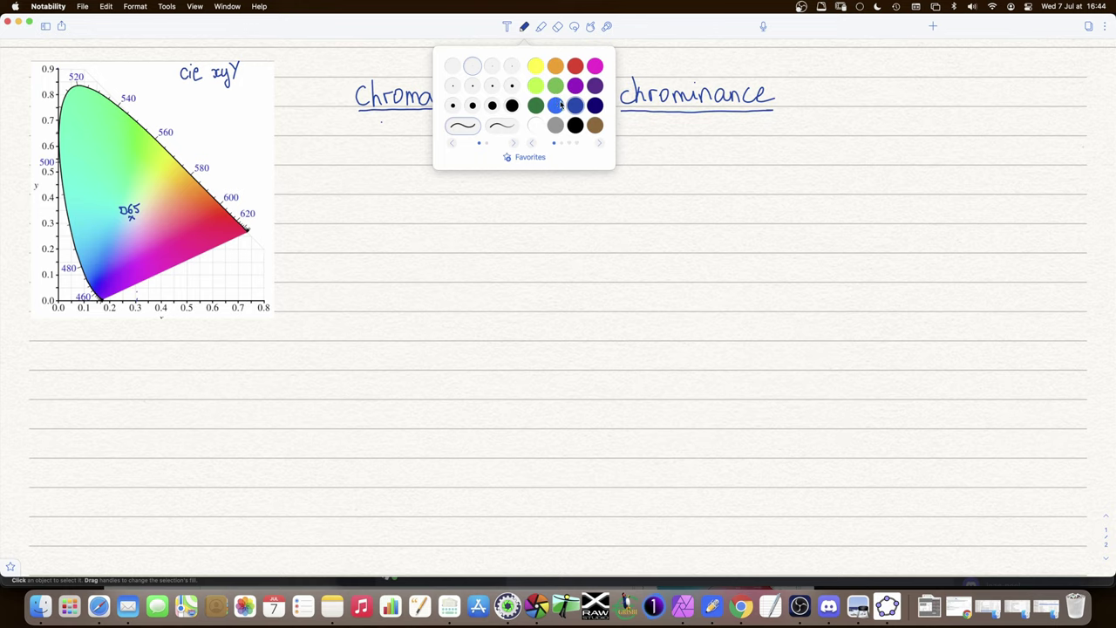
Draw a small cross marking a colour point on the diagram.
left_click(428, 171)
left_click_drag(170, 197, 172, 197)
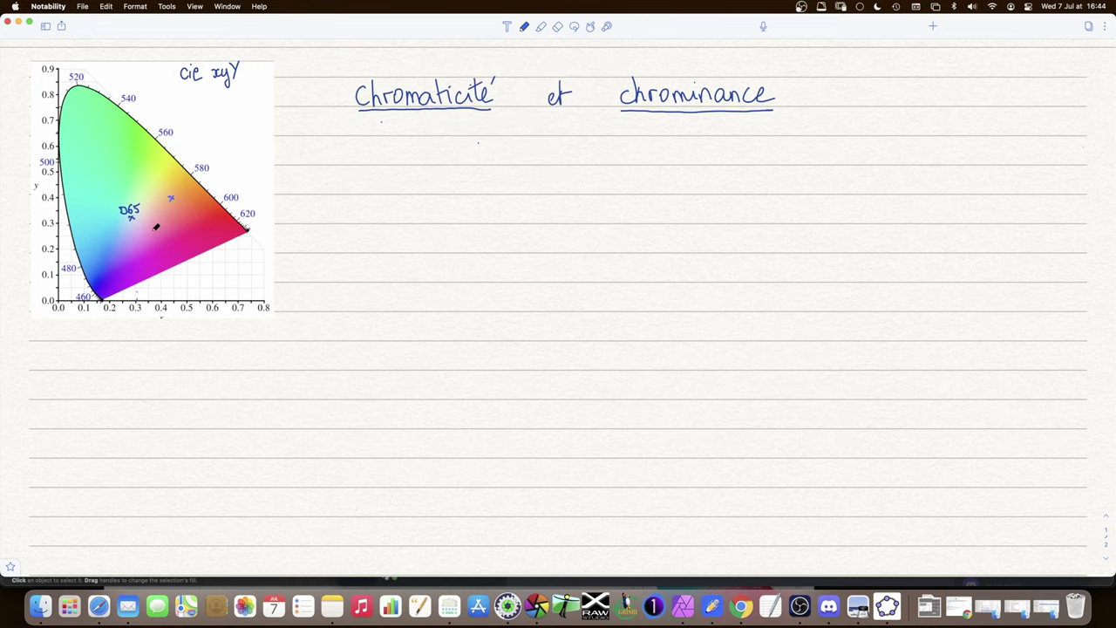
mouse_move(173, 192)
left_mouse_down()
mouse_move(143, 209)
mouse_move(169, 197)
left_mouse_up()
Extend the D65 line to the spectral edge near 580 and write 'gris à pur.' under chrominance.
left_click_drag(182, 193, 202, 185)
mouse_move(631, 137)
left_mouse_down()
mouse_move(622, 160)
mouse_move(651, 135)
mouse_move(697, 145)
mouse_move(688, 123)
mouse_move(735, 163)
mouse_move(742, 143)
mouse_move(776, 136)
left_mouse_up()
left_click(778, 141)
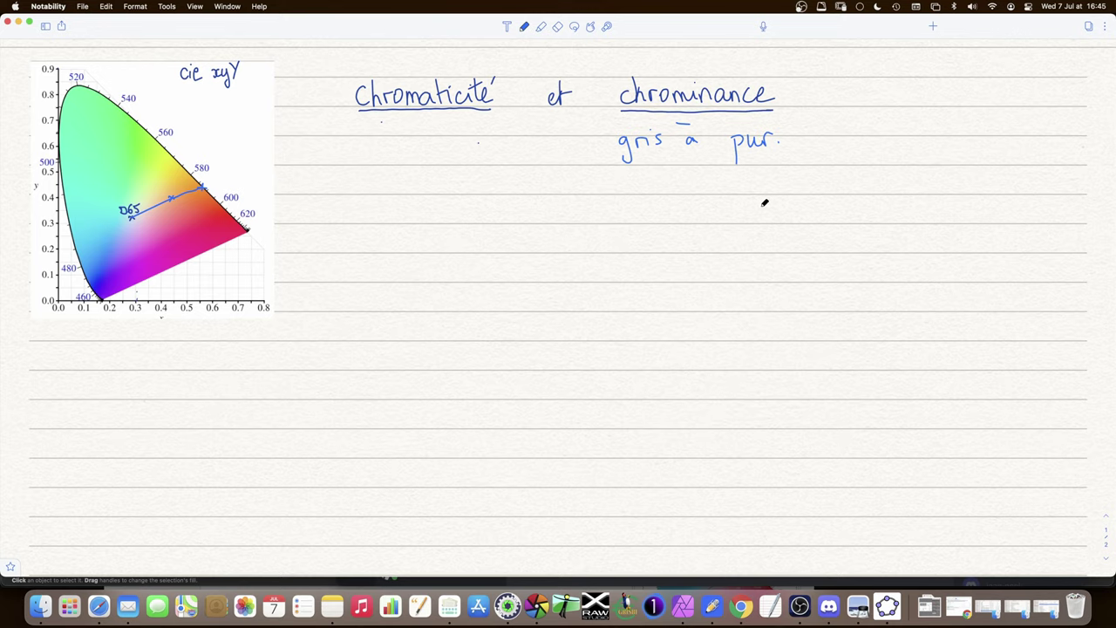
left_click(684, 608)
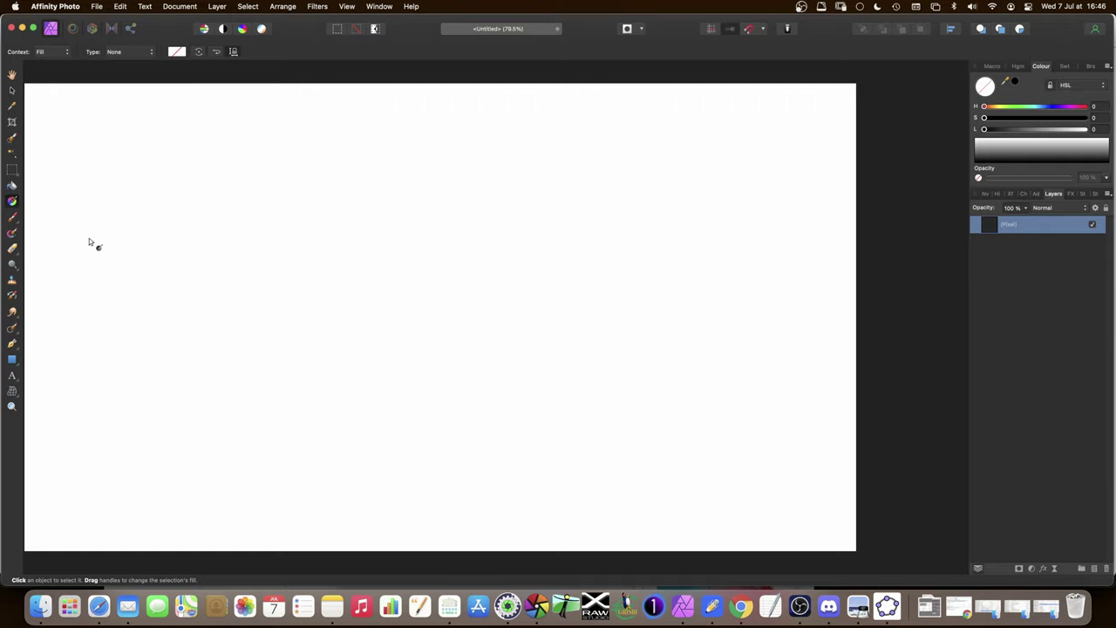
Draw a horizontal white-to-black linear gradient across the canvas and edit its white stop colour.
mouse_move(25, 250)
left_mouse_down()
mouse_move(461, 265)
mouse_move(823, 263)
mouse_move(859, 251)
left_mouse_up()
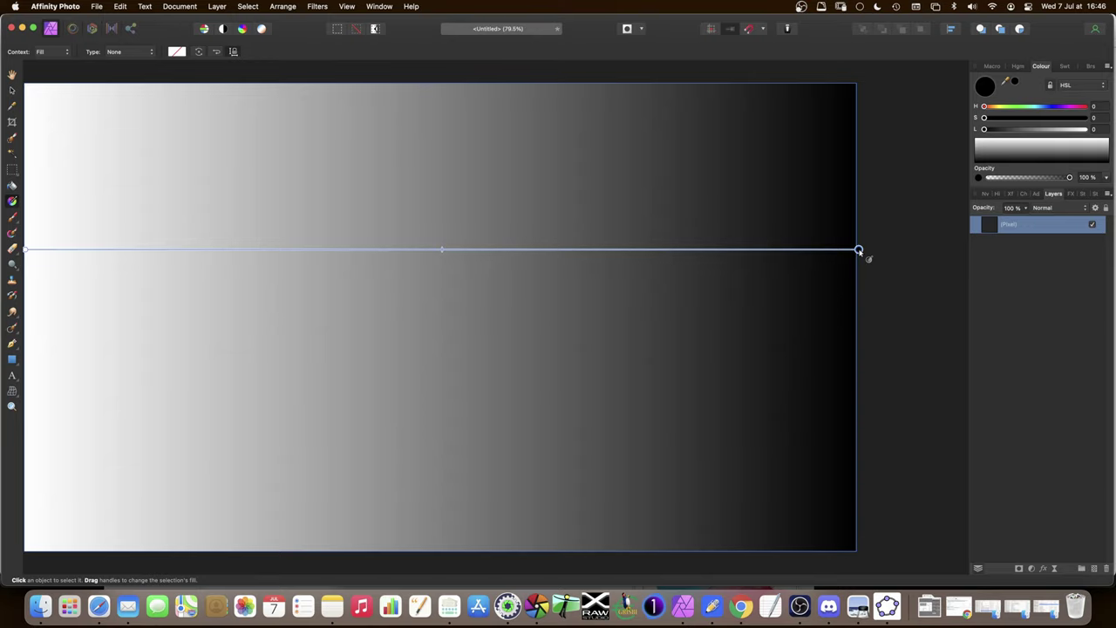
left_click(174, 52)
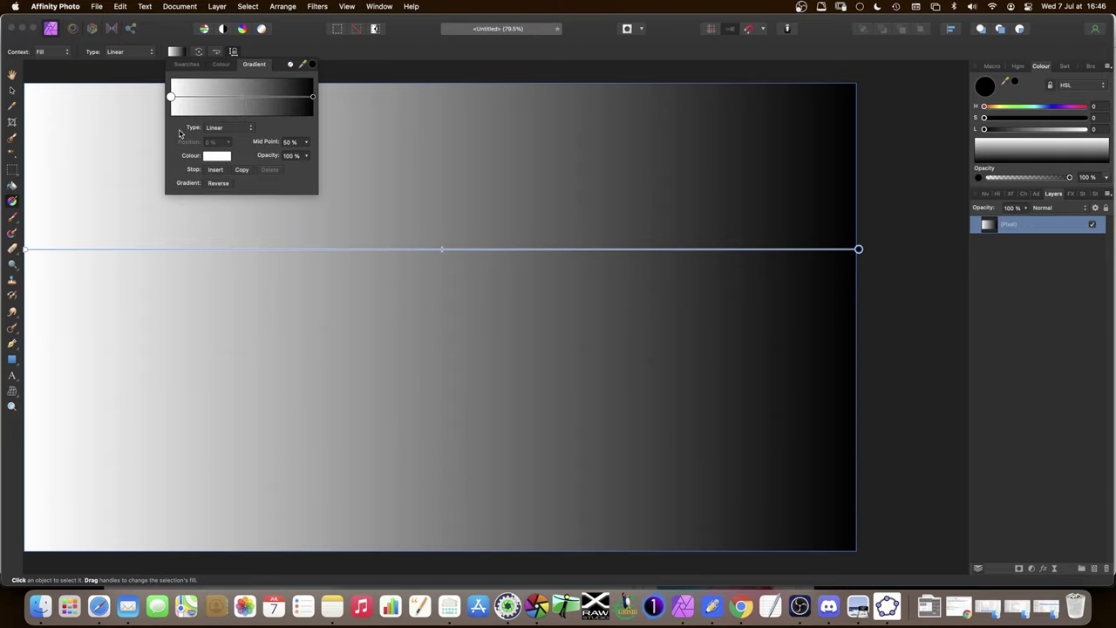
left_click(216, 157)
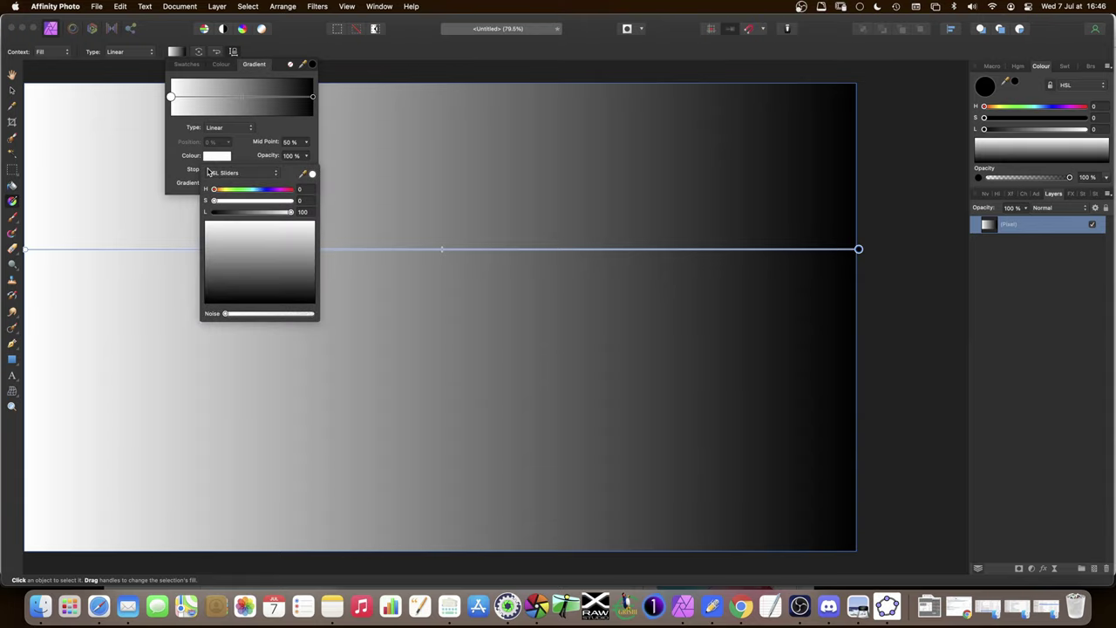
Set the gradient's start stop to light blue: hue 200, saturation 100, lightness 70.
left_click_drag(214, 189, 254, 189)
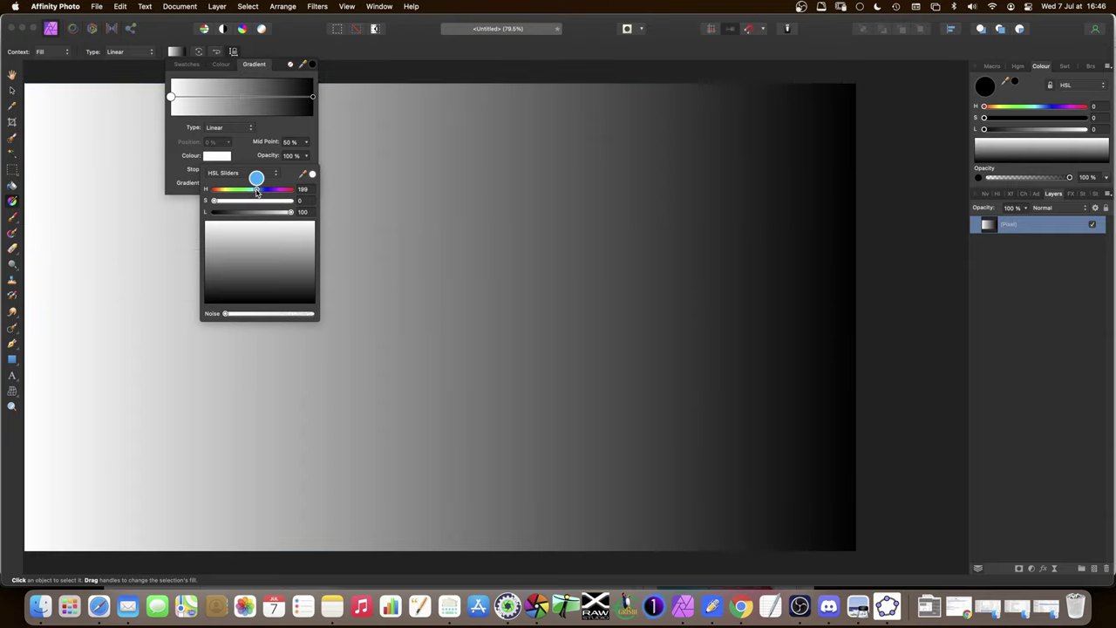
left_click_drag(255, 190, 256, 190)
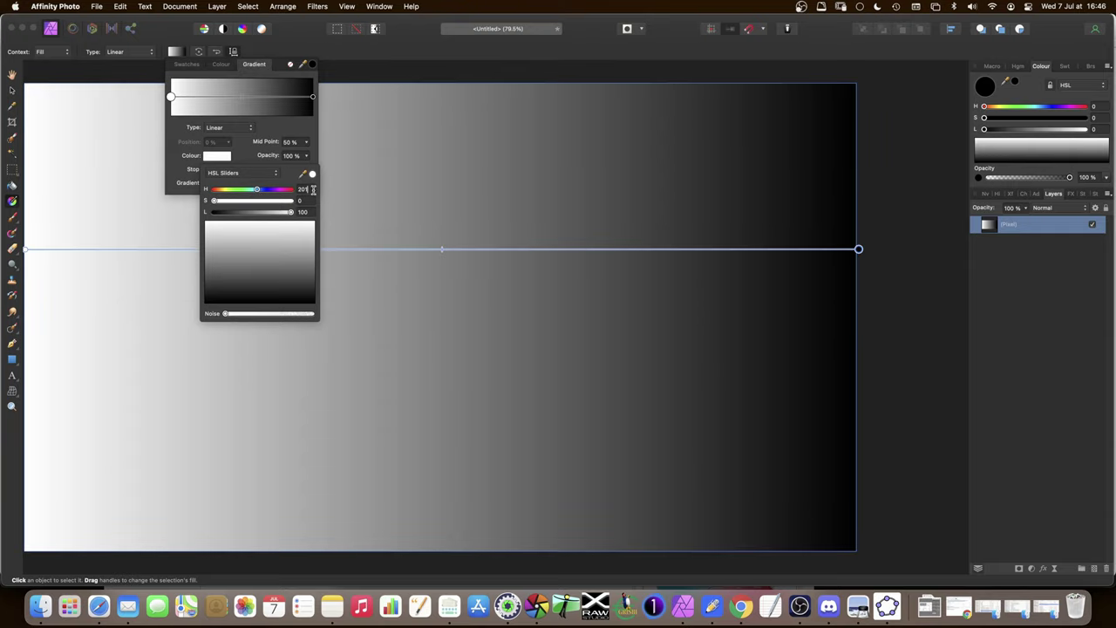
left_click(313, 189)
key("BackSpace")
left_click_drag(214, 203, 292, 201)
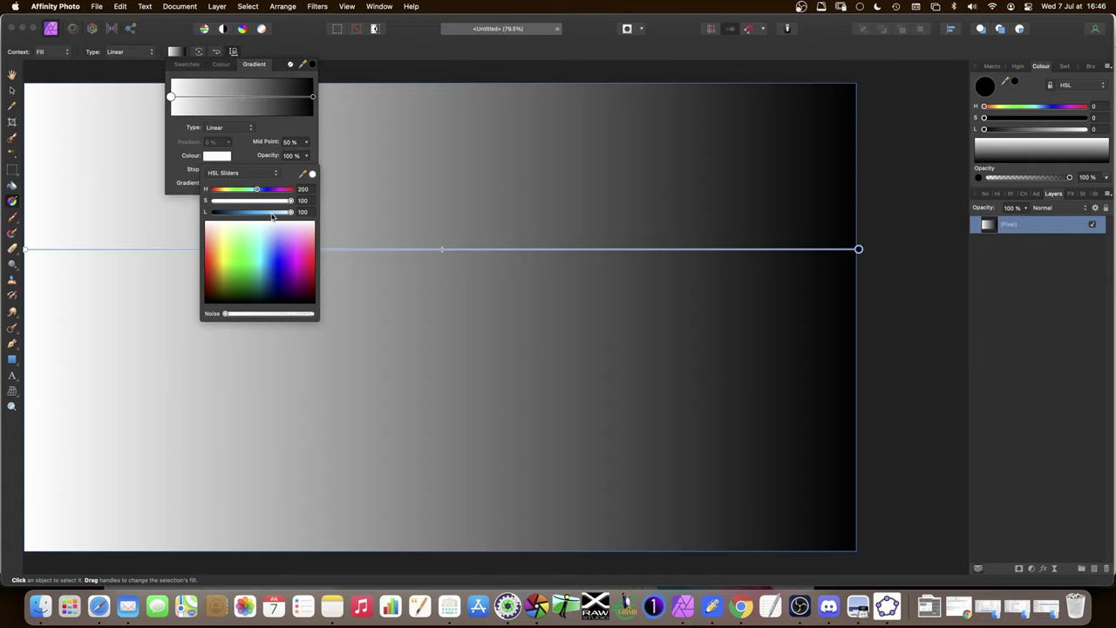
left_click_drag(291, 212, 269, 214)
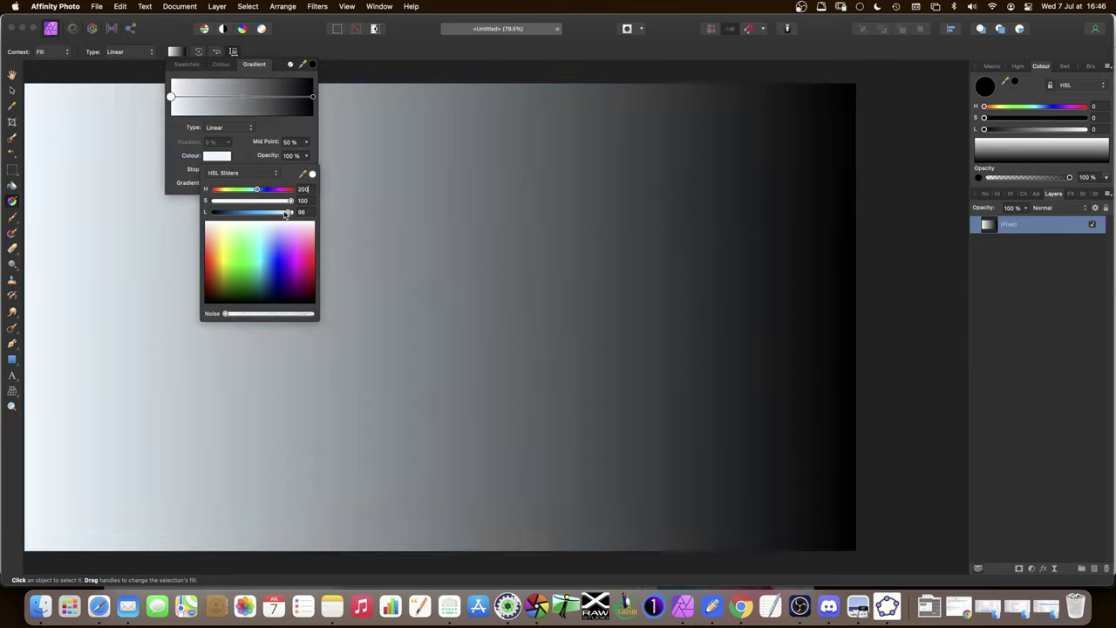
left_click_drag(267, 213, 268, 214)
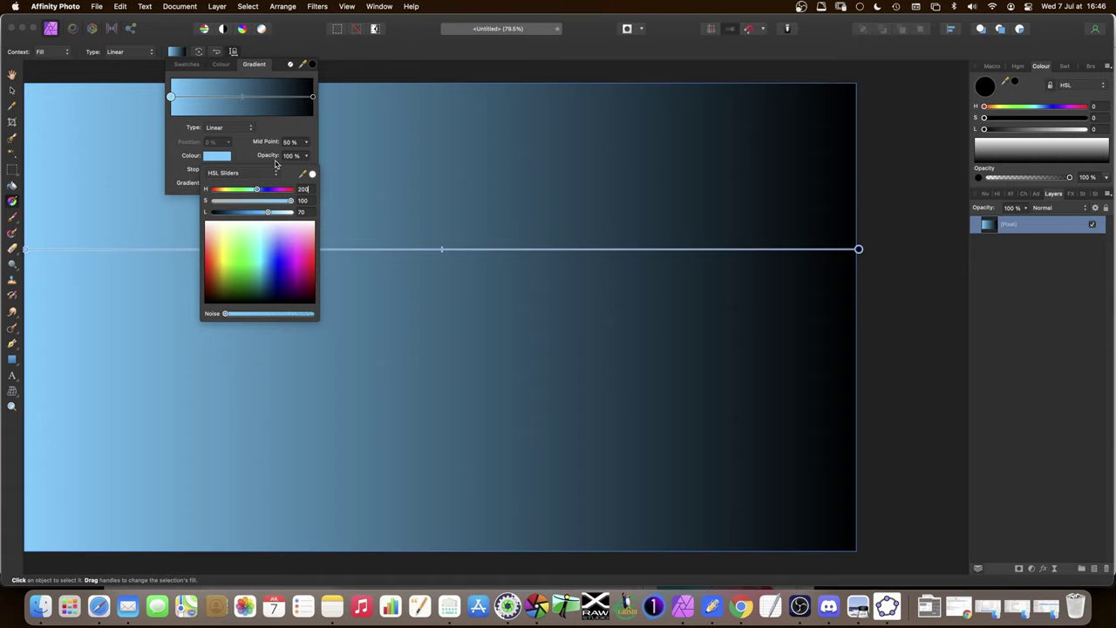
left_click(313, 97)
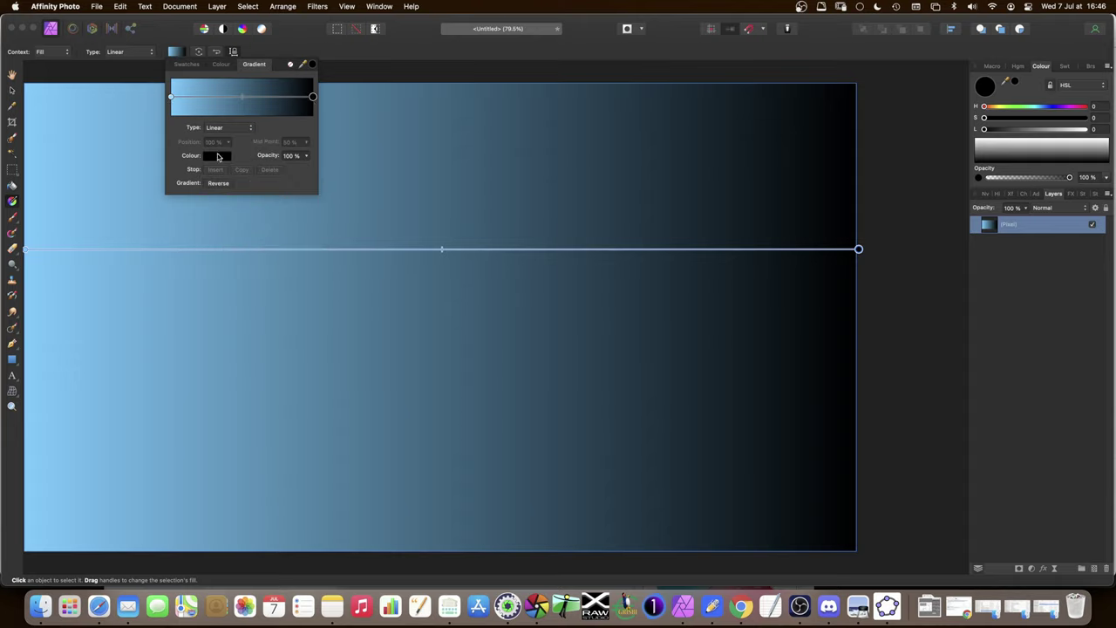
Recolour the gradient's end stop to grey (hue 201, lightness 70) and close the gradient popovers.
left_click(171, 97)
left_click(206, 158)
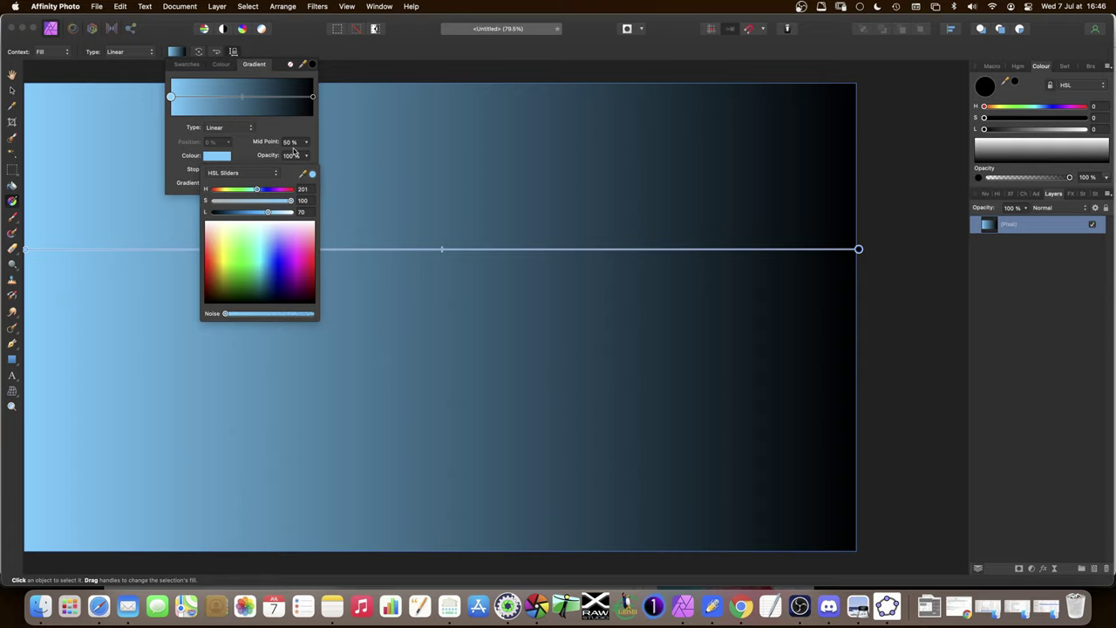
left_click(313, 97)
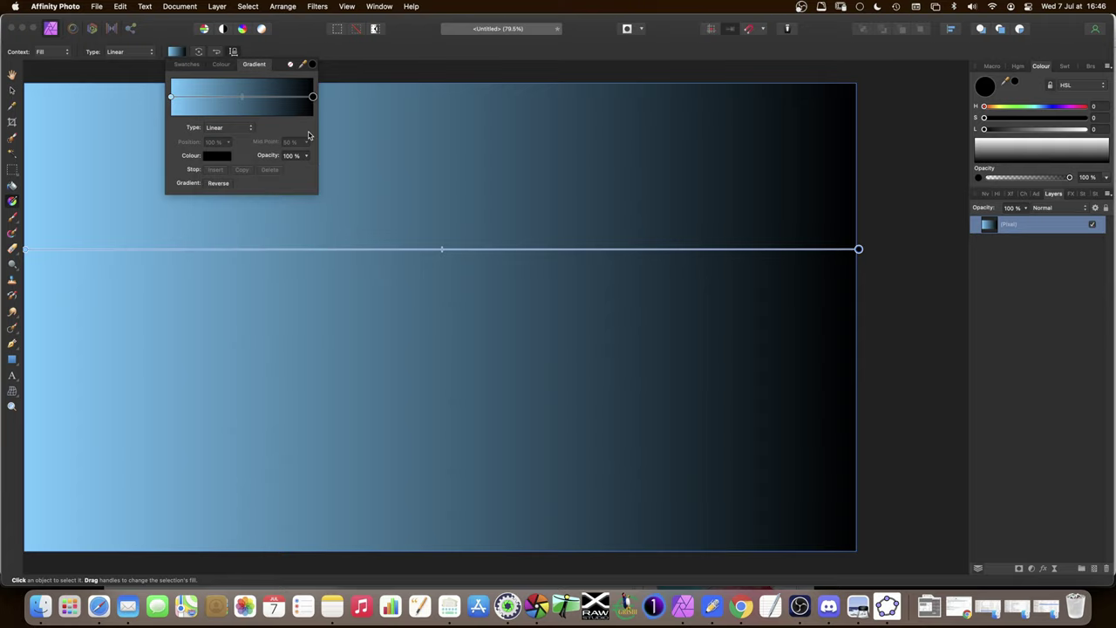
left_click(213, 157)
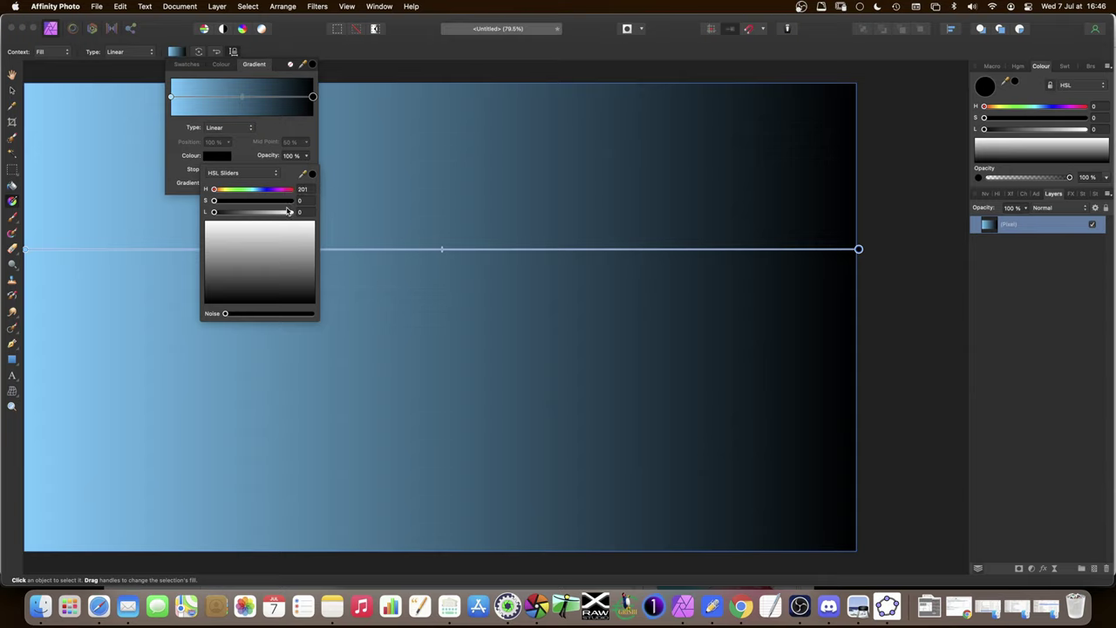
left_click(302, 213)
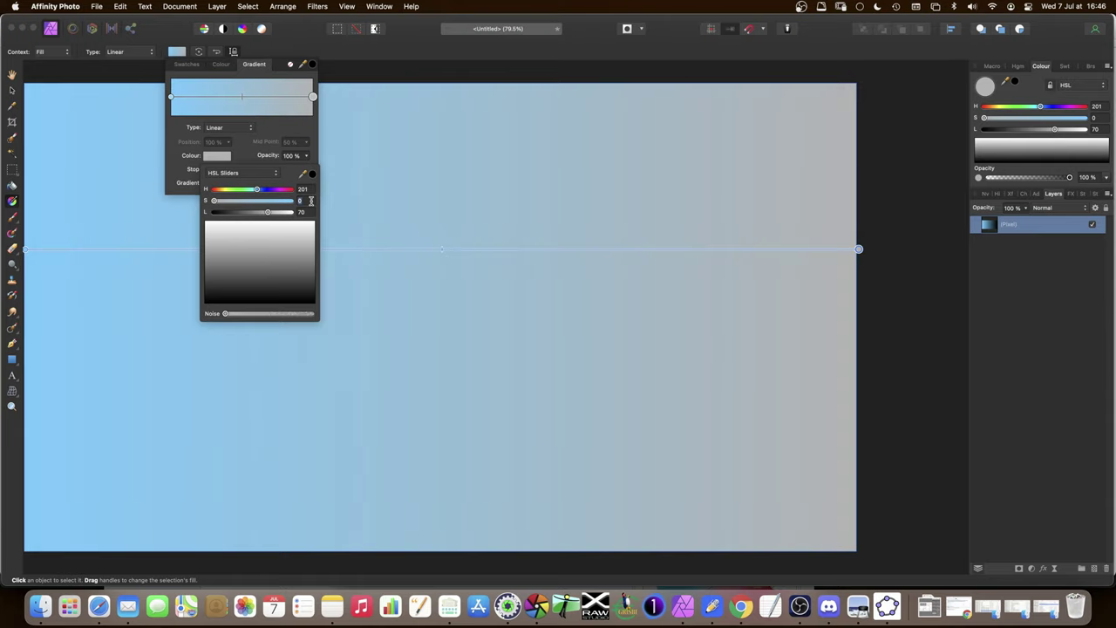
type("70")
left_click(310, 201)
left_click(253, 67)
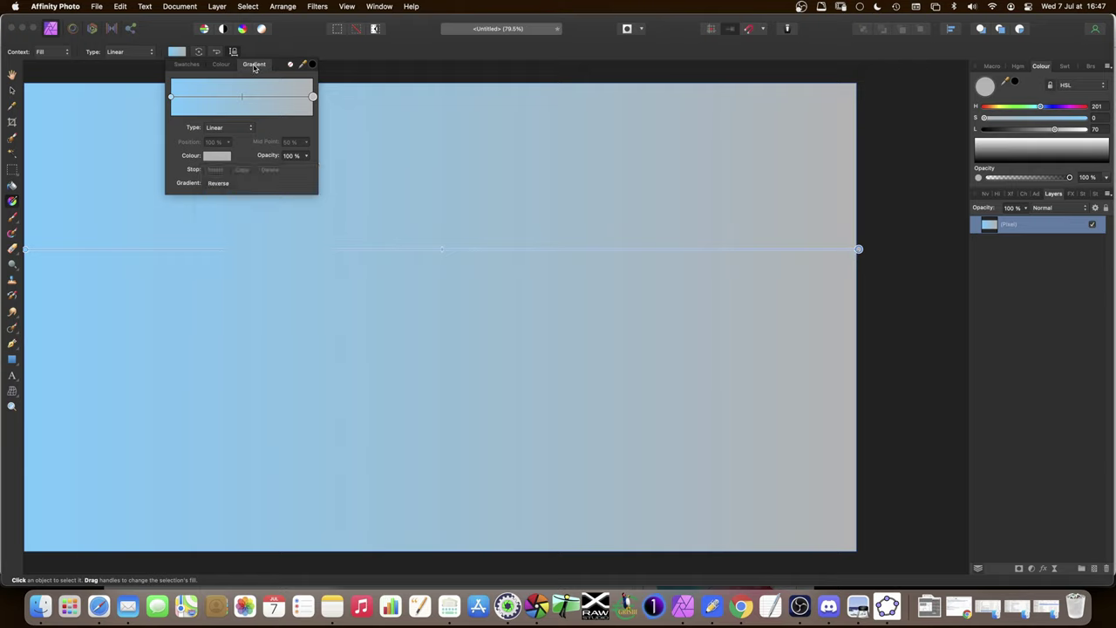
left_click(177, 55)
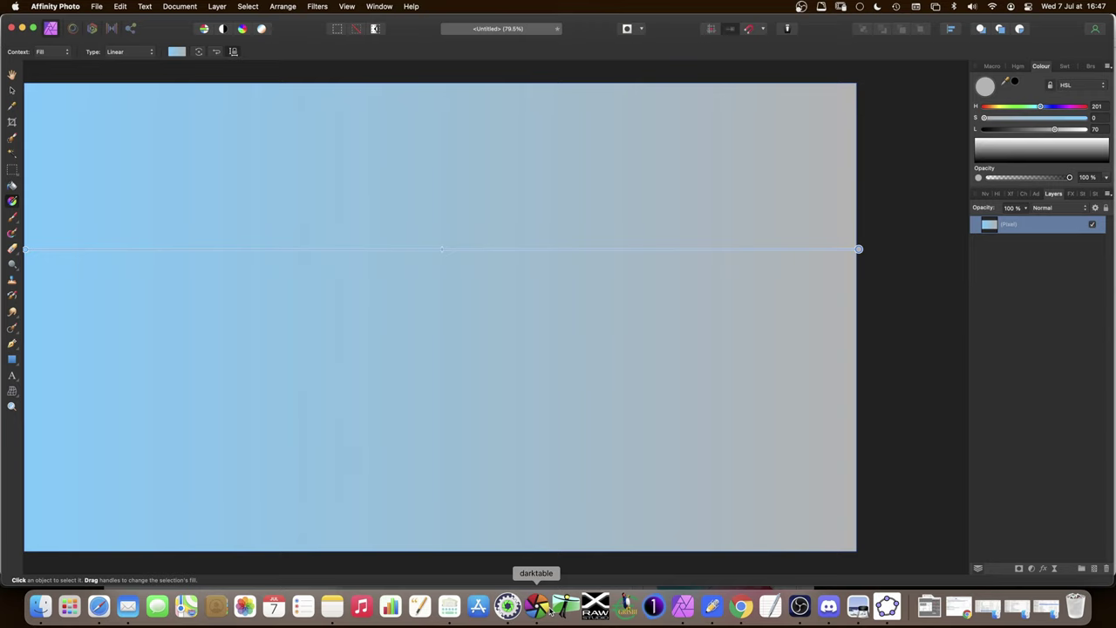
left_click(717, 610)
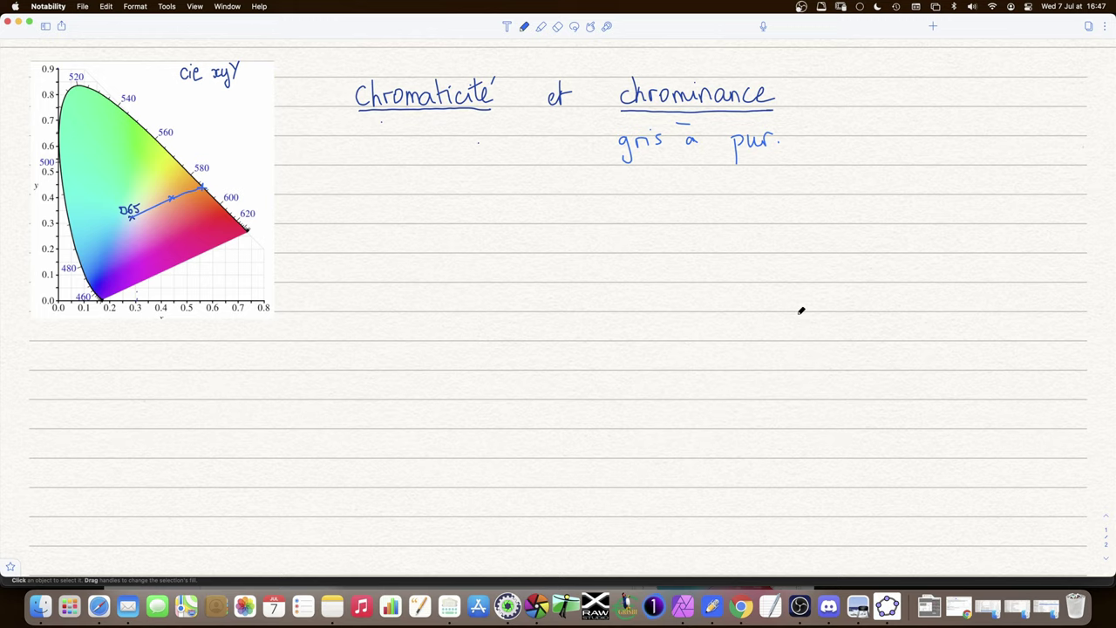
Choose the pen ink and begin writing 'Lightness' below the heading.
left_click(524, 26)
left_click(578, 109)
mouse_move(375, 202)
left_mouse_down()
mouse_move(368, 221)
mouse_move(398, 235)
left_mouse_up()
Finish handwriting 'Lightness / reflectance'.
mouse_move(417, 194)
left_mouse_down()
mouse_move(424, 223)
mouse_move(471, 204)
mouse_move(464, 215)
left_mouse_up()
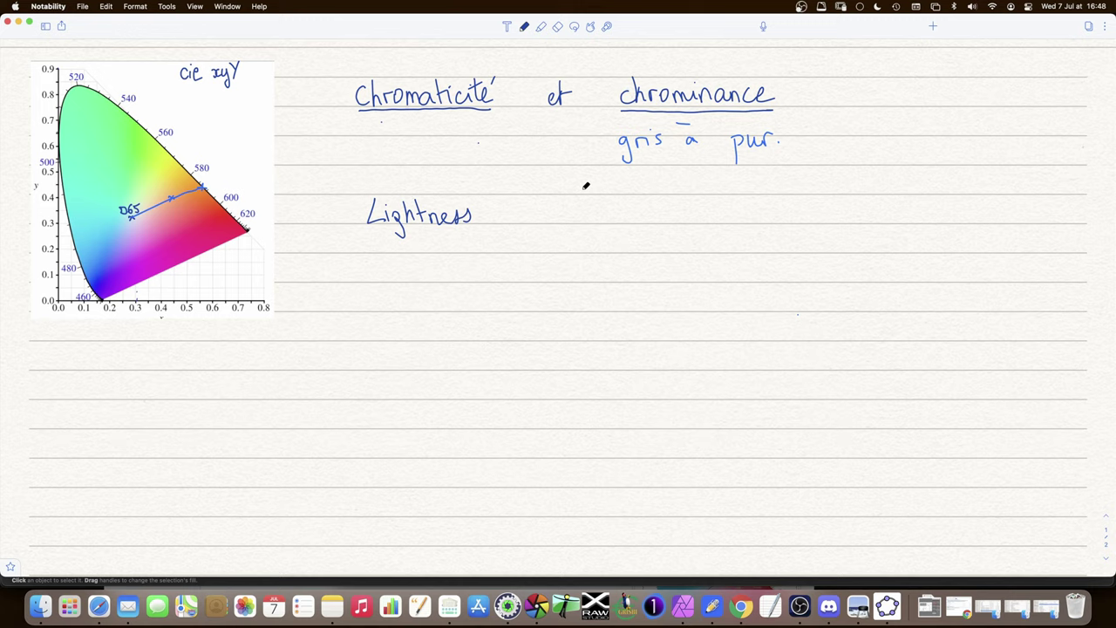
mouse_move(509, 197)
left_mouse_down()
mouse_move(497, 229)
mouse_move(527, 210)
mouse_move(536, 221)
left_mouse_up()
left_click(526, 218)
mouse_move(544, 198)
left_mouse_down()
mouse_move(547, 236)
mouse_move(567, 215)
mouse_move(560, 223)
mouse_move(622, 220)
left_mouse_up()
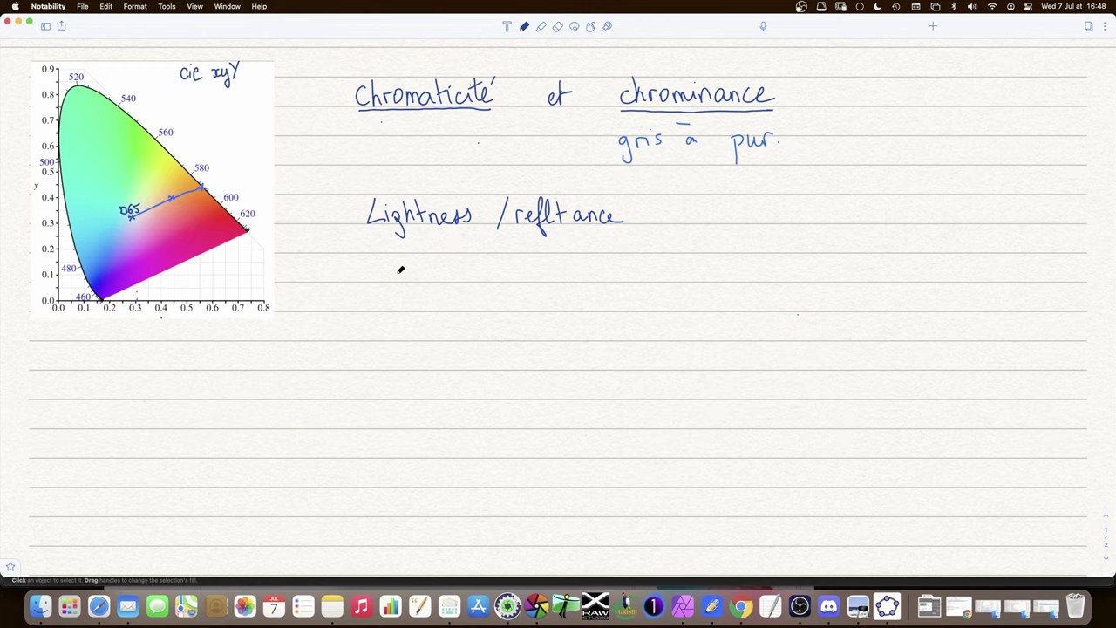
Handwrite 'Brightness / luminance' below it, with 'Brilliance' beneath Brightness.
mouse_move(384, 260)
left_mouse_down()
mouse_move(384, 281)
mouse_move(415, 271)
mouse_move(425, 297)
left_mouse_up()
left_click_drag(436, 253, 450, 281)
left_click_drag(455, 281, 486, 280)
left_click_drag(387, 297, 389, 311)
left_click_drag(389, 298, 436, 312)
left_click_drag(439, 293, 448, 312)
left_click_drag(455, 302, 483, 303)
left_click_drag(516, 259, 507, 288)
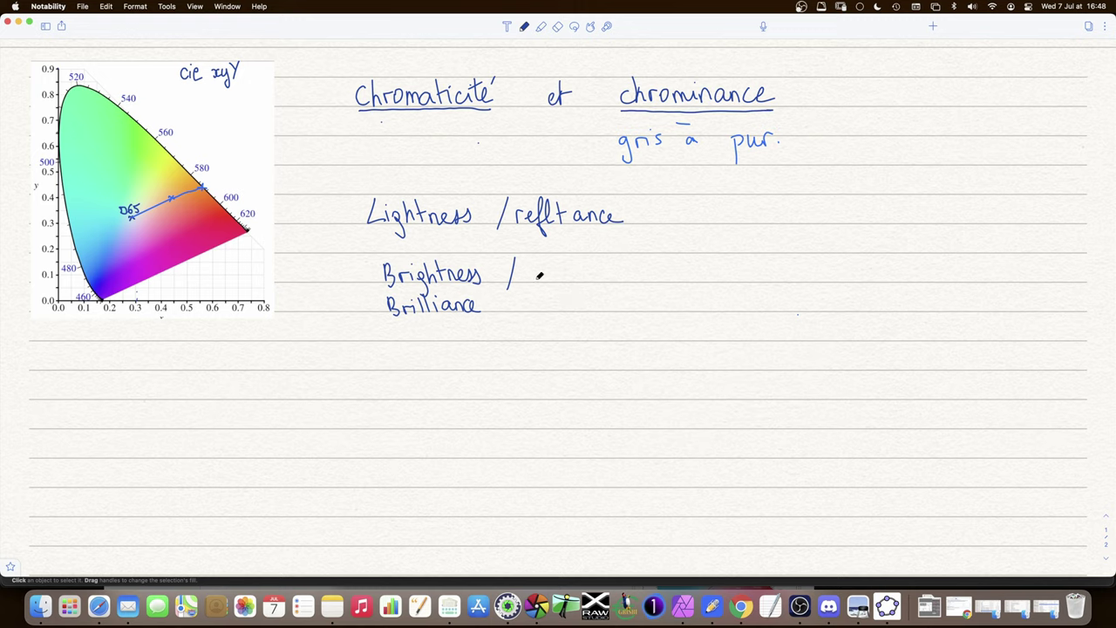
mouse_move(531, 256)
left_mouse_down()
mouse_move(597, 277)
mouse_move(637, 273)
left_mouse_up()
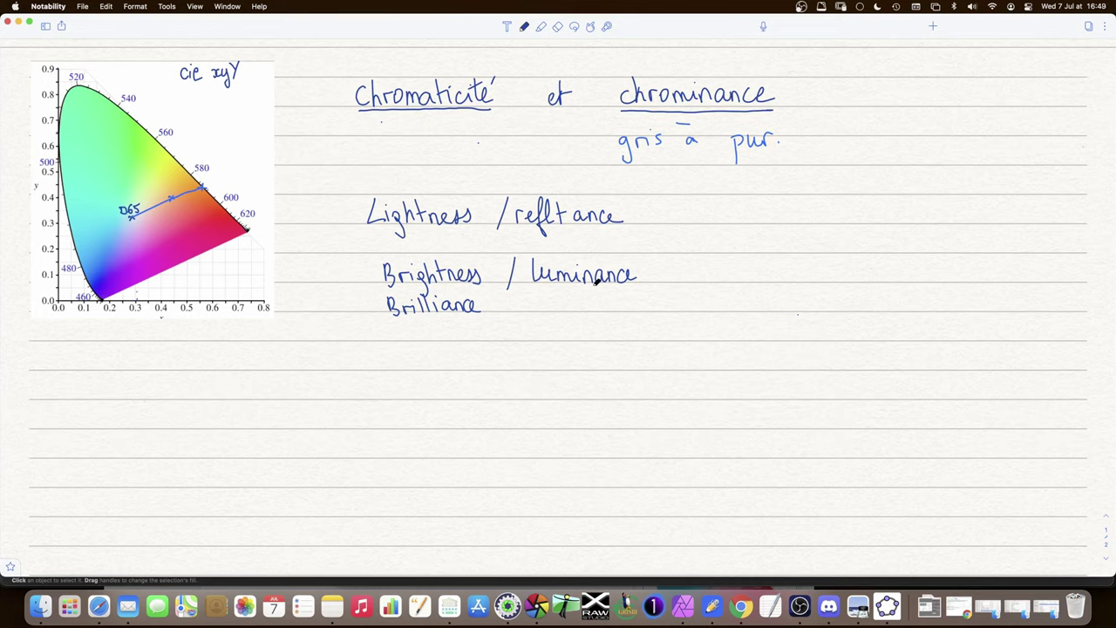
left_click(541, 26)
Highlight 'Lightness' and 'Brilliance' in yellow, then handwrite 'noir au blanc' beside reflectance.
left_click_drag(377, 213, 453, 211)
left_click_drag(394, 301, 475, 303)
left_click(524, 27)
left_click_drag(713, 210, 853, 214)
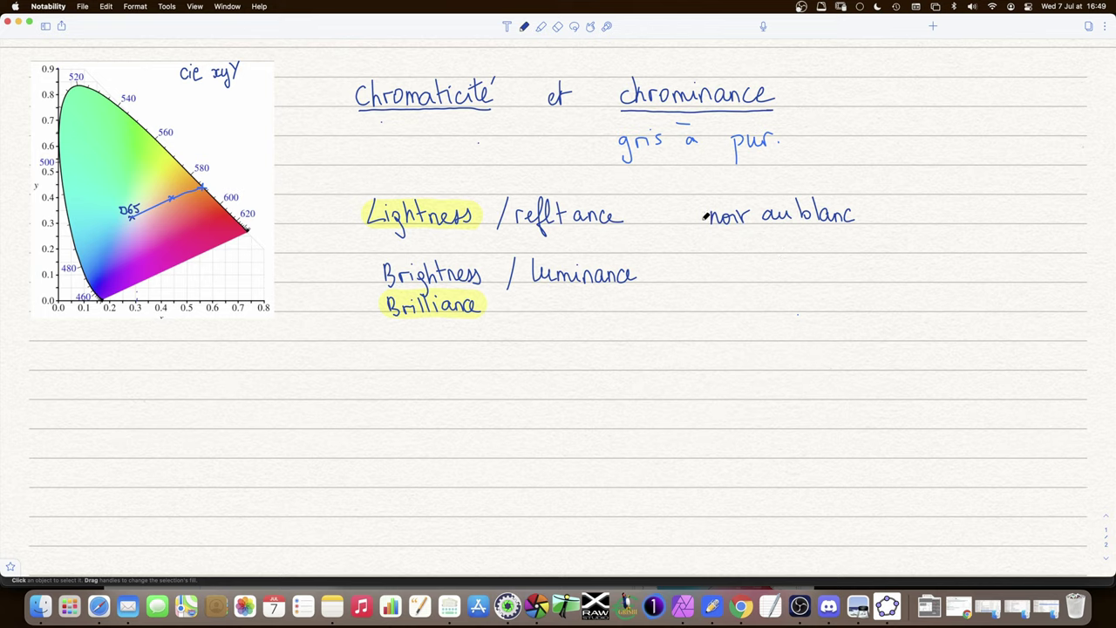
Write 'réfléchir la lumière' under reflectance and '90% → blanc' beside it.
mouse_move(605, 229)
left_mouse_down()
mouse_move(792, 237)
mouse_move(783, 225)
left_mouse_up()
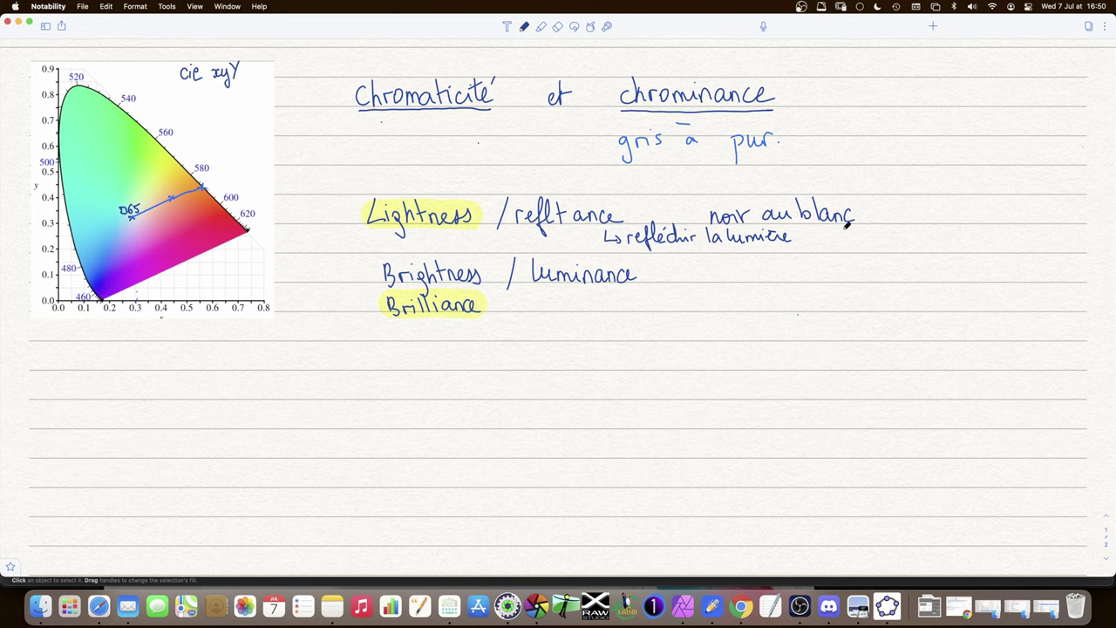
mouse_move(848, 228)
left_mouse_down()
mouse_move(843, 242)
mouse_move(860, 234)
left_mouse_up()
left_click_drag(865, 224, 863, 245)
left_click_drag(870, 239, 905, 233)
left_click_drag(898, 230, 959, 237)
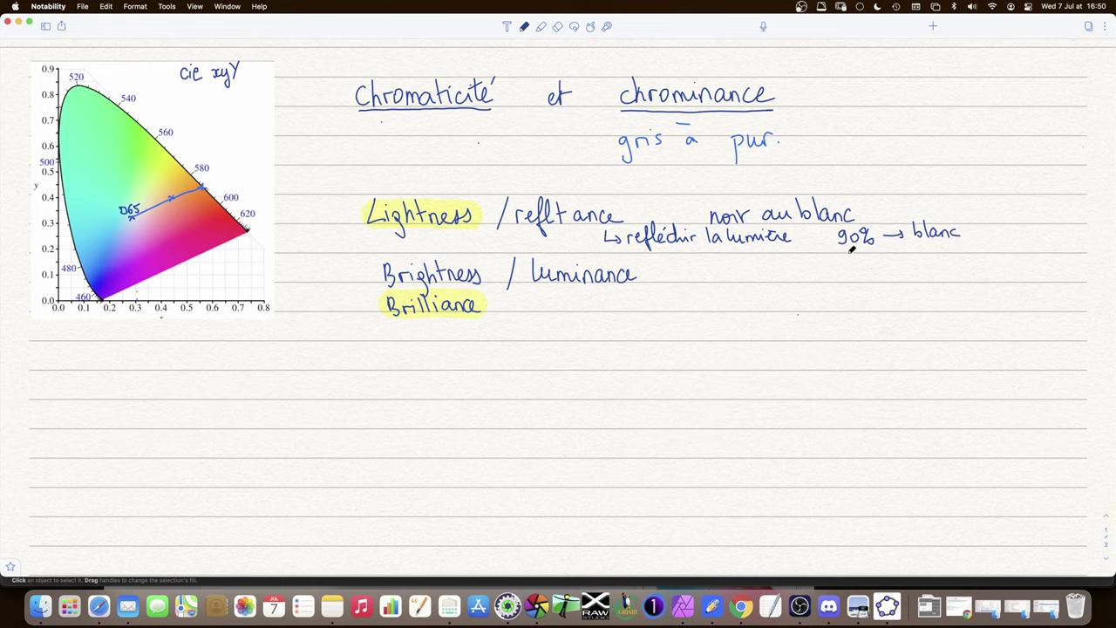
Write '3% → noir' below the 90% line.
mouse_move(843, 248)
left_mouse_down()
mouse_move(846, 259)
mouse_move(861, 253)
left_mouse_up()
mouse_move(870, 248)
left_mouse_down()
mouse_move(861, 260)
mouse_move(914, 253)
left_mouse_up()
left_click_drag(909, 249, 947, 254)
left_click_drag(949, 251, 959, 249)
Handwrite '→ capacité d'émettre de la lumière.' to the right of luminance.
left_click_drag(651, 285, 693, 288)
left_click_drag(704, 282, 751, 287)
left_click_drag(755, 274, 769, 286)
mouse_move(764, 277)
left_mouse_down()
mouse_move(785, 270)
mouse_move(799, 286)
mouse_move(847, 286)
left_mouse_up()
mouse_move(845, 274)
left_mouse_down()
mouse_move(856, 286)
mouse_move(893, 270)
left_mouse_up()
mouse_move(898, 281)
left_mouse_down()
mouse_move(1002, 277)
mouse_move(988, 270)
left_mouse_up()
left_click(1010, 279)
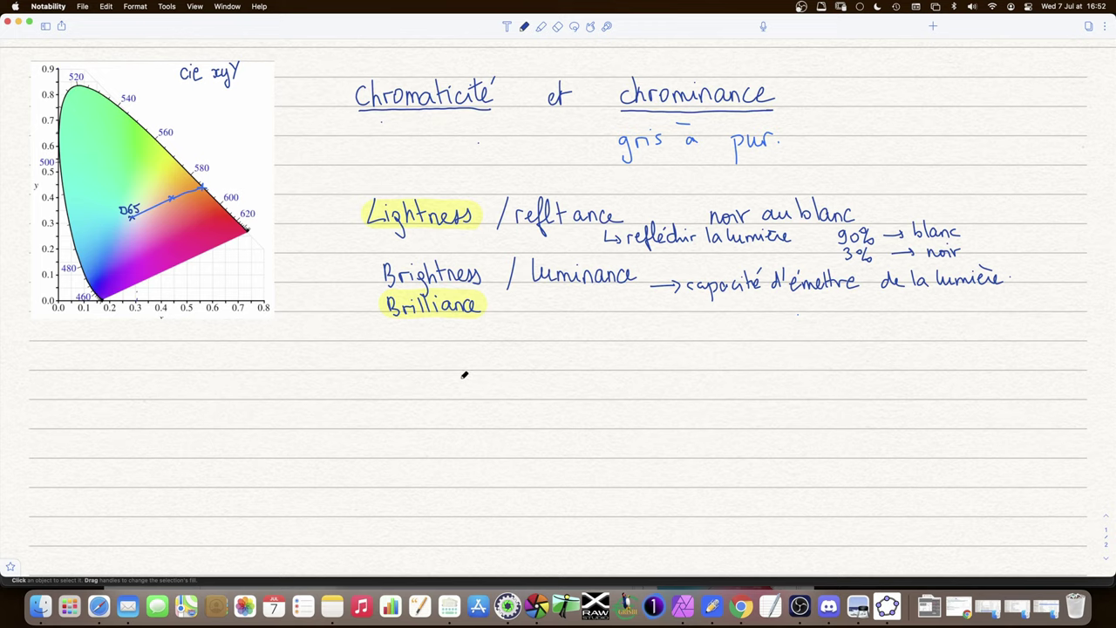
Highlight the words 'Chroma' and 'saturation' in yellow, returning to the pen each time.
mouse_move(844, 124)
left_mouse_down()
mouse_move(839, 137)
mouse_move(907, 132)
left_mouse_up()
left_click(540, 26)
left_click_drag(828, 130, 920, 131)
left_click(524, 26)
mouse_move(366, 350)
left_mouse_down()
mouse_move(358, 366)
mouse_move(474, 357)
left_mouse_up()
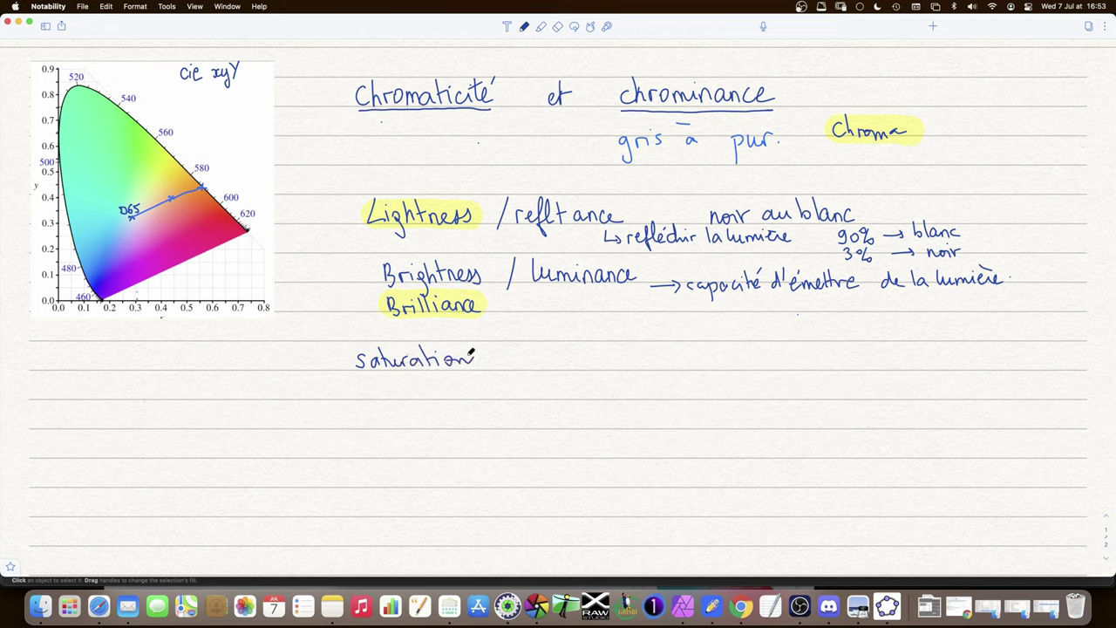
left_click(542, 27)
left_click_drag(364, 357, 479, 344)
left_click(524, 27)
Circle a point on the CIE diagram linked to D65, and write the désature white-paint note.
left_click_drag(198, 220, 203, 223)
left_click_drag(133, 213, 197, 225)
mouse_move(575, 348)
left_mouse_down()
mouse_move(584, 368)
mouse_move(595, 338)
mouse_move(603, 366)
left_mouse_up()
left_click_drag(614, 358, 616, 368)
mouse_move(621, 357)
left_mouse_down()
mouse_move(715, 363)
mouse_move(728, 384)
mouse_move(752, 361)
mouse_move(1015, 363)
left_mouse_up()
mouse_move(1020, 338)
left_mouse_down()
mouse_move(1022, 359)
mouse_move(1044, 359)
left_mouse_up()
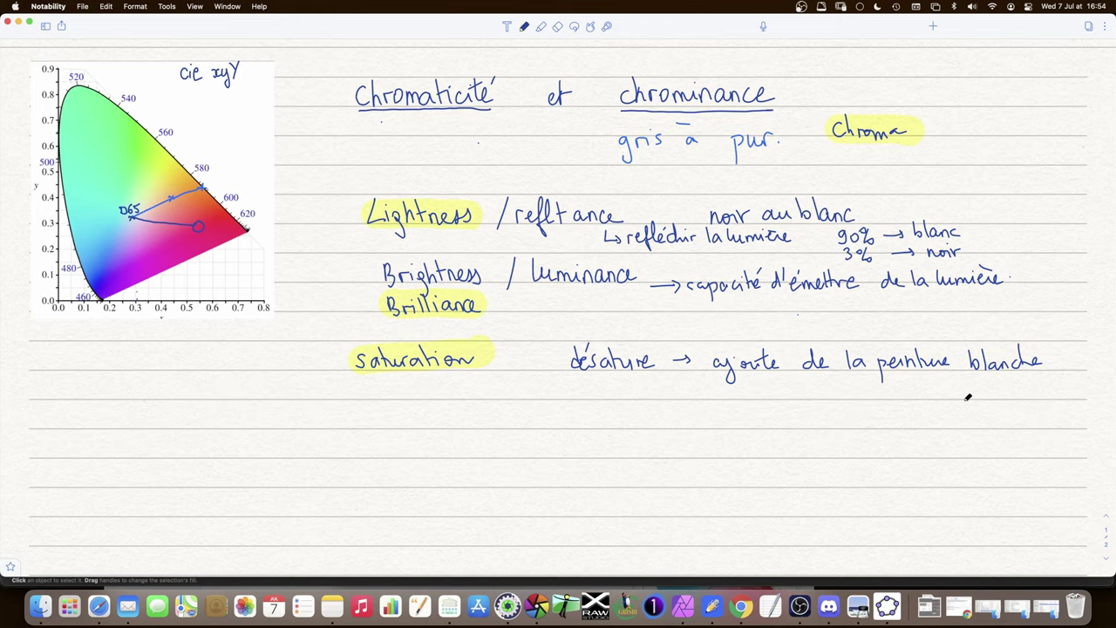
Write 'sature ajoute de la peinture noire' on the line below, undoing stray accents.
mouse_move(590, 382)
left_mouse_down()
mouse_move(581, 398)
mouse_move(742, 399)
left_mouse_up()
mouse_move(747, 386)
left_mouse_down()
mouse_move(742, 423)
mouse_move(760, 394)
mouse_move(783, 399)
left_mouse_up()
mouse_move(783, 394)
left_mouse_down()
mouse_move(792, 381)
mouse_move(828, 382)
mouse_move(851, 397)
left_mouse_up()
mouse_move(861, 392)
left_mouse_down()
mouse_move(1030, 394)
mouse_move(1020, 387)
left_mouse_up()
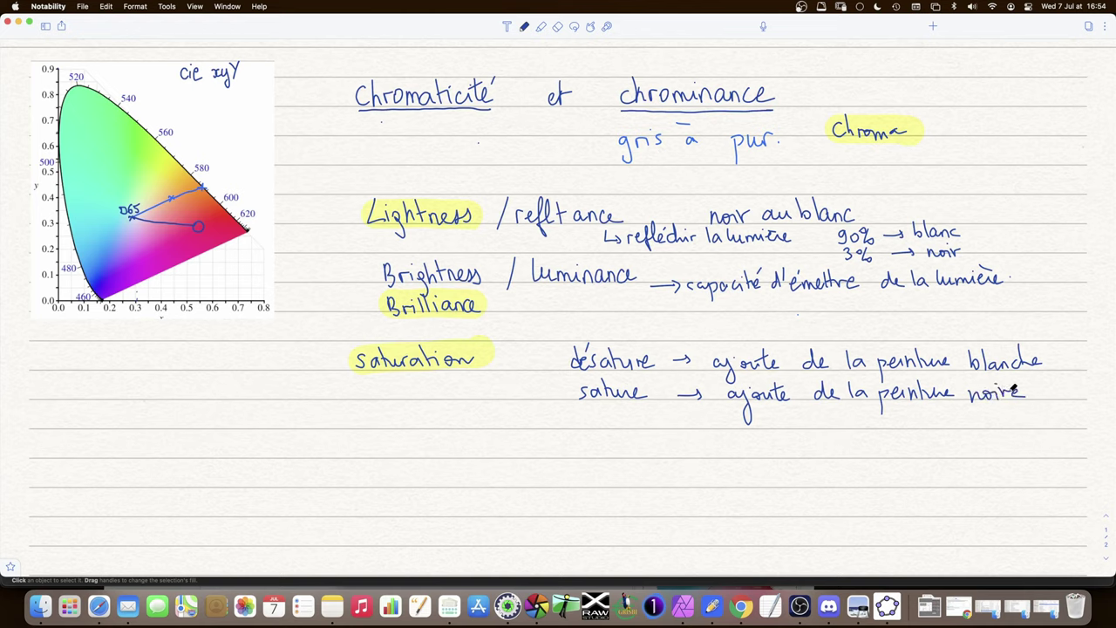
key("super+z")
left_click_drag(1020, 386, 1016, 391)
key("super+z")
Scroll down to the Munsell hue-page chart and the lightness–chroma diagram.
scroll(465, 399, "down", 2)
scroll(465, 399, "down", 2)
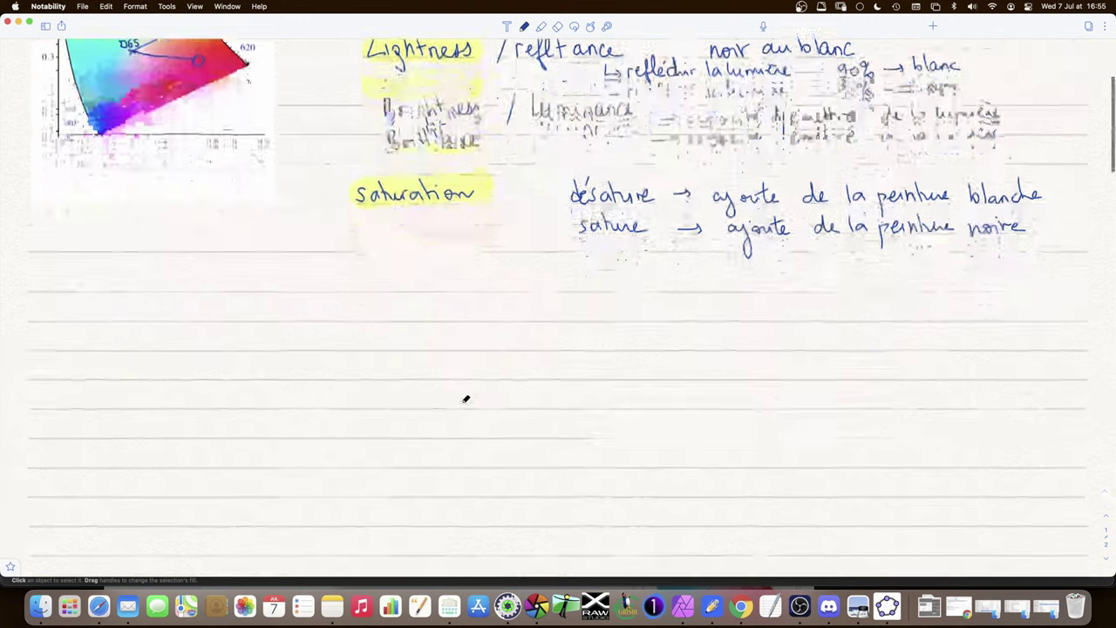
scroll(466, 399, "down", 5)
scroll(466, 398, "down", 2)
scroll(465, 398, "down", 4)
scroll(465, 398, "down", 2)
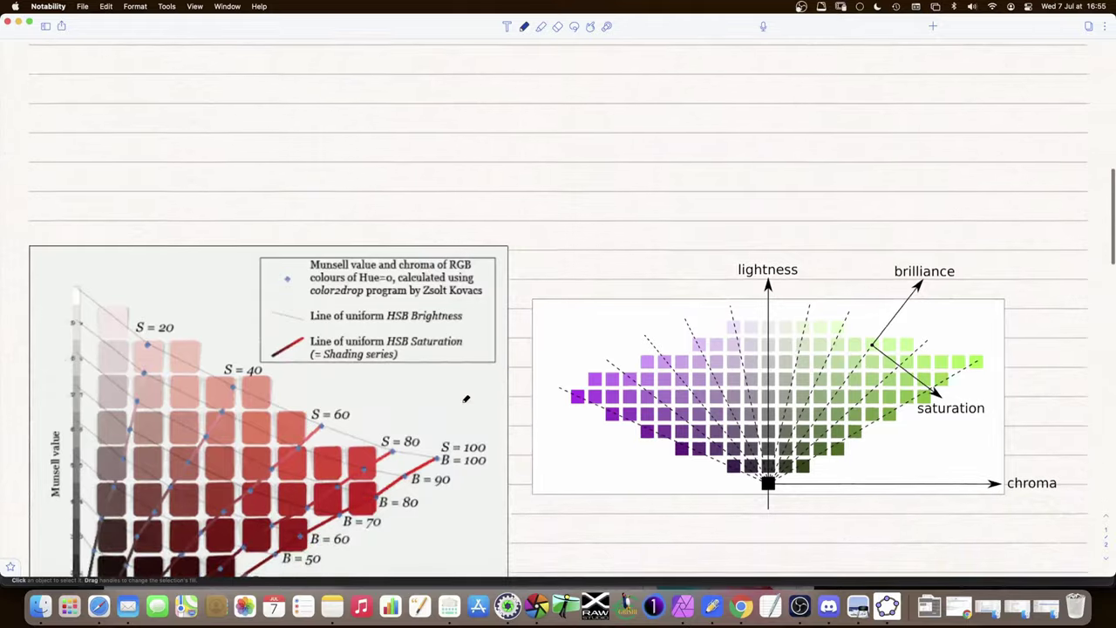
scroll(466, 398, "down", 1)
scroll(466, 398, "down", 1)
scroll(466, 399, "down", 1)
scroll(465, 399, "down", 1)
scroll(466, 398, "down", 1)
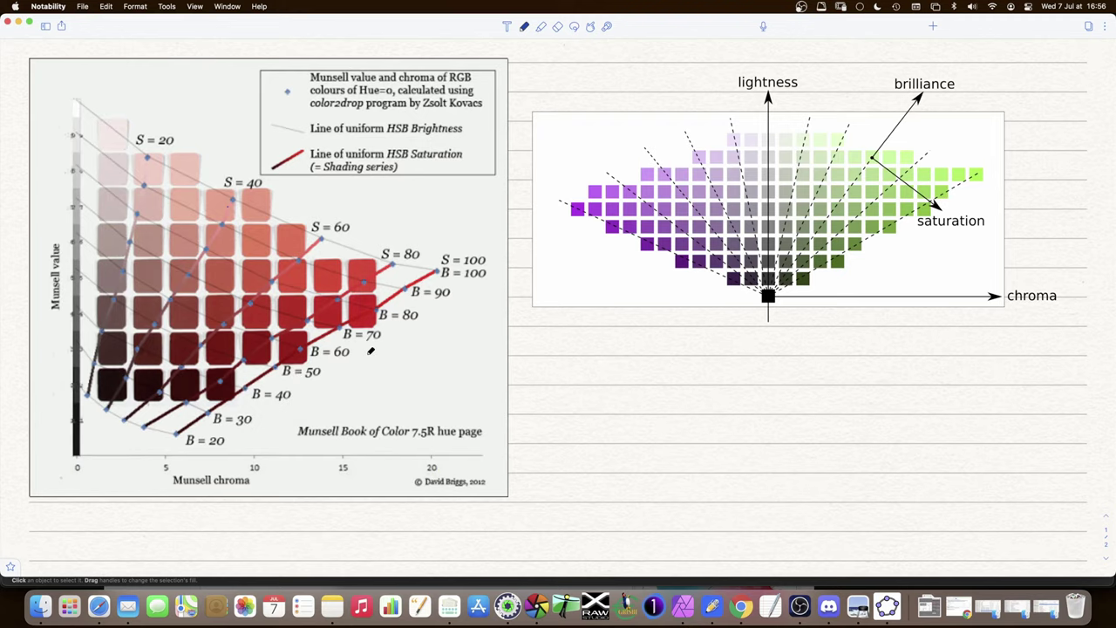
scroll(368, 349, "up", 2)
scroll(368, 349, "up", 5)
scroll(368, 348, "up", 10)
scroll(368, 349, "up", 5)
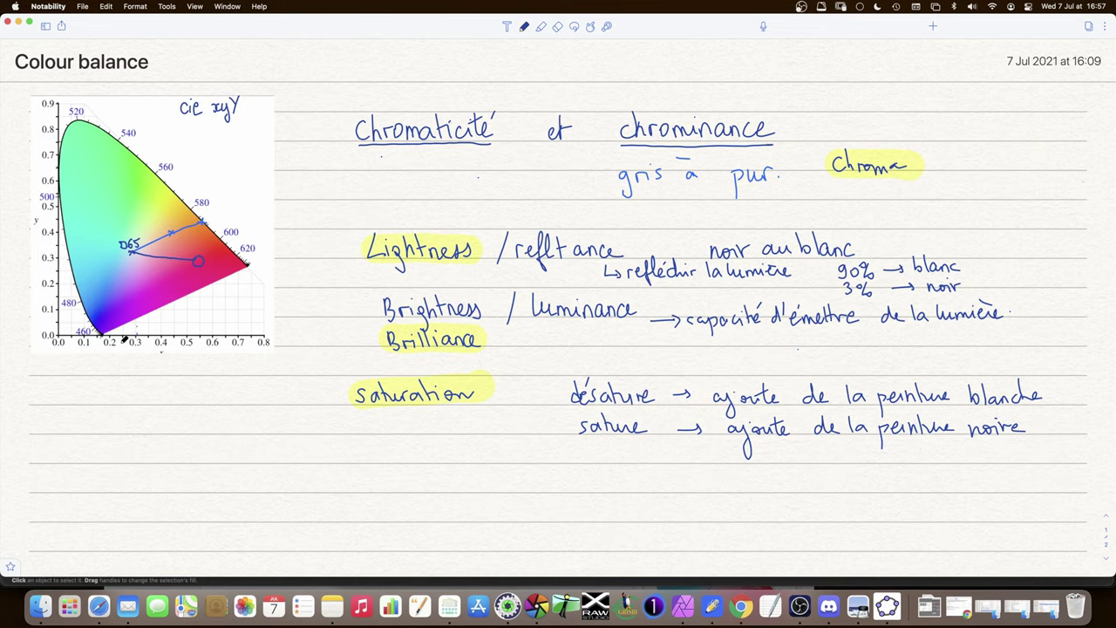
scroll(124, 340, "down", 3)
scroll(125, 340, "down", 10)
scroll(124, 340, "down", 10)
scroll(124, 340, "down", 3)
scroll(124, 340, "up", 2)
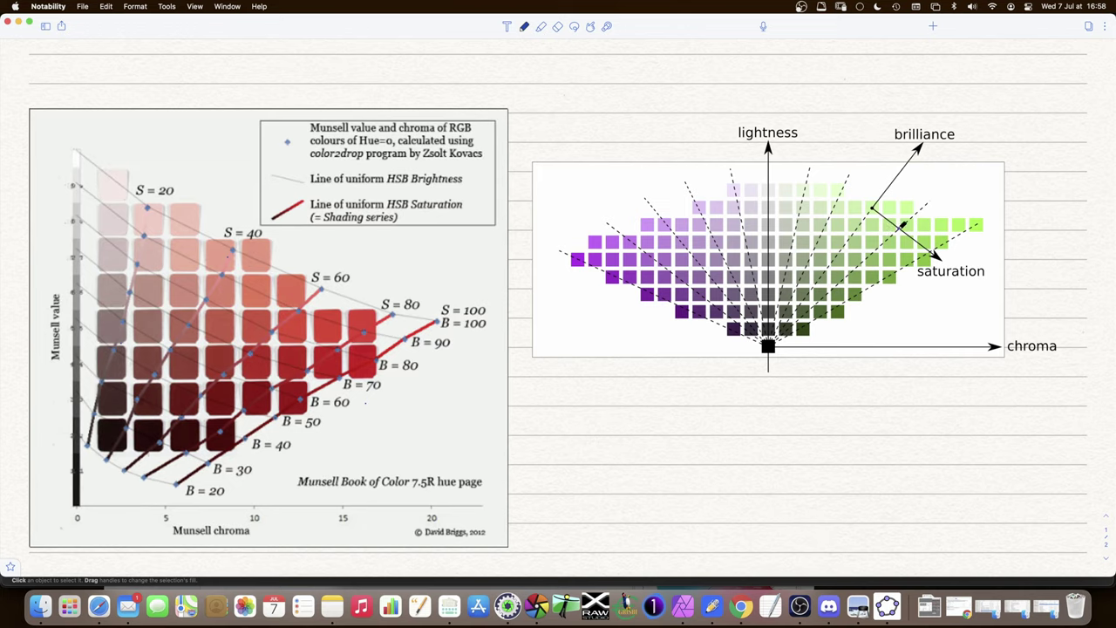
Sketch chroma, brilliance and saturation lines on the diagram and circle the chroma arrowhead.
left_click_drag(770, 340, 902, 224)
mouse_move(875, 206)
left_mouse_down()
mouse_move(915, 241)
mouse_move(905, 232)
left_mouse_up()
mouse_move(896, 225)
left_mouse_down()
mouse_move(927, 265)
mouse_move(935, 325)
left_mouse_up()
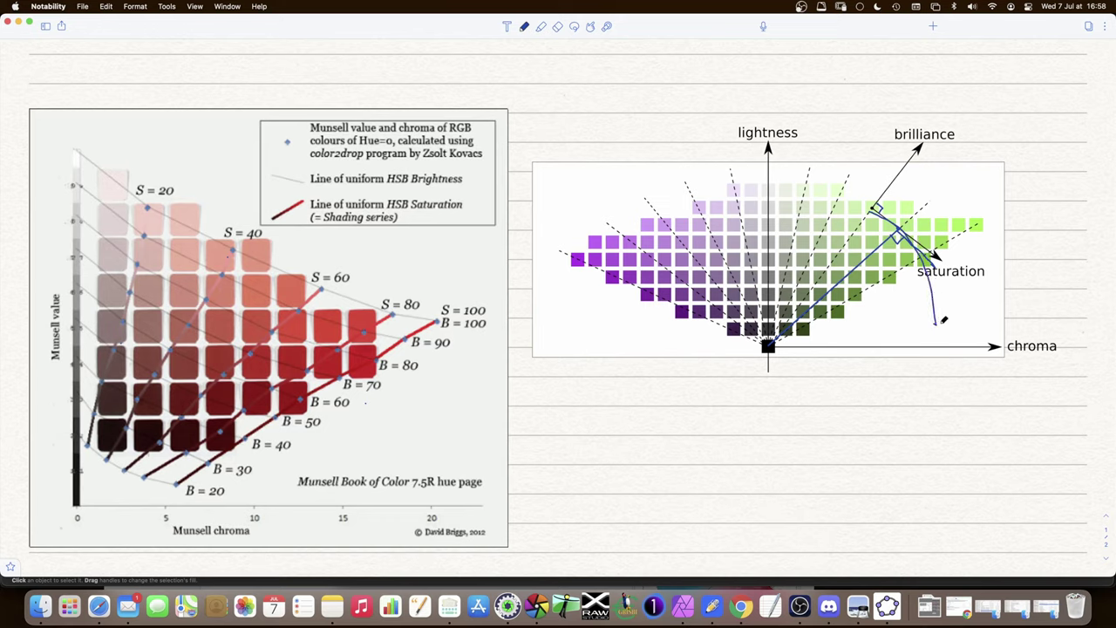
left_click_drag(998, 332, 1003, 338)
Scroll back up through the brightness and saturation notes before moving to darktable.
scroll(870, 286, "up", 2)
scroll(871, 285, "up", 3)
scroll(871, 285, "up", 4)
scroll(871, 286, "up", 5)
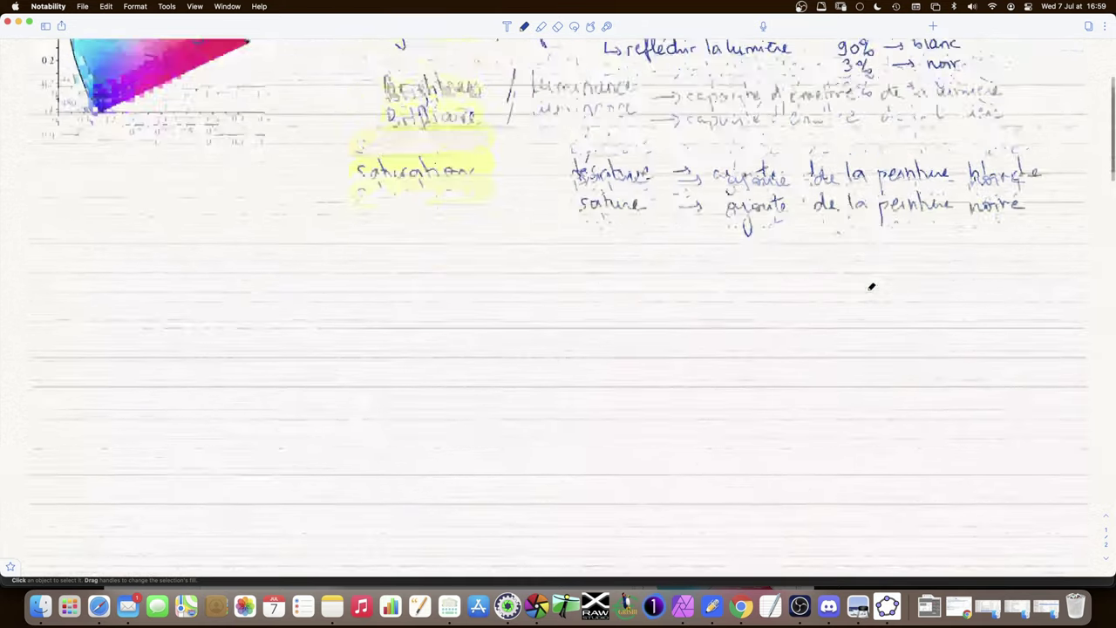
scroll(871, 285, "up", 5)
scroll(871, 286, "up", 3)
scroll(871, 285, "up", 1)
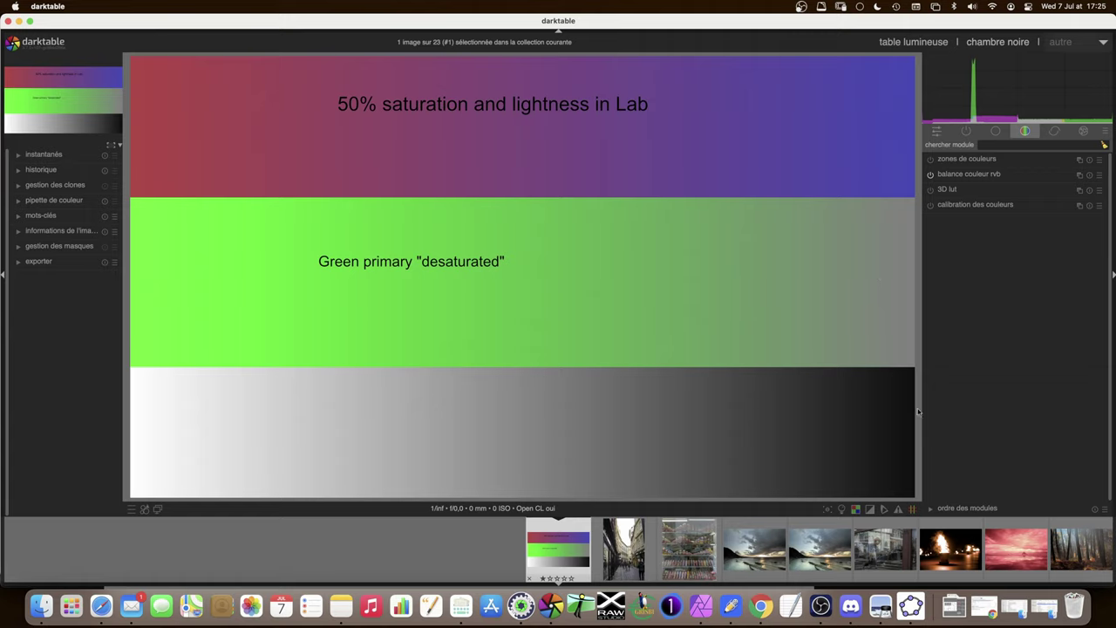
Expand and enable colour balance rgb, glancing at the 4 ways and masks tabs.
left_click(966, 175)
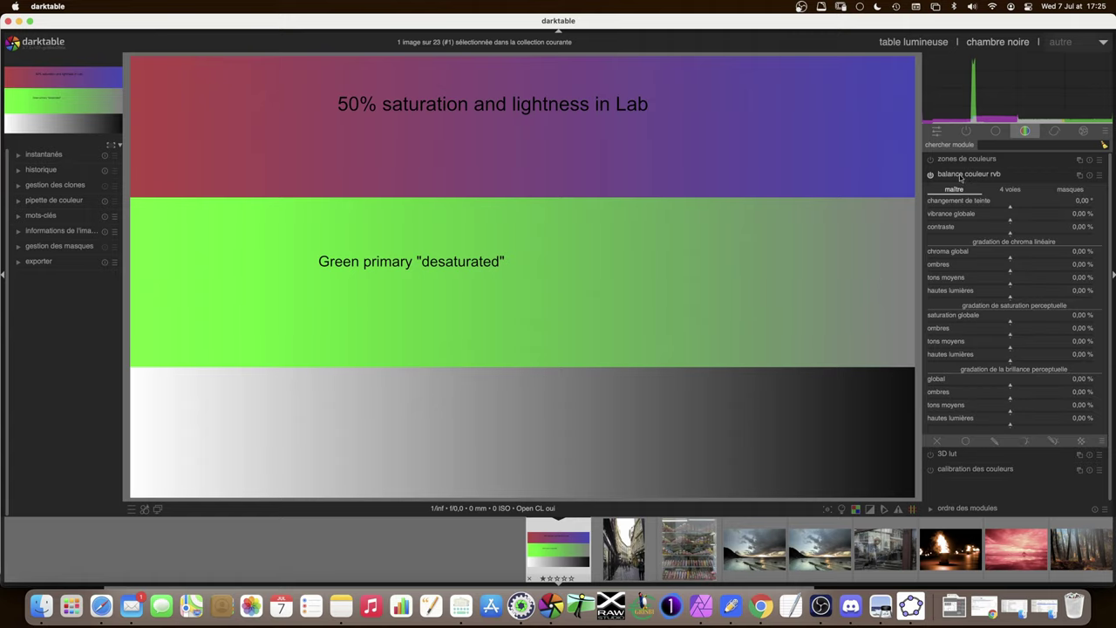
left_click(931, 176)
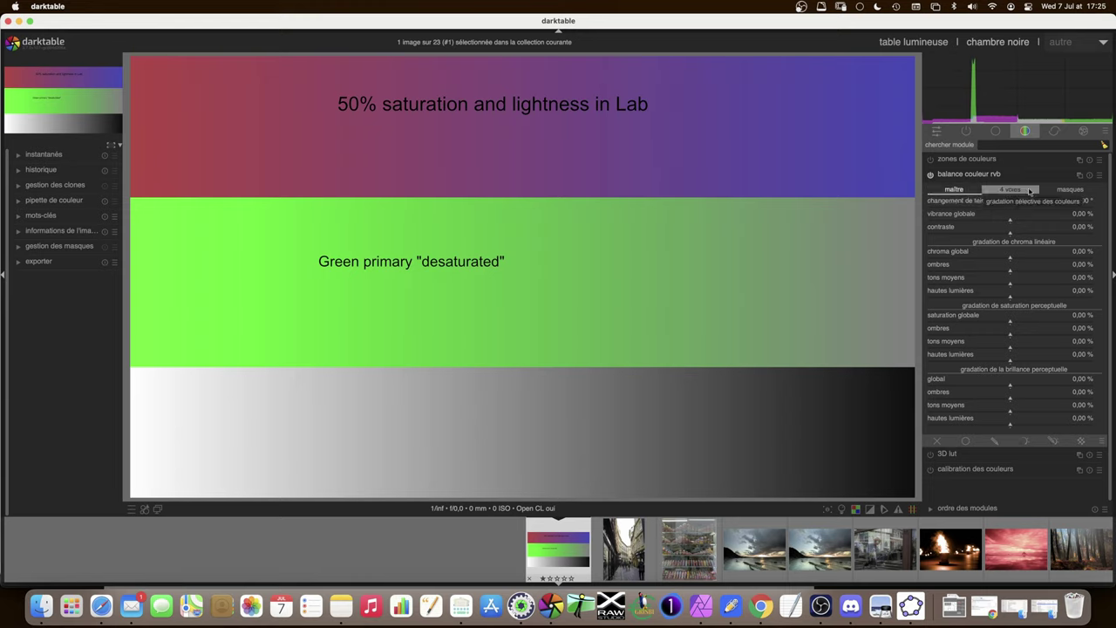
left_click(1013, 189)
left_click(1079, 190)
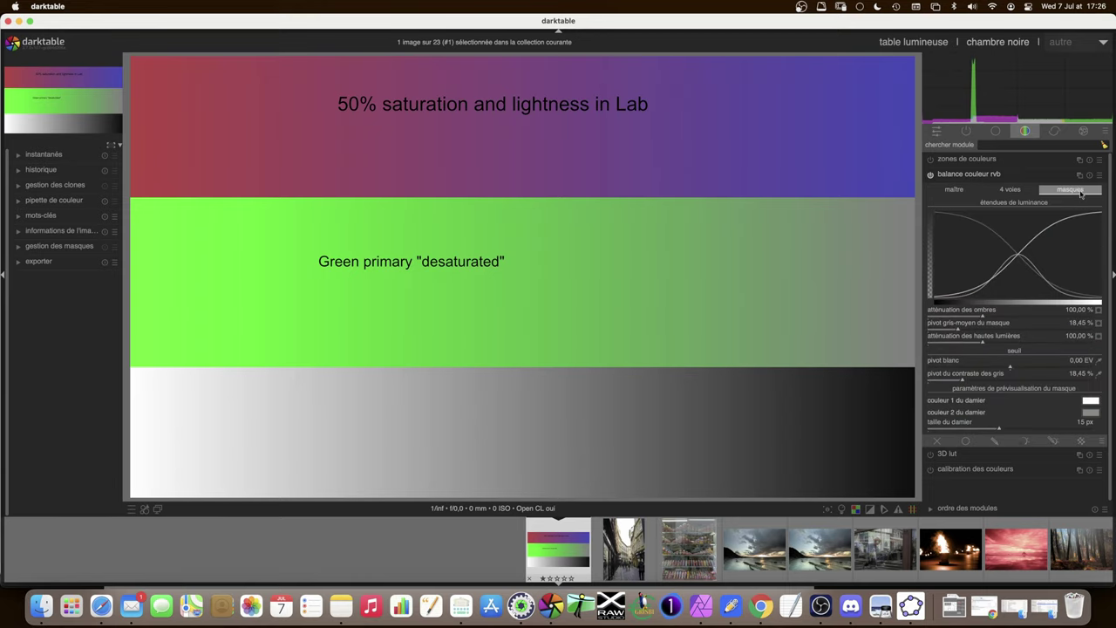
left_click(963, 192)
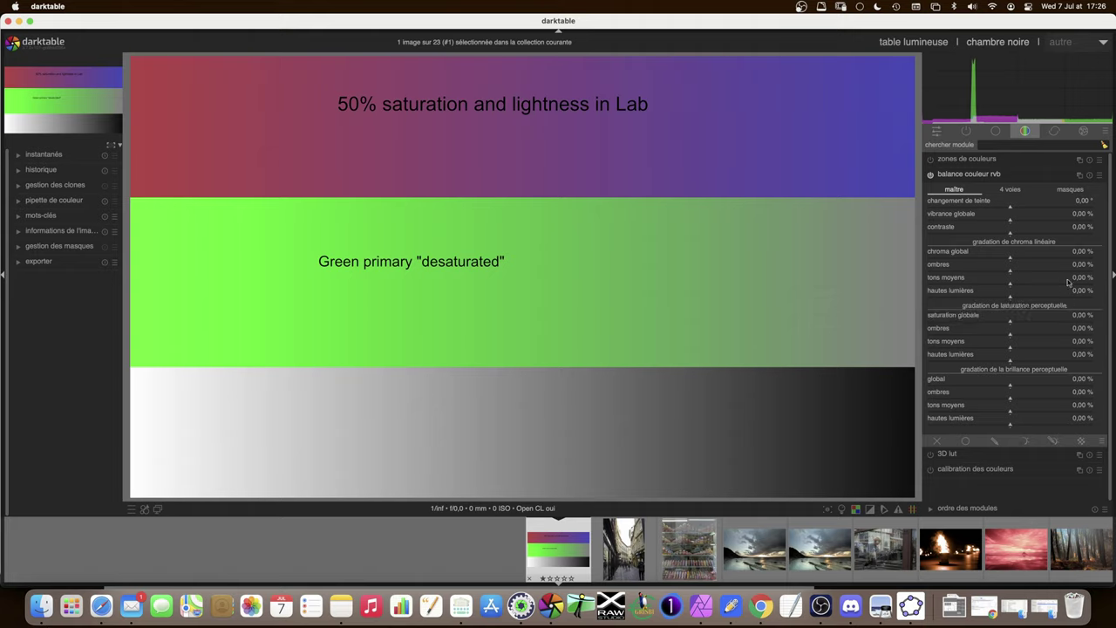
Push global chroma up to 50%, then bring it back down to 0%.
left_click_drag(1012, 258, 1098, 260)
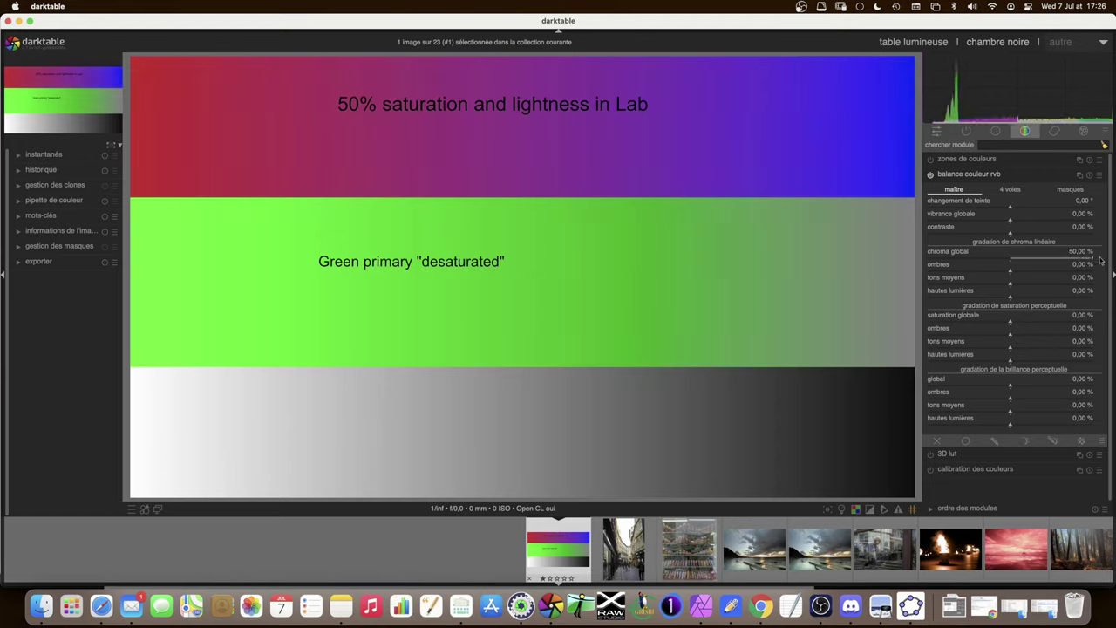
mouse_move(1100, 260)
left_mouse_down()
mouse_move(920, 258)
mouse_move(1100, 259)
left_mouse_up()
left_click_drag(1090, 260, 1011, 260)
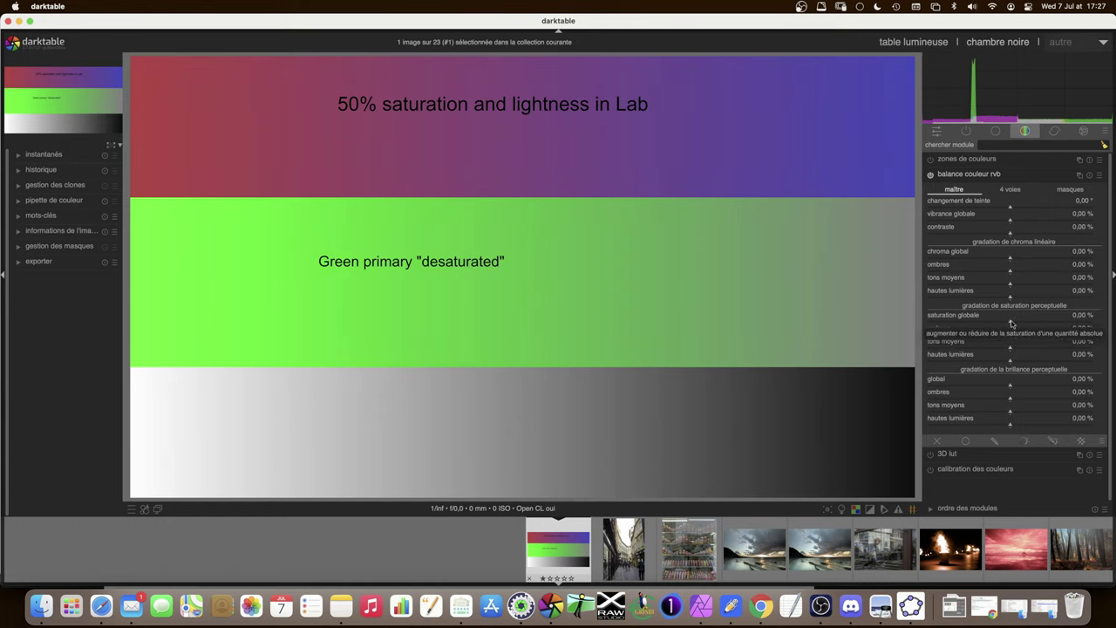
Sweep global saturation to +25% and -25%, settling near 0.16%, then touch global brilliance.
left_click_drag(1011, 324, 1094, 325)
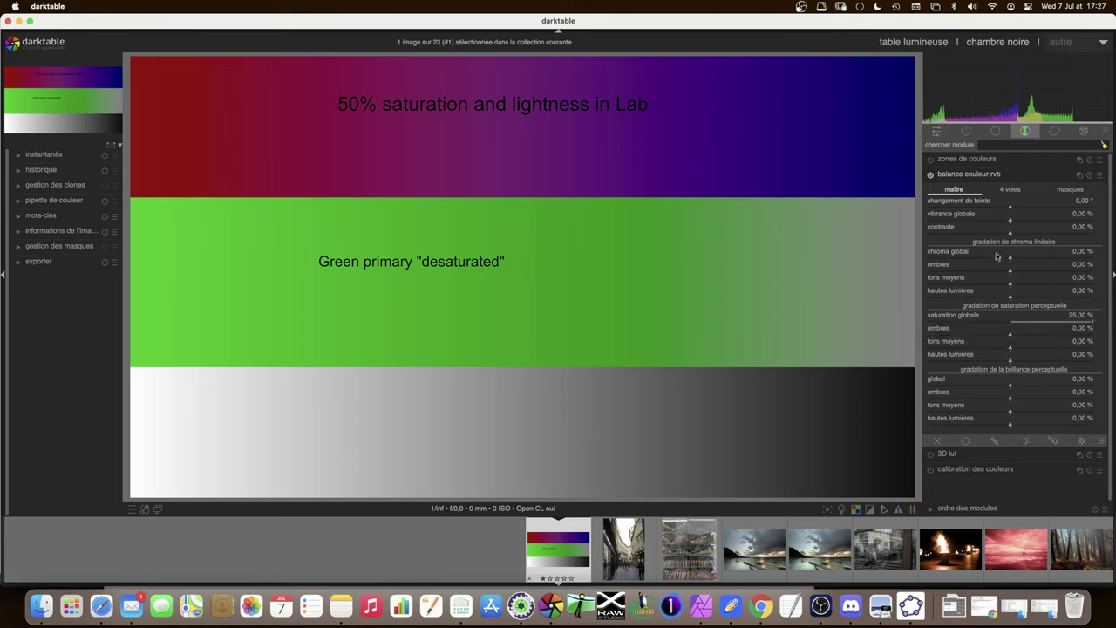
left_click_drag(1093, 324, 922, 324)
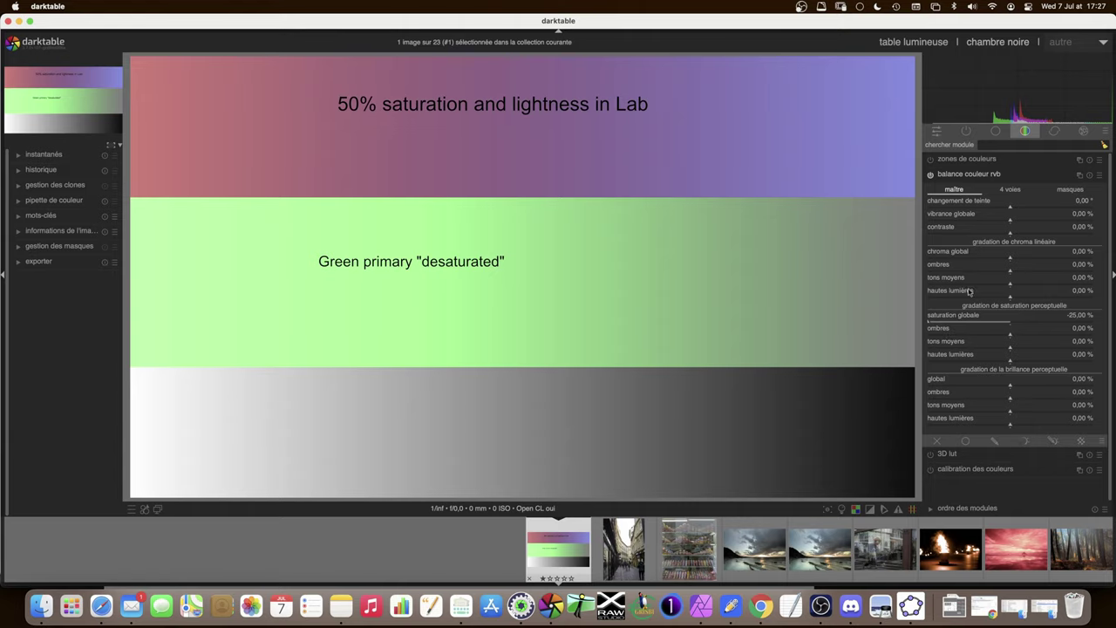
mouse_move(931, 321)
left_mouse_down()
mouse_move(1010, 325)
mouse_move(898, 322)
left_mouse_up()
left_click_drag(930, 325, 1010, 325)
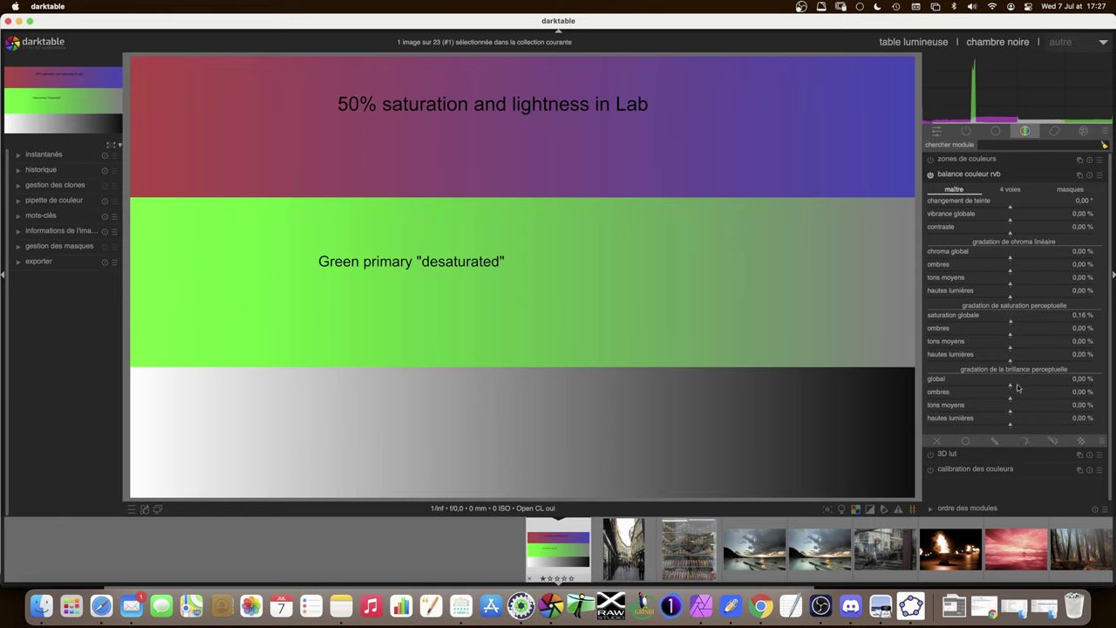
mouse_move(1011, 388)
left_mouse_down()
mouse_move(1089, 388)
mouse_move(925, 388)
mouse_move(1029, 389)
mouse_move(974, 388)
mouse_move(1011, 387)
left_mouse_up()
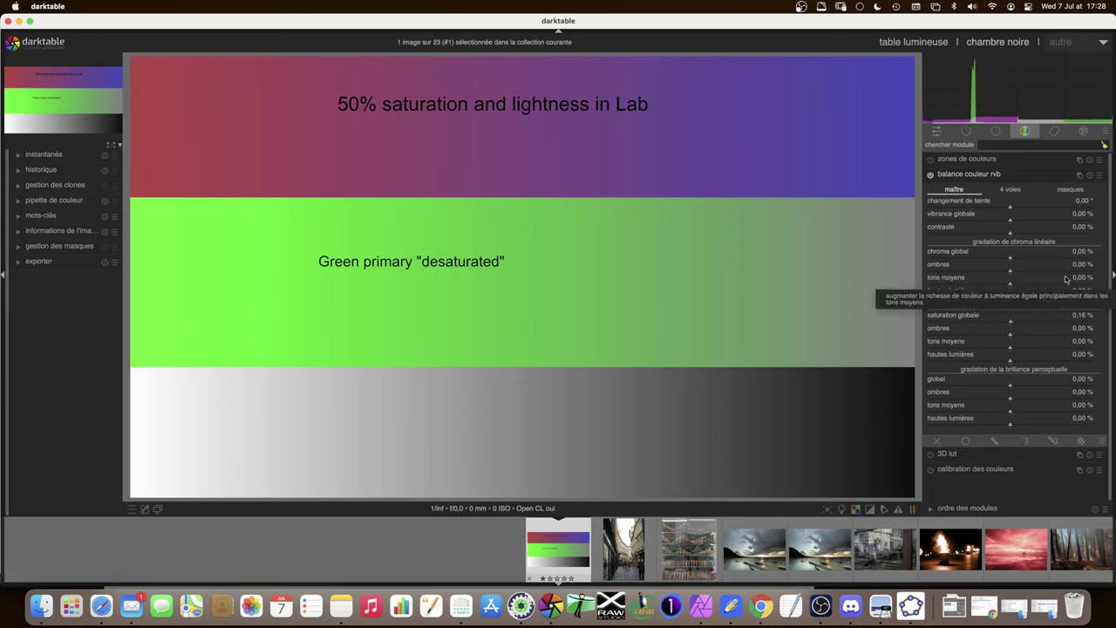
Show the masks tab with shadow/highlight weights 100% and pivot 18.45%.
left_click(1071, 189)
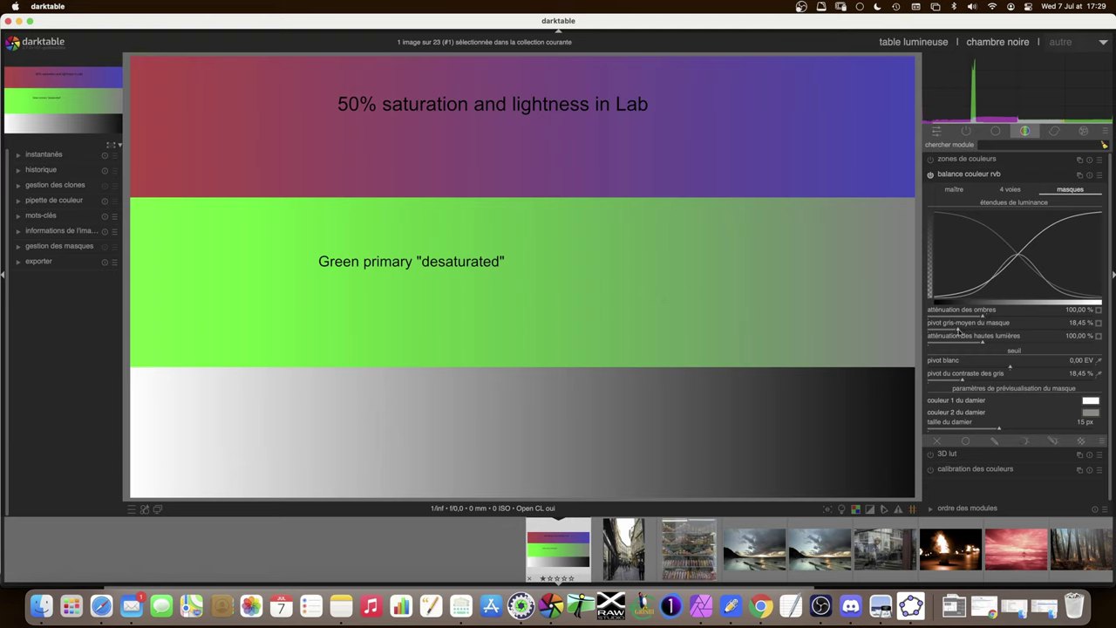
Try the mask middle-grey pivot at about 40%, then lower it to about 15%.
scroll(958, 330, "up", 1)
scroll(958, 330, "up", 1)
scroll(959, 330, "up", 1)
scroll(959, 331, "down", 3)
left_click_drag(957, 329, 999, 332)
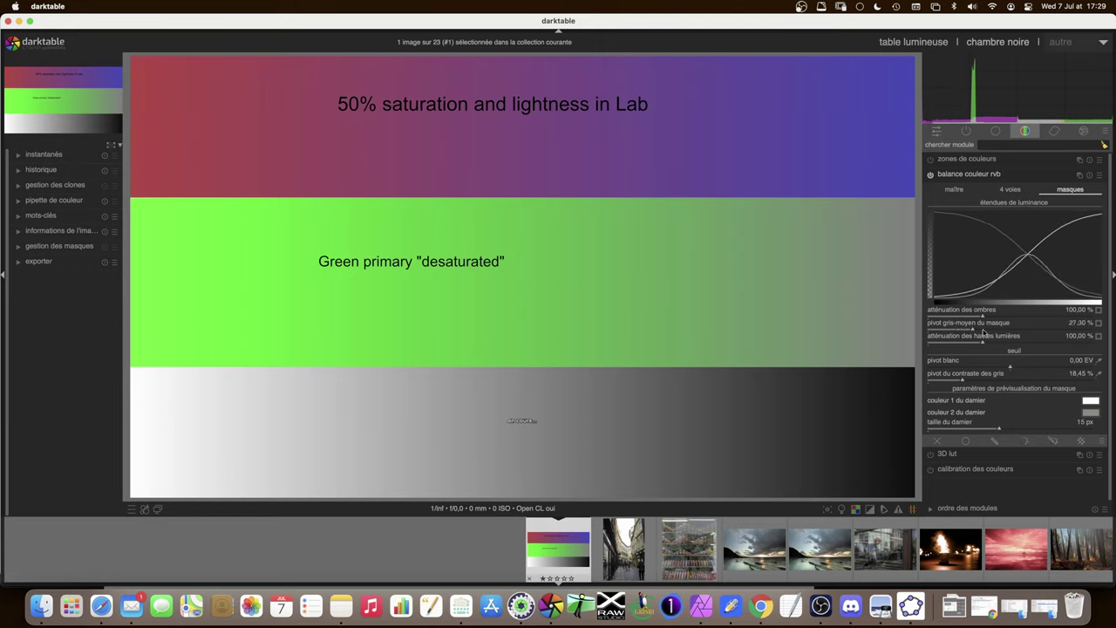
mouse_move(1001, 333)
left_mouse_down()
mouse_move(947, 332)
mouse_move(971, 333)
left_mouse_up()
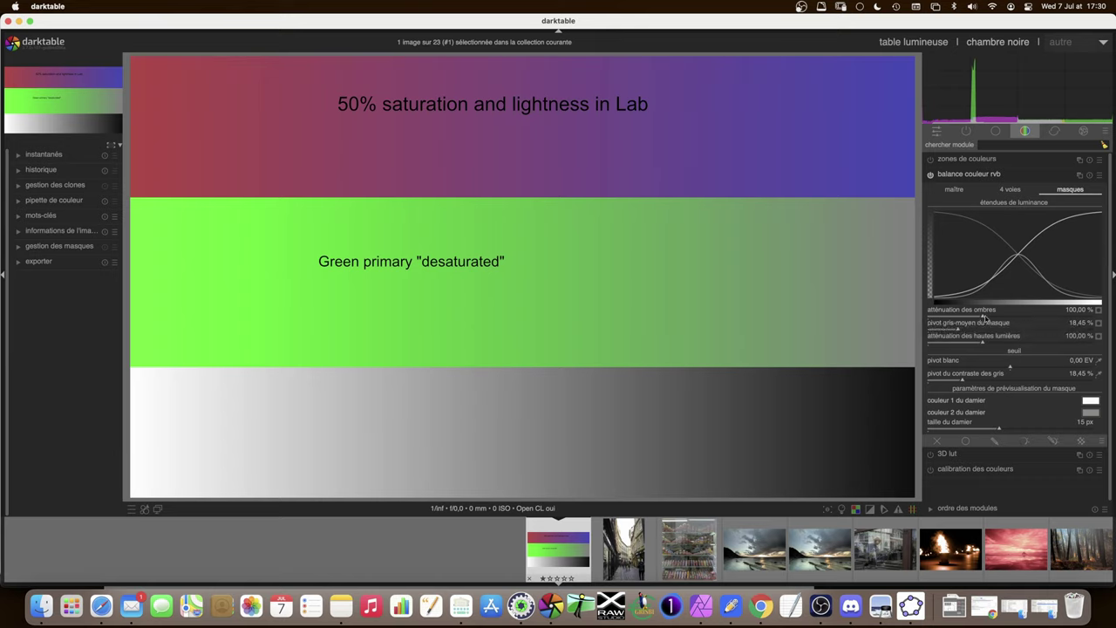
Test shadows and highlights attenuation at other values, then return both to 100%.
left_click_drag(982, 319, 929, 321)
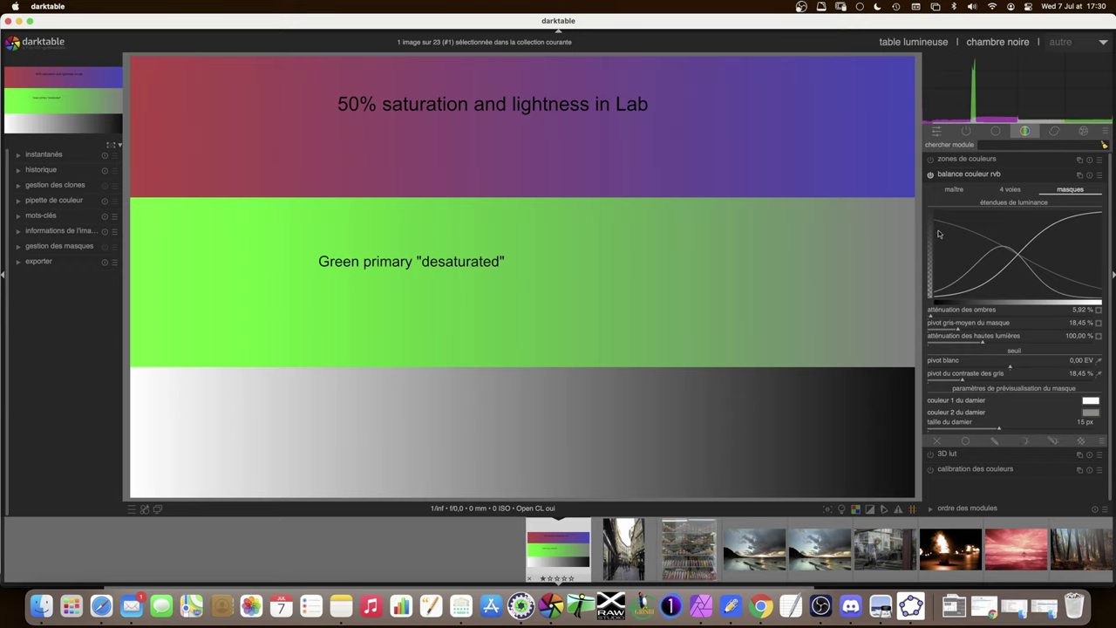
left_click_drag(936, 315, 1097, 322)
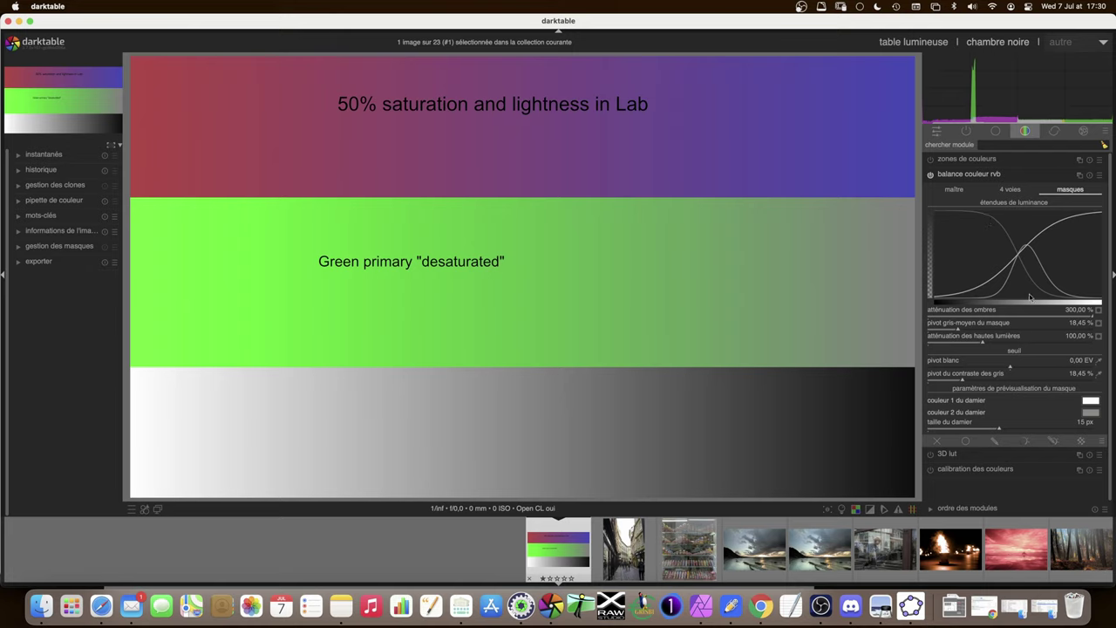
left_click_drag(1090, 318, 983, 346)
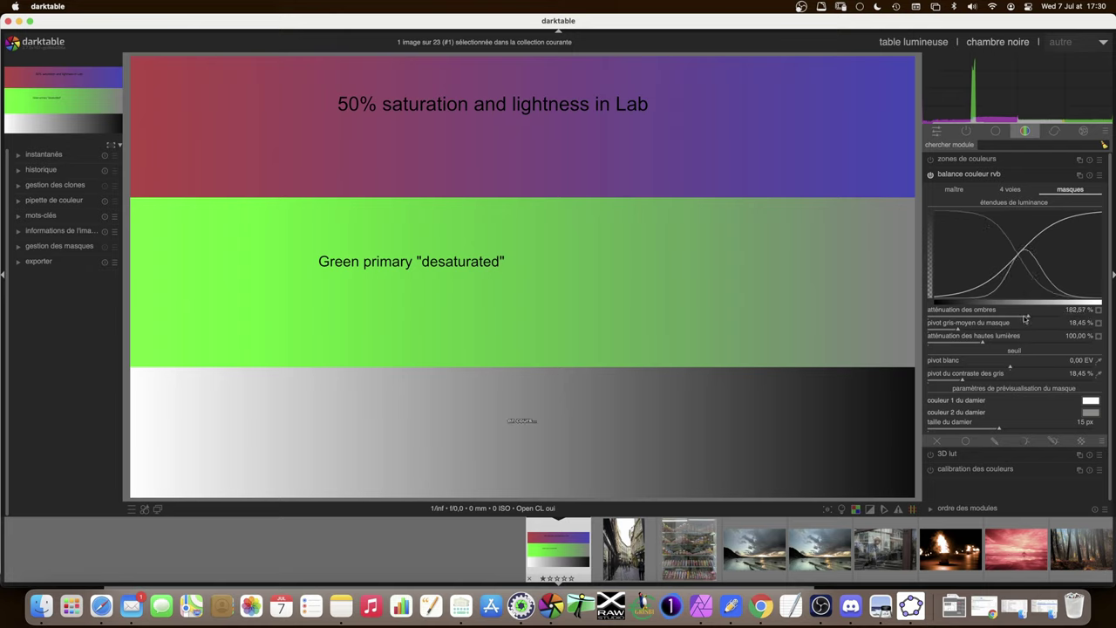
mouse_move(983, 345)
left_mouse_down()
mouse_move(1063, 349)
mouse_move(989, 346)
left_mouse_up()
double_click(992, 346)
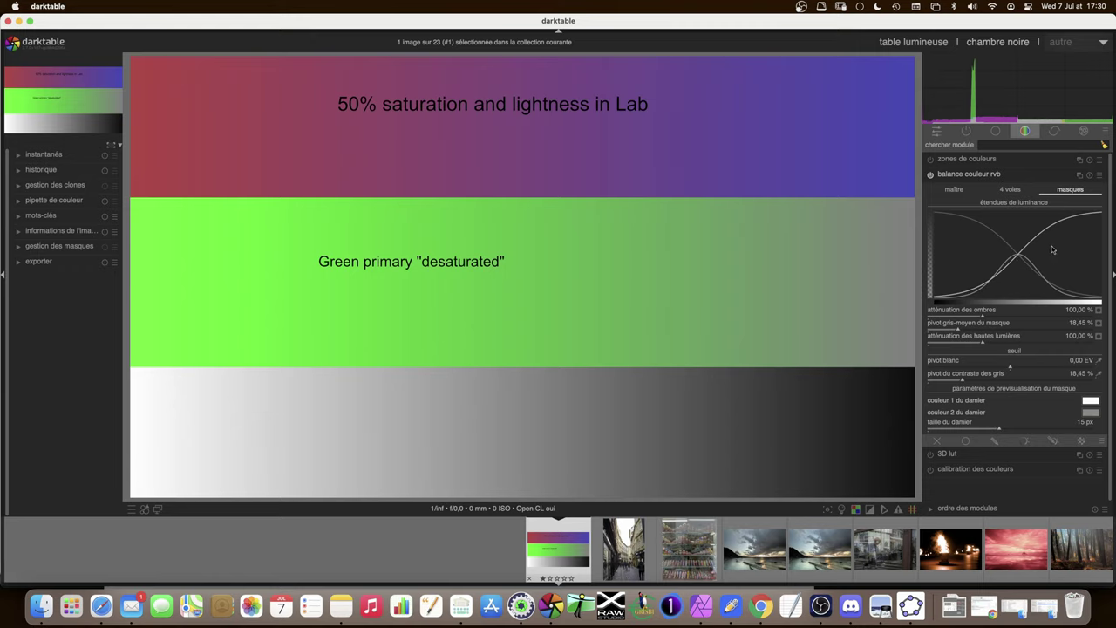
left_click(959, 190)
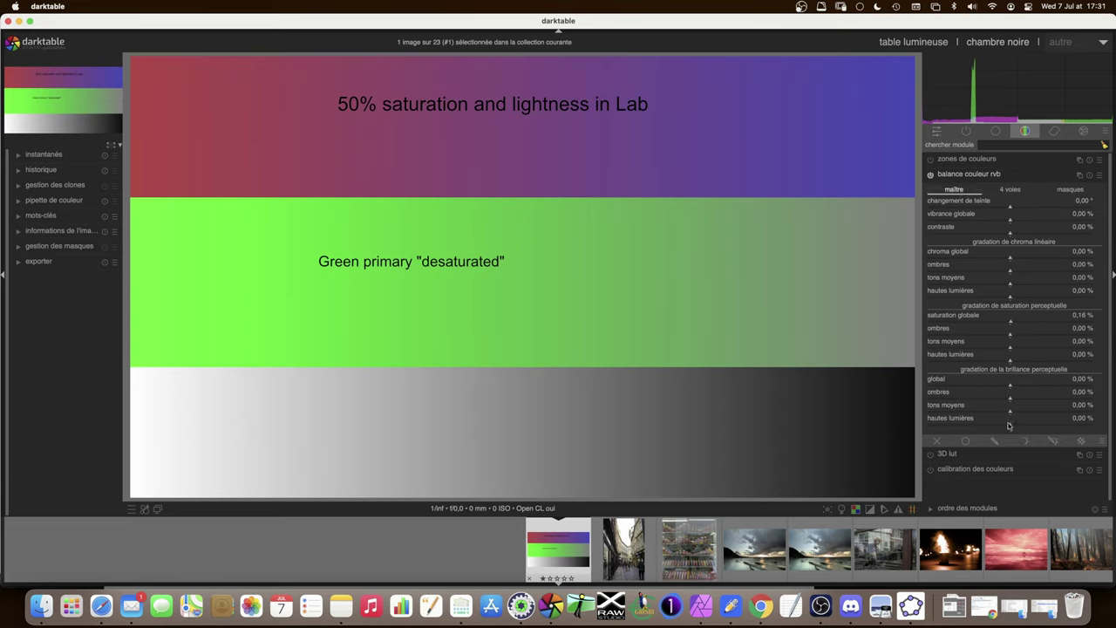
Set highlights brilliance to 25% and the highlights mask attenuation to about 224%.
left_click_drag(1010, 426, 1100, 427)
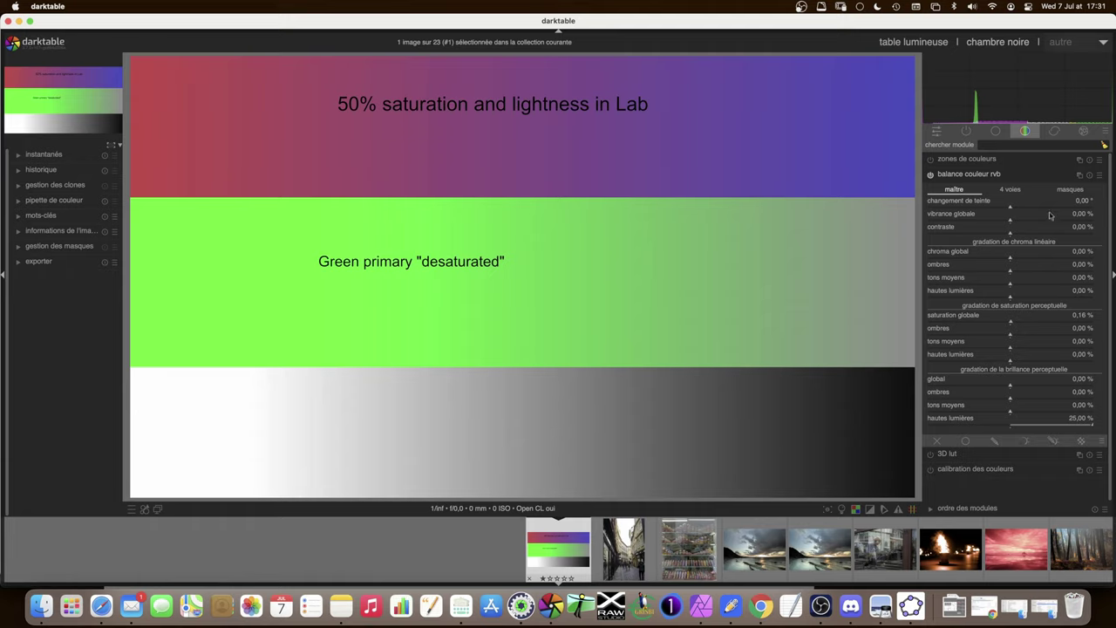
left_click(1069, 189)
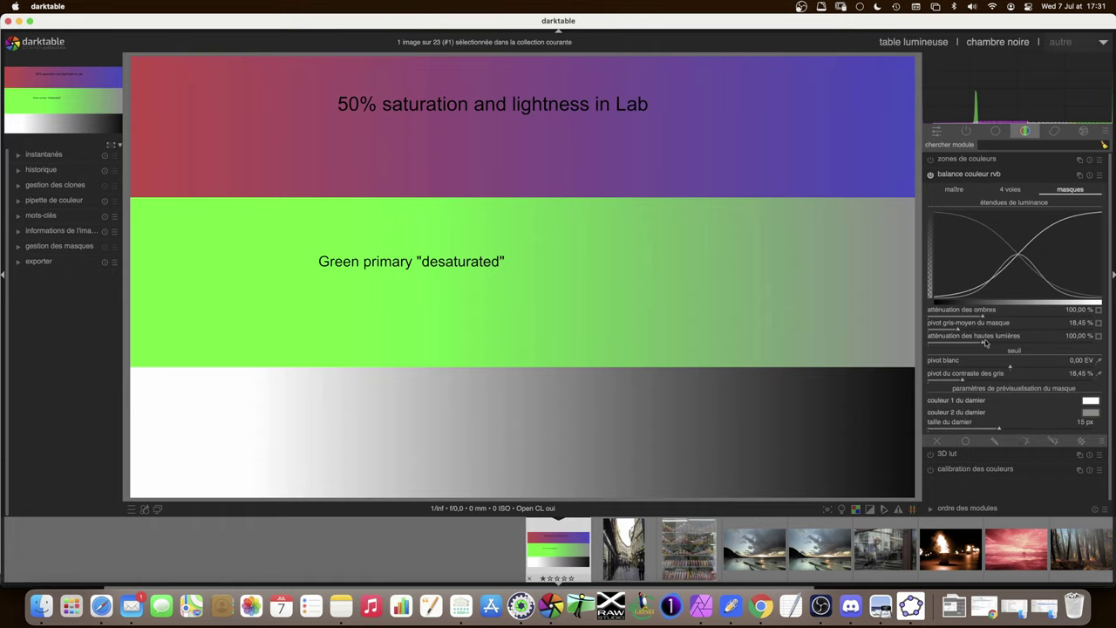
mouse_move(983, 343)
left_mouse_down()
mouse_move(937, 343)
mouse_move(1083, 341)
left_mouse_up()
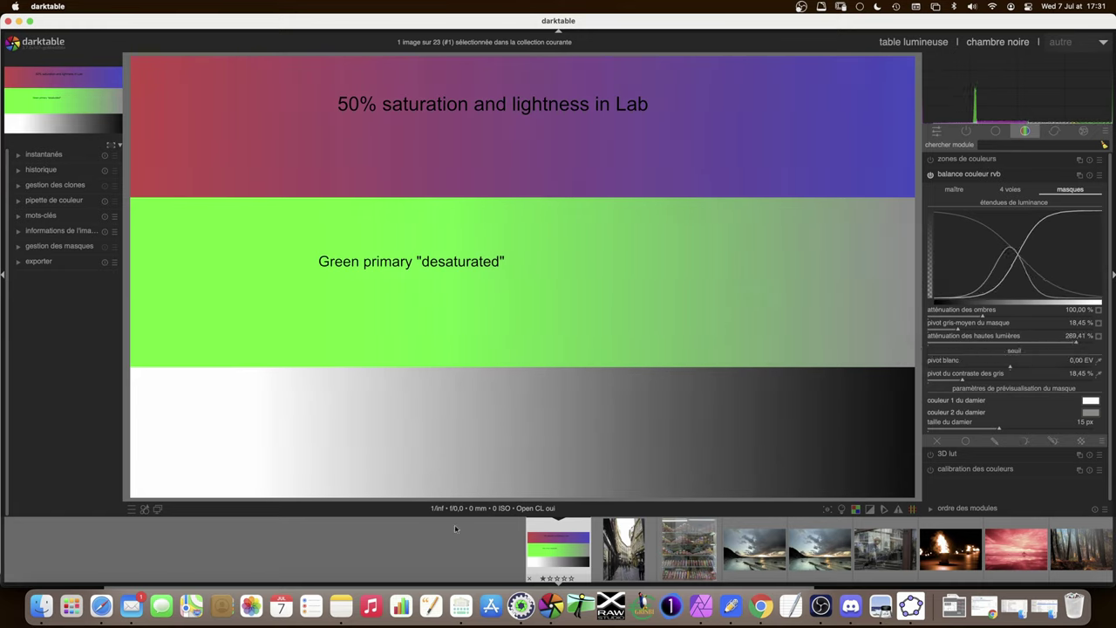
left_click_drag(1077, 344, 958, 344)
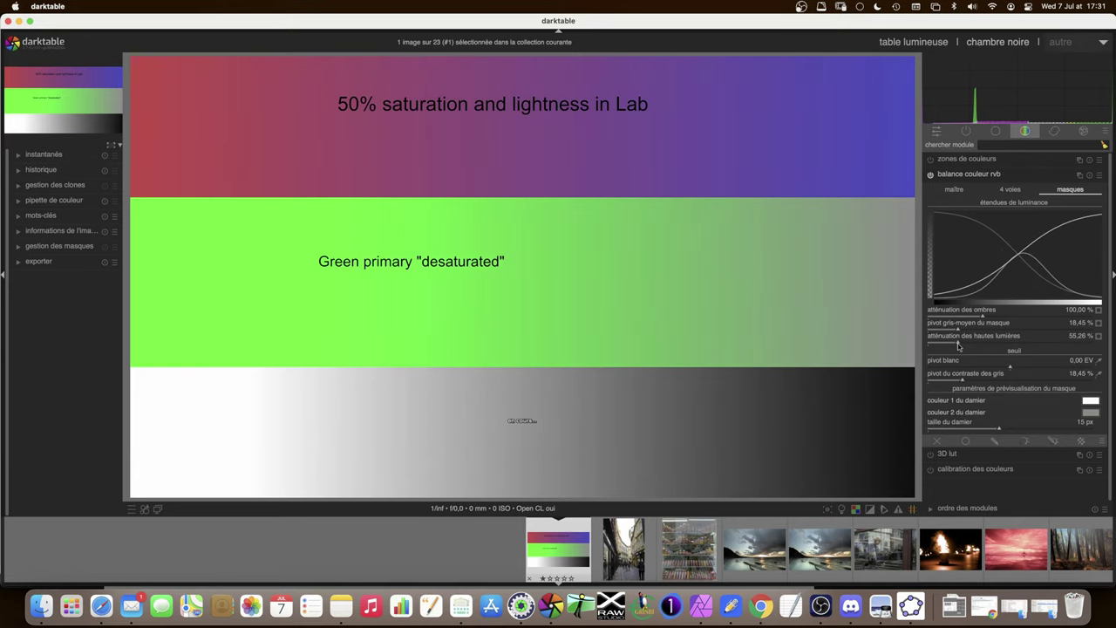
mouse_move(958, 345)
left_mouse_down()
mouse_move(929, 345)
mouse_move(1052, 344)
left_mouse_up()
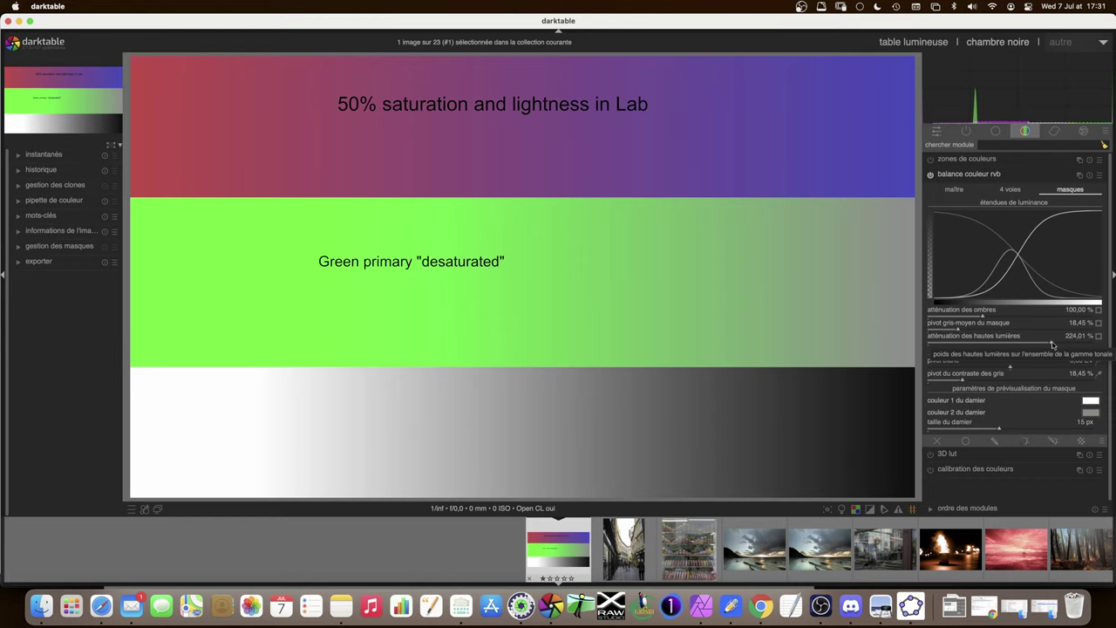
left_click(1006, 190)
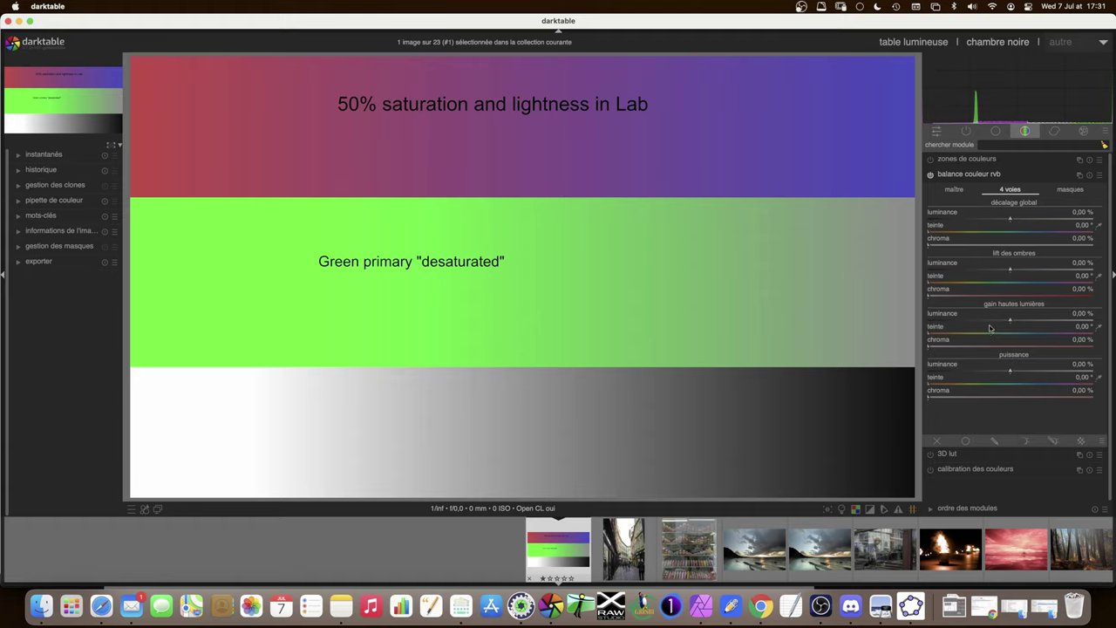
Set master highlights saturation to 25% beside the 25% highlights brilliance.
left_click(959, 189)
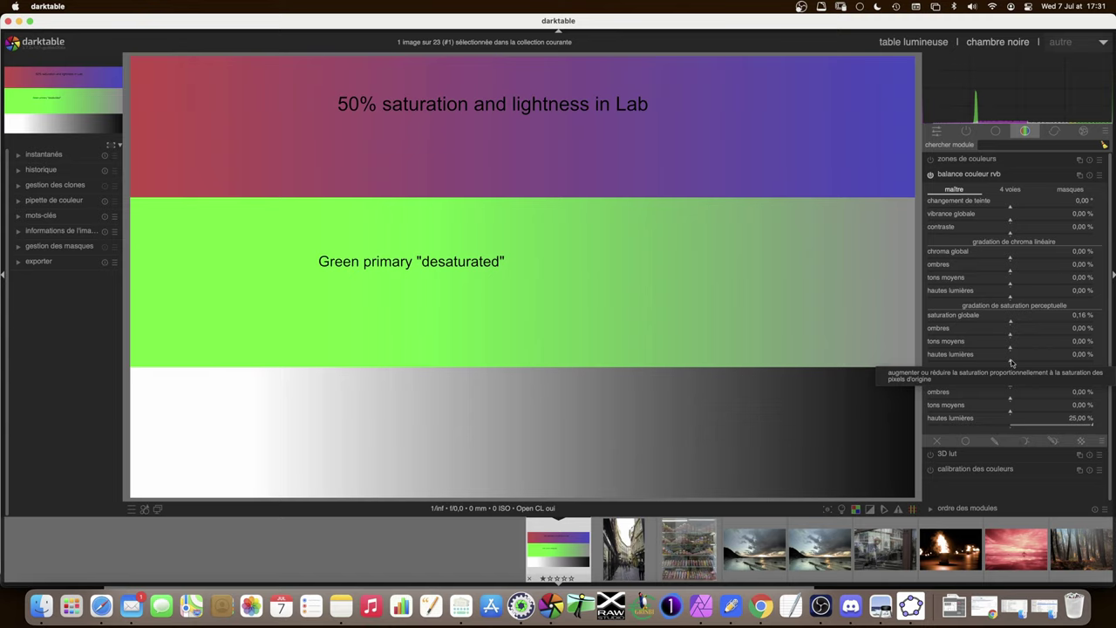
left_click_drag(1011, 362, 1101, 364)
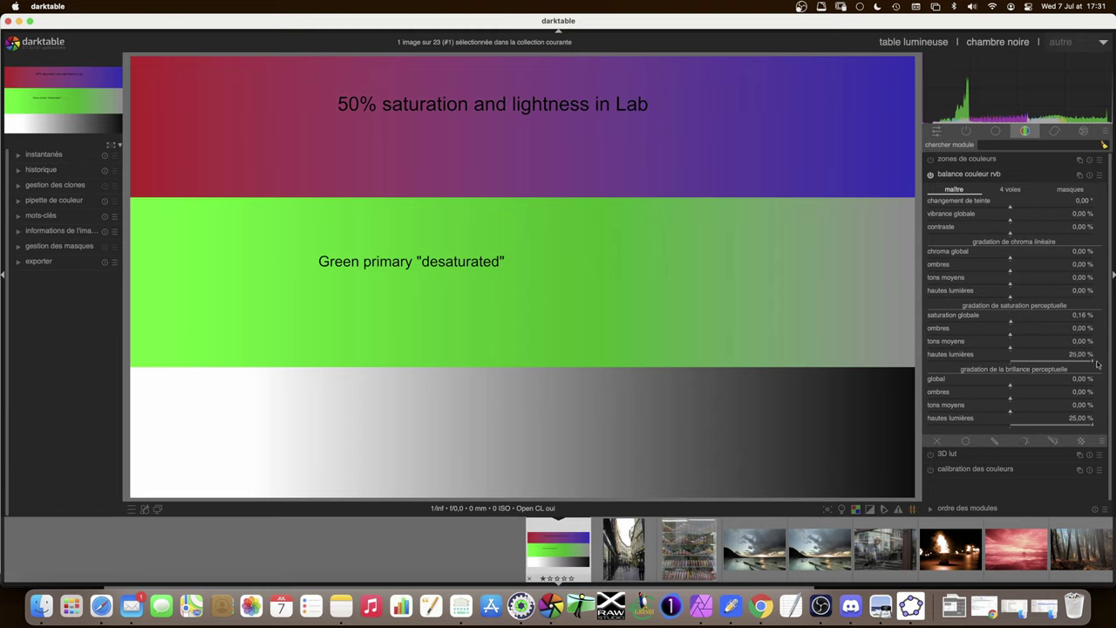
left_click(1070, 189)
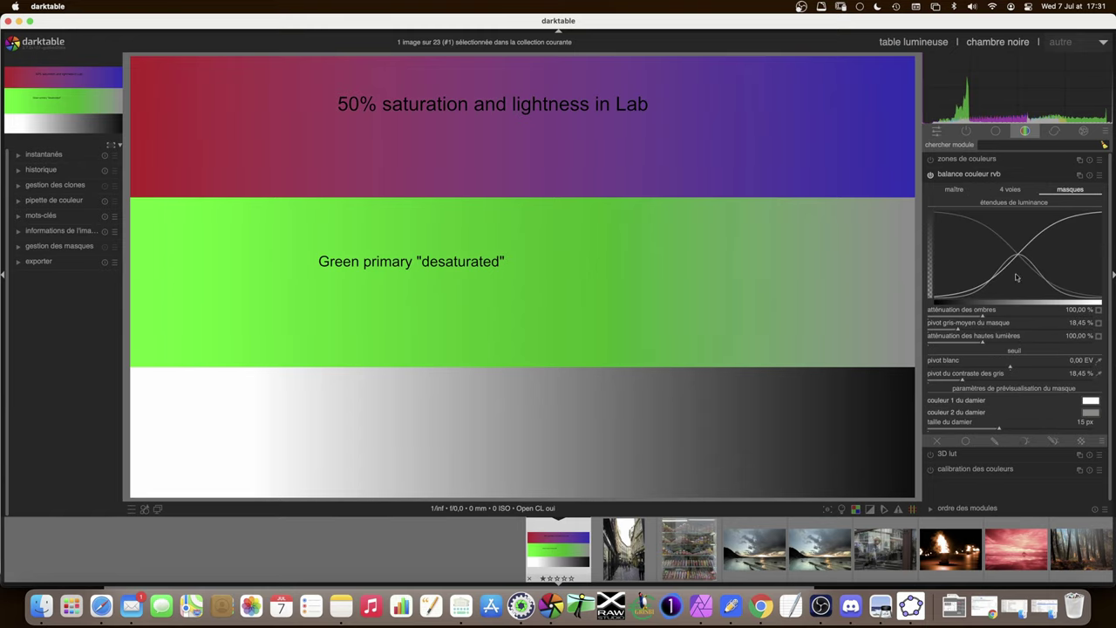
left_click_drag(983, 342, 932, 342)
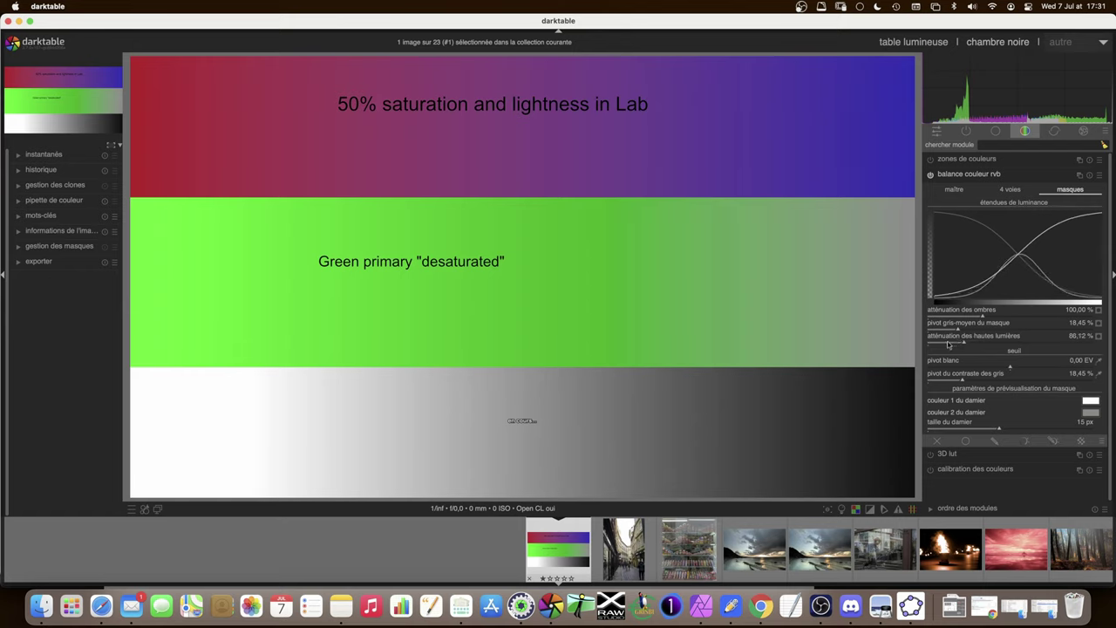
left_click_drag(932, 344, 1083, 346)
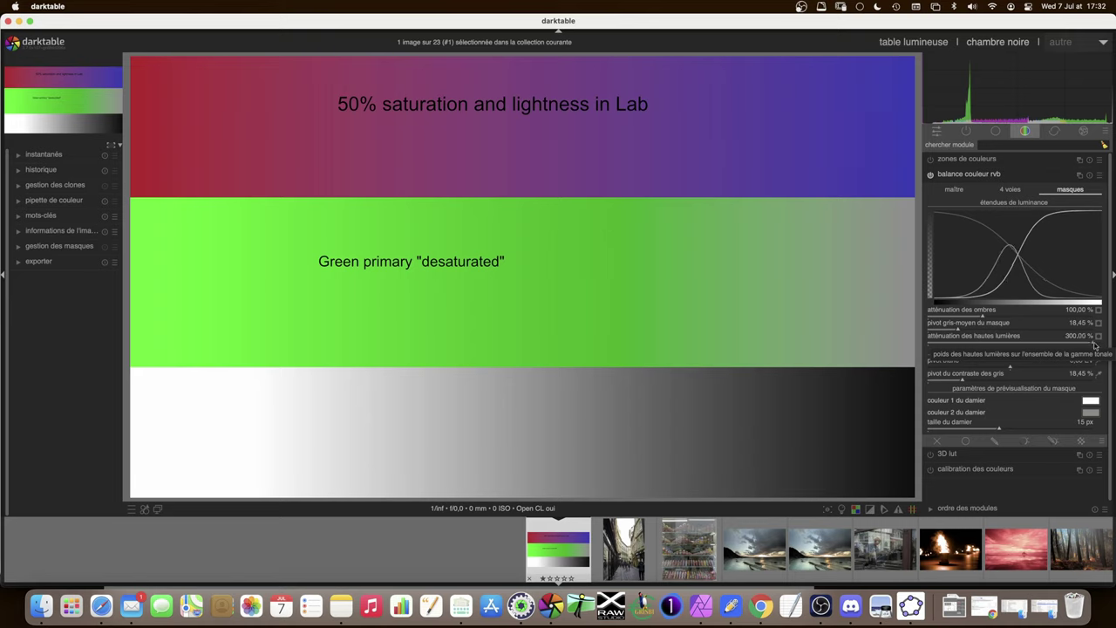
mouse_move(1083, 345)
left_mouse_down()
mouse_move(1025, 346)
mouse_move(990, 332)
left_mouse_up()
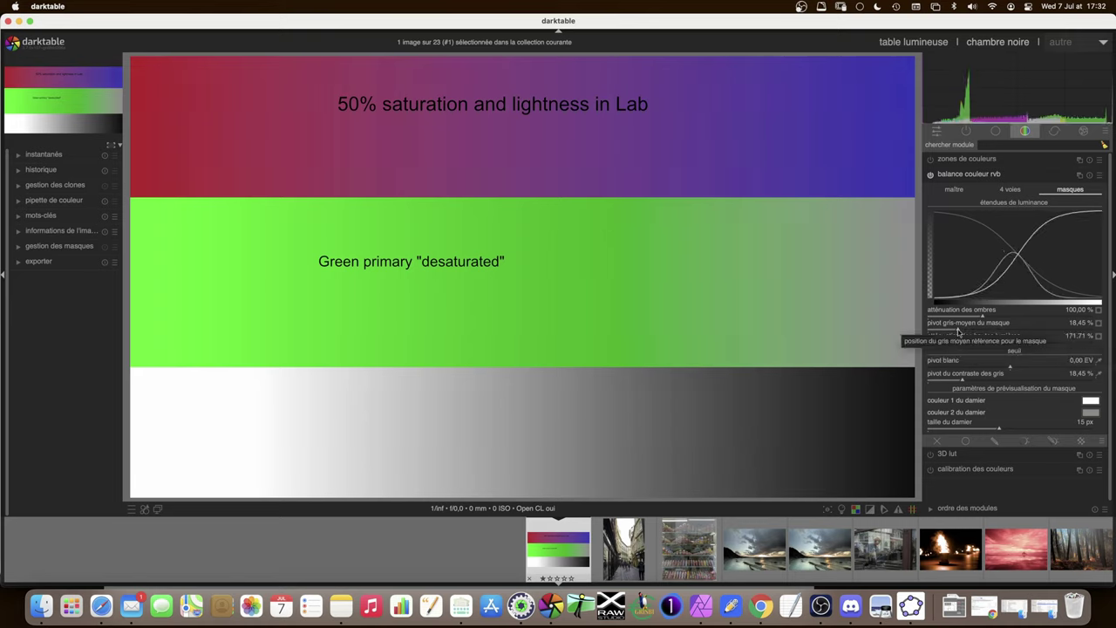
mouse_move(957, 332)
left_mouse_down()
mouse_move(1056, 332)
mouse_move(937, 334)
left_mouse_up()
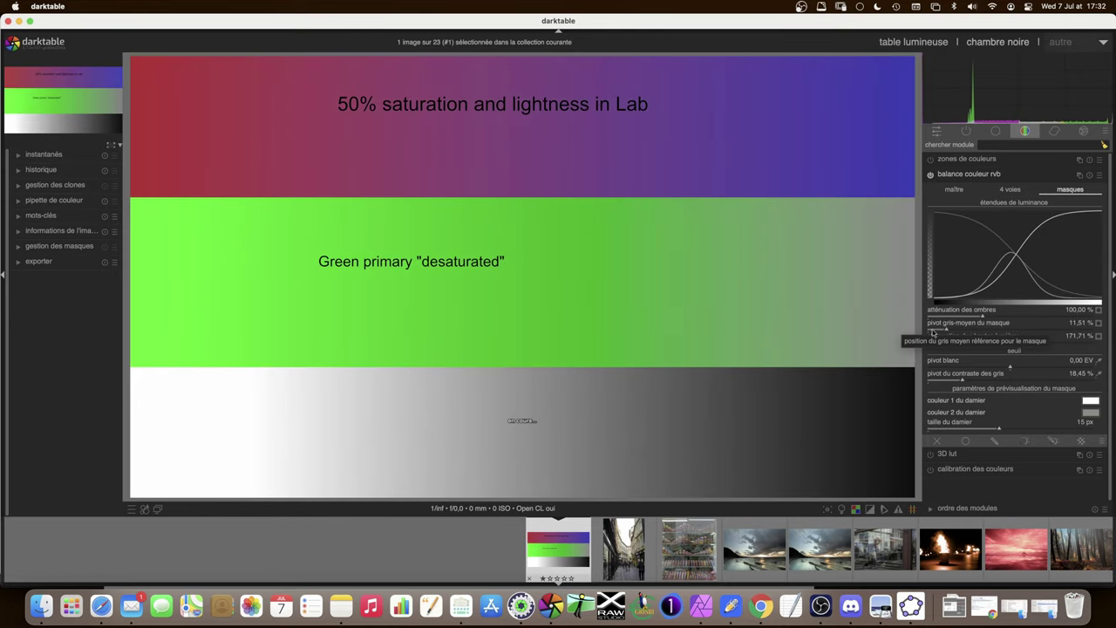
left_click_drag(981, 331, 1084, 327)
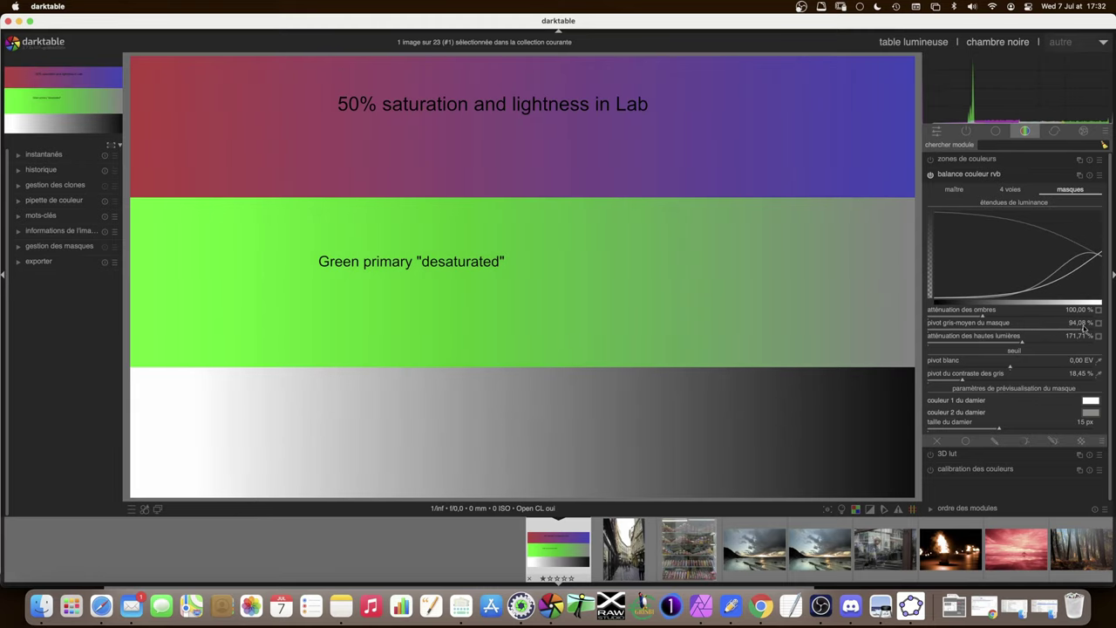
left_click_drag(1084, 327, 1010, 330)
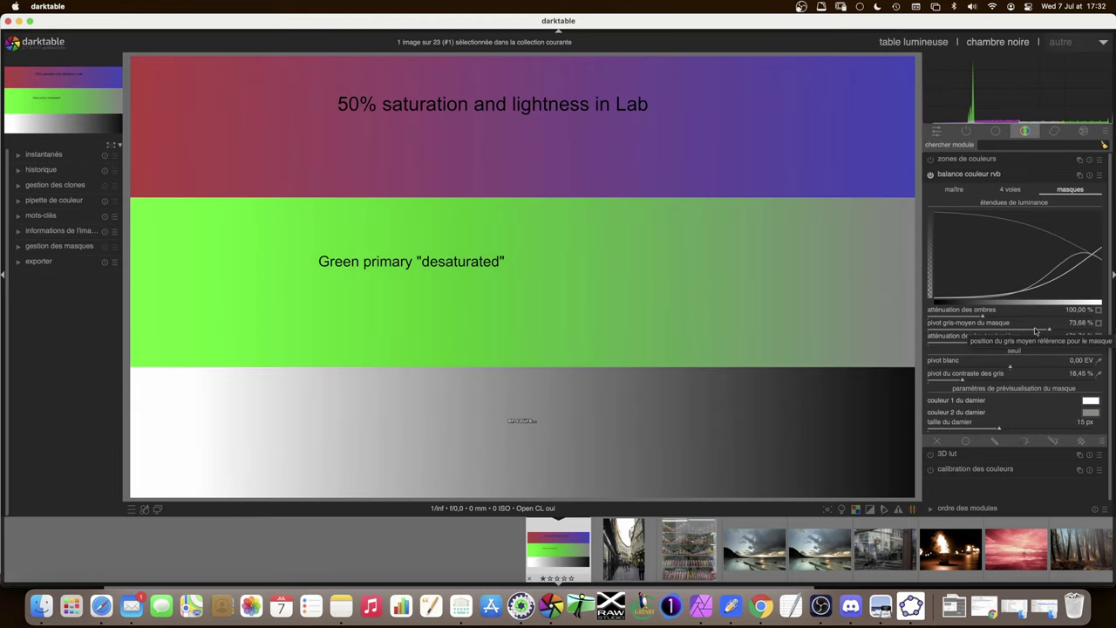
double_click(1009, 329)
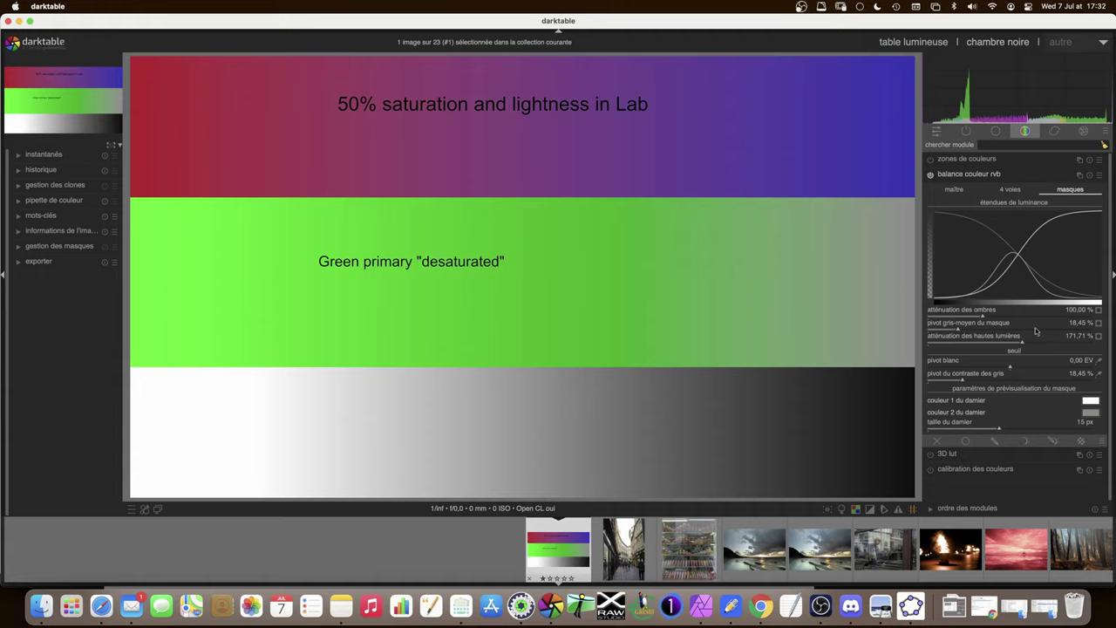
double_click(1020, 344)
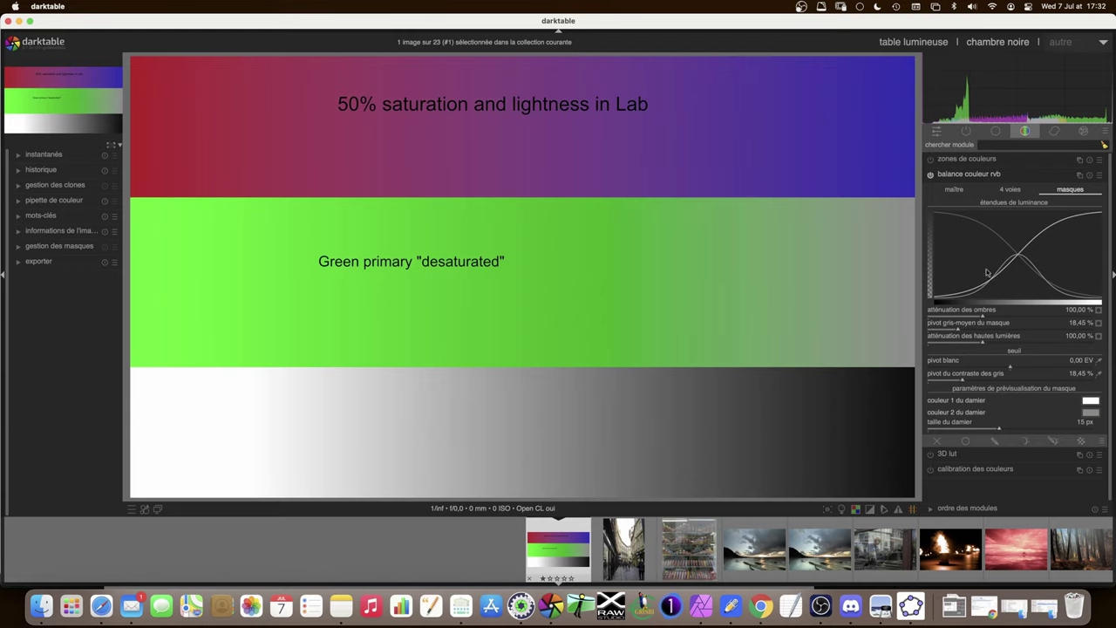
left_click(955, 190)
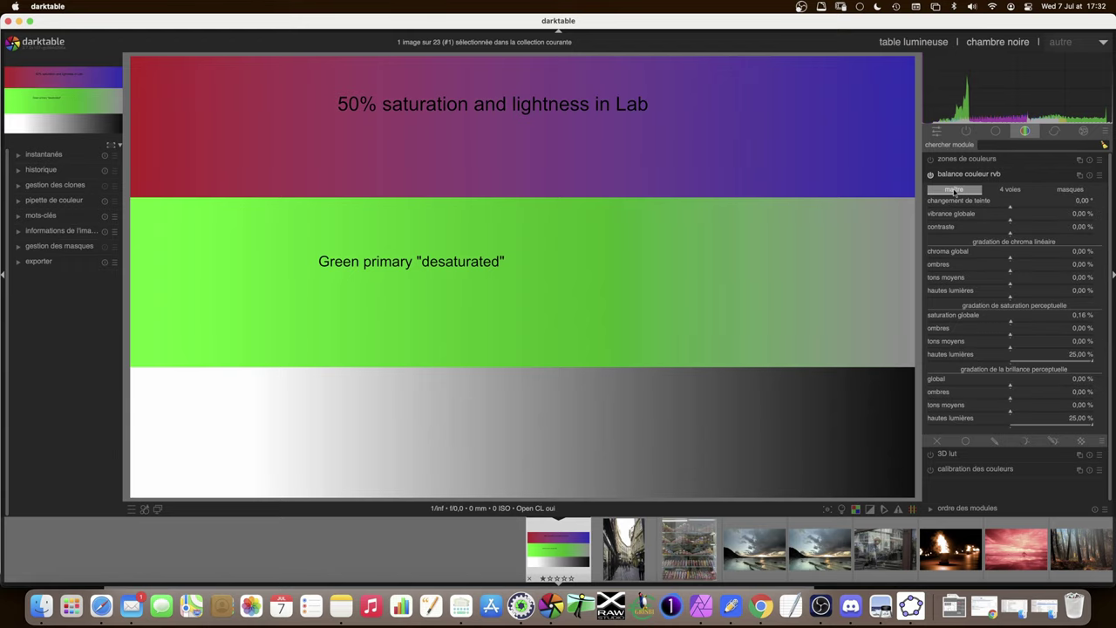
left_click(1069, 190)
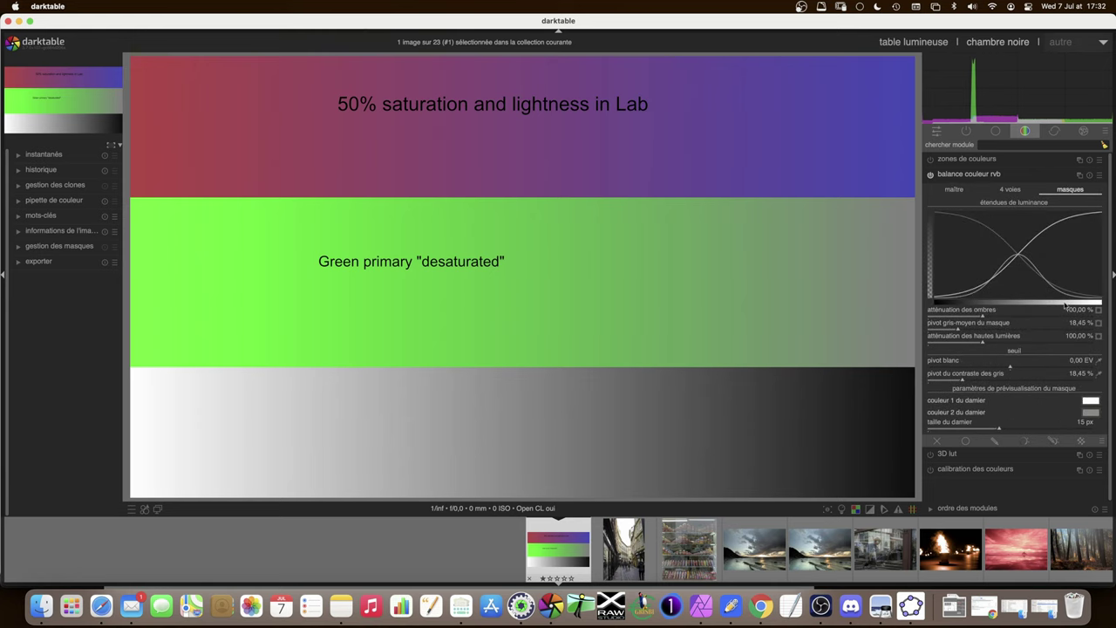
mouse_move(1011, 310)
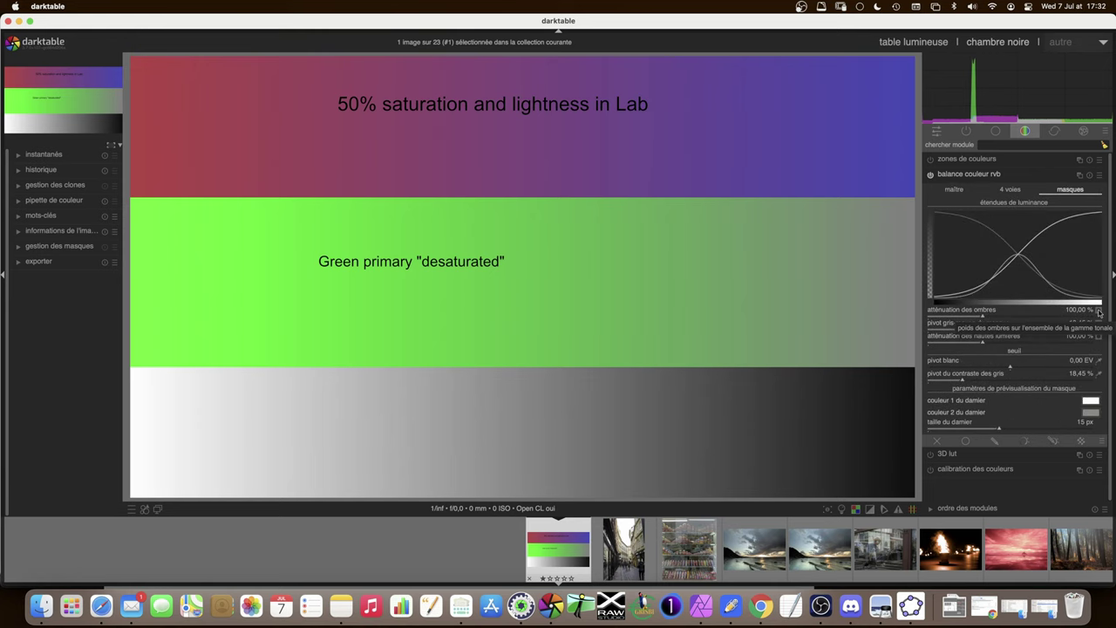
Preview the shadows, mid-grey and highlights masks, ending on highlights, then choose checkerboard colours.
left_click(1097, 310)
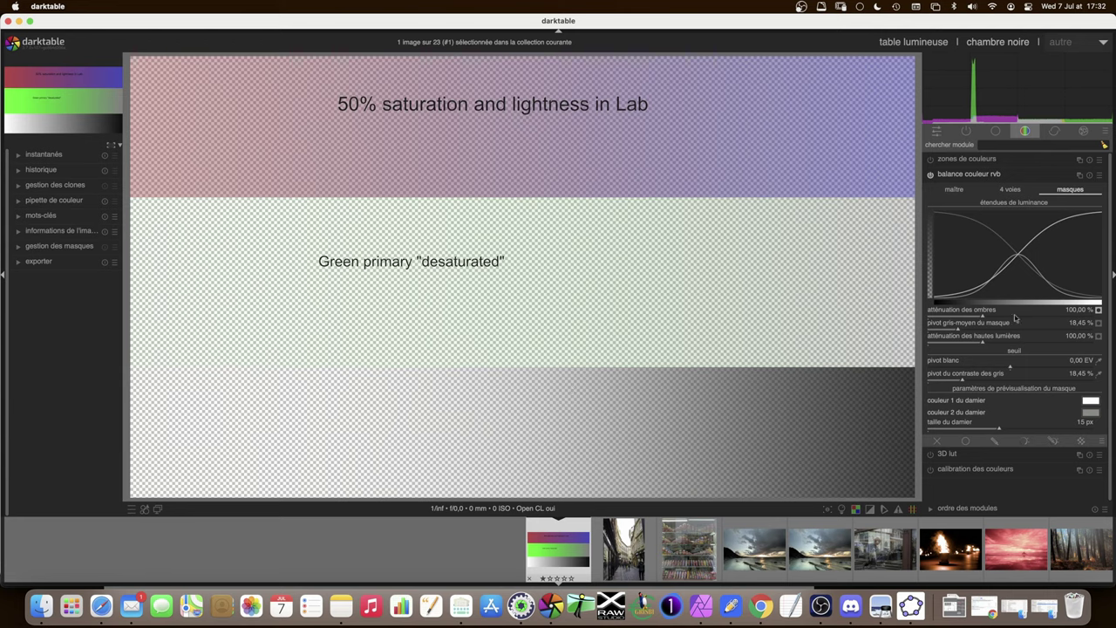
left_click(1097, 323)
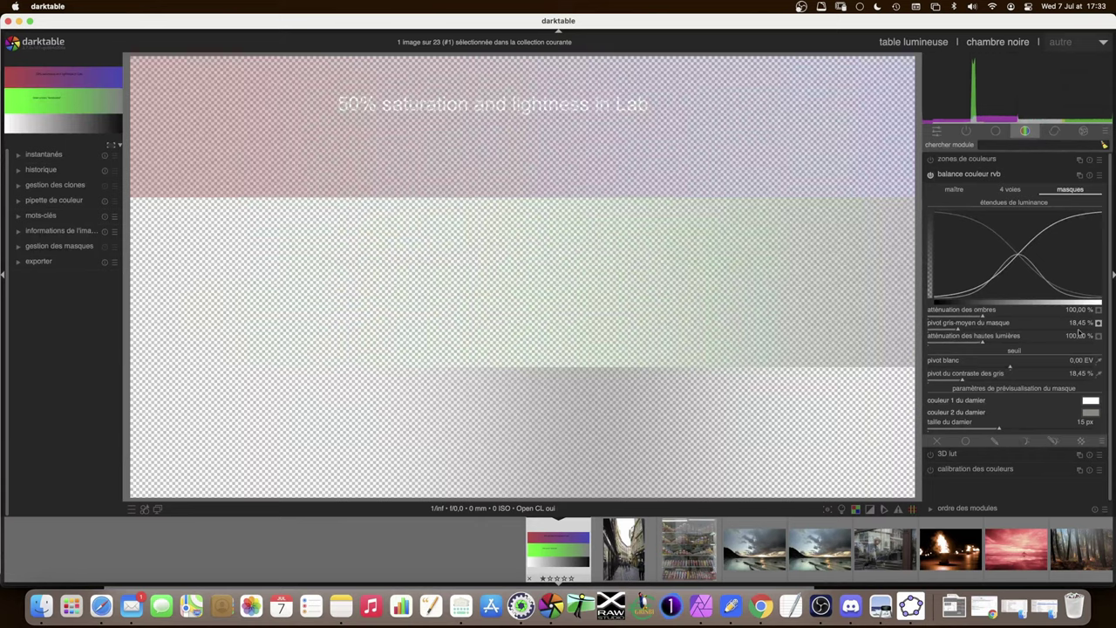
left_click(1099, 336)
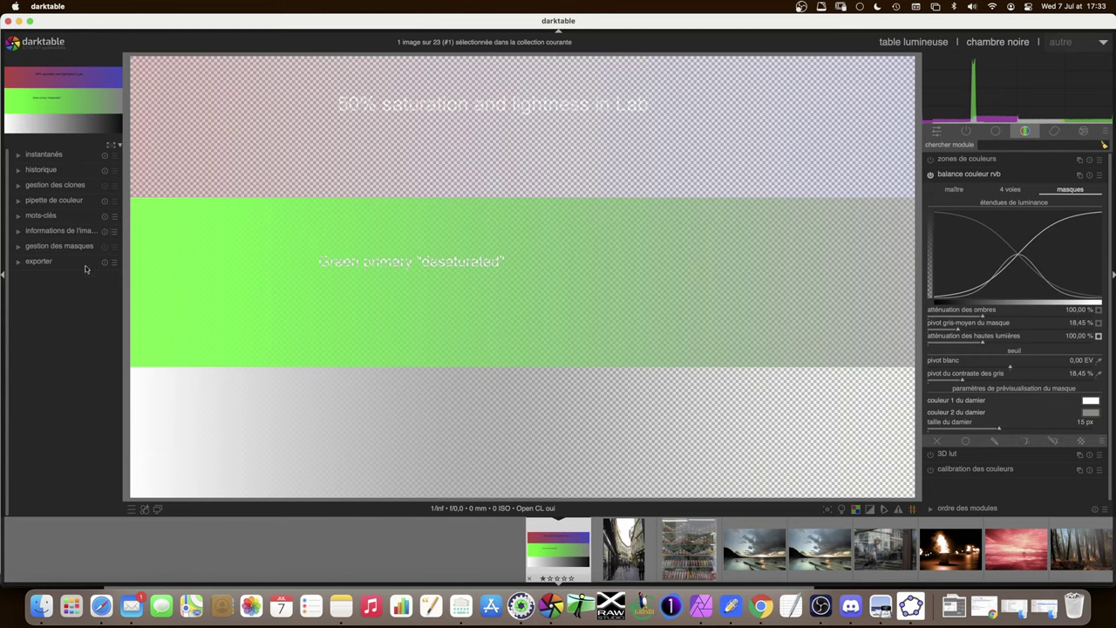
left_click(1090, 413)
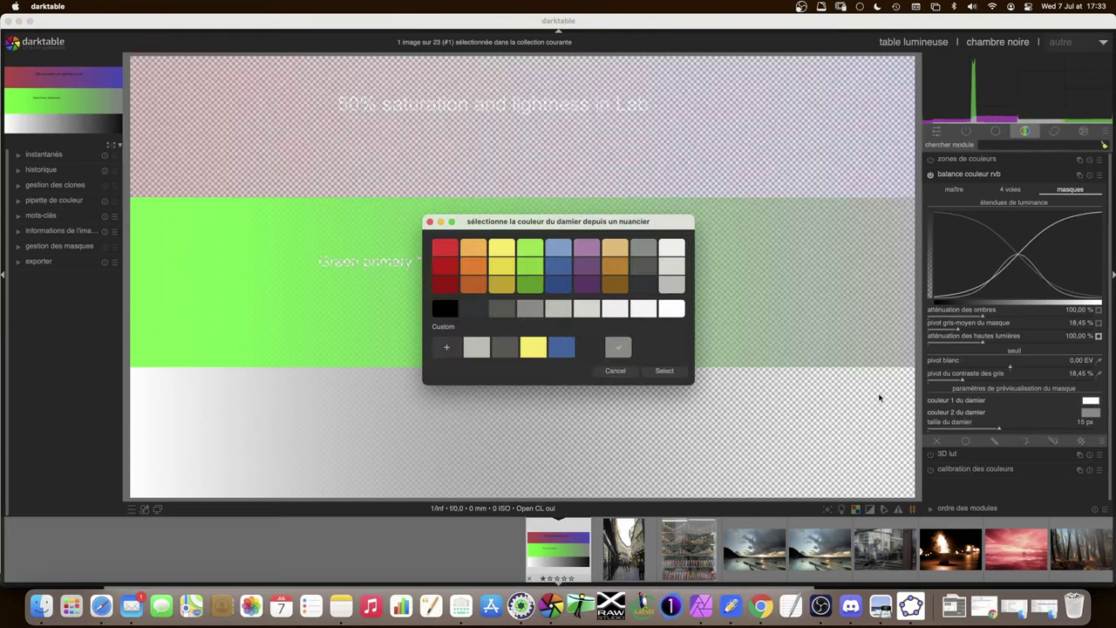
Make the checkerboard's second colour mid-grey and shrink its squares to 8 px.
left_click(491, 310)
left_click(664, 370)
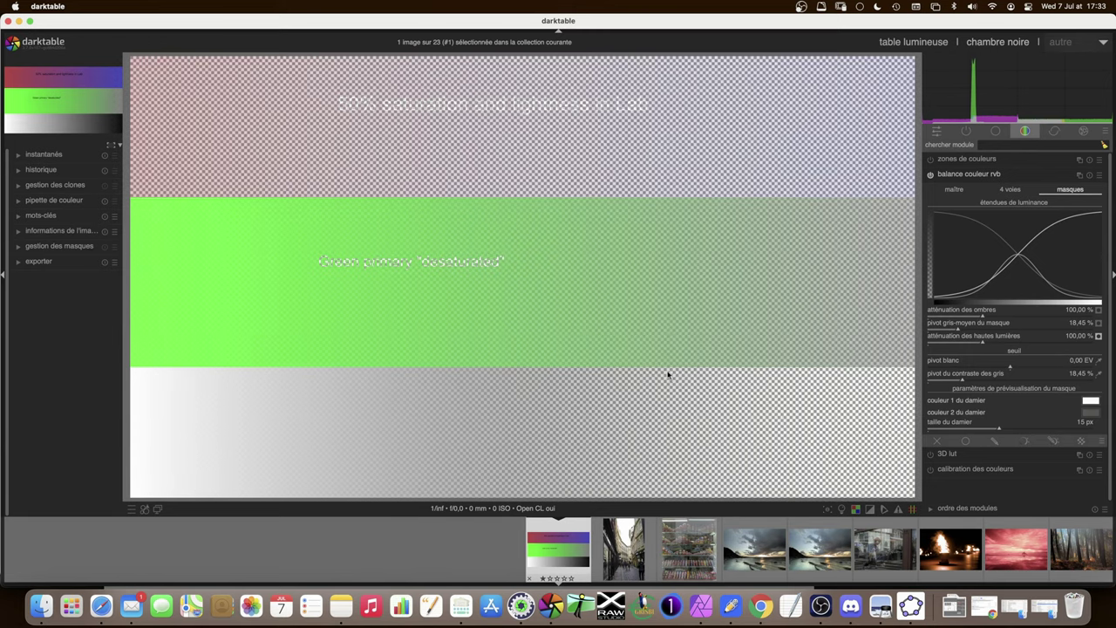
left_click(1090, 411)
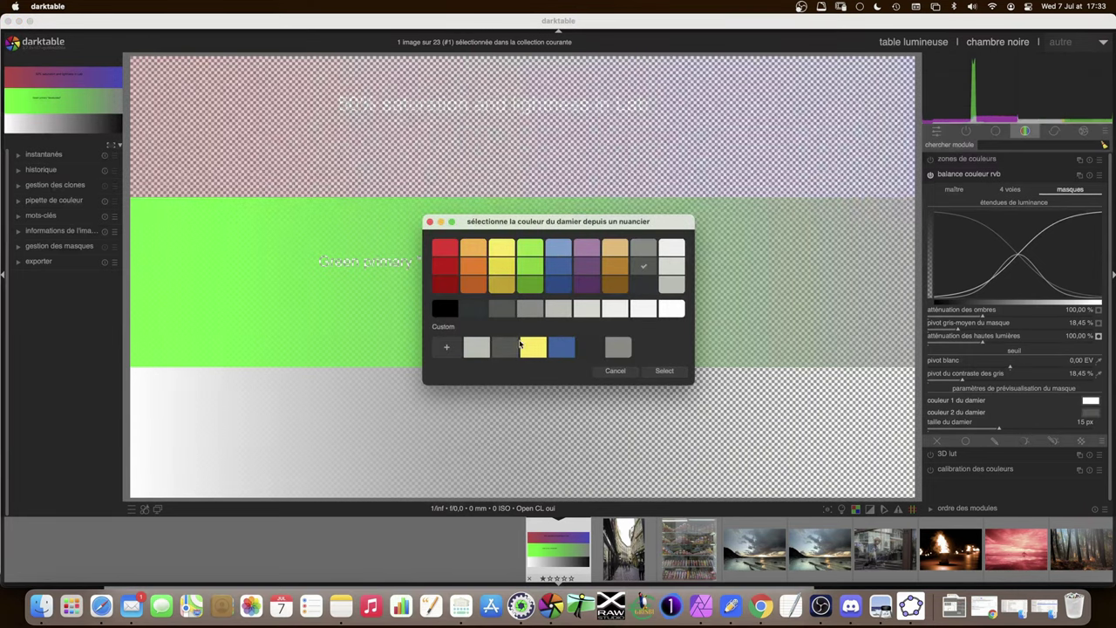
left_click(531, 310)
left_click(665, 371)
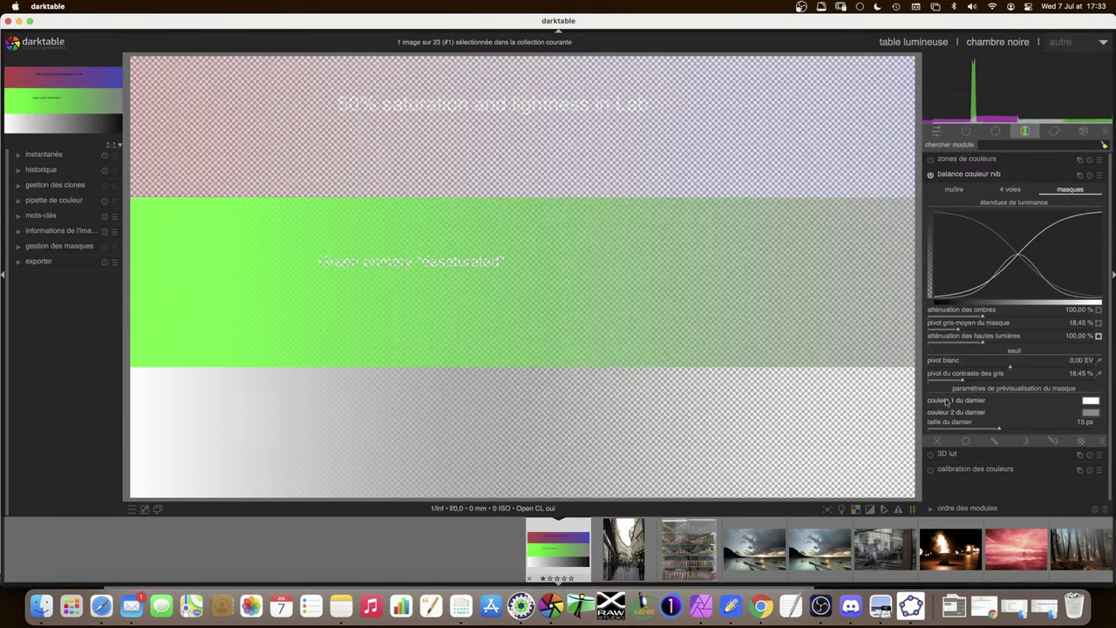
mouse_move(1003, 430)
left_mouse_down()
mouse_move(1048, 430)
mouse_move(994, 430)
left_mouse_up()
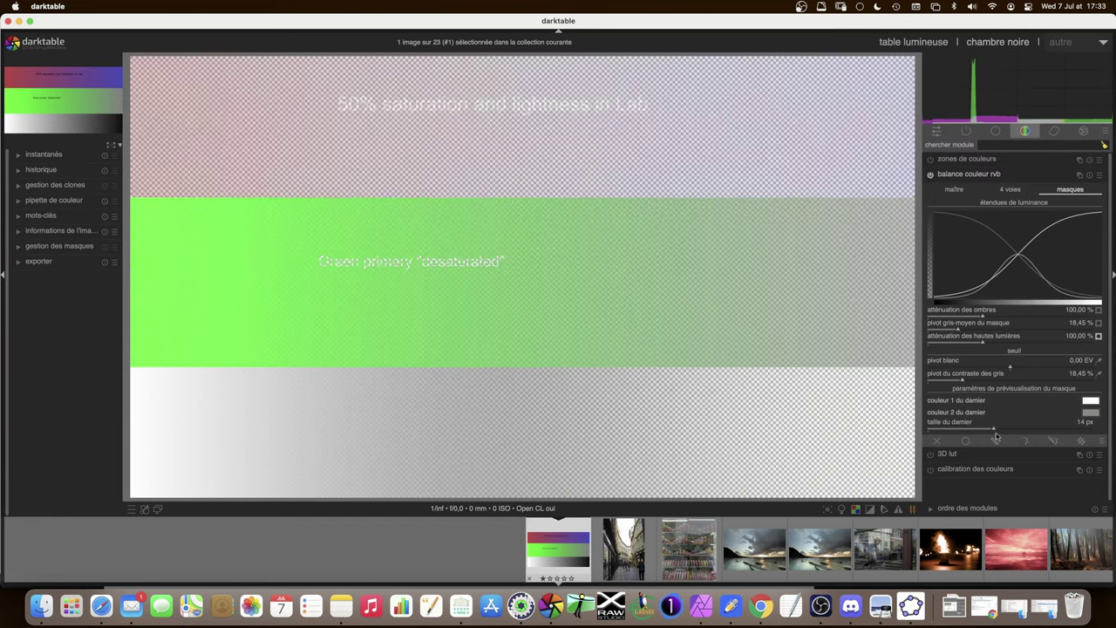
scroll(996, 432, "down", 6)
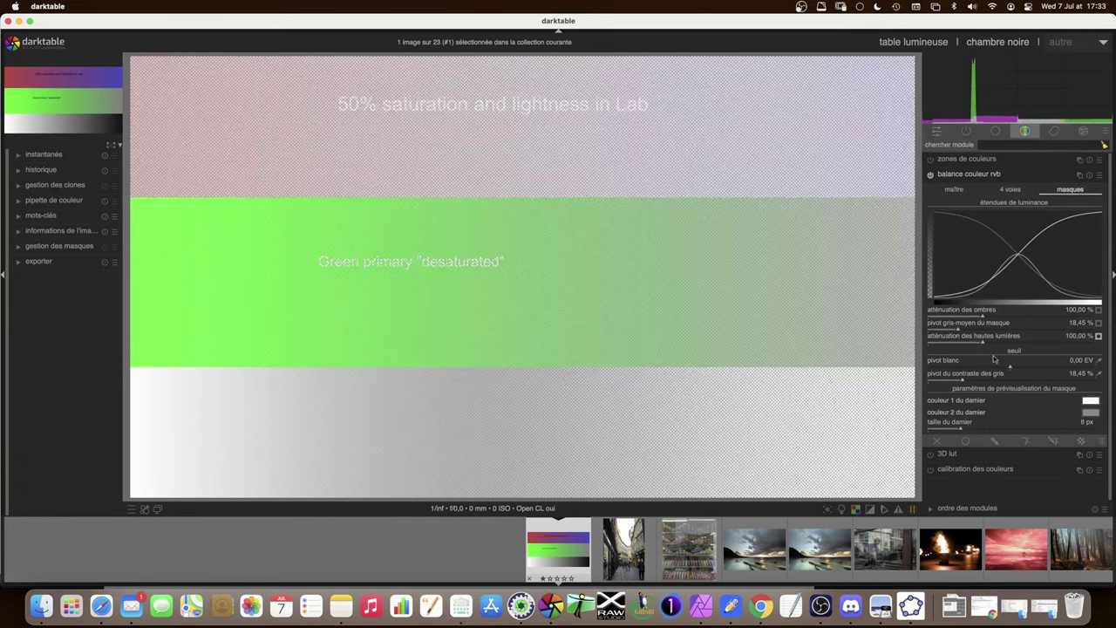
left_click(953, 190)
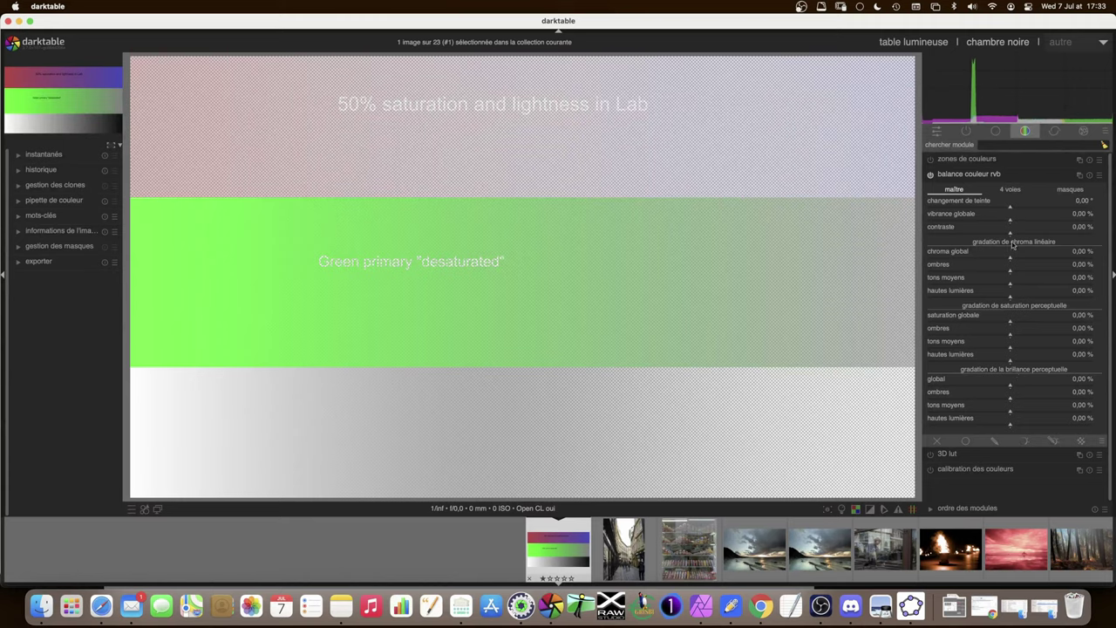
mouse_move(1010, 229)
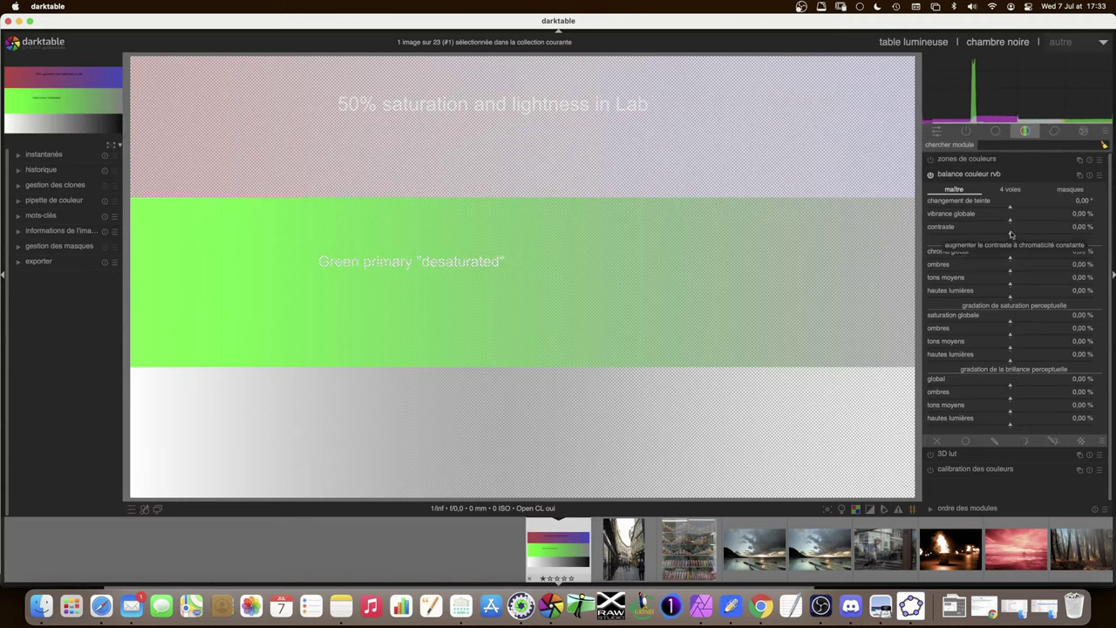
Turn off the highlights mask preview and add a little contrast.
left_click_drag(1010, 233, 1015, 232)
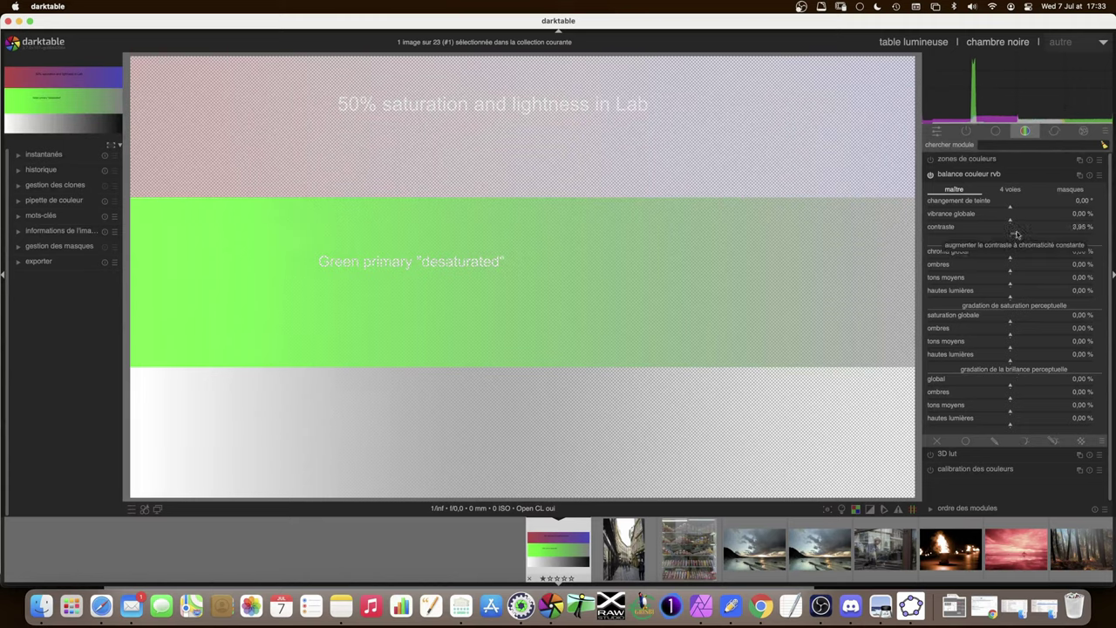
left_click(1090, 188)
left_click(1099, 336)
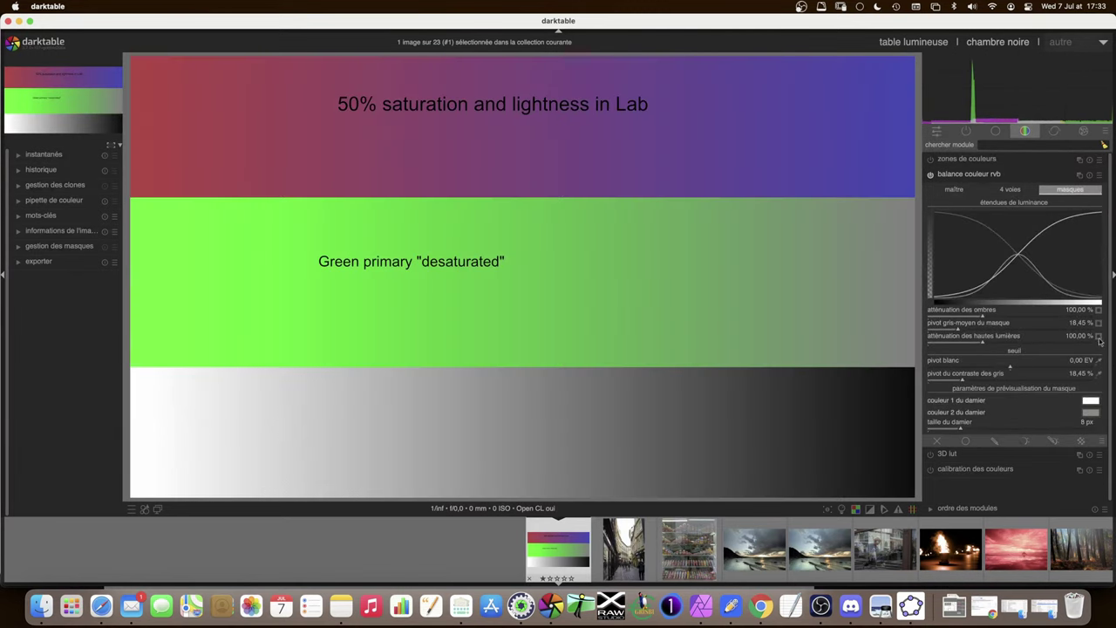
left_click(957, 190)
left_click(1021, 235)
Test contrast from about 45% to strongly negative, reset it, then settle at 14.47%.
left_click_drag(1029, 235, 1087, 237)
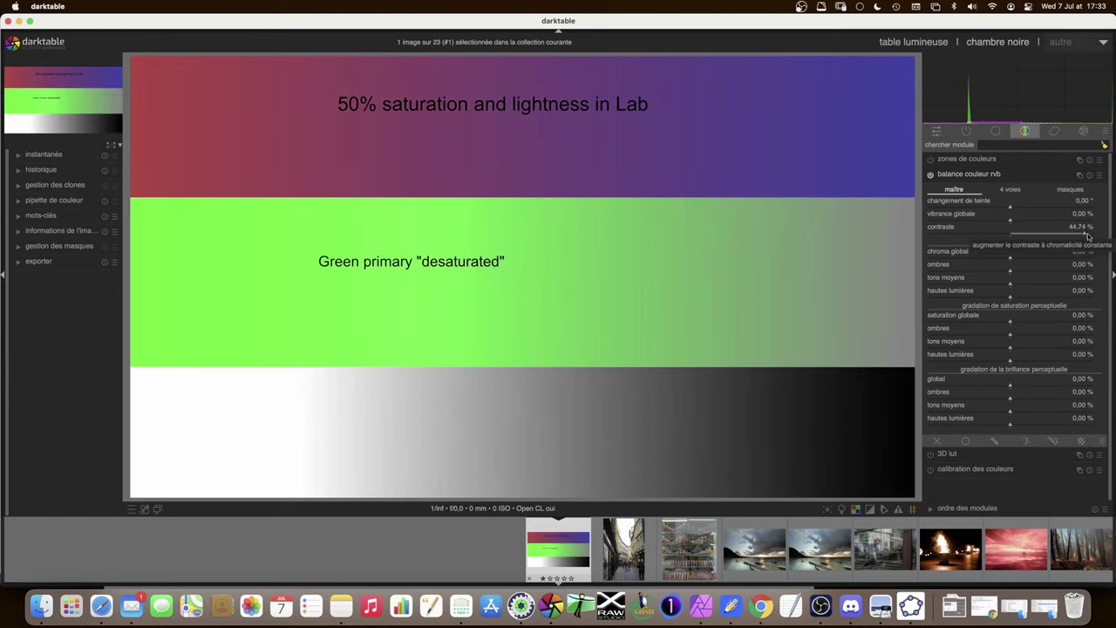
left_click_drag(1087, 237, 930, 235)
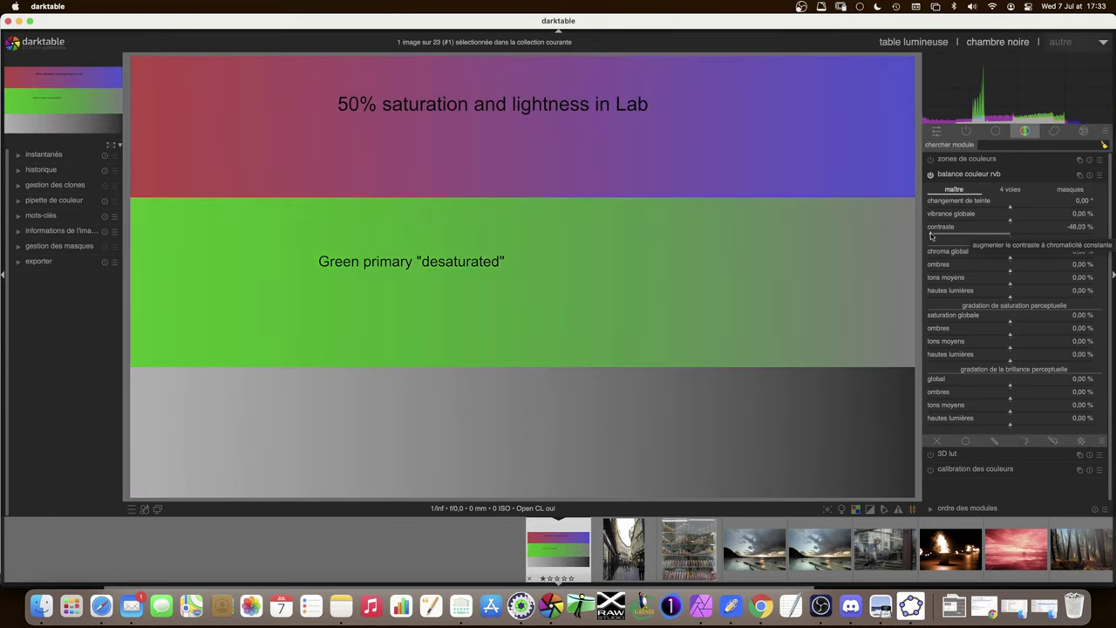
left_click_drag(931, 236, 1013, 237)
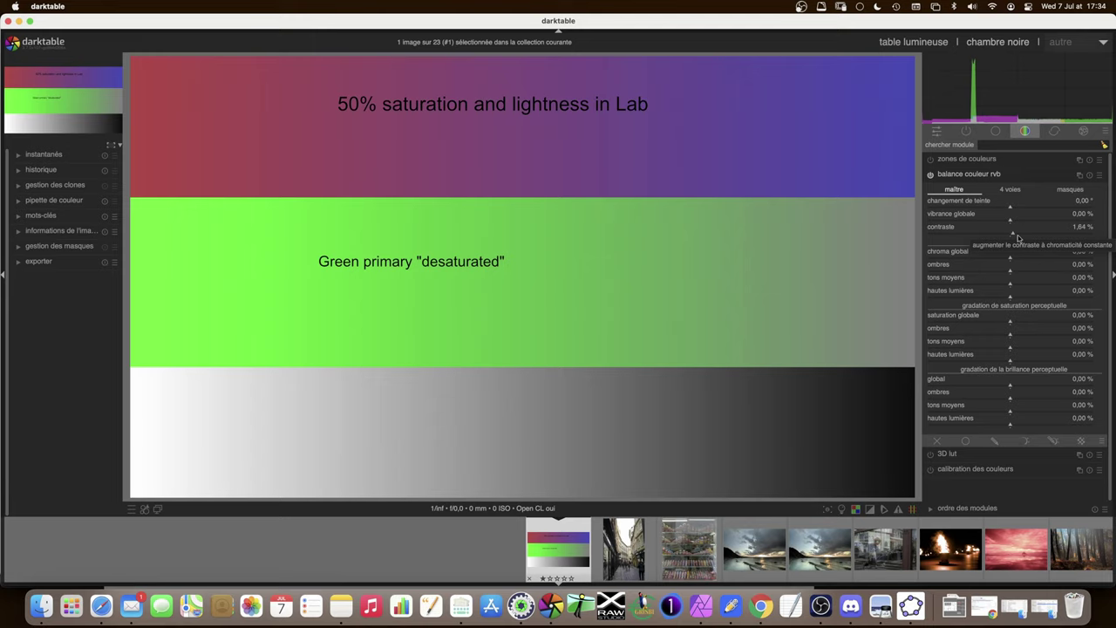
double_click(1011, 235)
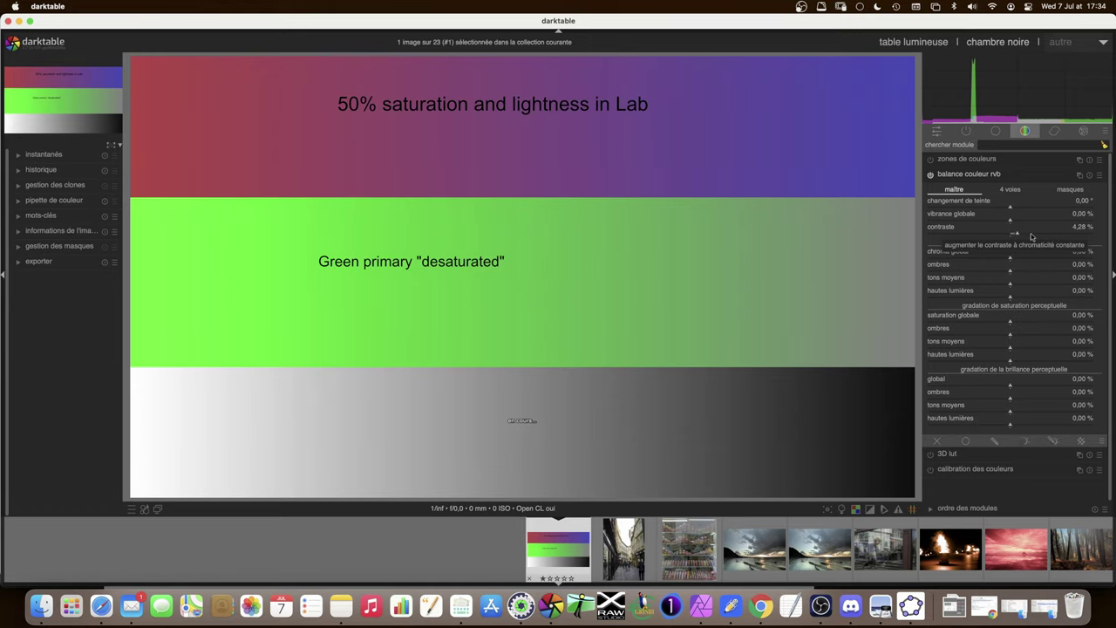
left_click_drag(1011, 235, 1035, 236)
left_click(1068, 189)
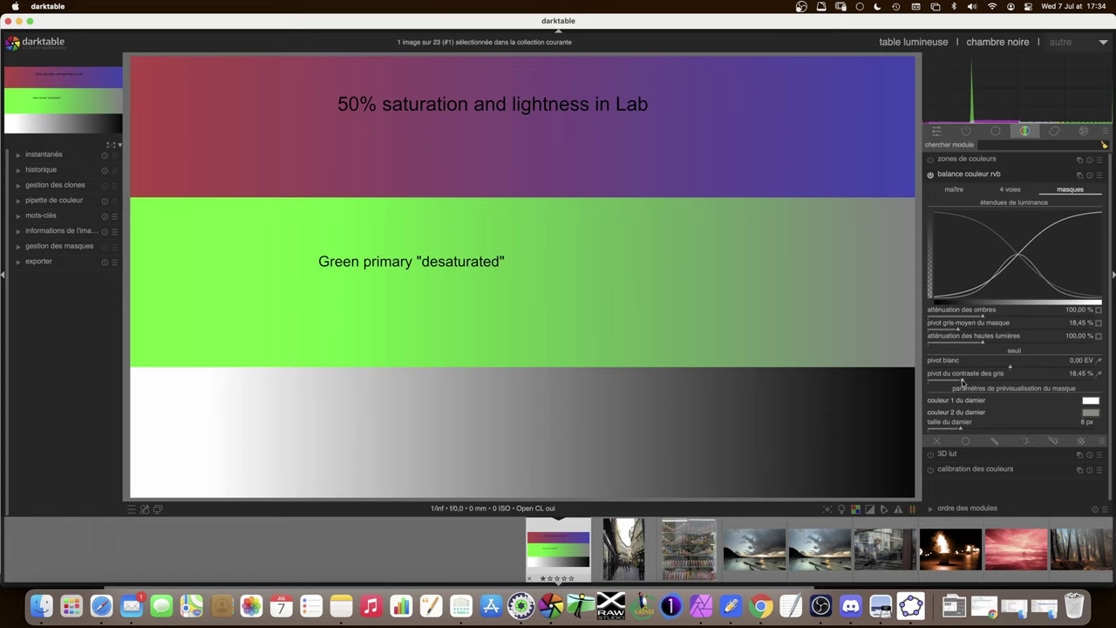
Raise the mask's grey contrast pivot to about 24%, then reset it to 18.45%.
left_click_drag(962, 382, 1046, 382)
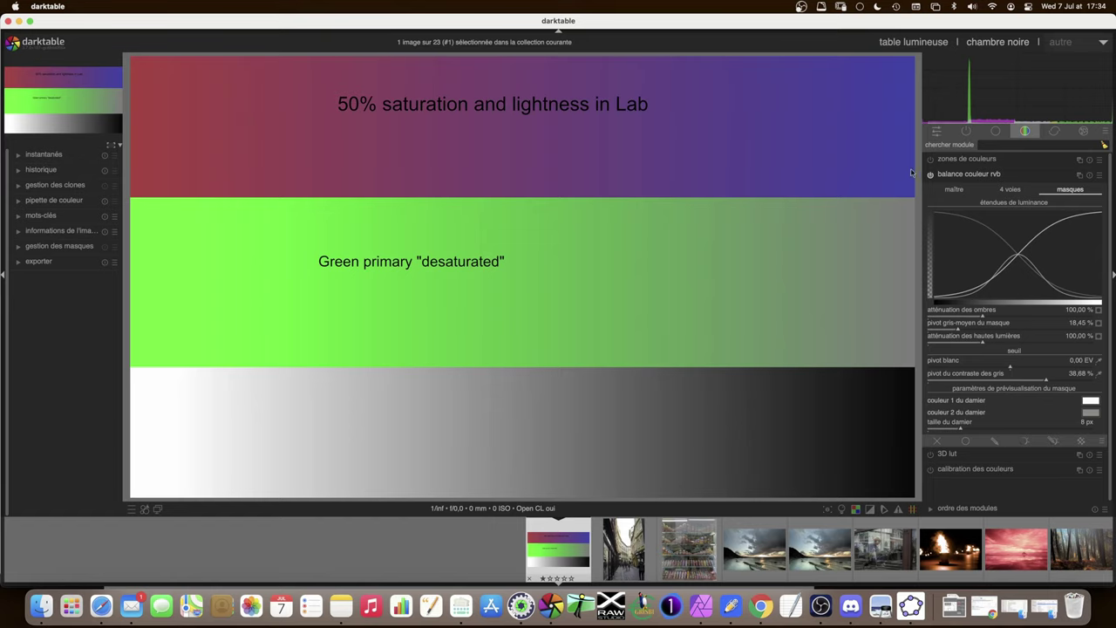
left_click(953, 189)
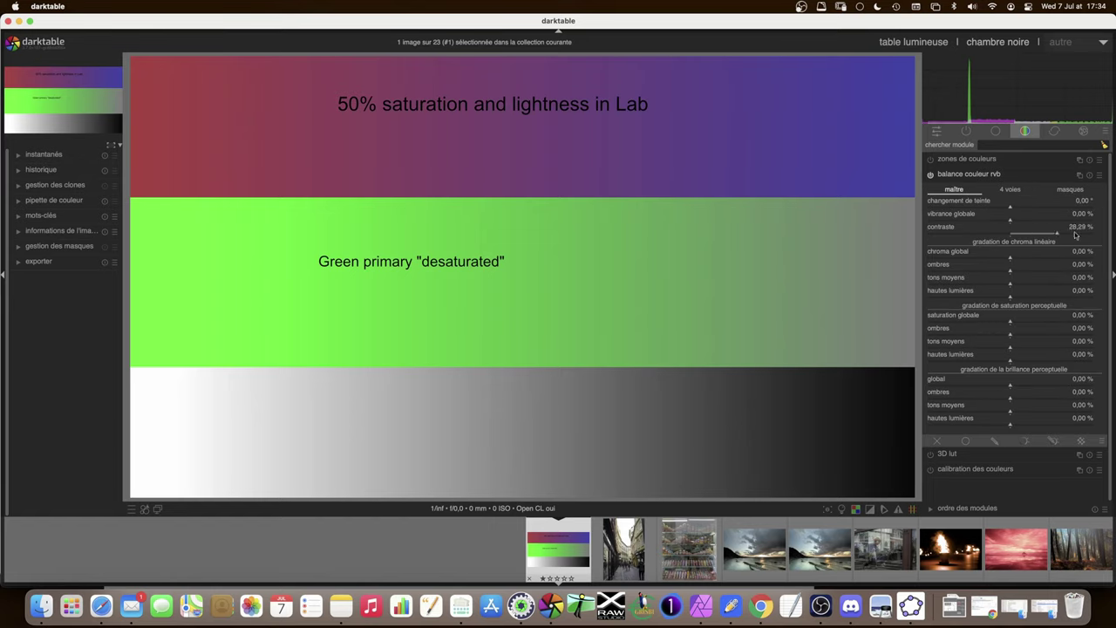
left_click(1070, 189)
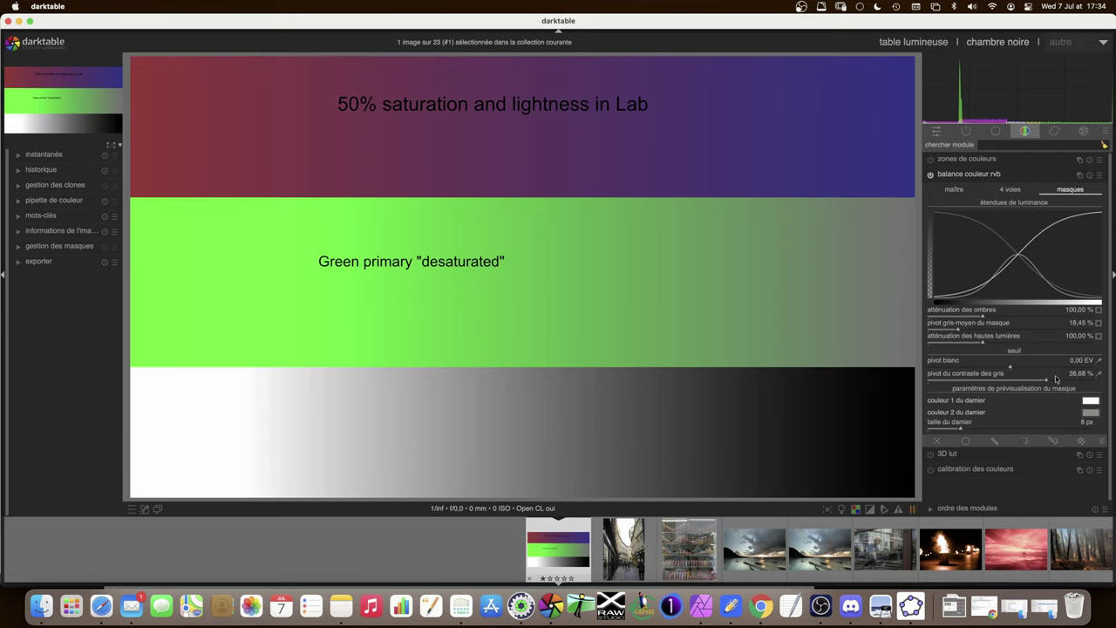
left_click_drag(1046, 381, 935, 381)
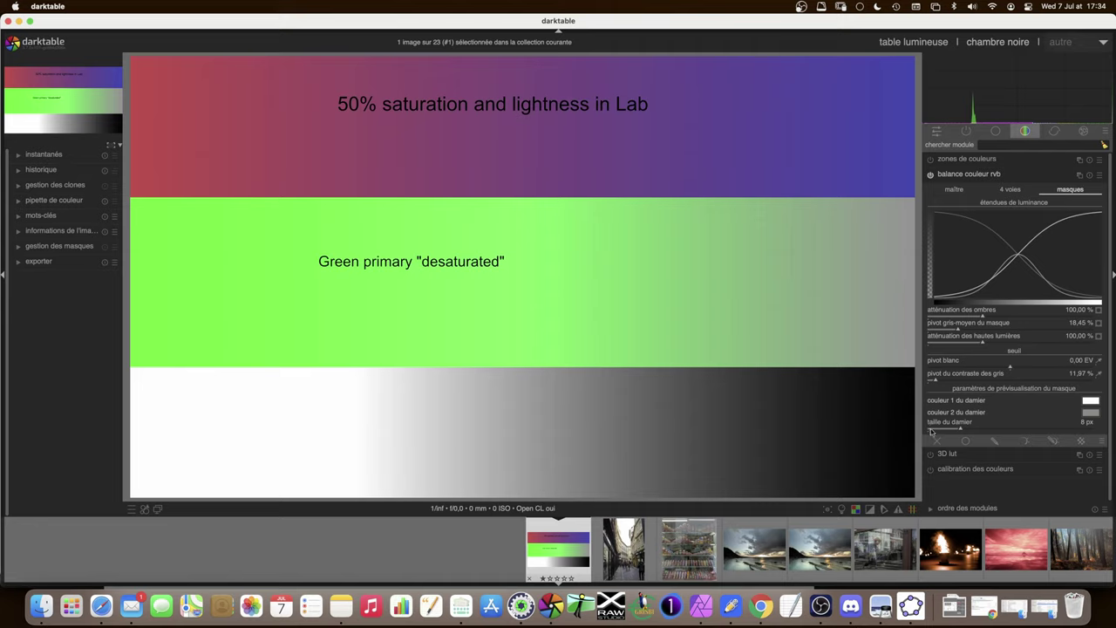
left_click(936, 381)
double_click(935, 381)
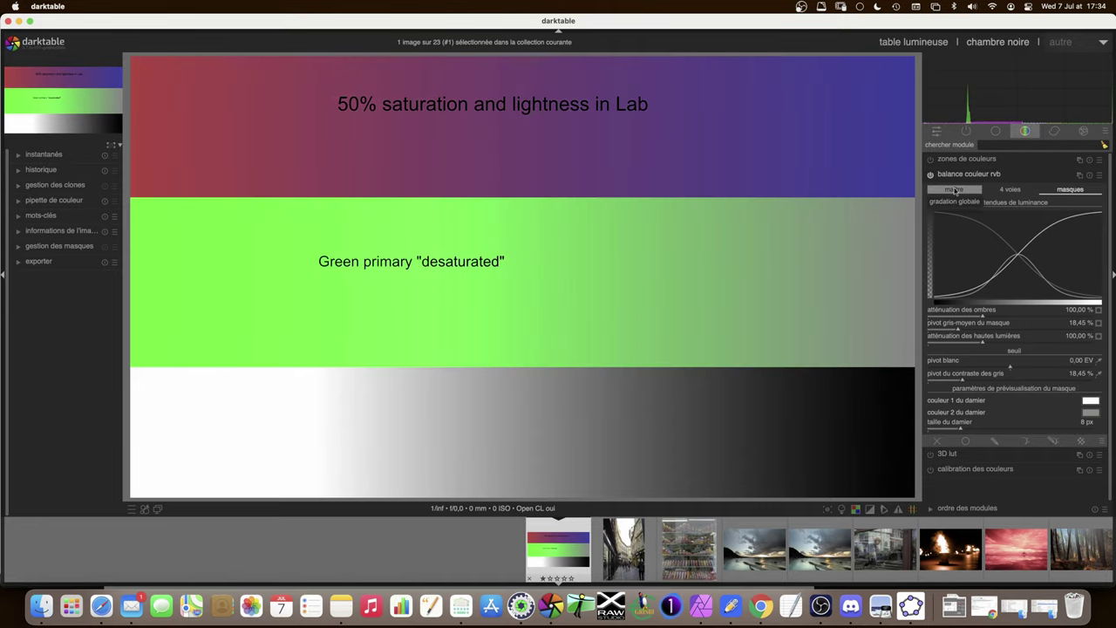
left_click(955, 190)
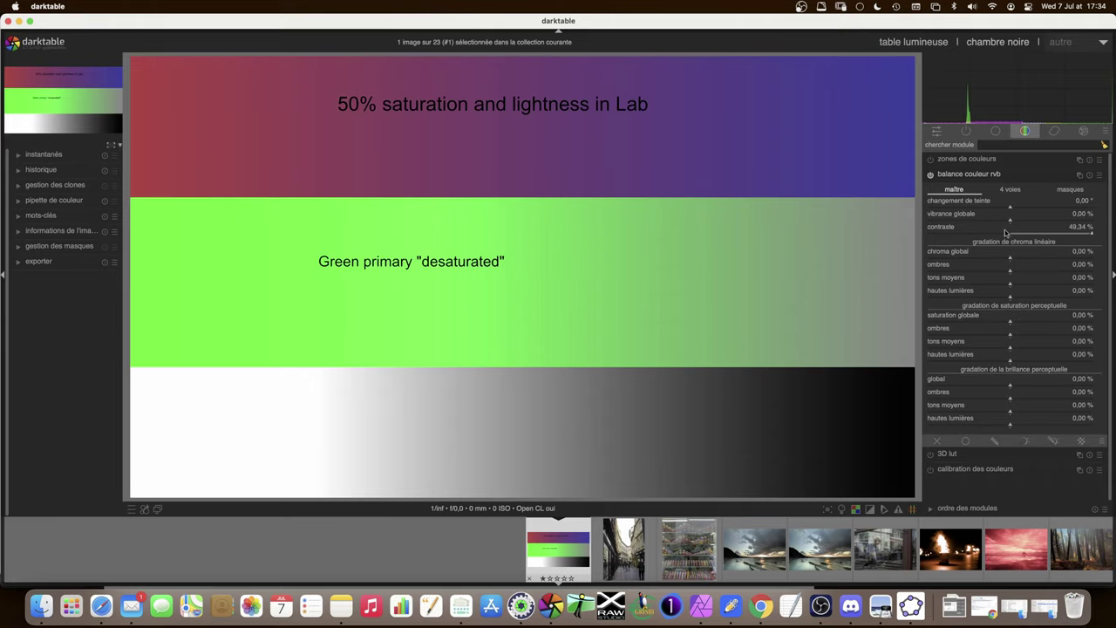
Reset contrast to 0%, then raise and lower global vibrance before resetting it to 0%.
double_click(1035, 228)
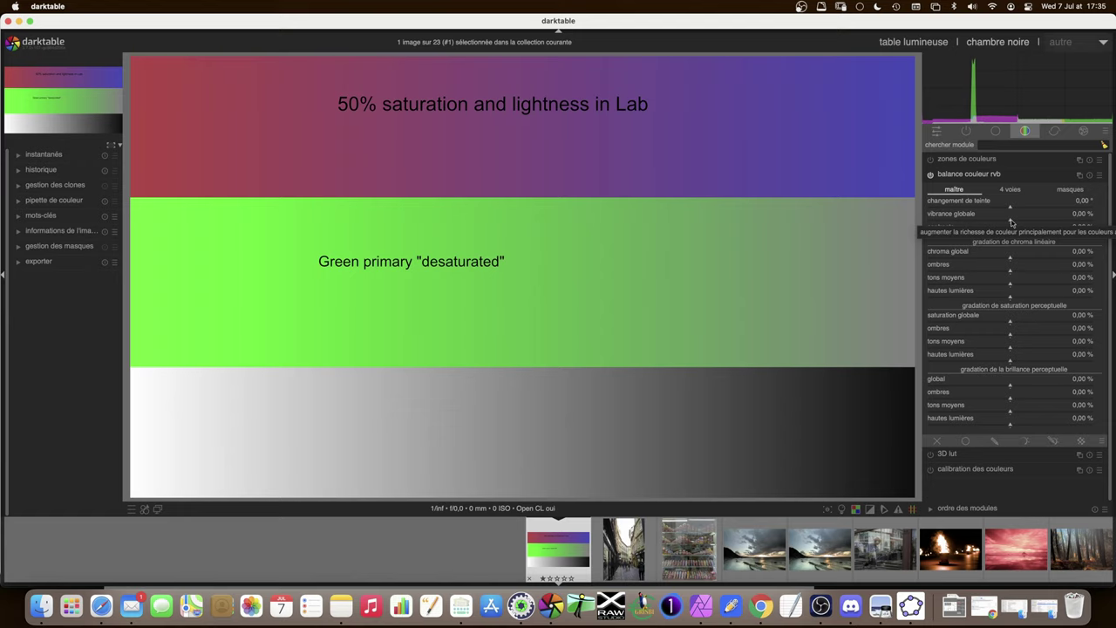
left_click(1011, 222)
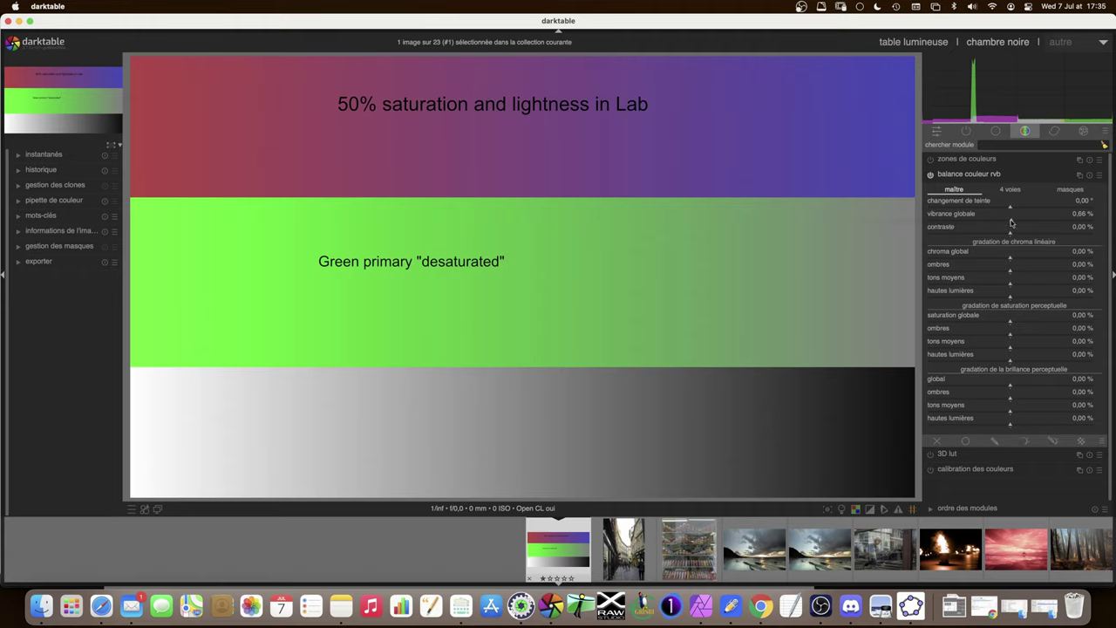
left_click_drag(1010, 223, 1070, 223)
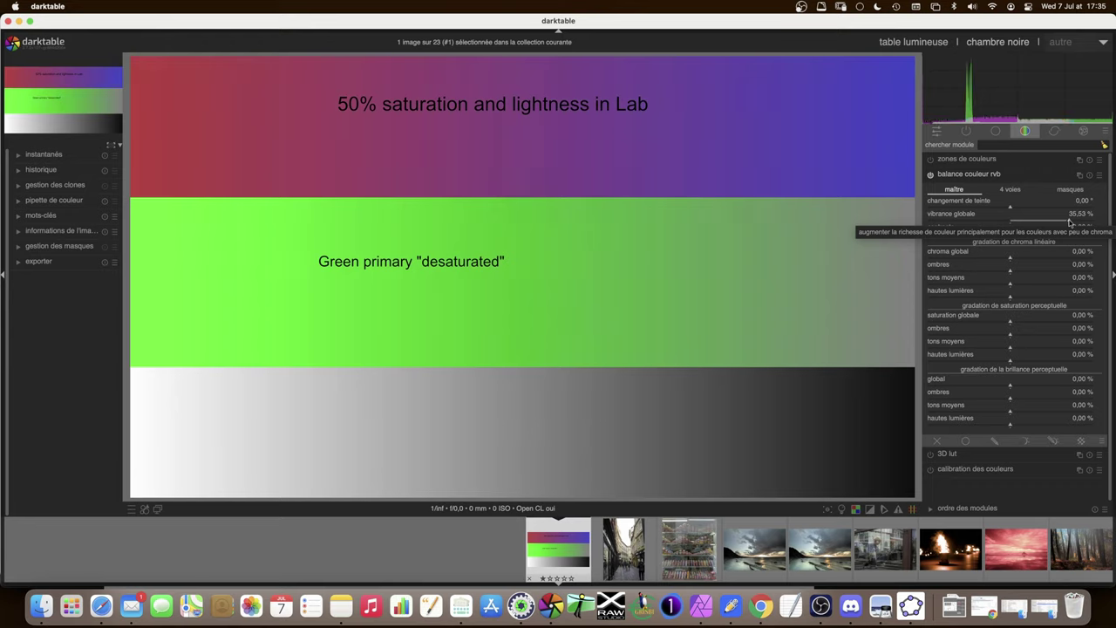
left_click_drag(1069, 223, 1019, 223)
double_click(1013, 223)
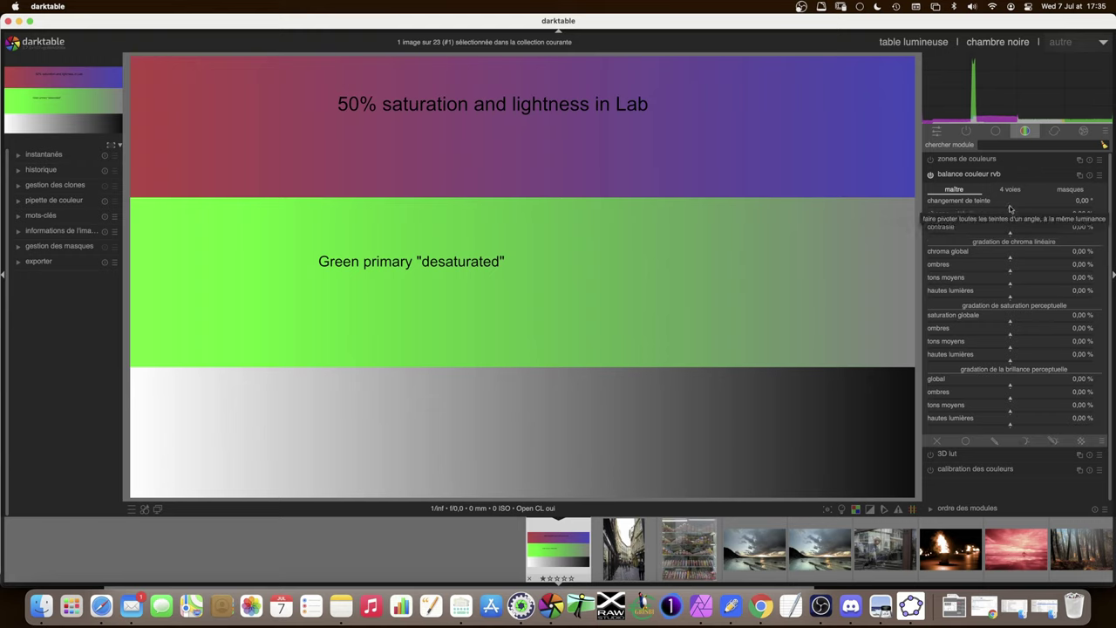
Rotate the hue shift negative and positive, then reset it to 0°.
left_click(1010, 210)
left_click_drag(1009, 209, 1003, 210)
left_click_drag(999, 207, 935, 209)
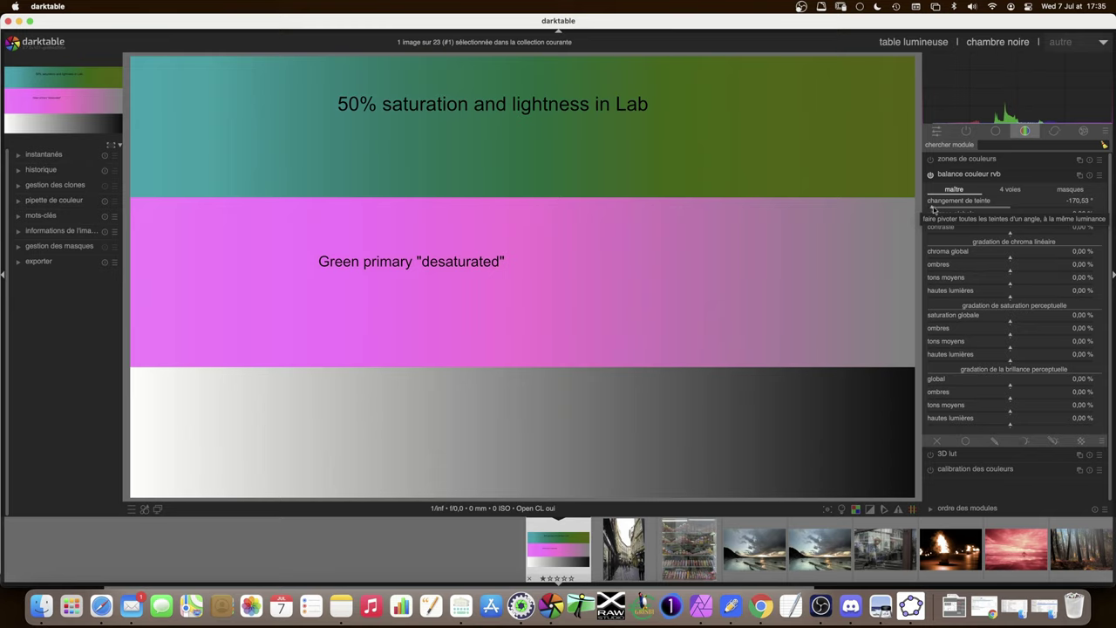
left_click_drag(934, 209, 971, 208)
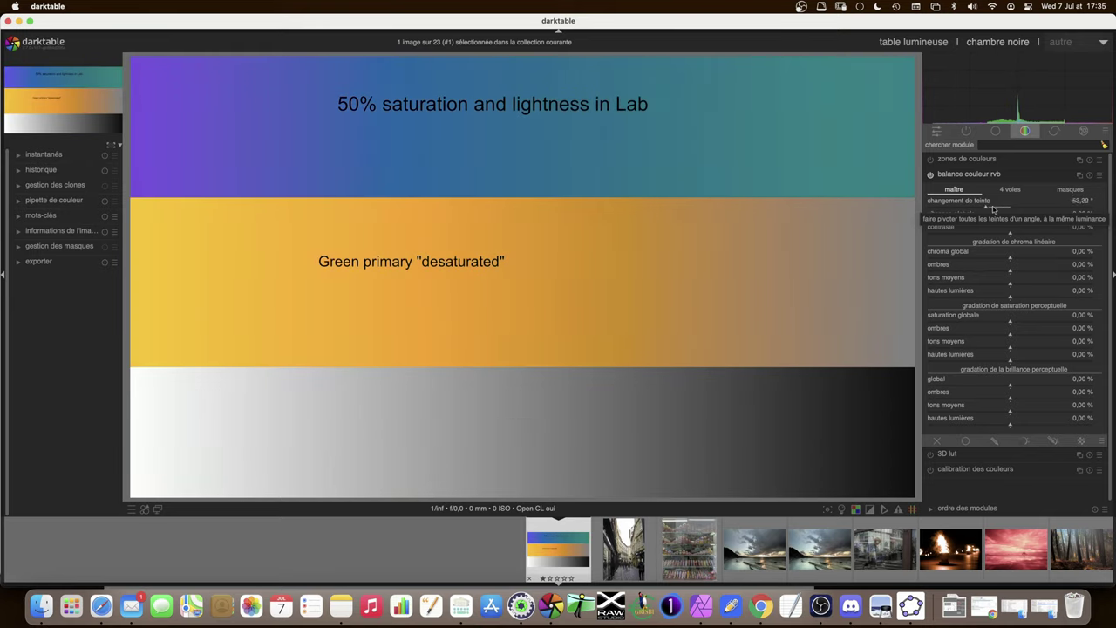
left_click_drag(971, 207, 1049, 210)
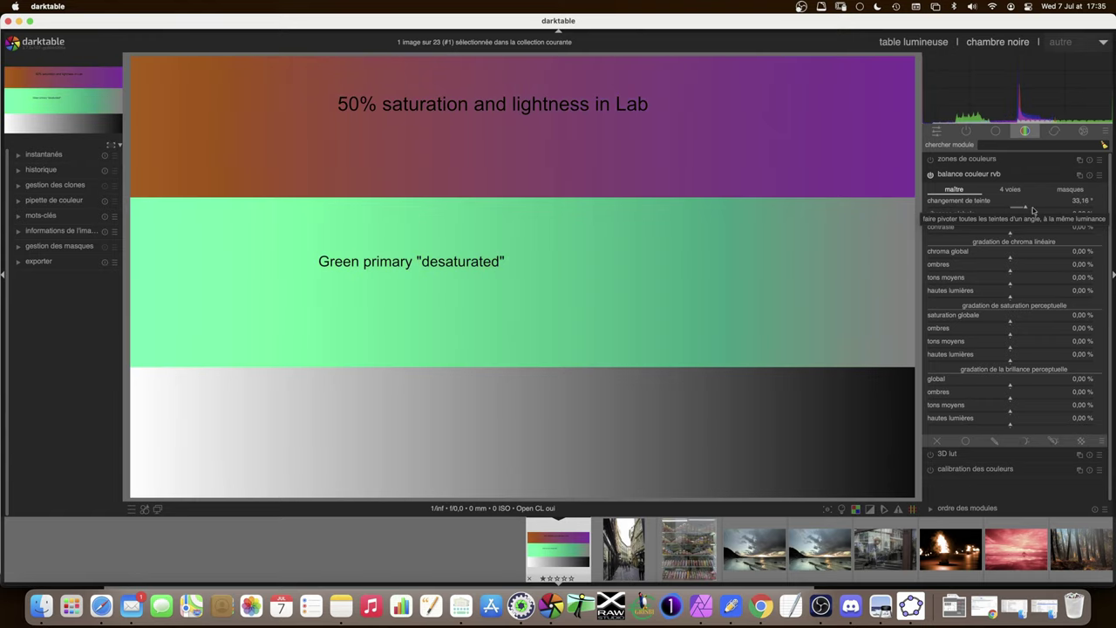
mouse_move(1049, 210)
left_mouse_down()
mouse_move(1081, 210)
mouse_move(1014, 210)
left_mouse_up()
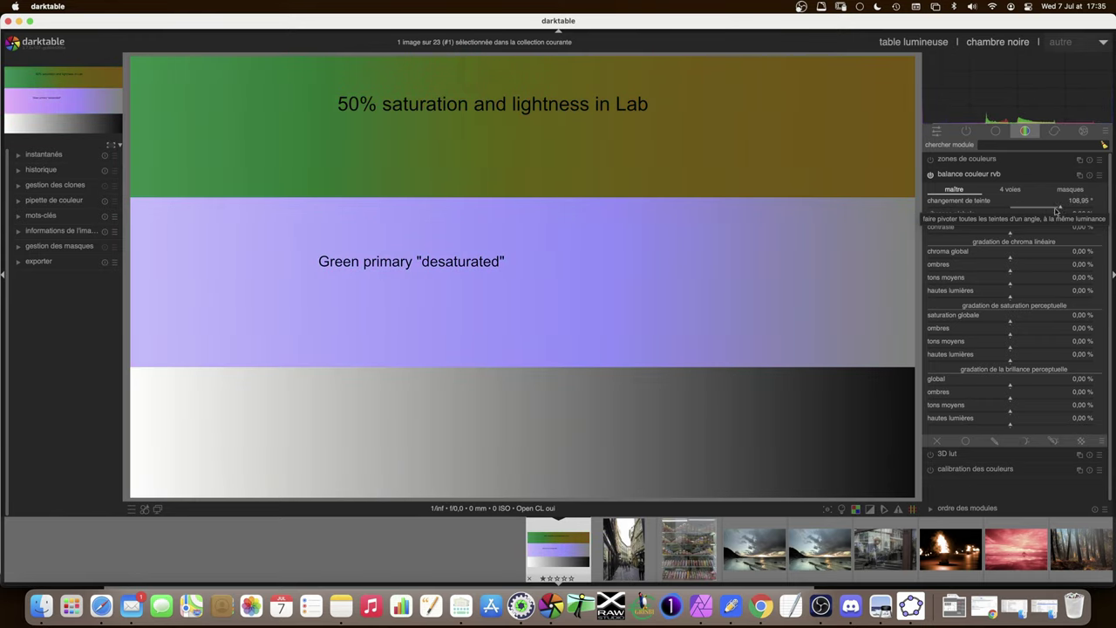
double_click(1014, 210)
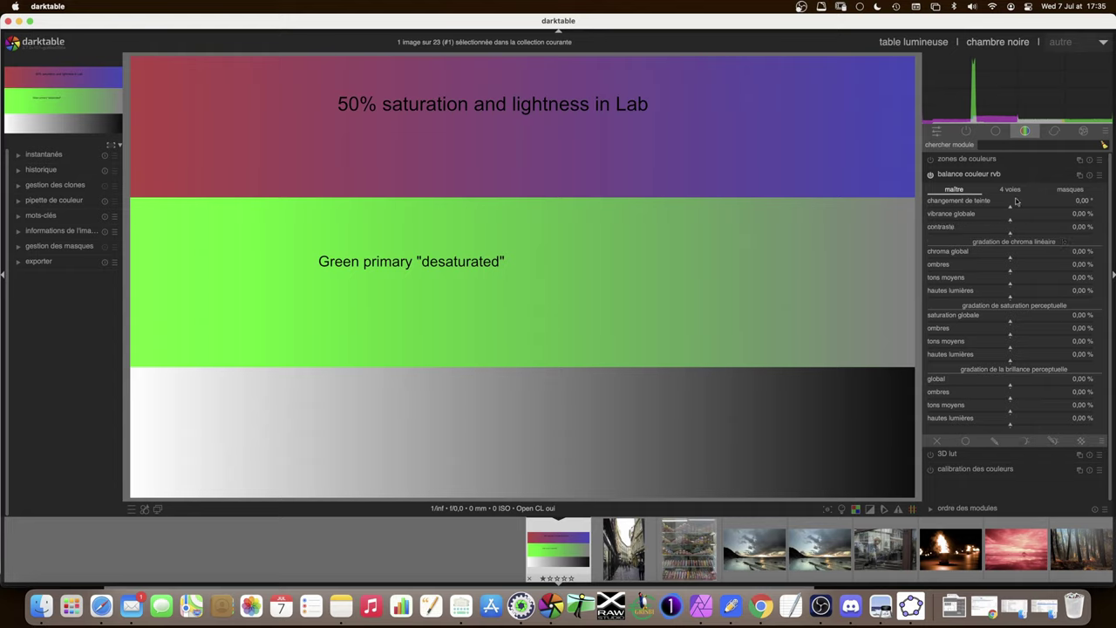
left_click(1020, 192)
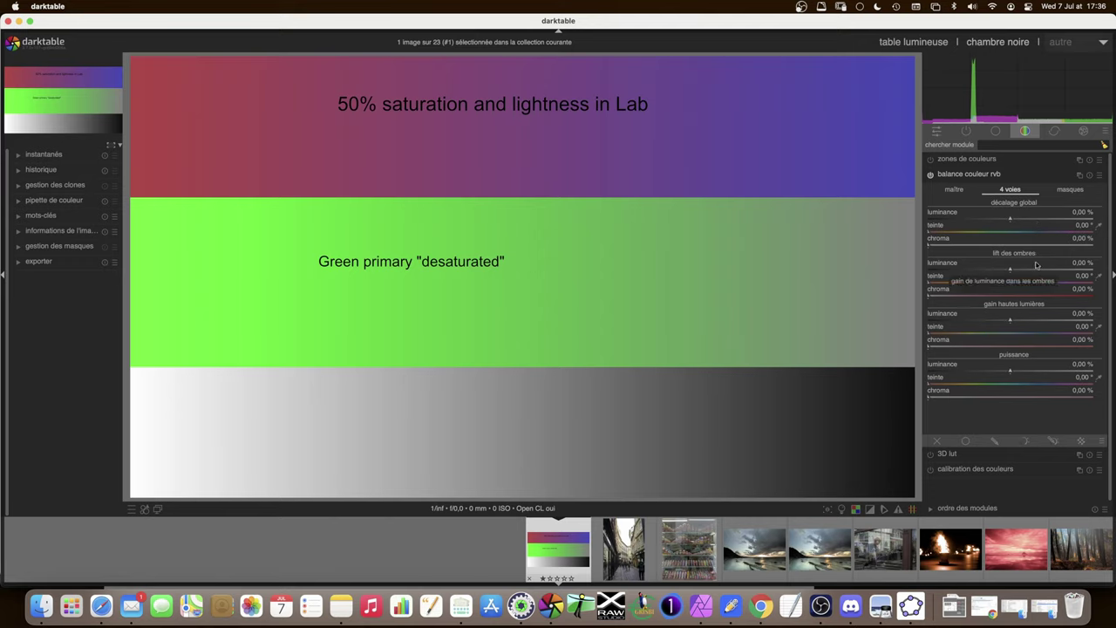
Nudge global offset luminance between 1.64% and -2.40%, then reset it to 0%.
mouse_move(1014, 213)
left_mouse_down()
mouse_move(1034, 214)
mouse_move(959, 222)
left_mouse_up()
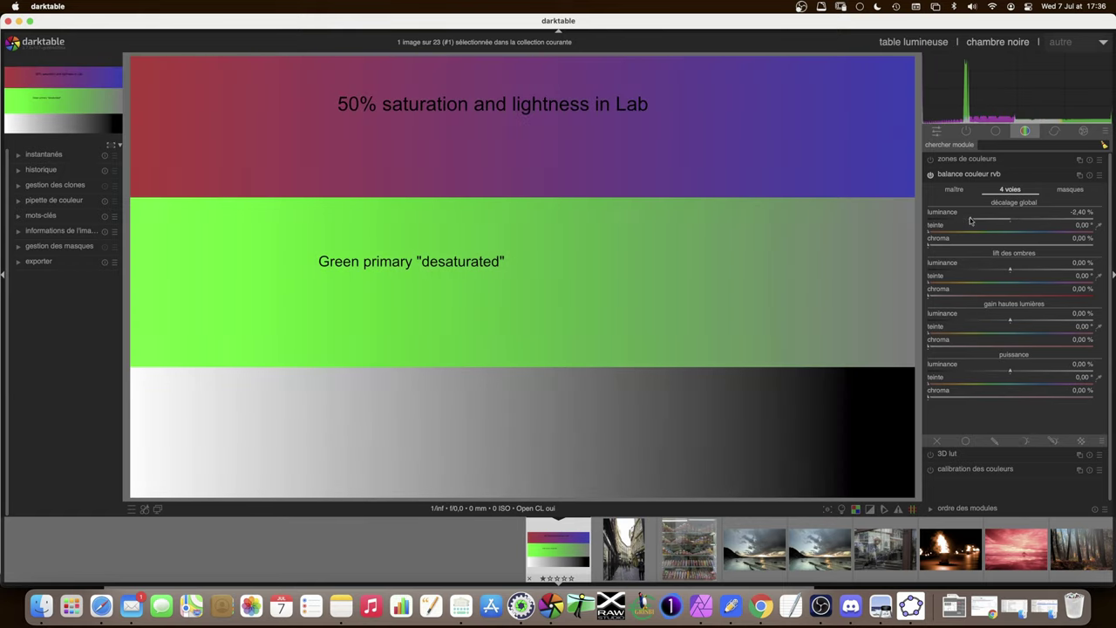
double_click(974, 217)
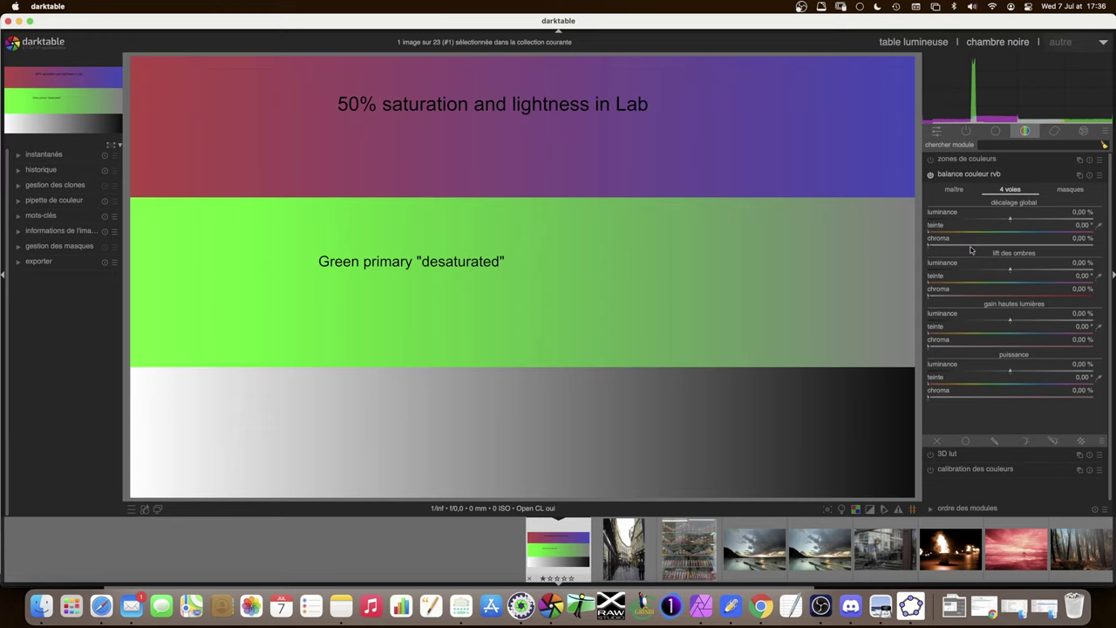
Try a hue and chroma tint on the global offset, then reset both to zero.
left_click(1004, 232)
scroll(949, 248, "up", 3)
left_click_drag(948, 247, 1078, 249)
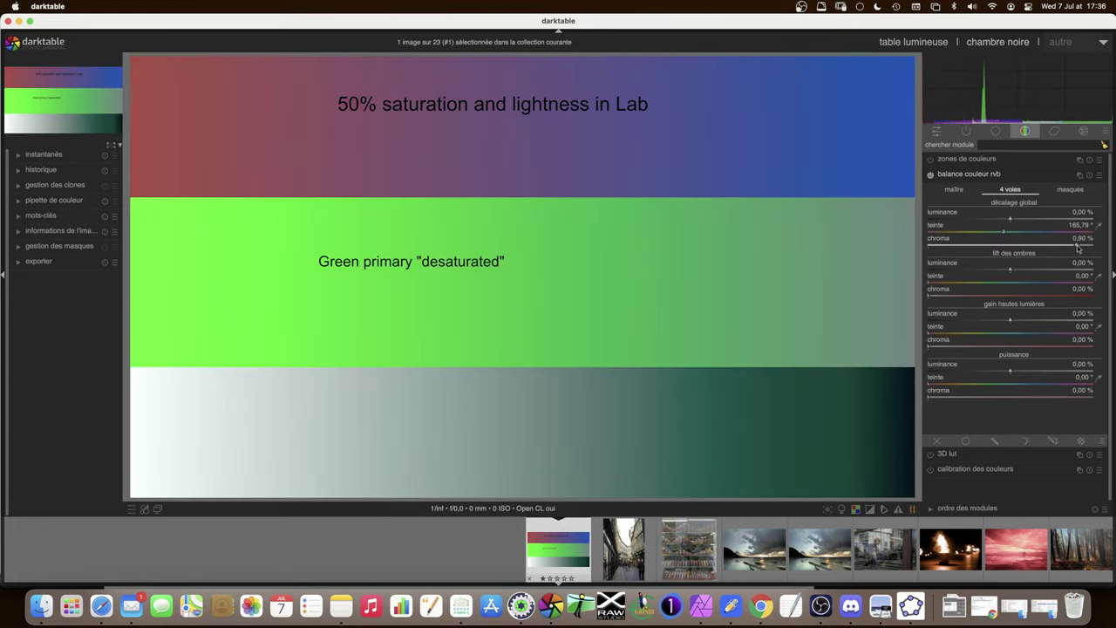
left_click_drag(1031, 237, 1066, 234)
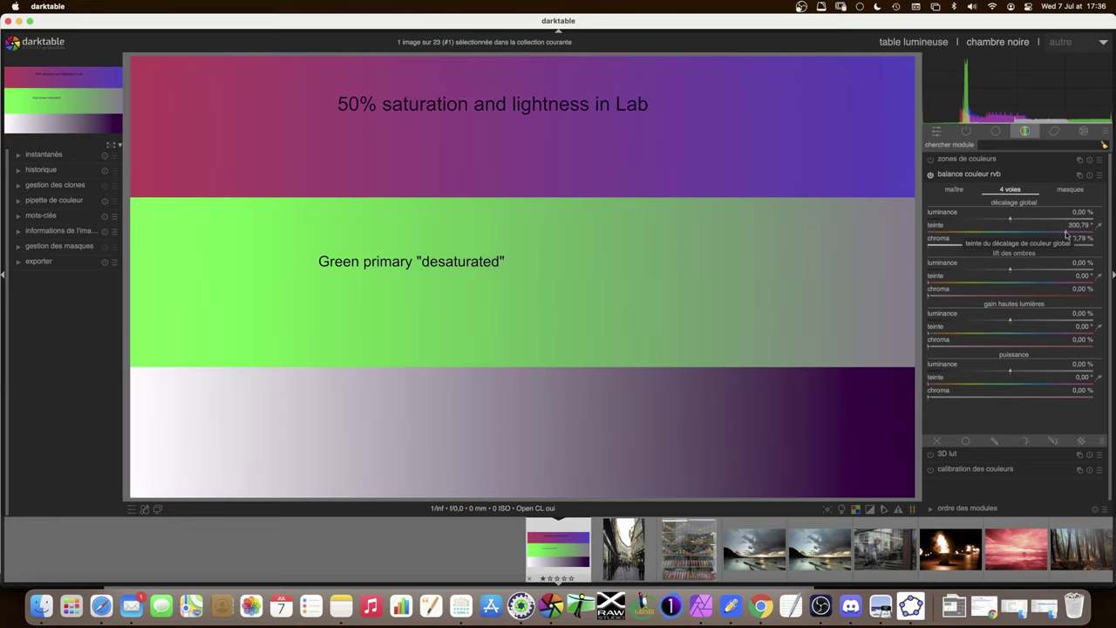
double_click(1066, 232)
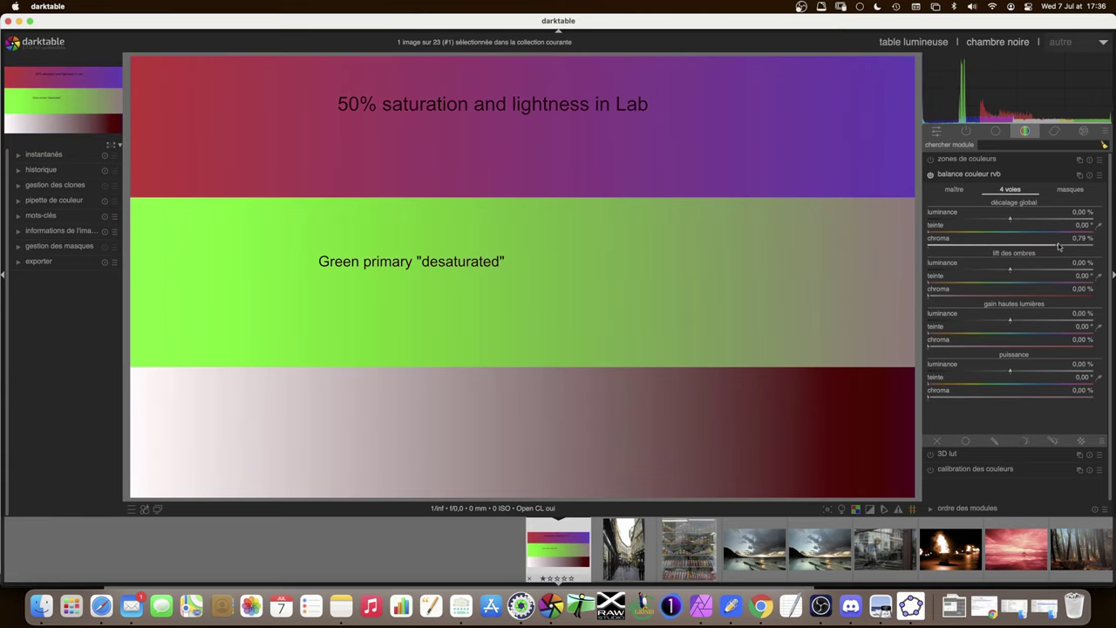
double_click(1058, 245)
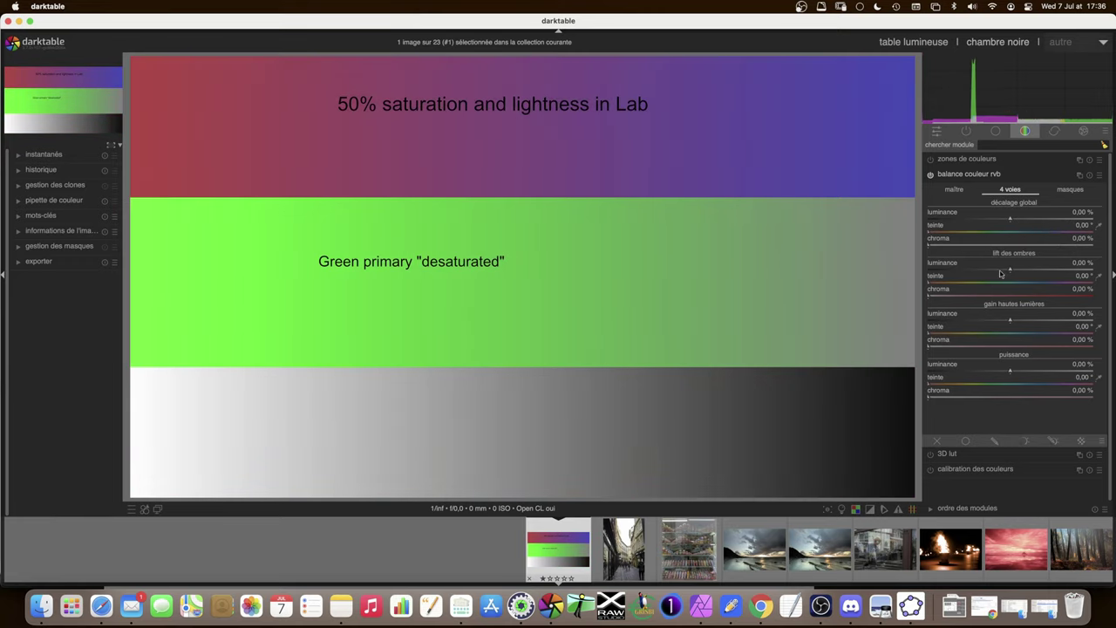
Give the shadows lift 7.24% luminance and a teal tint of hue 200° and chroma 16.78%.
left_click(1011, 272)
mouse_move(1014, 272)
left_mouse_down()
mouse_move(1037, 272)
mouse_move(1014, 272)
left_mouse_up()
mouse_move(1011, 320)
left_mouse_down()
mouse_move(1076, 322)
mouse_move(1010, 322)
left_mouse_up()
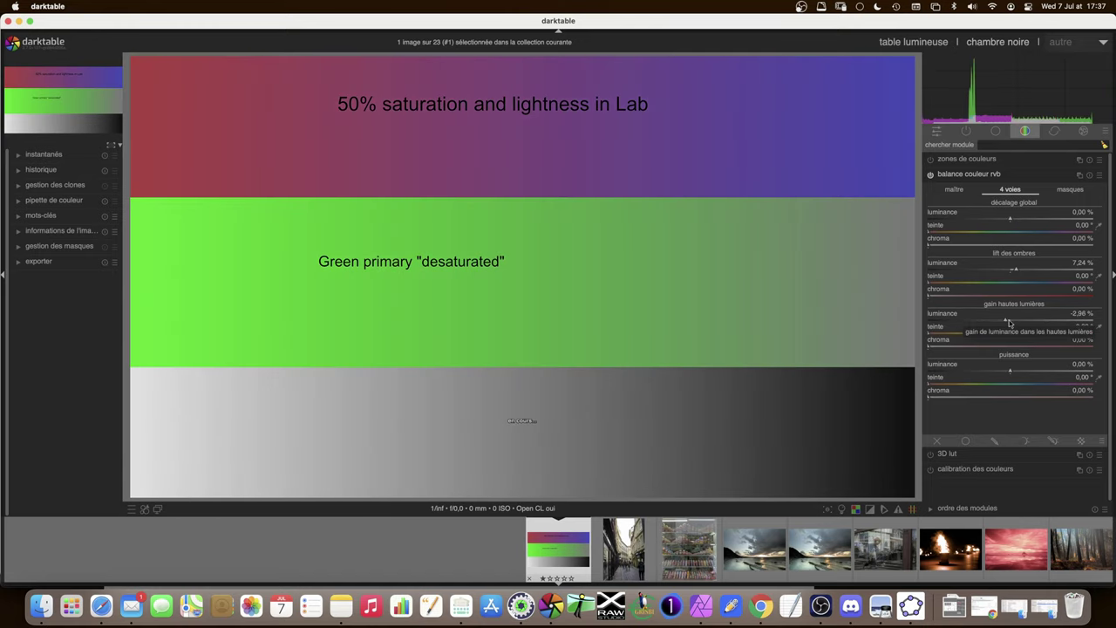
mouse_move(1008, 373)
left_mouse_down()
mouse_move(1025, 374)
mouse_move(1012, 373)
left_mouse_up()
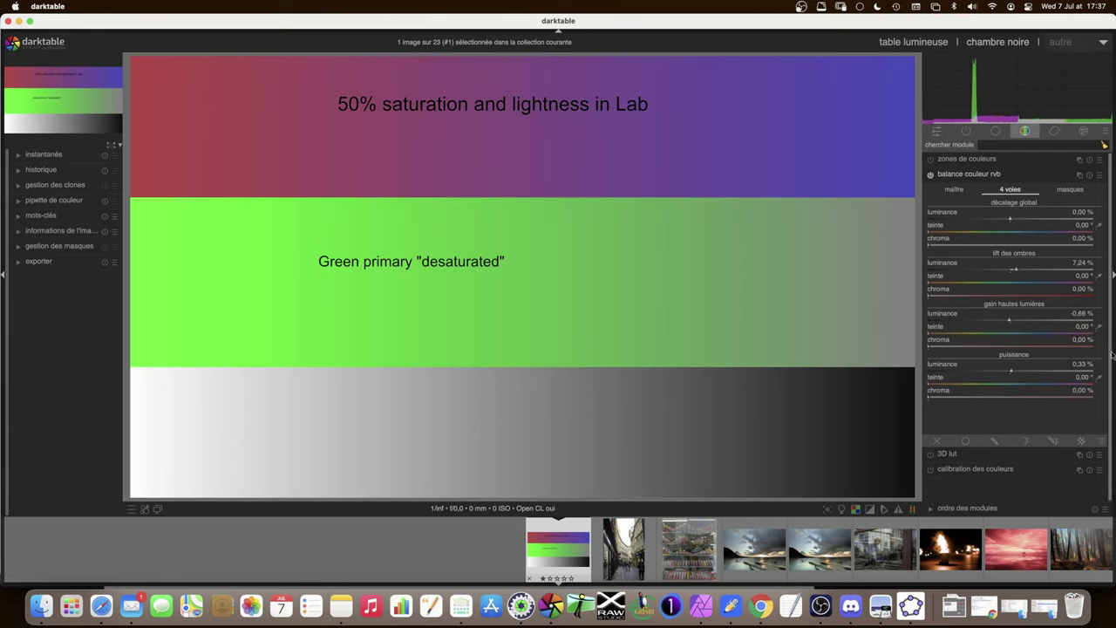
left_click(1020, 284)
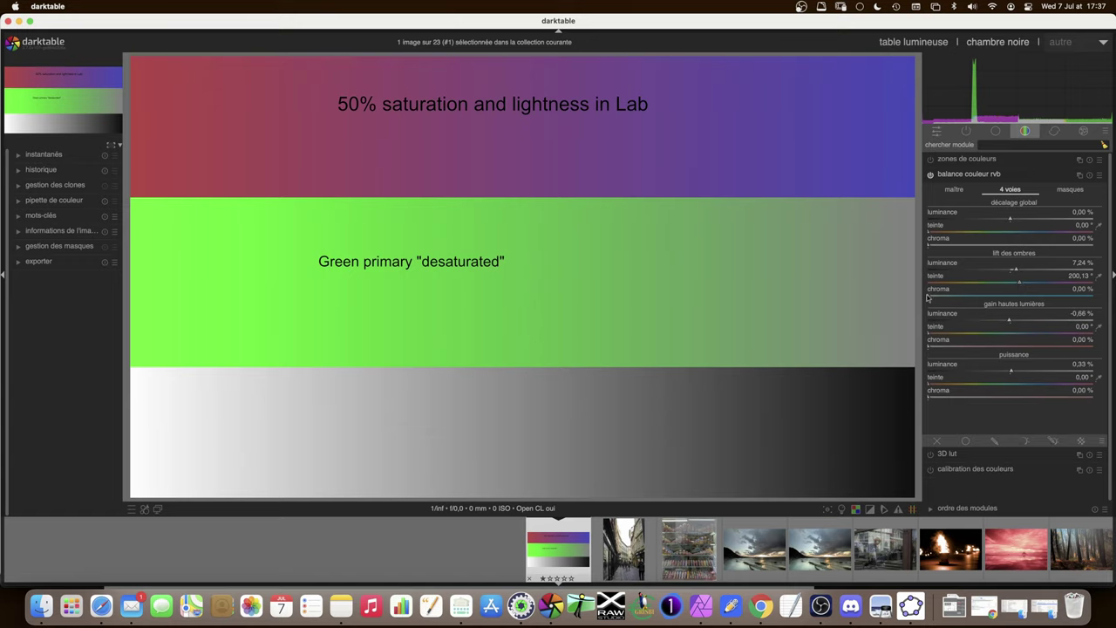
left_click_drag(928, 299, 981, 299)
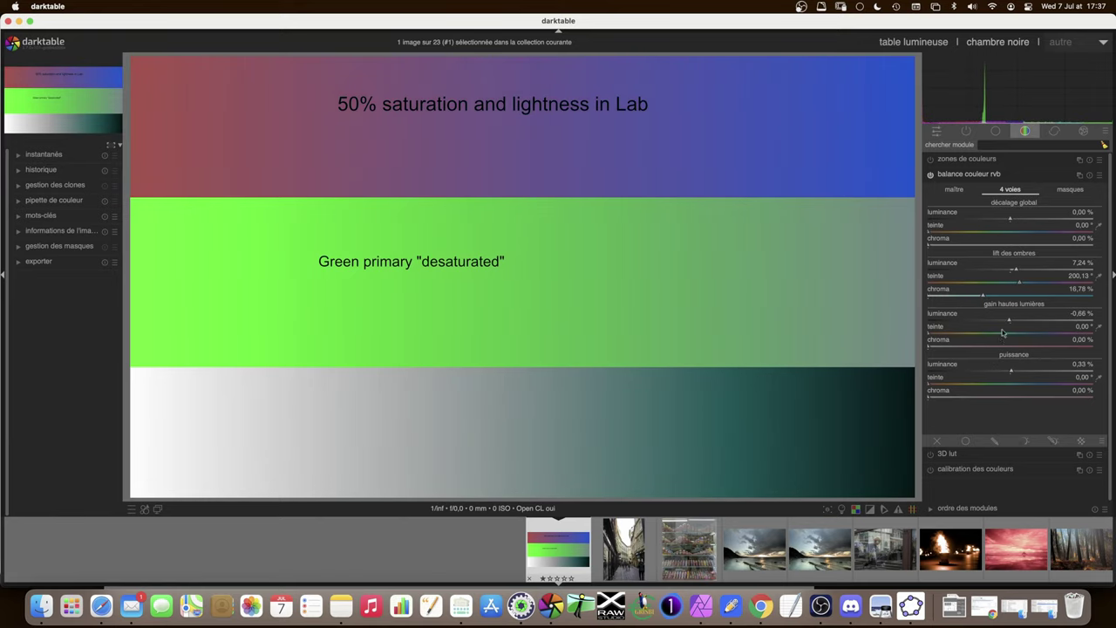
Tint highlights warm at hue 69.87°, chroma 6.51%, and power green at hue 136.55°, chroma 5.10%.
left_click(960, 337)
left_click_drag(930, 347, 984, 349)
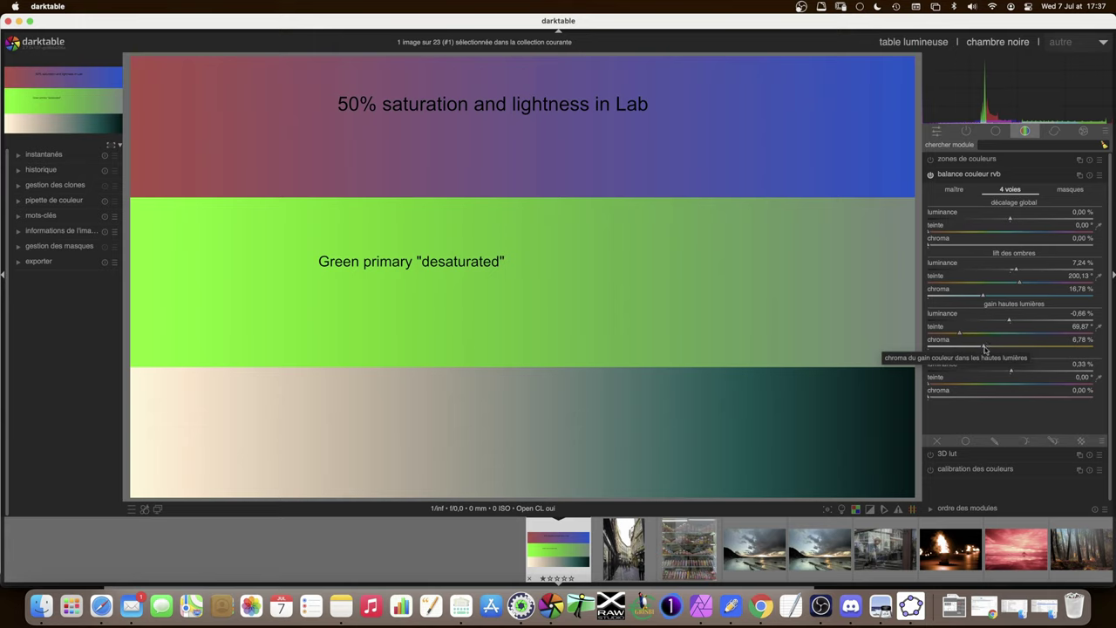
scroll(983, 348, "down", 1)
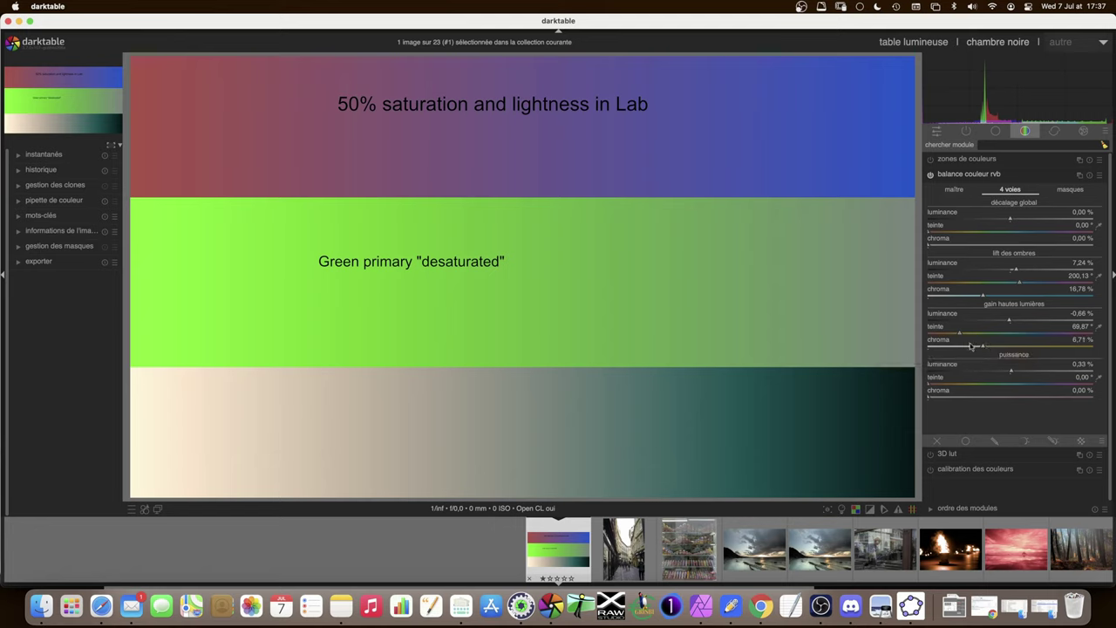
left_click(991, 384)
scroll(938, 398, "up", 1)
left_click_drag(938, 399, 1061, 401)
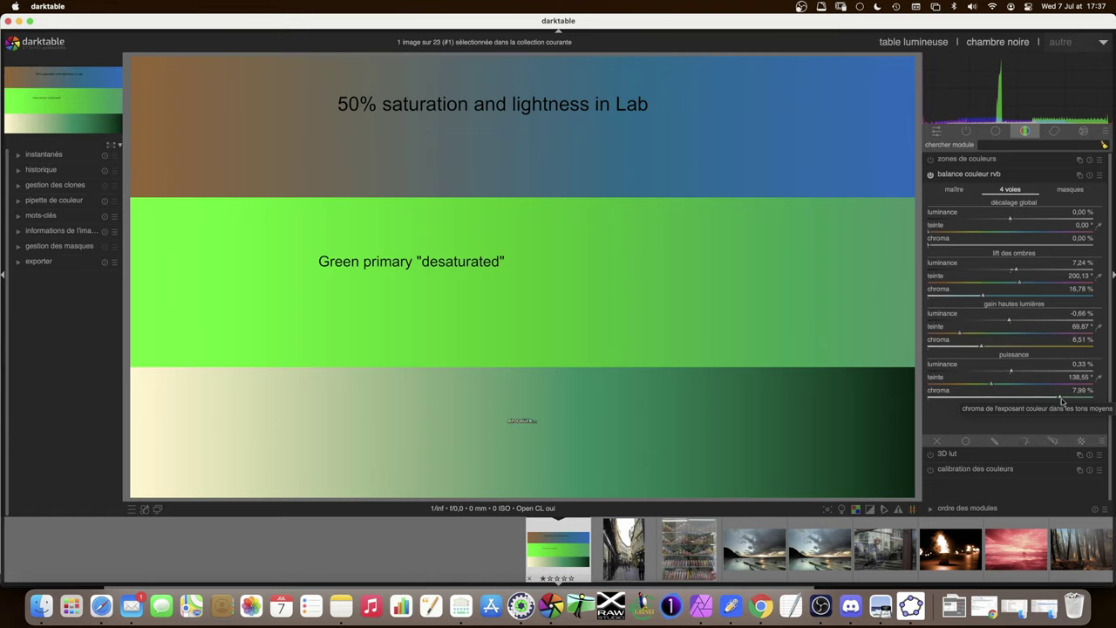
left_click_drag(1061, 401, 1000, 403)
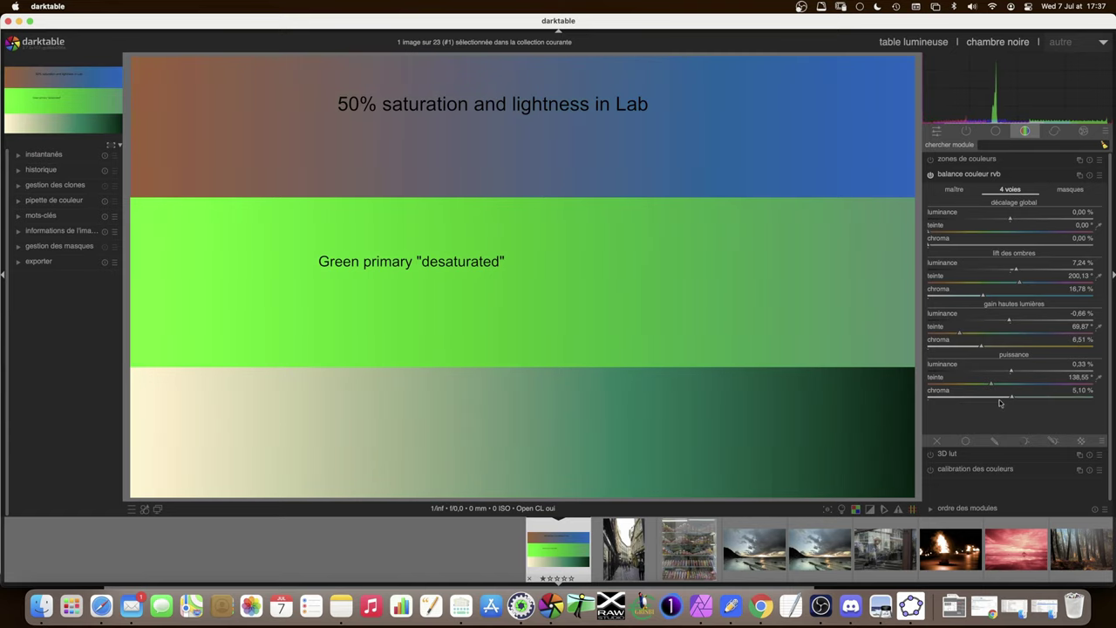
left_click(1069, 189)
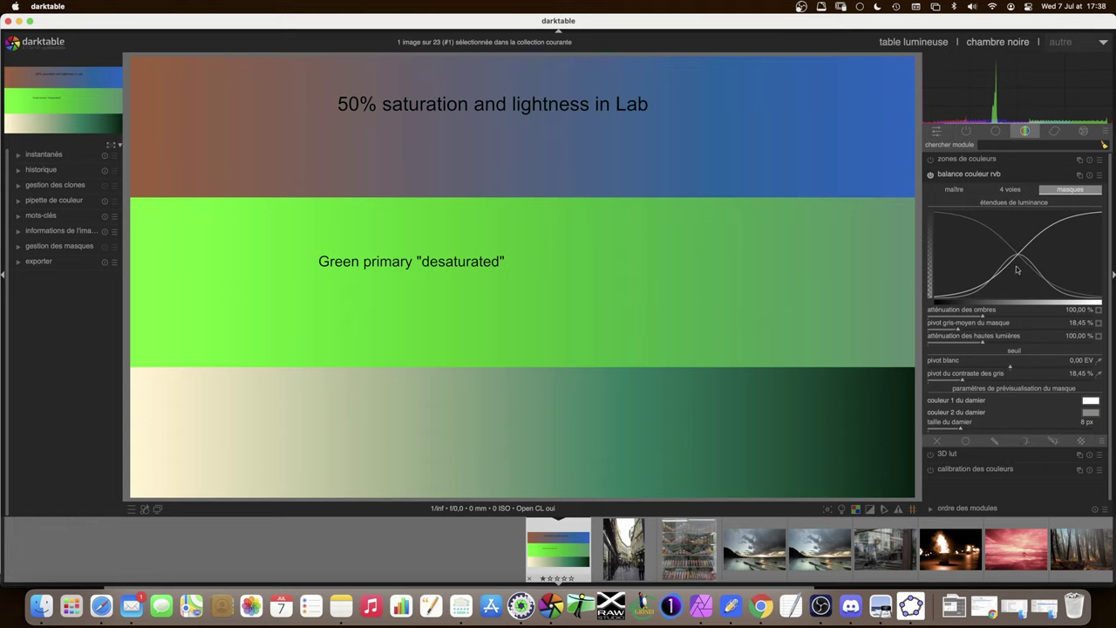
Reset all color balance rgb settings to neutral and bring up the GeoGebra lift/gain/power graph.
left_click(1022, 191)
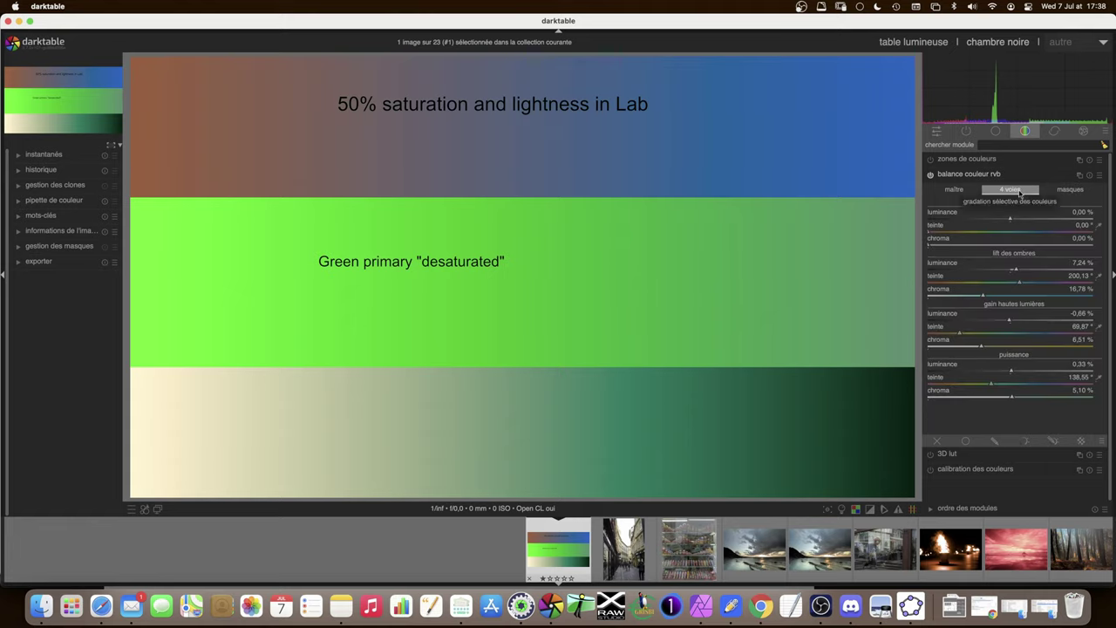
left_click(1070, 190)
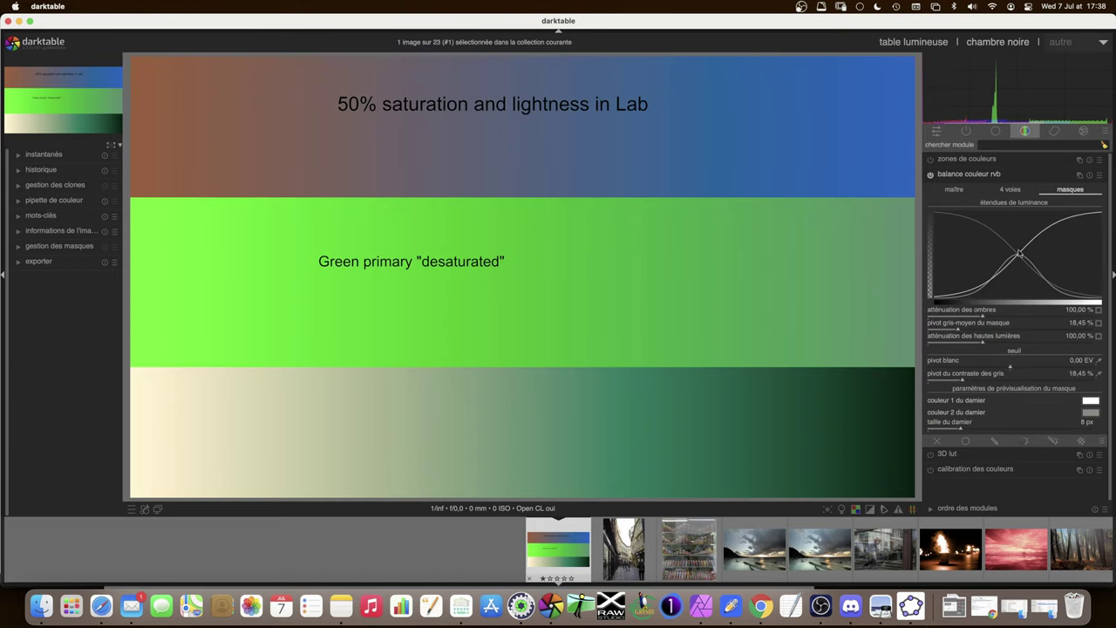
left_click(1087, 177)
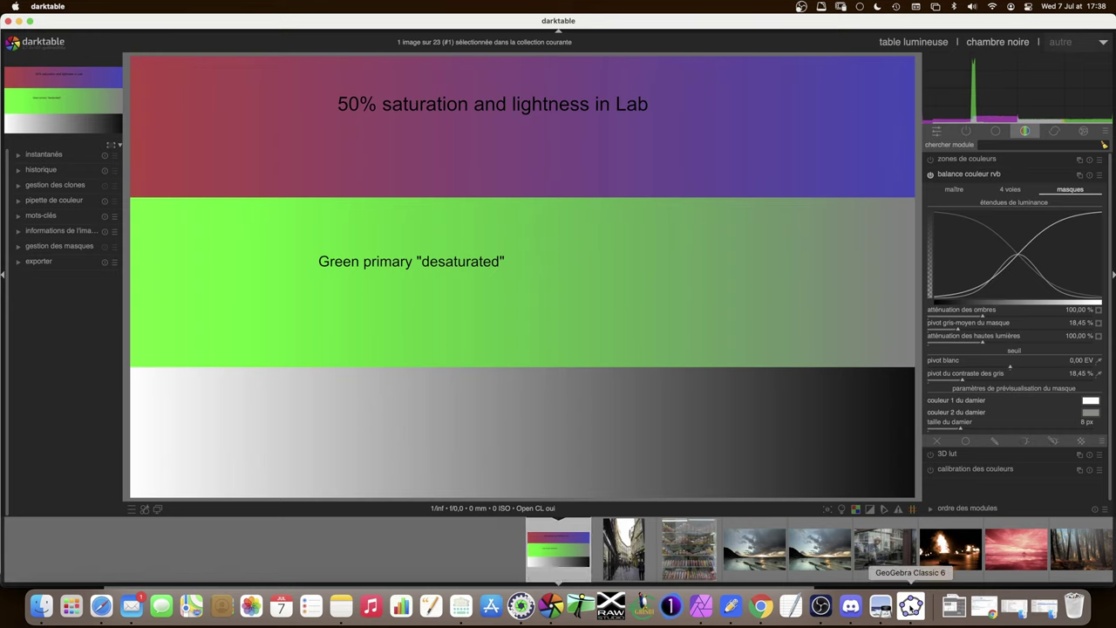
left_click(910, 605)
Reposition the GeoGebra window beside darktable and raise the lift slider from 0 to 0.3.
mouse_move(566, 118)
left_mouse_down()
mouse_move(530, 61)
mouse_move(502, 48)
left_mouse_up()
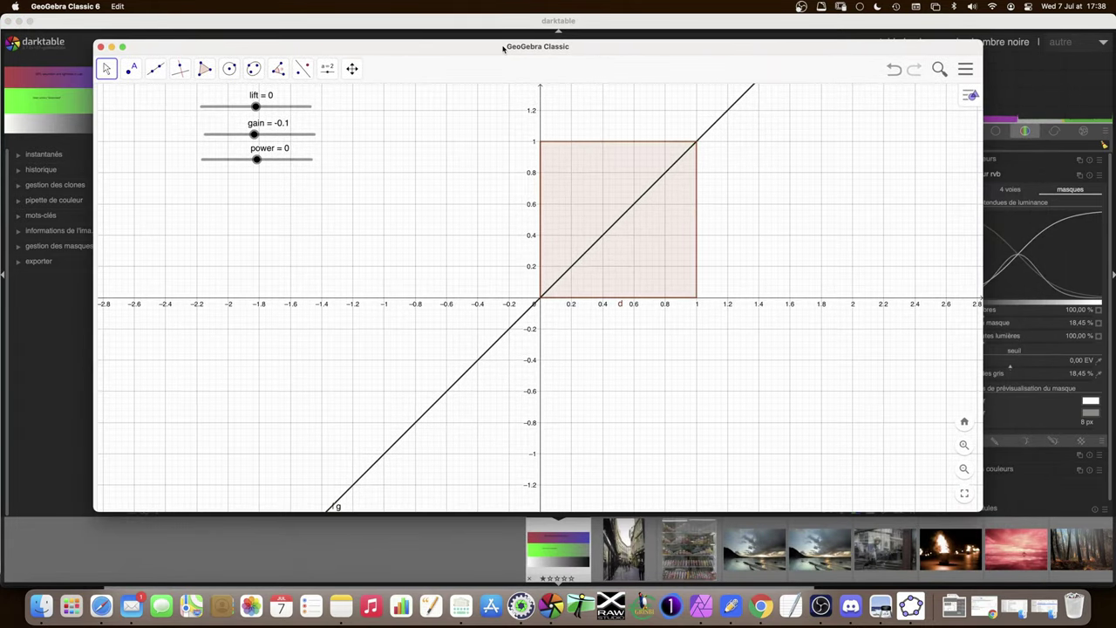
left_click_drag(825, 51, 763, 48)
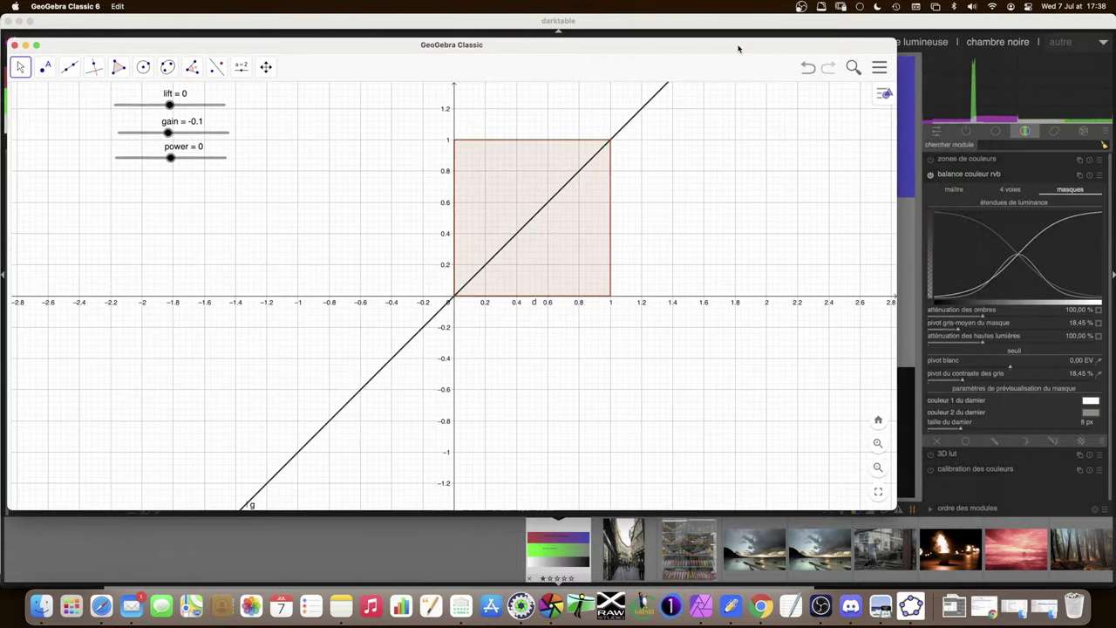
left_click(1013, 190)
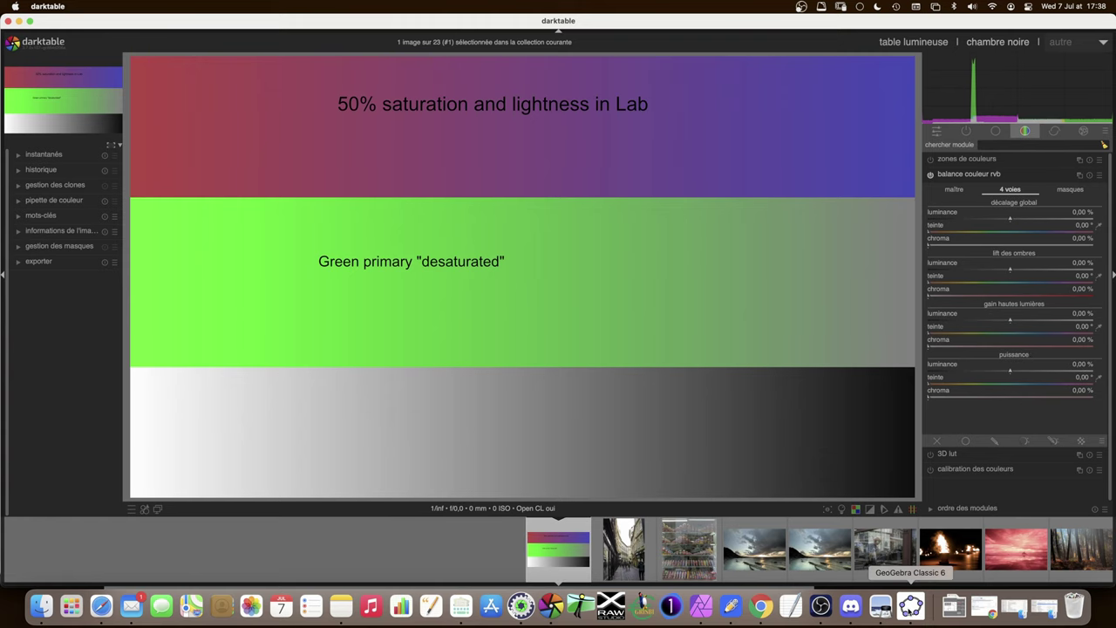
left_click(910, 608)
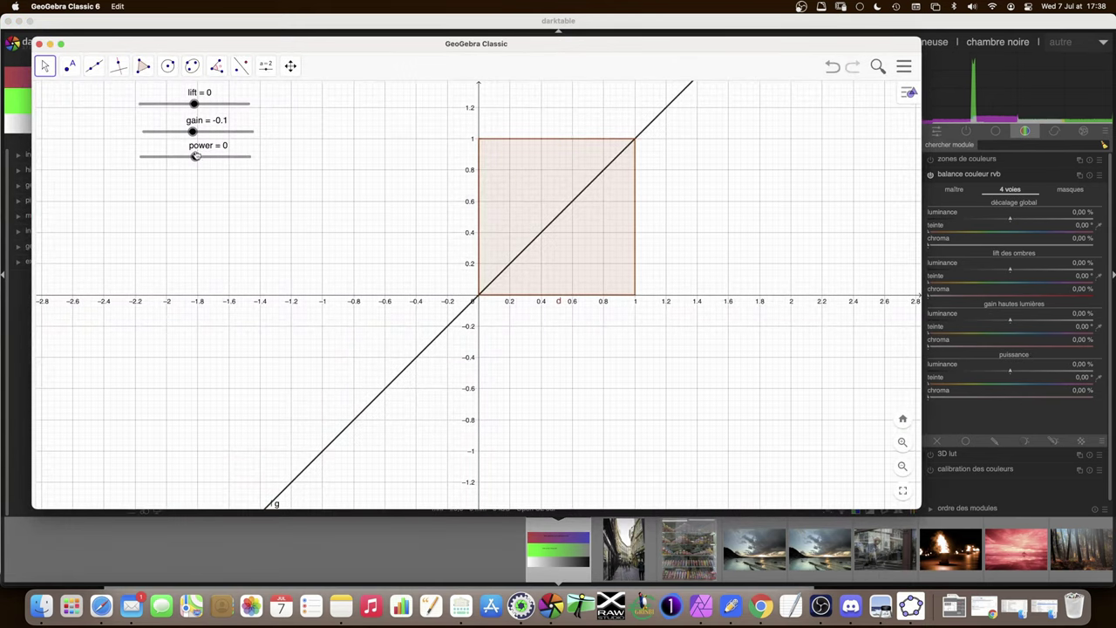
left_click_drag(418, 50, 419, 47)
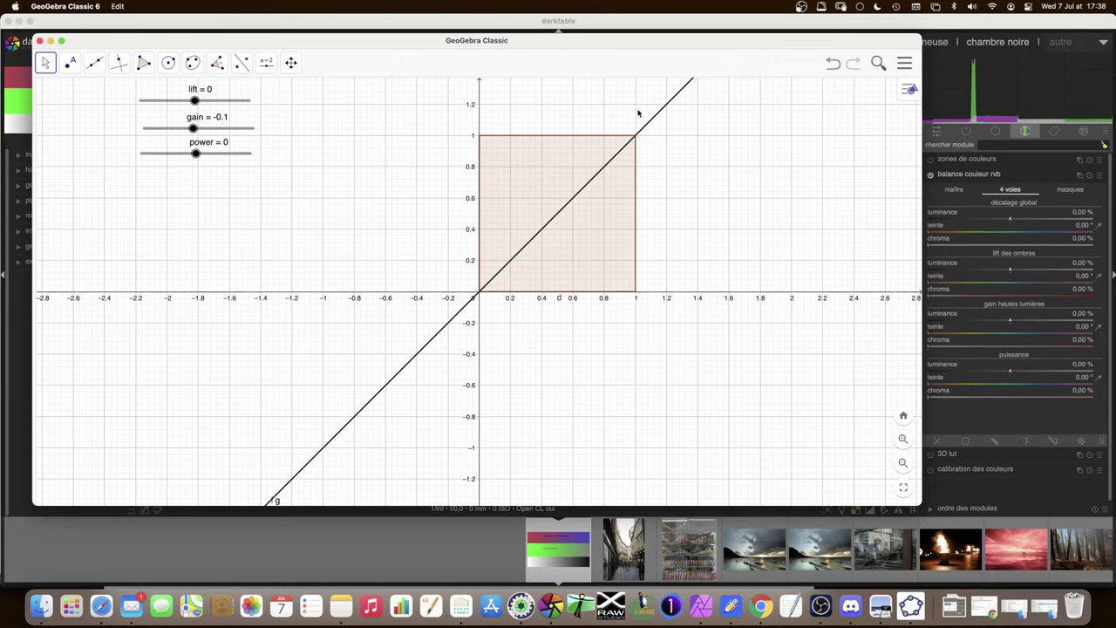
left_click_drag(198, 101, 210, 101)
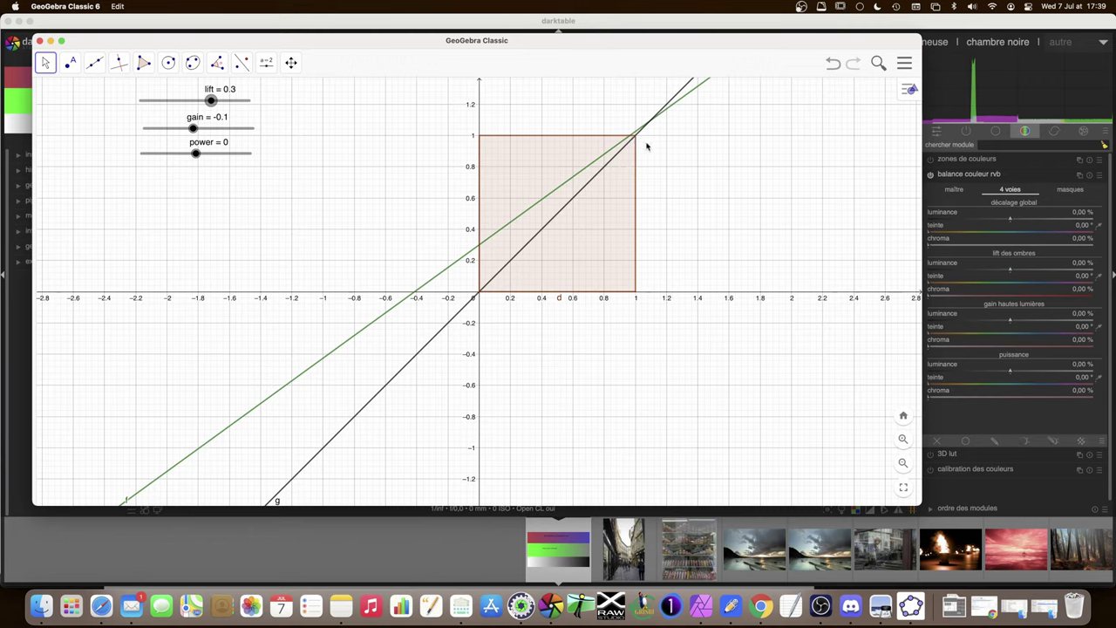
Set gain to 0.2, lift to 0.2 and power to -0.6 so the green line curves.
left_click(194, 129)
left_click_drag(193, 128, 222, 101)
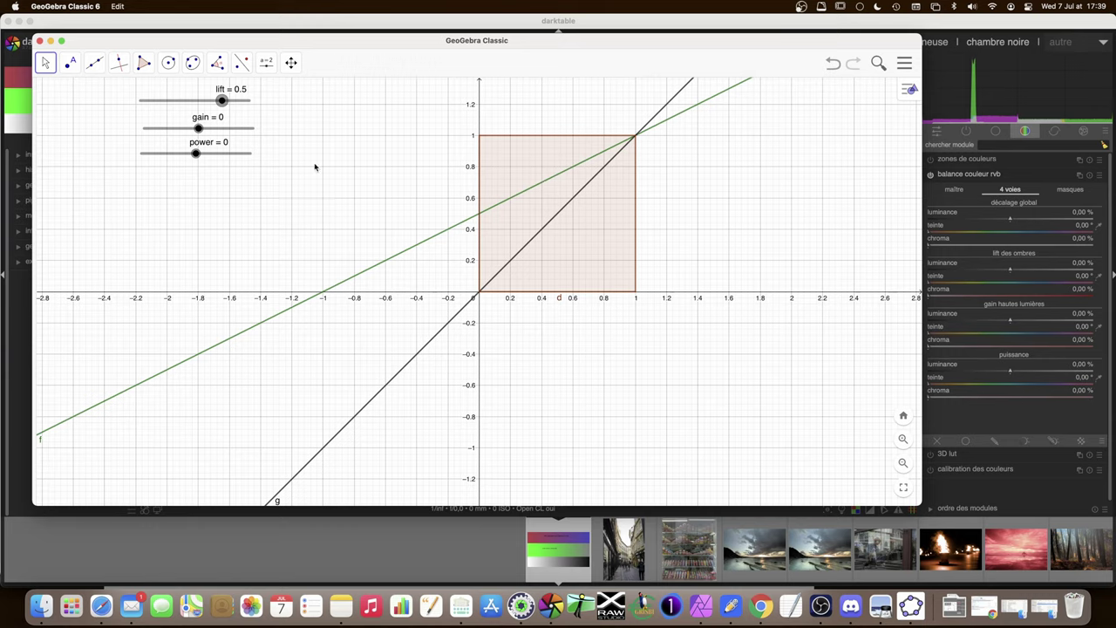
mouse_move(222, 101)
left_mouse_down()
mouse_move(206, 101)
mouse_move(208, 128)
mouse_move(160, 128)
mouse_move(248, 131)
mouse_move(154, 130)
mouse_move(209, 129)
left_mouse_up()
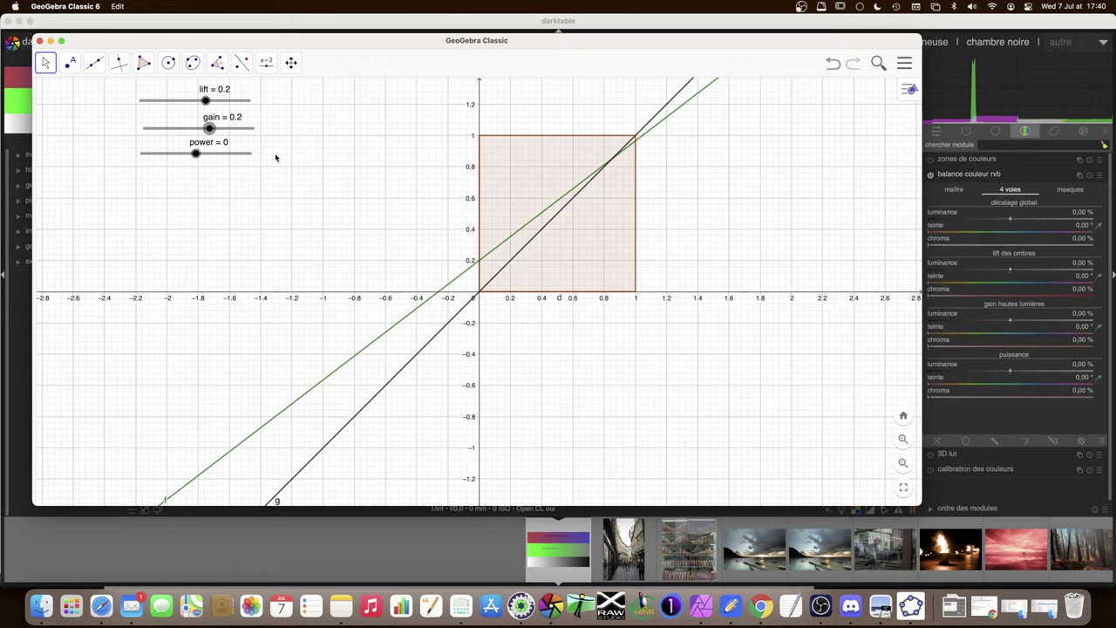
left_click_drag(196, 153, 163, 154)
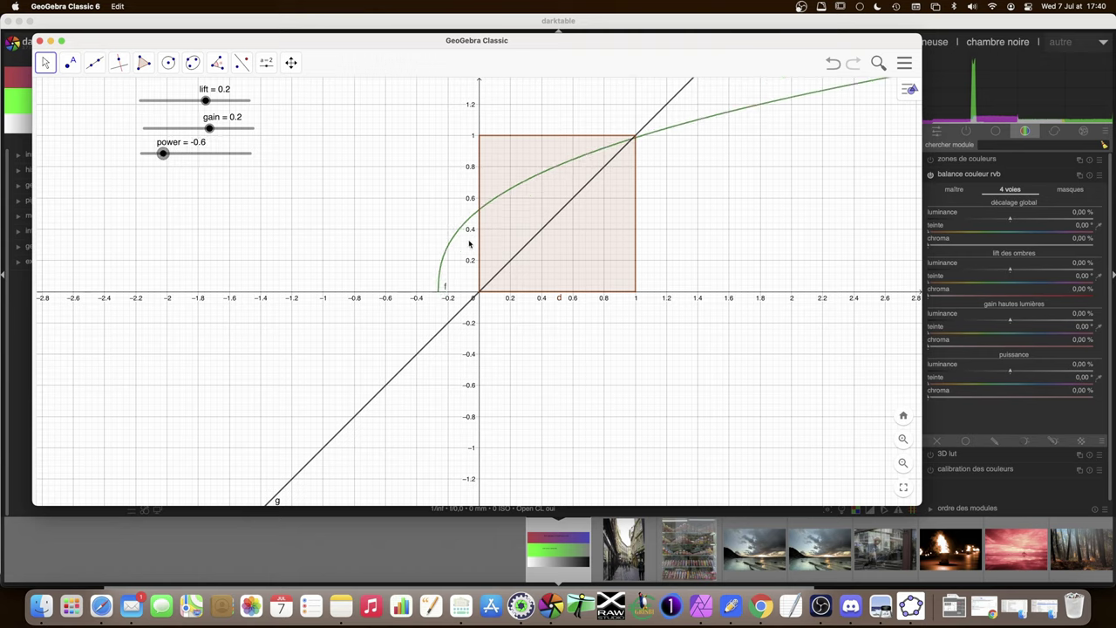
Raise power to -0.5 and drop lift to 0 so the curve runs from the origin to (1,1).
left_click_drag(164, 153, 168, 153)
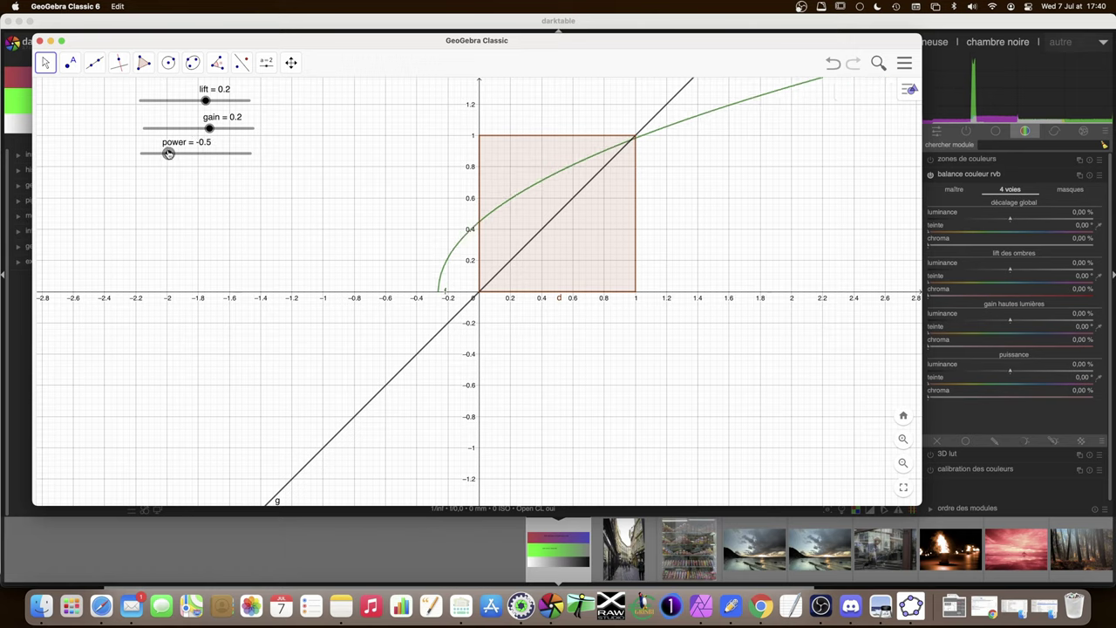
left_click_drag(204, 100, 195, 100)
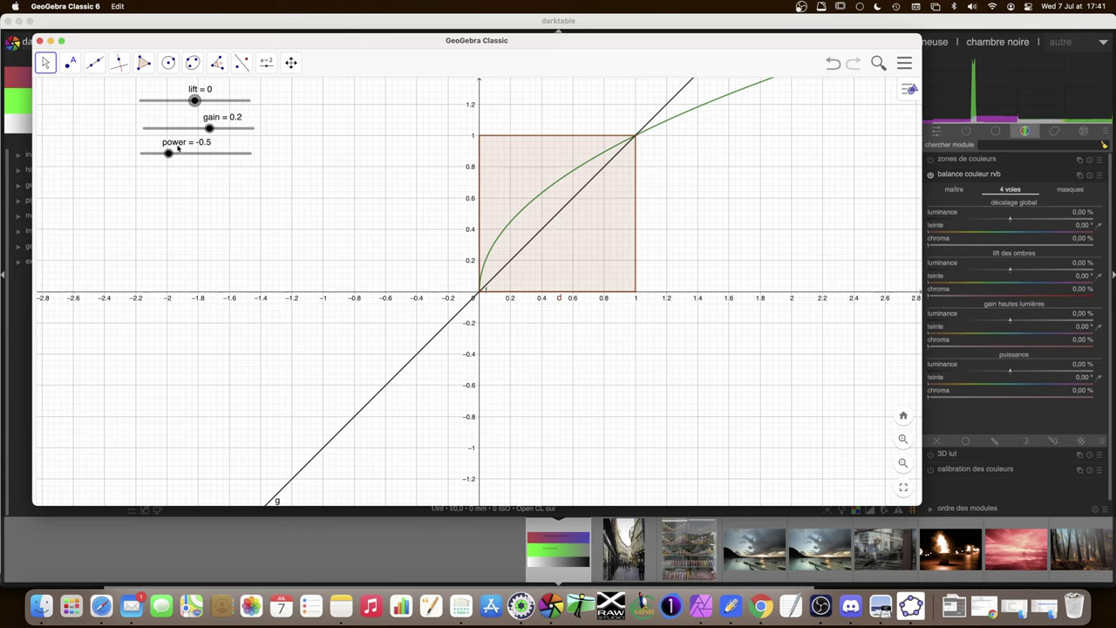
Sweep power between 0.4 and -0.5, settle it at 0.5, then return to darktable.
left_click_drag(169, 155, 217, 154)
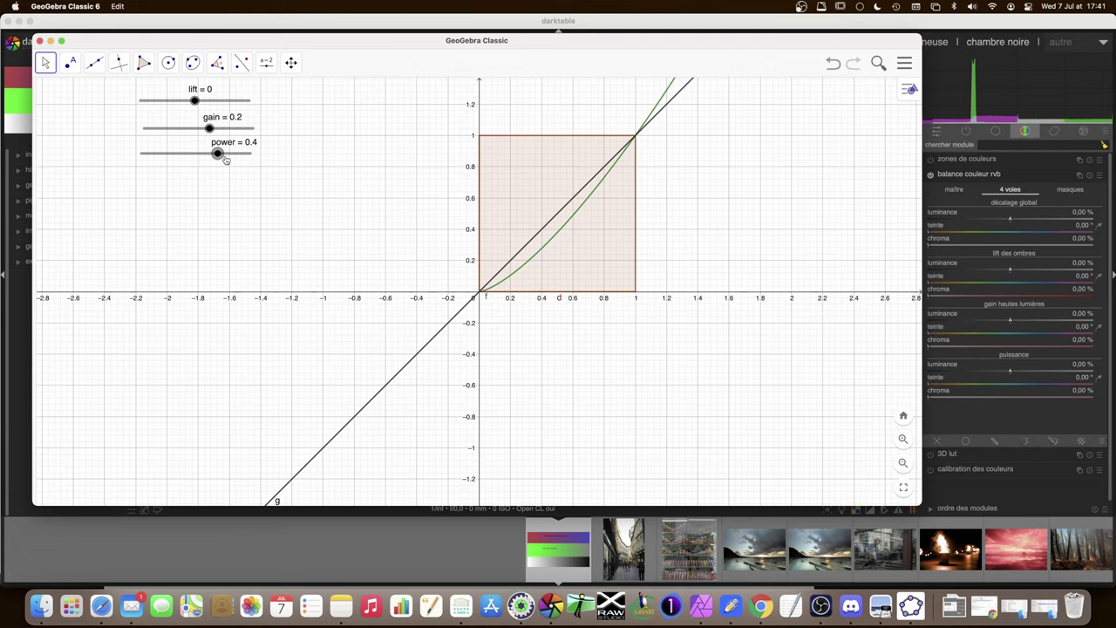
mouse_move(217, 153)
left_mouse_down()
mouse_move(154, 155)
mouse_move(168, 155)
left_mouse_up()
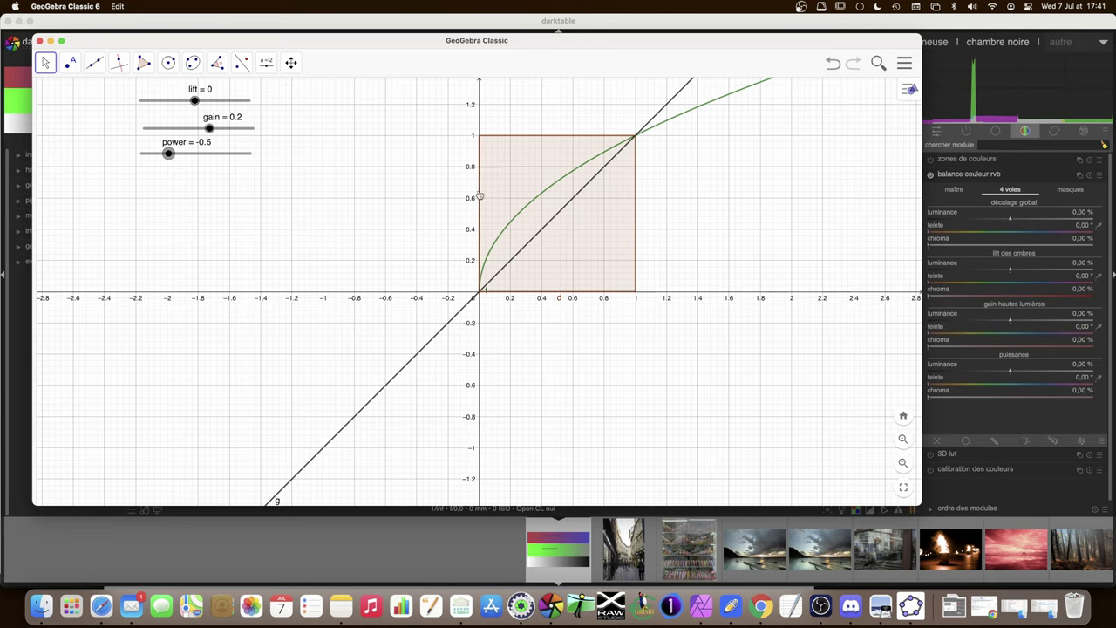
mouse_move(168, 153)
left_mouse_down()
mouse_move(218, 154)
mouse_move(173, 154)
left_mouse_up()
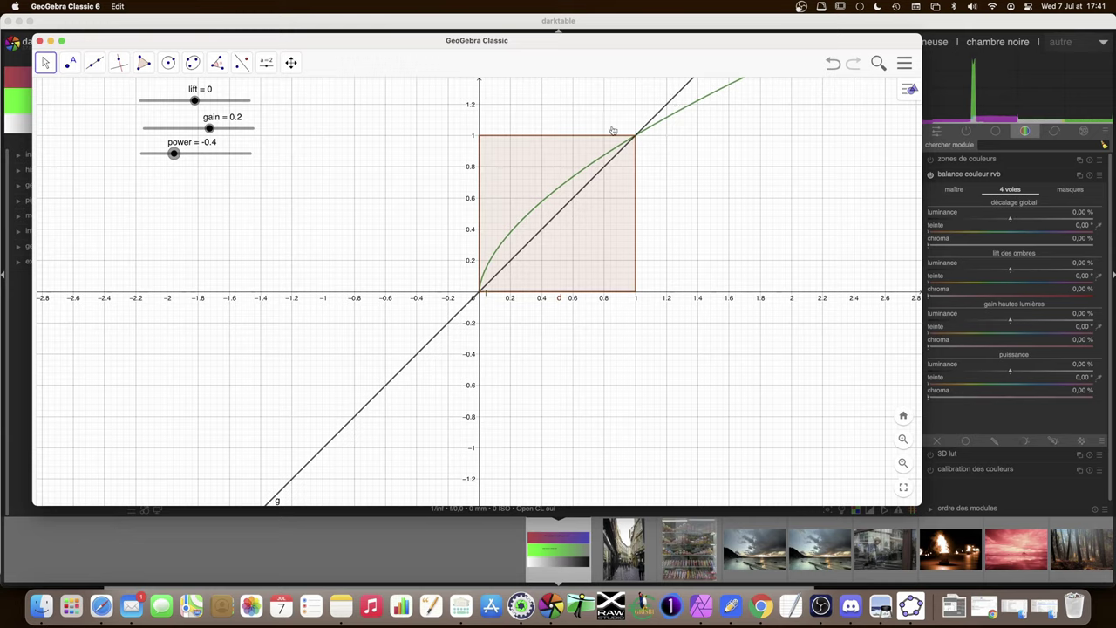
left_click_drag(173, 153, 223, 153)
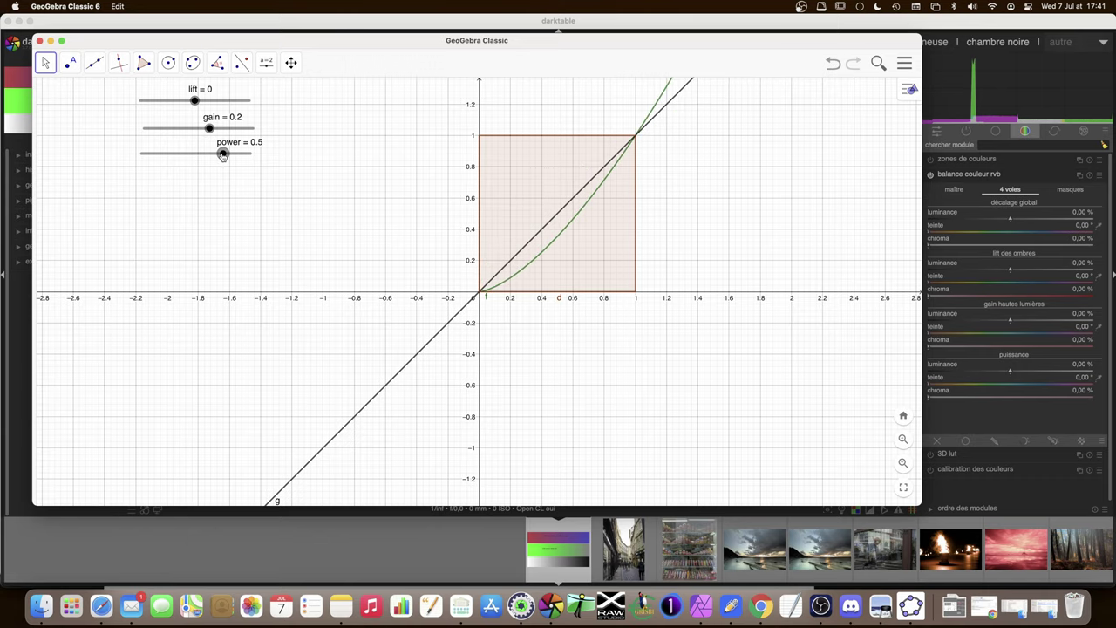
left_click(975, 413)
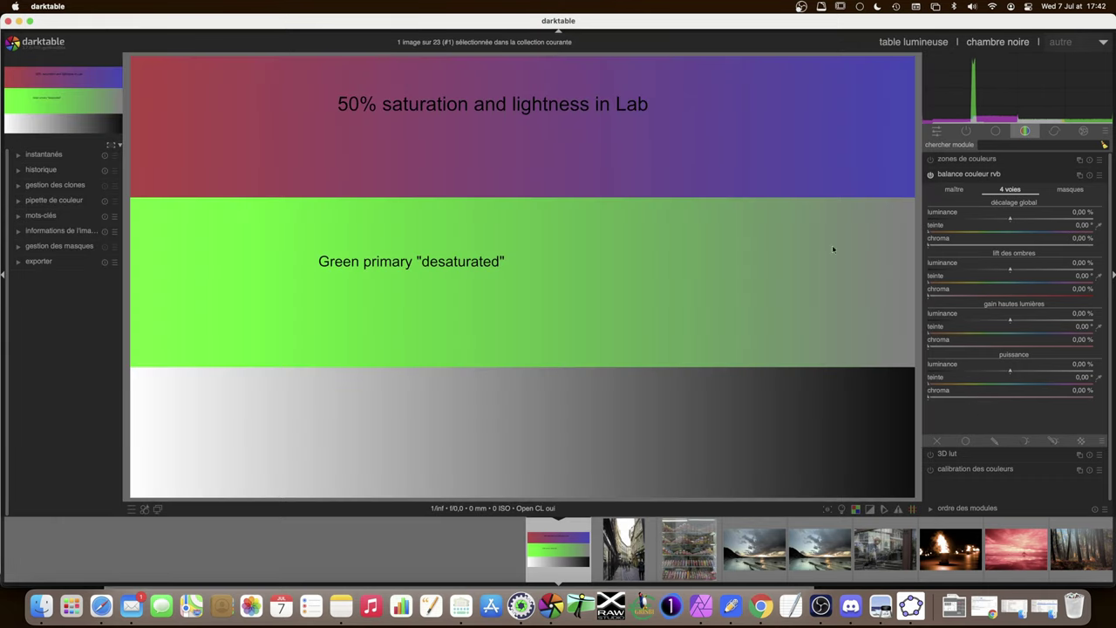
Sample the white end of the bottom grey gradient with the colour picker and save the reading.
left_click(19, 201)
left_click(110, 220)
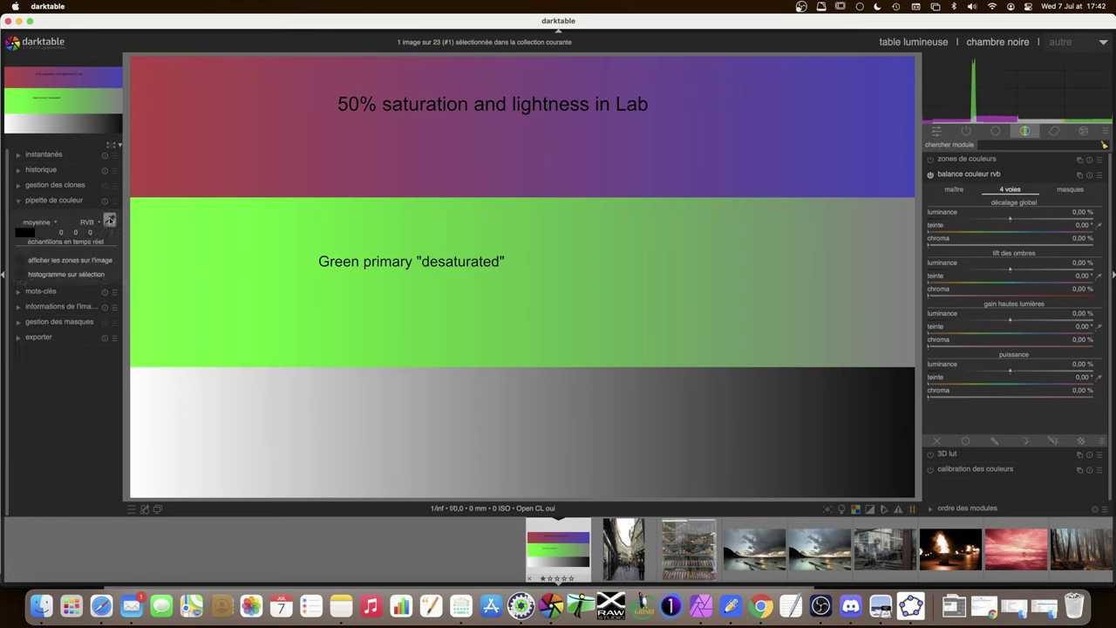
left_click(134, 399)
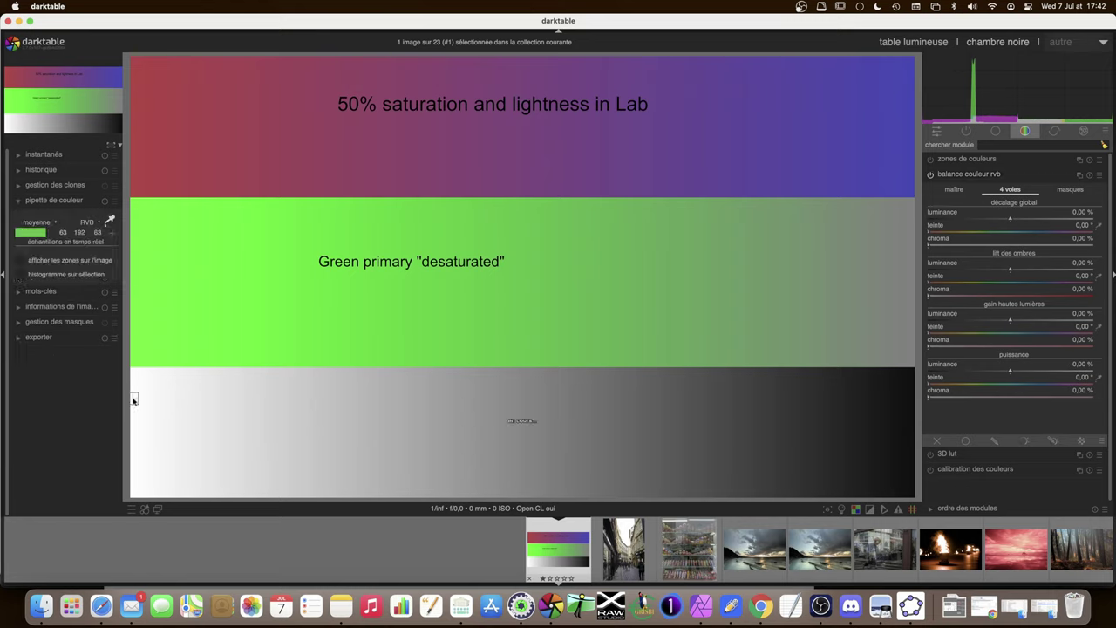
left_click(112, 233)
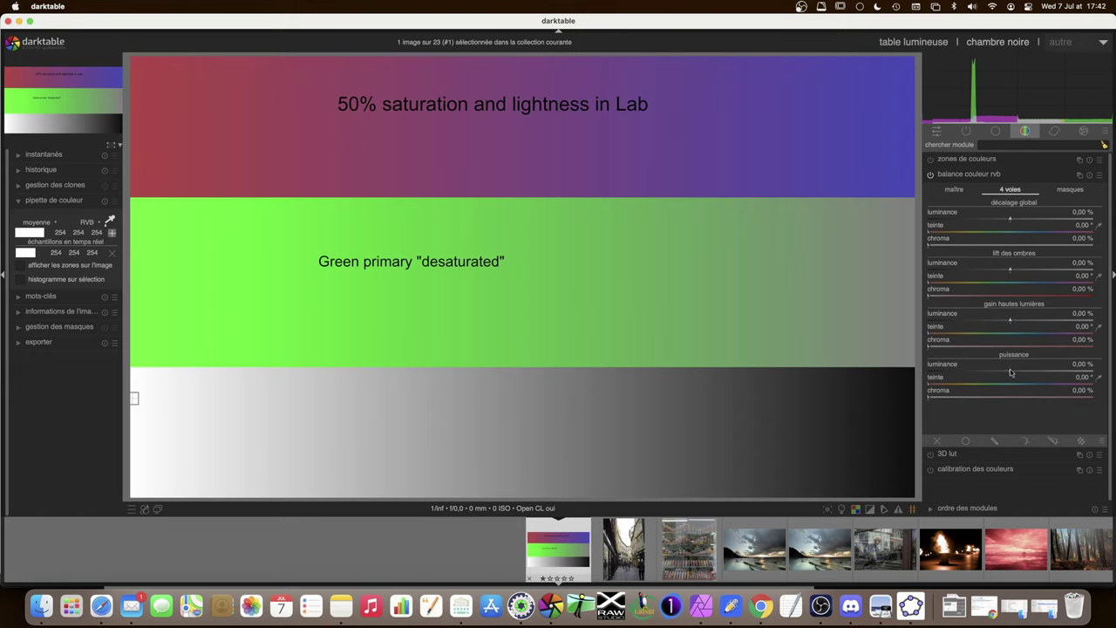
mouse_move(1011, 368)
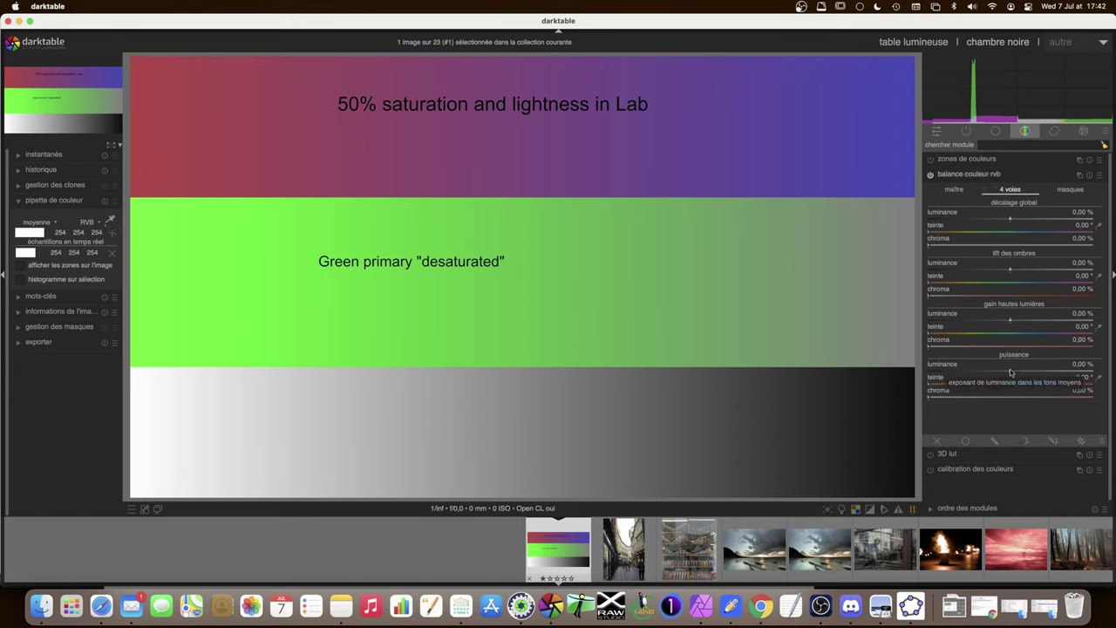
Test the power luminance up to about 25%, then reset it to 0%.
left_click_drag(1011, 373, 1049, 372)
left_click_drag(1049, 373, 1098, 374)
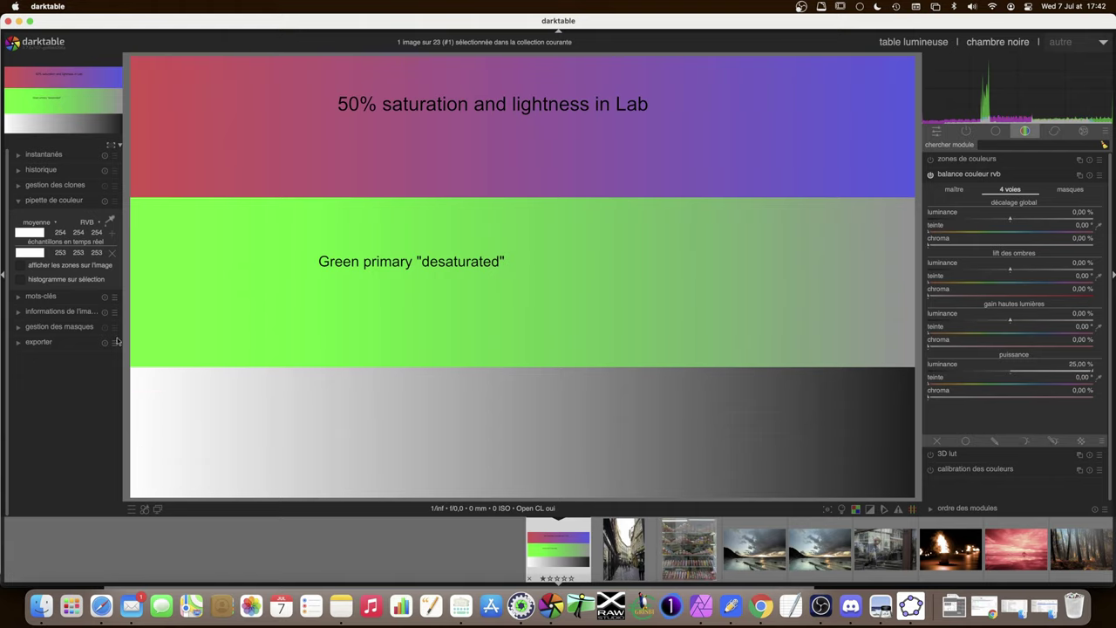
mouse_move(61, 252)
left_click_drag(1085, 375, 915, 373)
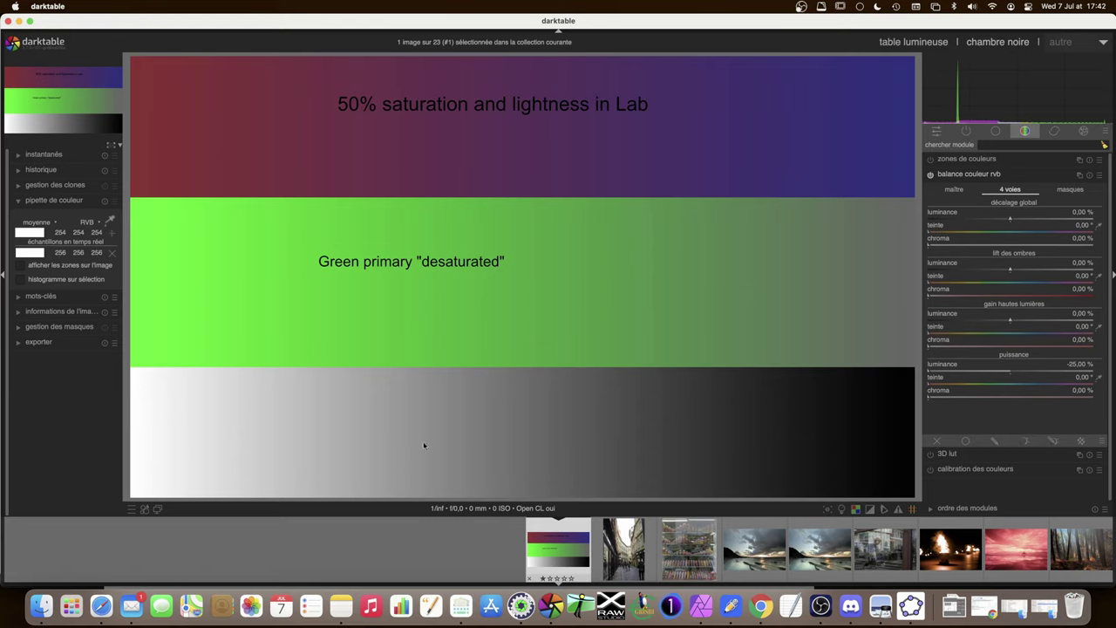
double_click(929, 372)
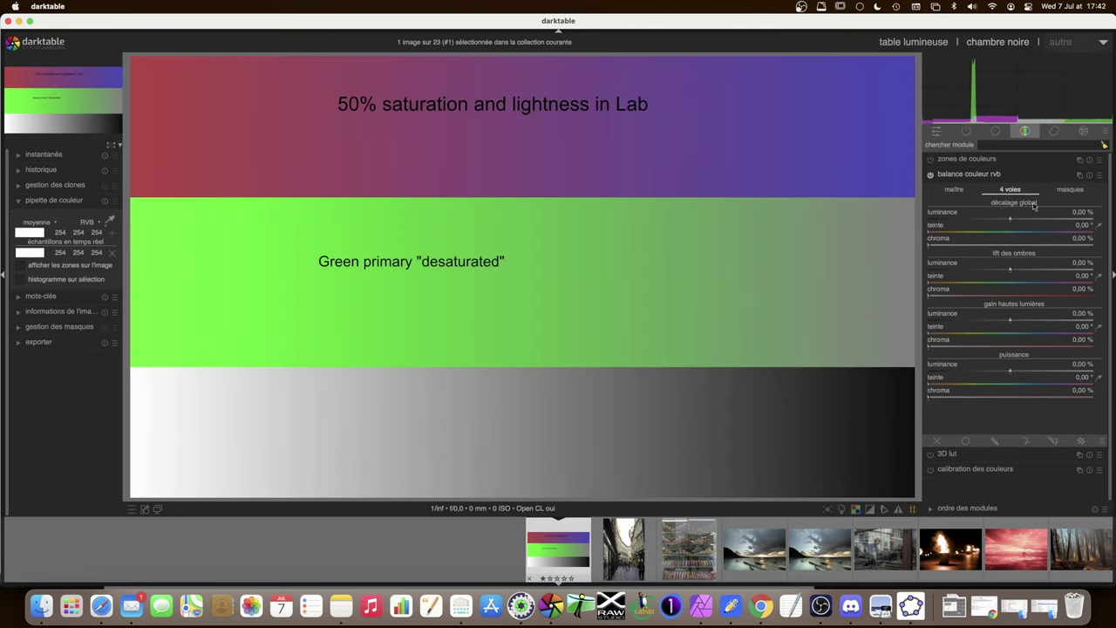
left_click(1070, 189)
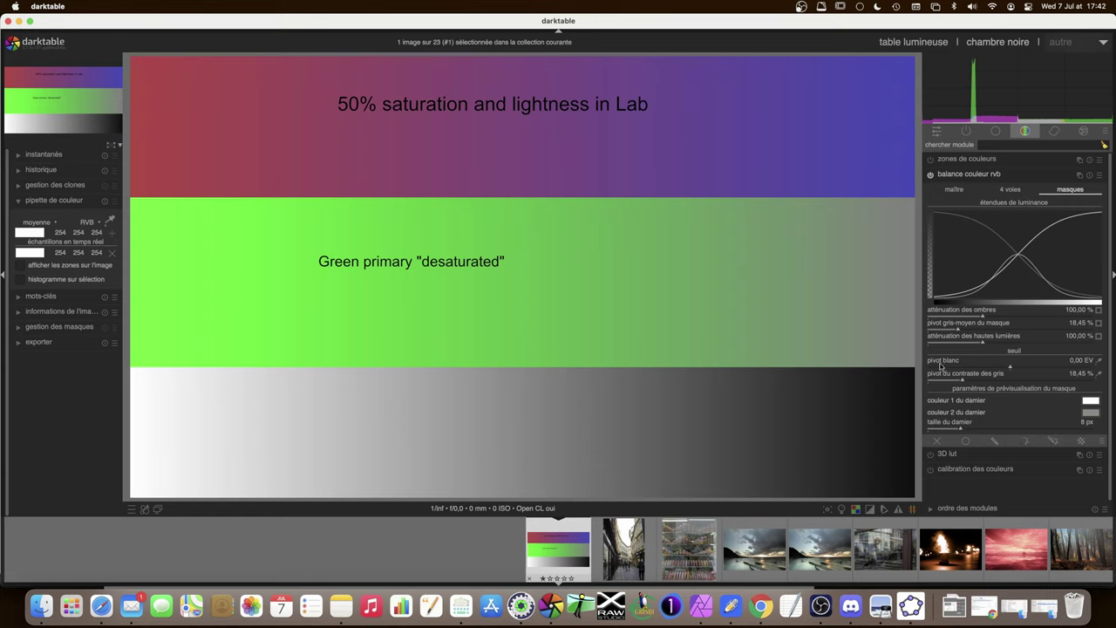
Measure the white pivot across the full image width, giving 0.22 EV.
left_click(1099, 365)
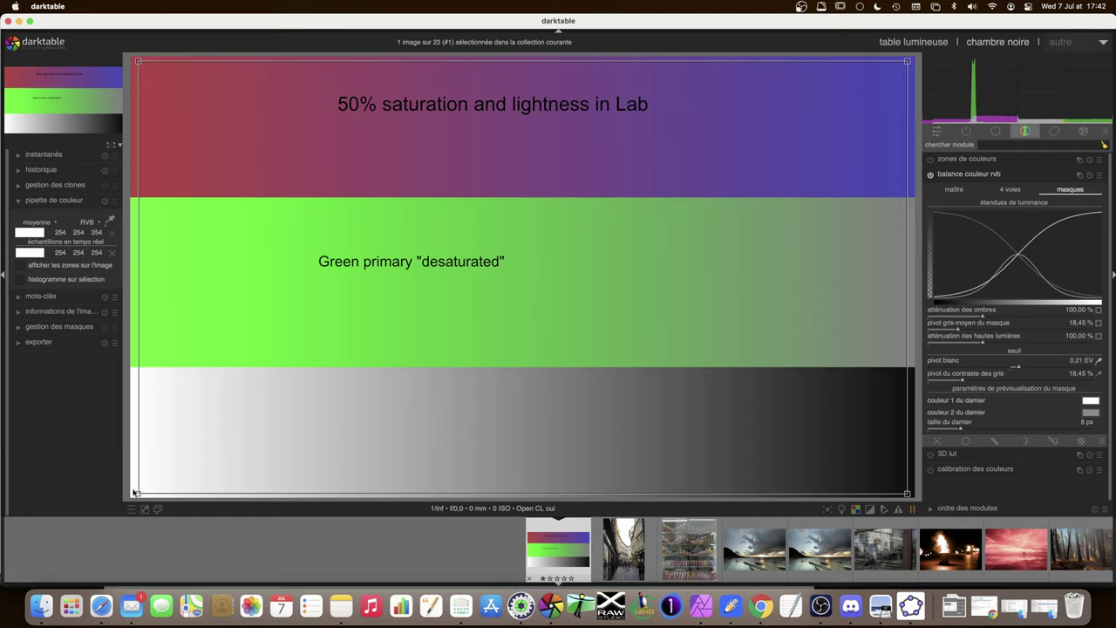
left_click_drag(138, 494, 130, 495)
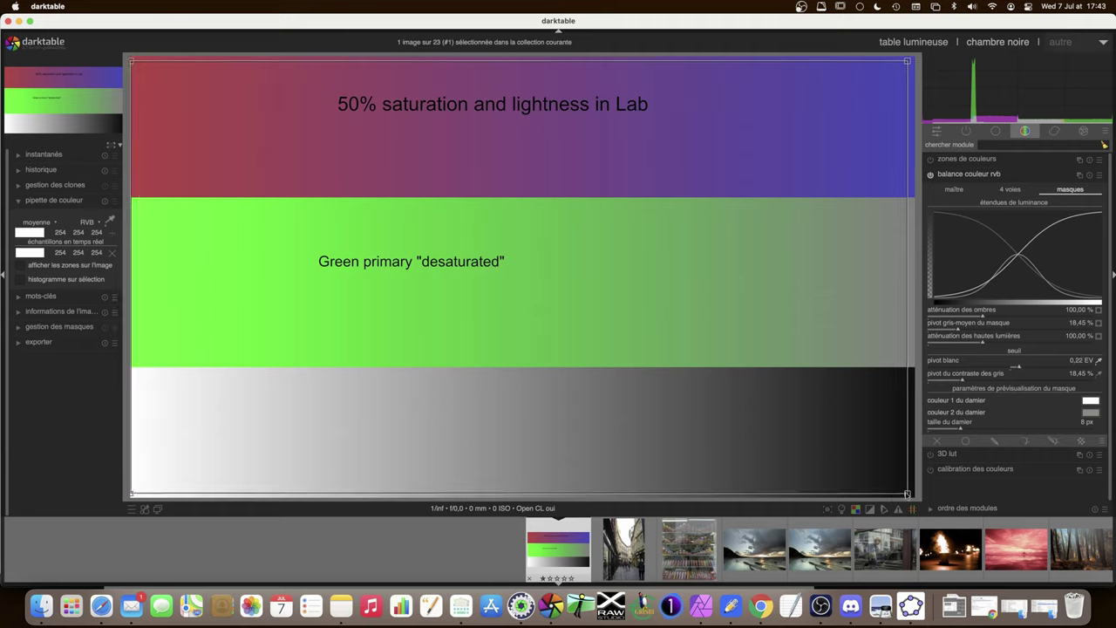
left_click_drag(909, 495, 922, 499)
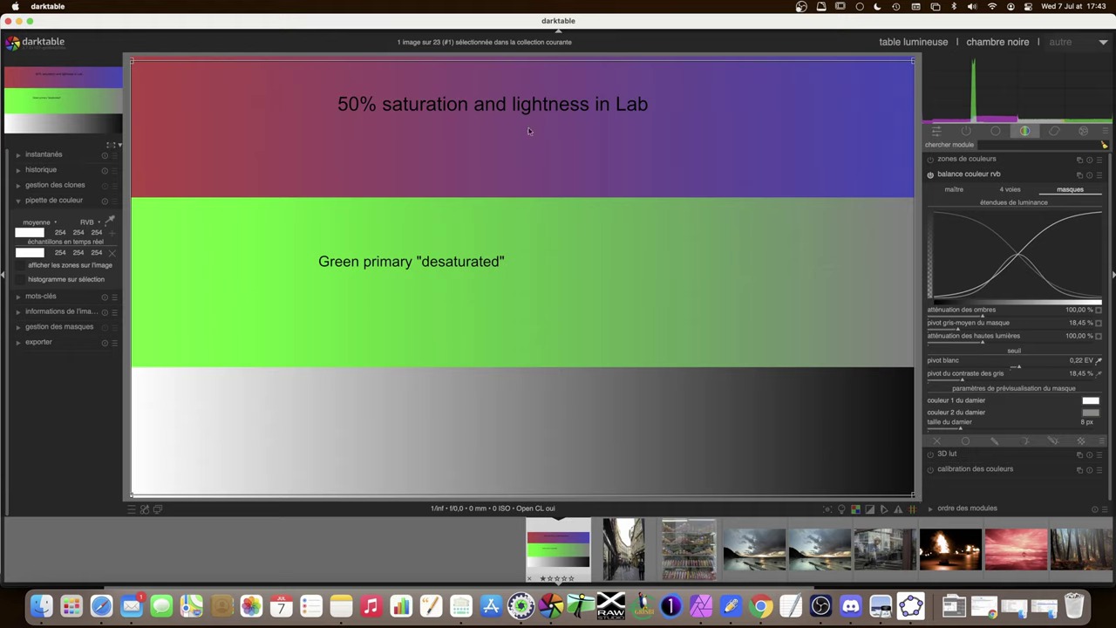
left_click(1099, 363)
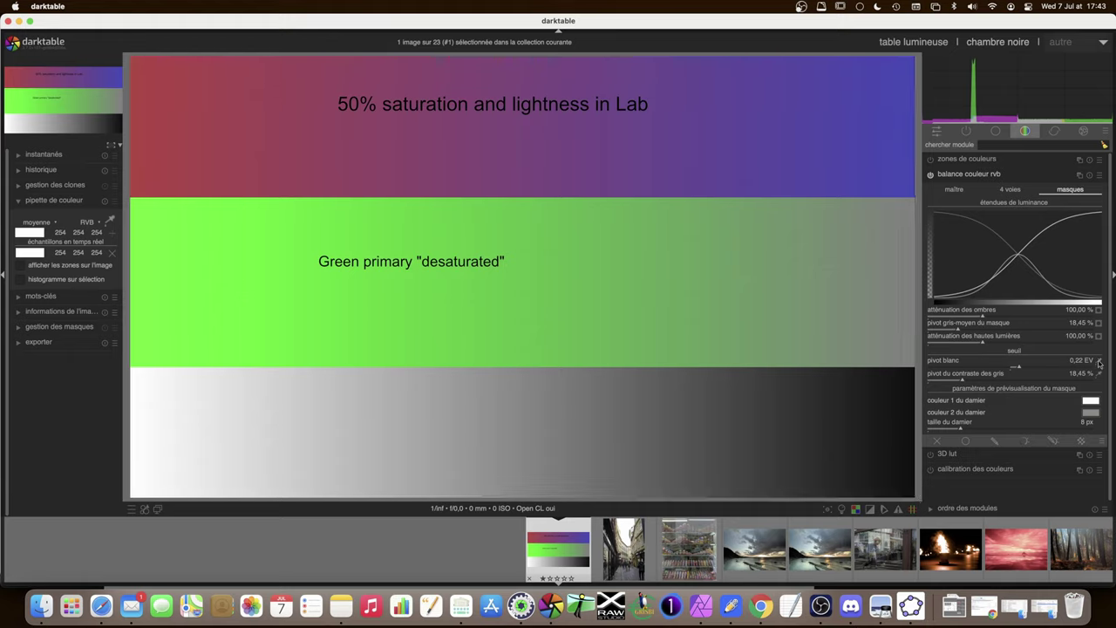
left_click(1098, 362)
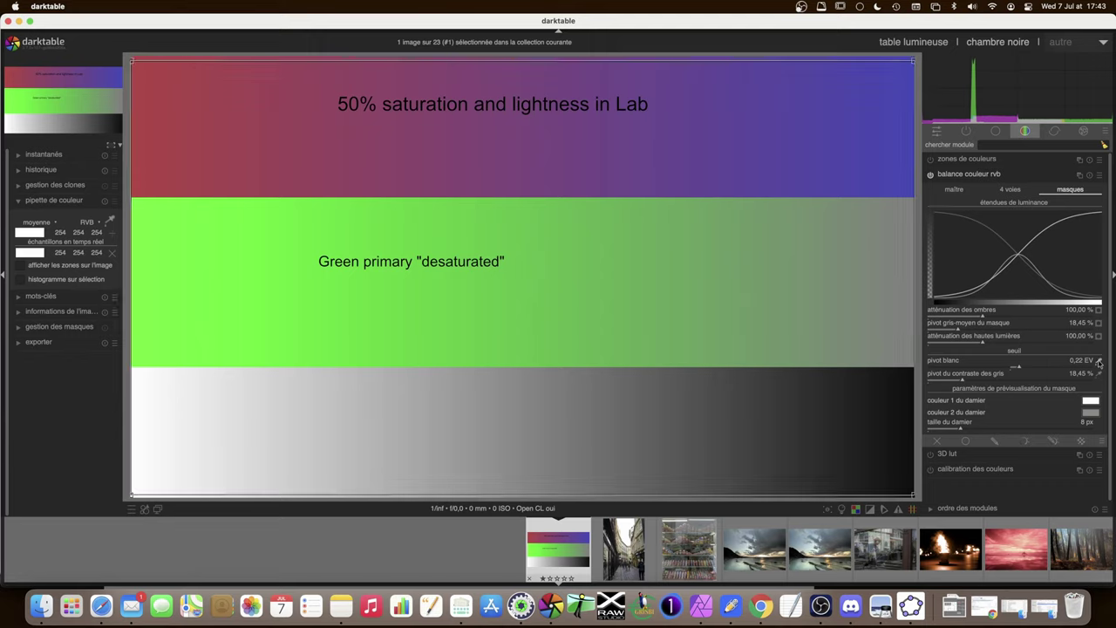
left_click(1010, 189)
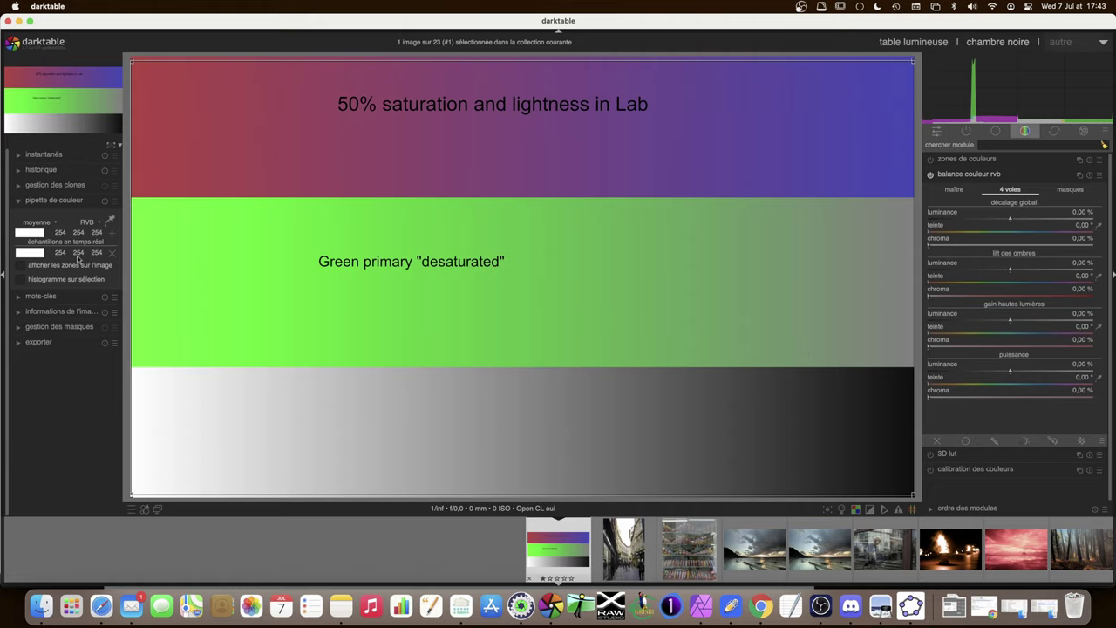
Push power luminance up to about 25%, then bring it down to -2.47%.
left_click_drag(1010, 374, 1075, 373)
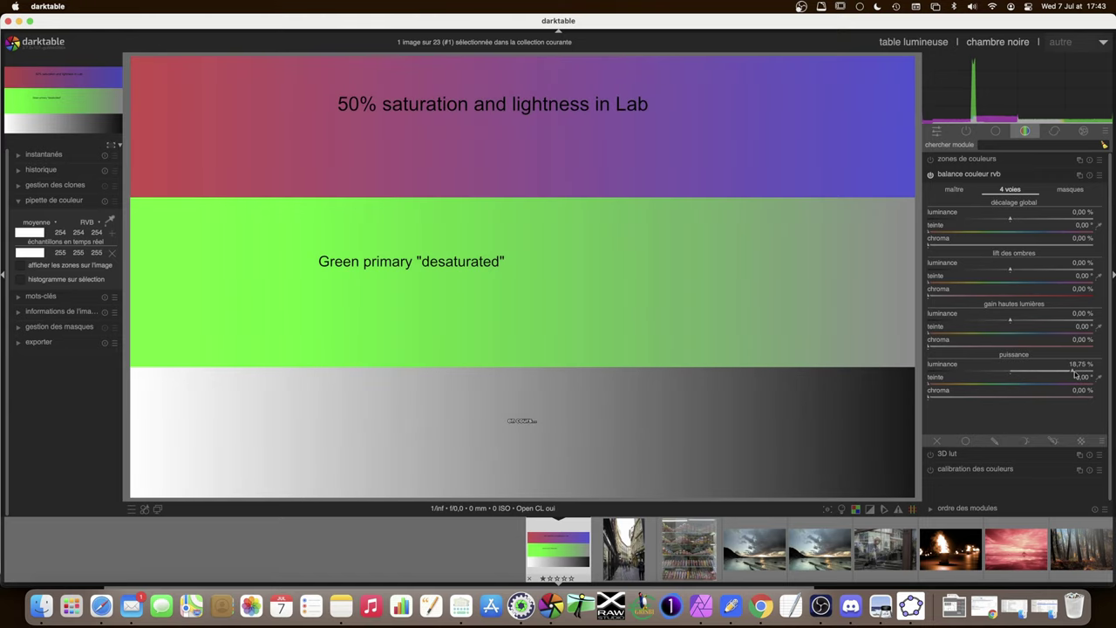
left_click_drag(1075, 373, 1093, 373)
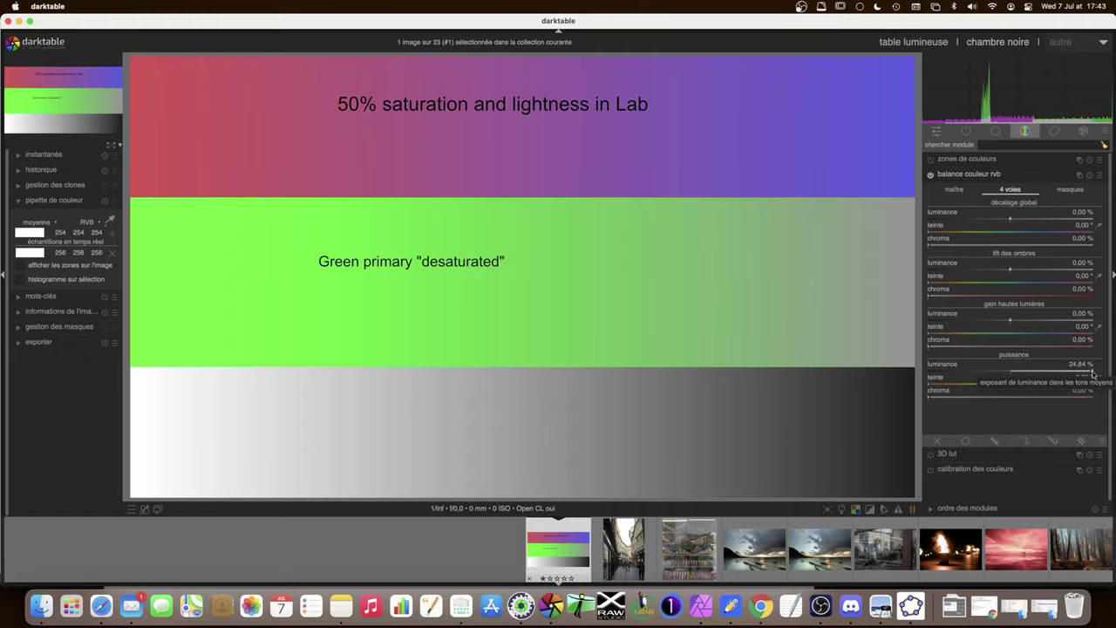
mouse_move(1093, 373)
left_mouse_down()
mouse_move(911, 376)
mouse_move(1010, 375)
left_mouse_up()
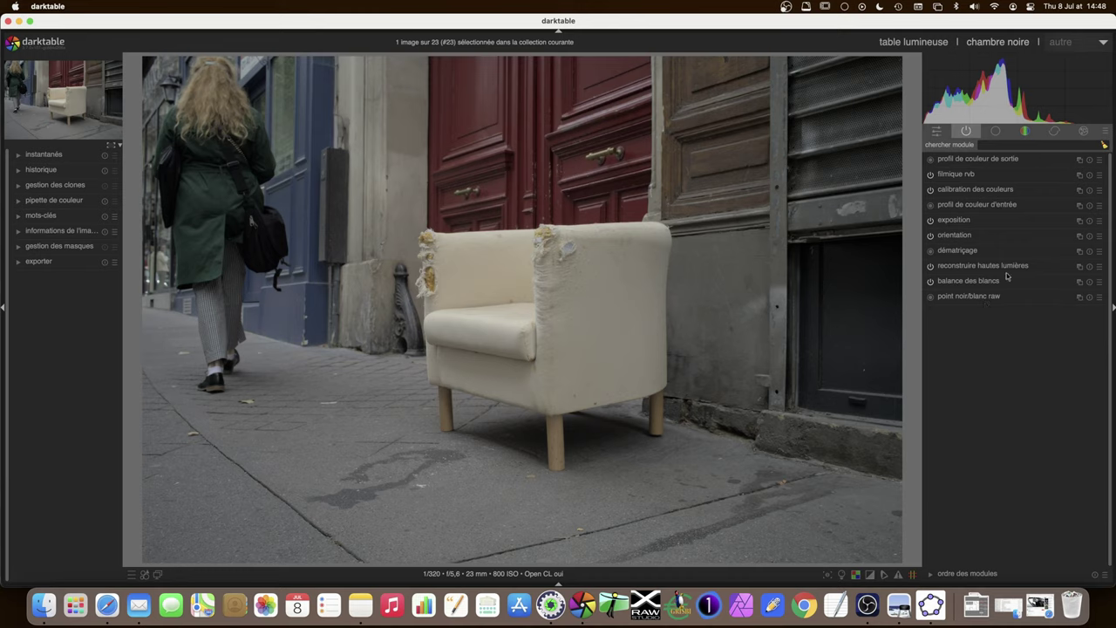
left_click(957, 221)
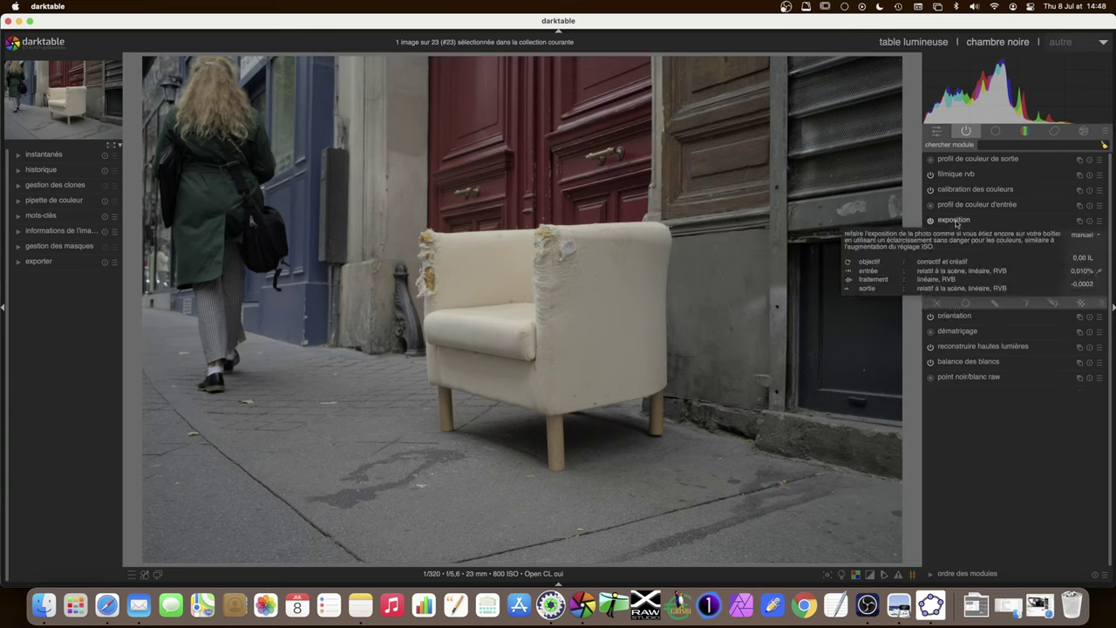
In the colour-assessment preview, raise the armchair photo's exposure to 0.62 IL.
key("ctrl+b")
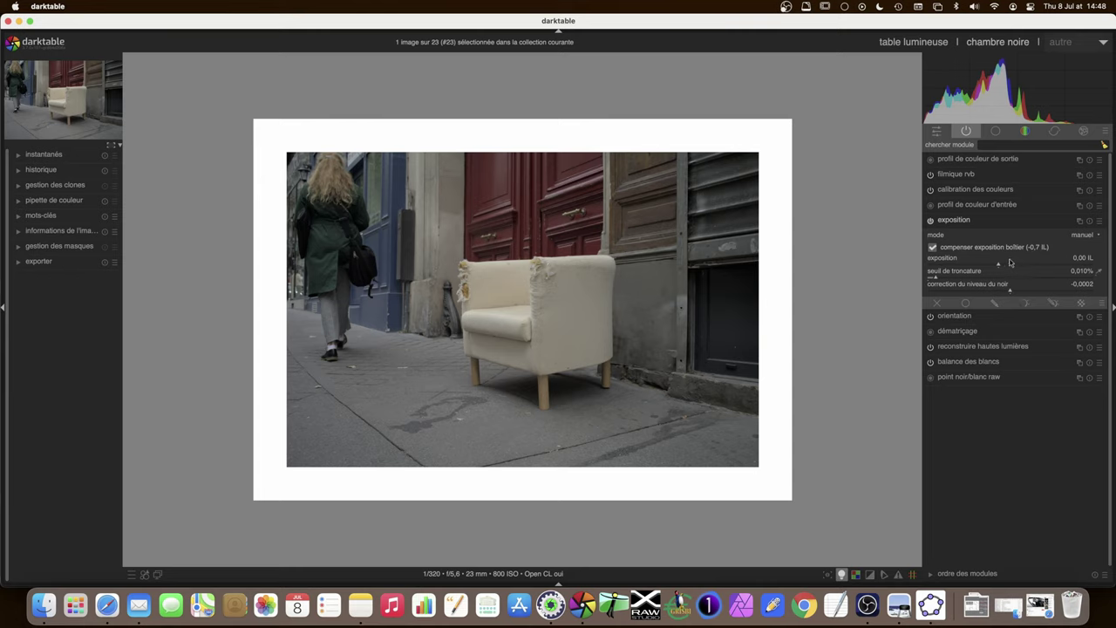
left_click_drag(990, 266, 1013, 267)
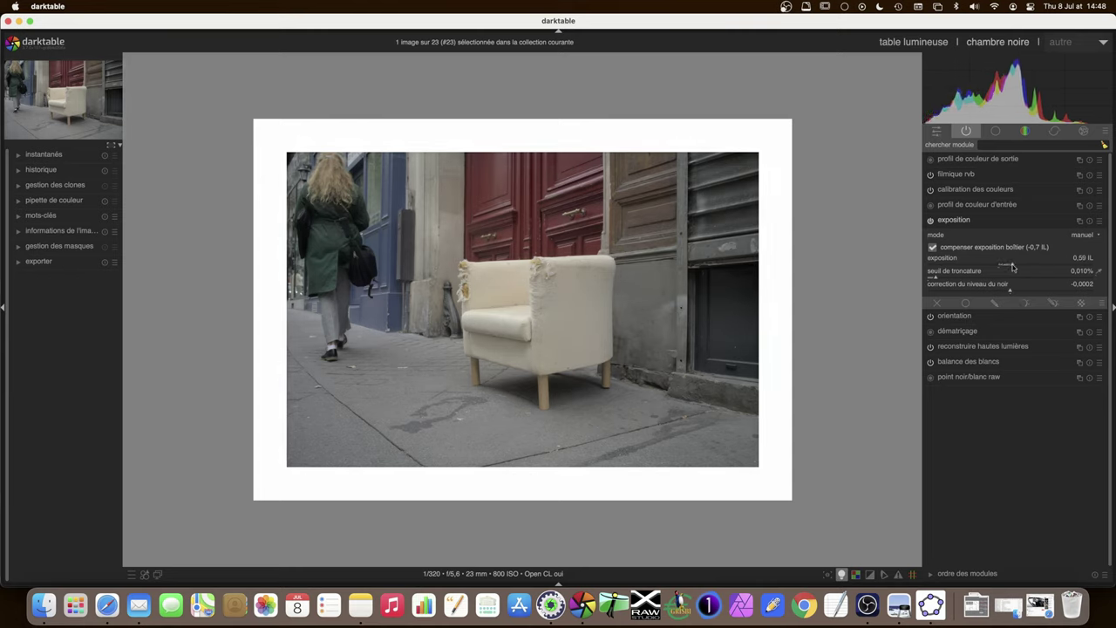
left_click_drag(1012, 267, 1013, 267)
left_click(952, 222)
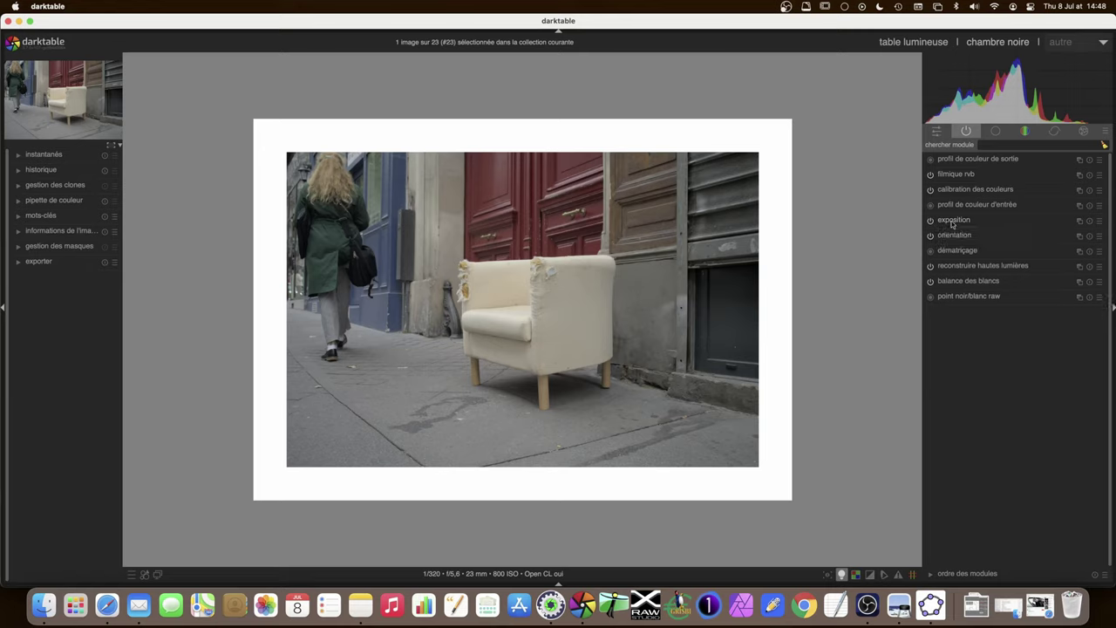
In filmic rgb, auto-measure the white relative exposure and toggle the clipping warning.
left_click(959, 174)
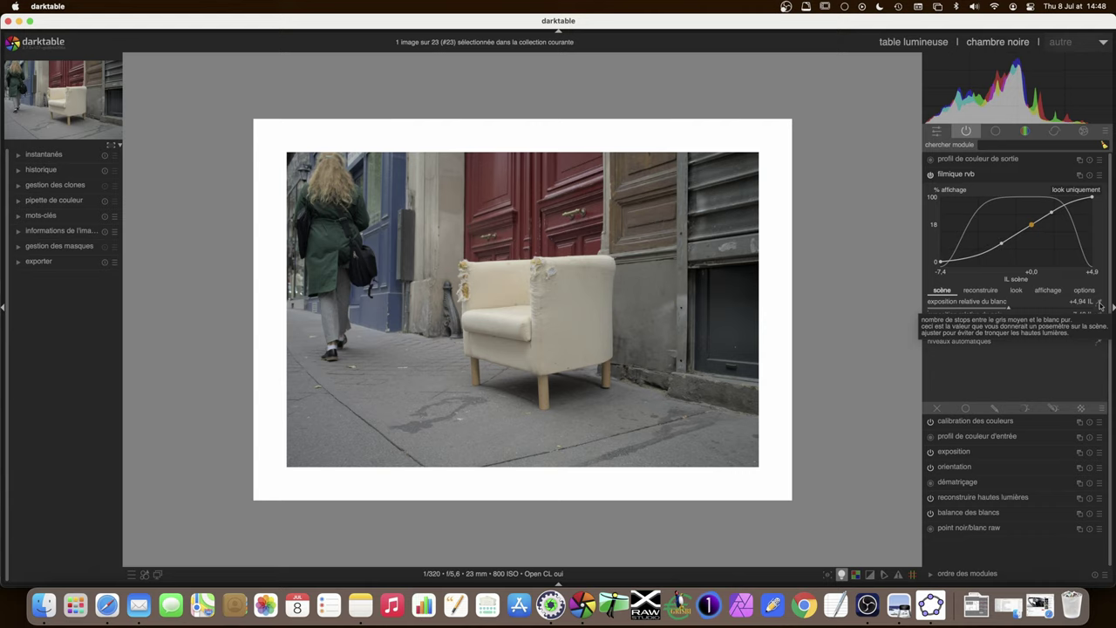
left_click(1100, 305)
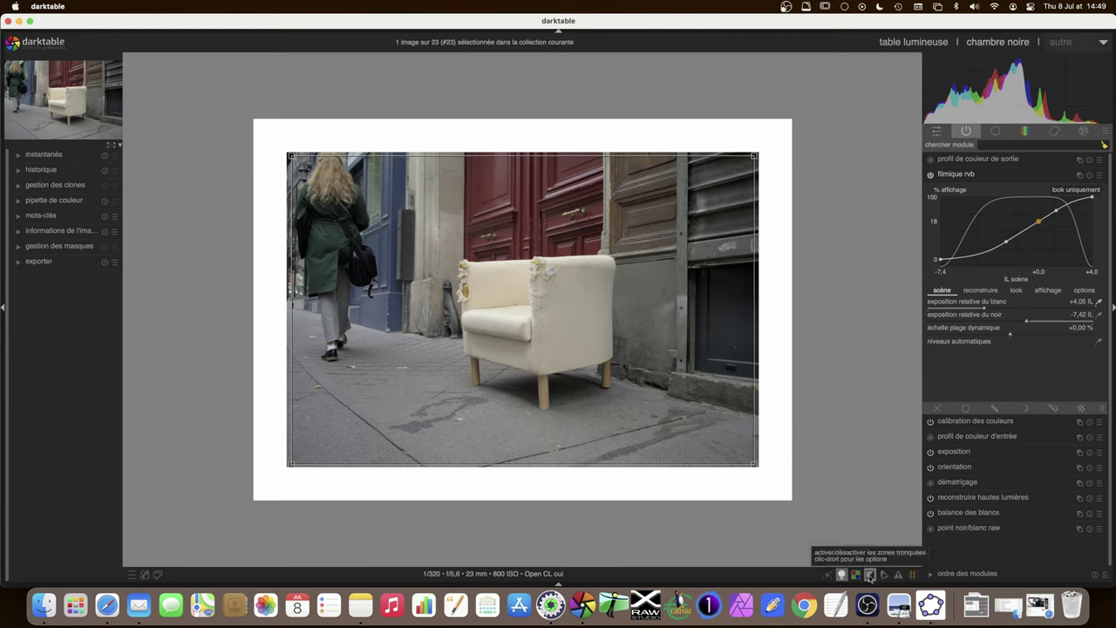
left_click(869, 575)
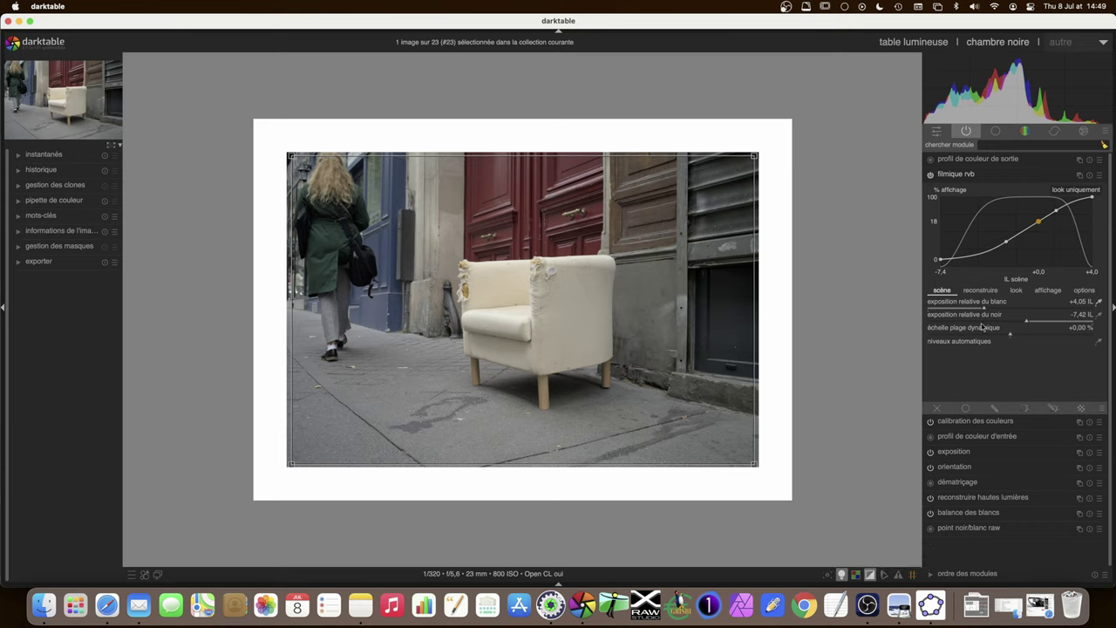
Try lower white relative exposure values, then scroll it back up toward +4.05 EV.
scroll(985, 312, "down", 1)
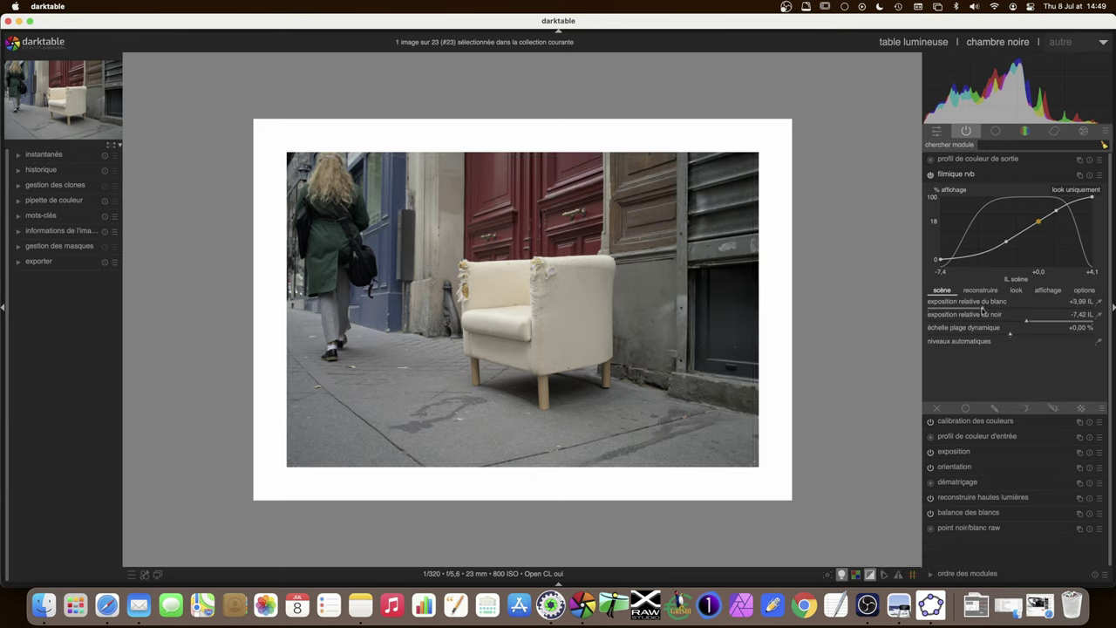
scroll(981, 308, "down", 2)
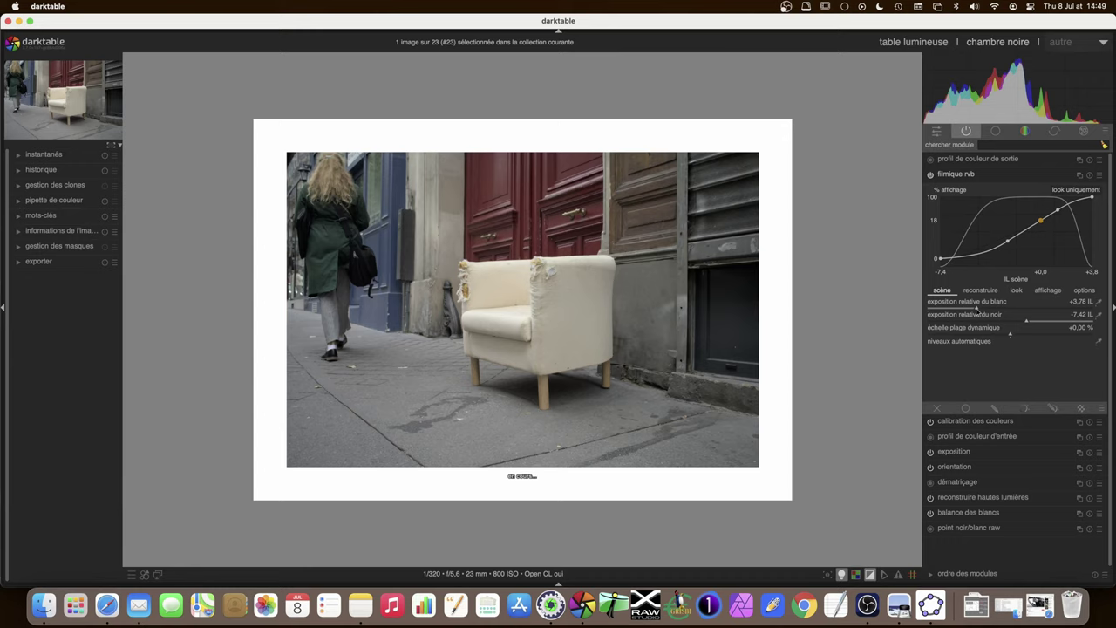
scroll(969, 311, "down", 1)
left_click_drag(967, 311, 961, 312)
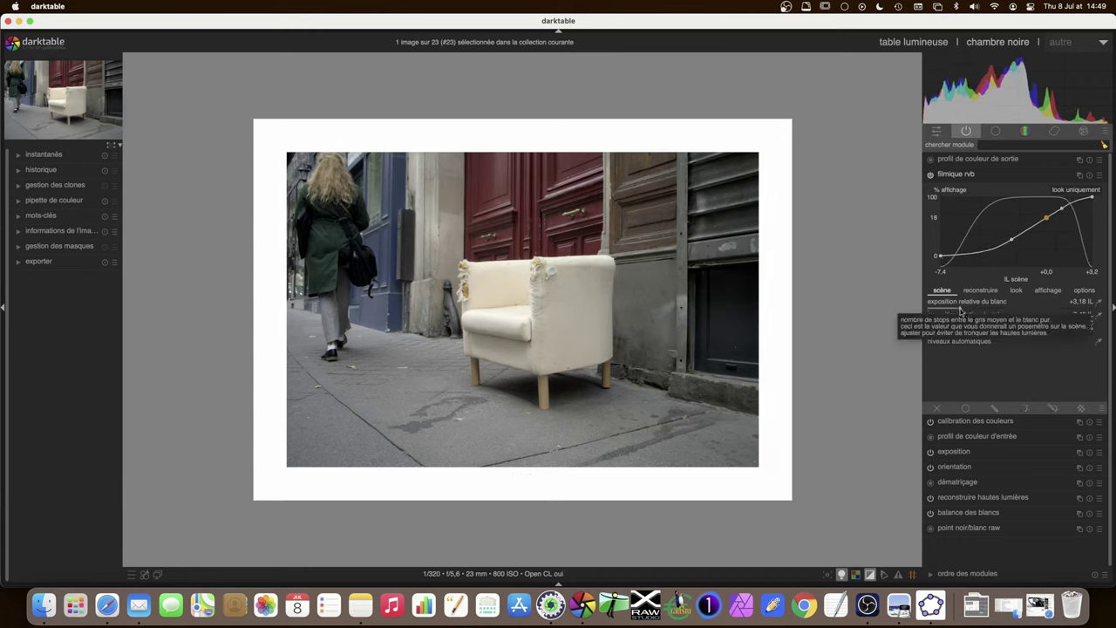
left_click_drag(958, 311, 961, 311)
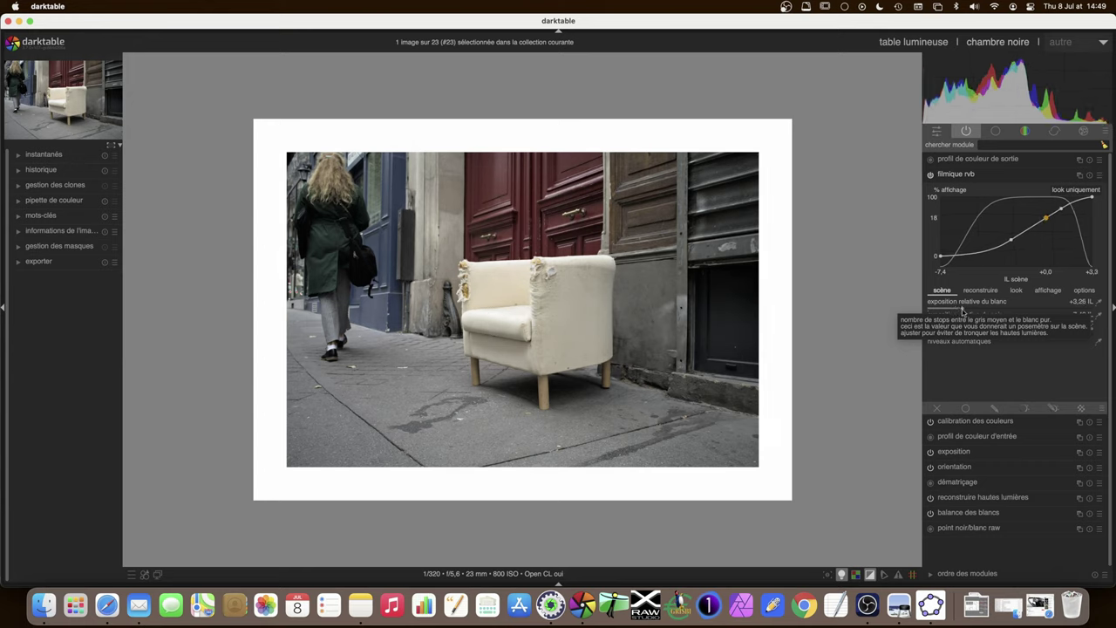
left_click_drag(963, 311, 967, 311)
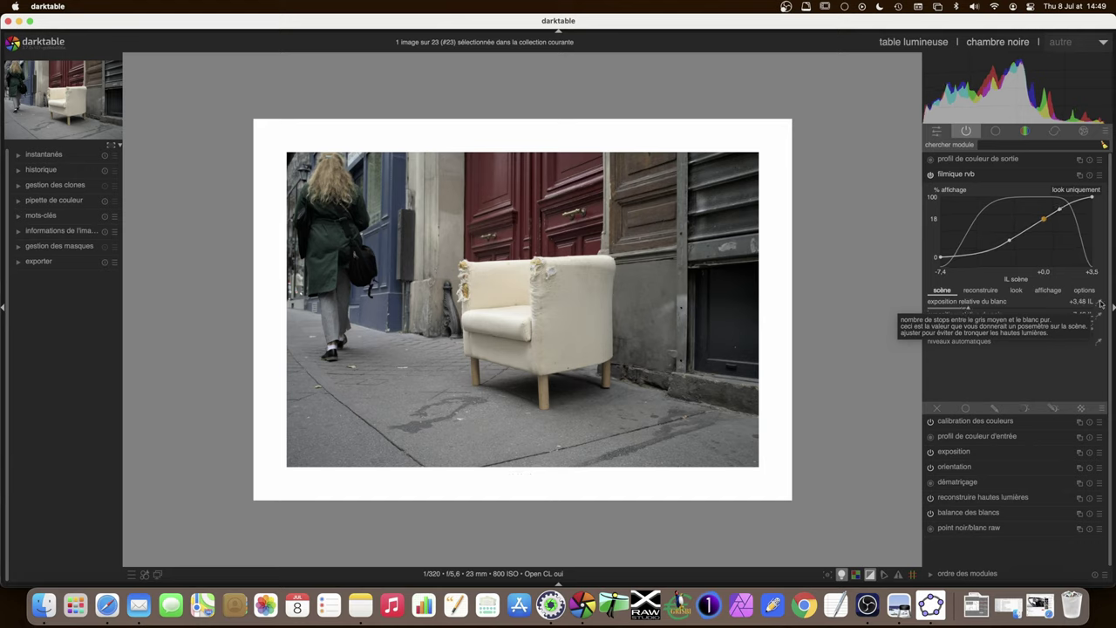
scroll(1100, 303, "up", 5)
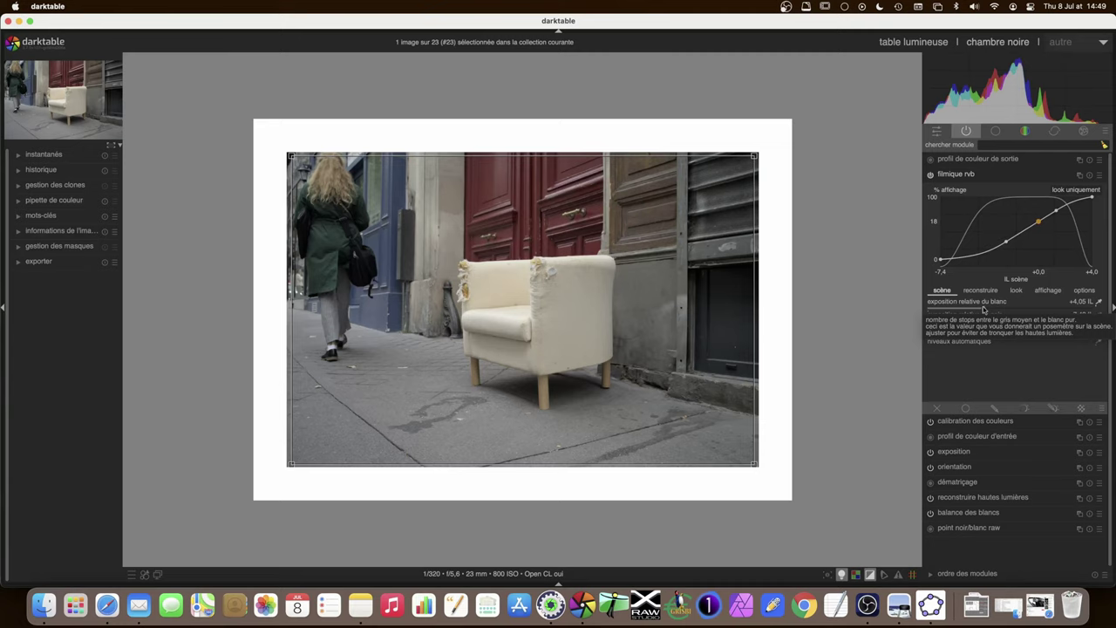
Drag filmic white relative exposure to +3.84 EV and black relative exposure to -5.75 EV.
left_click_drag(982, 306, 980, 311)
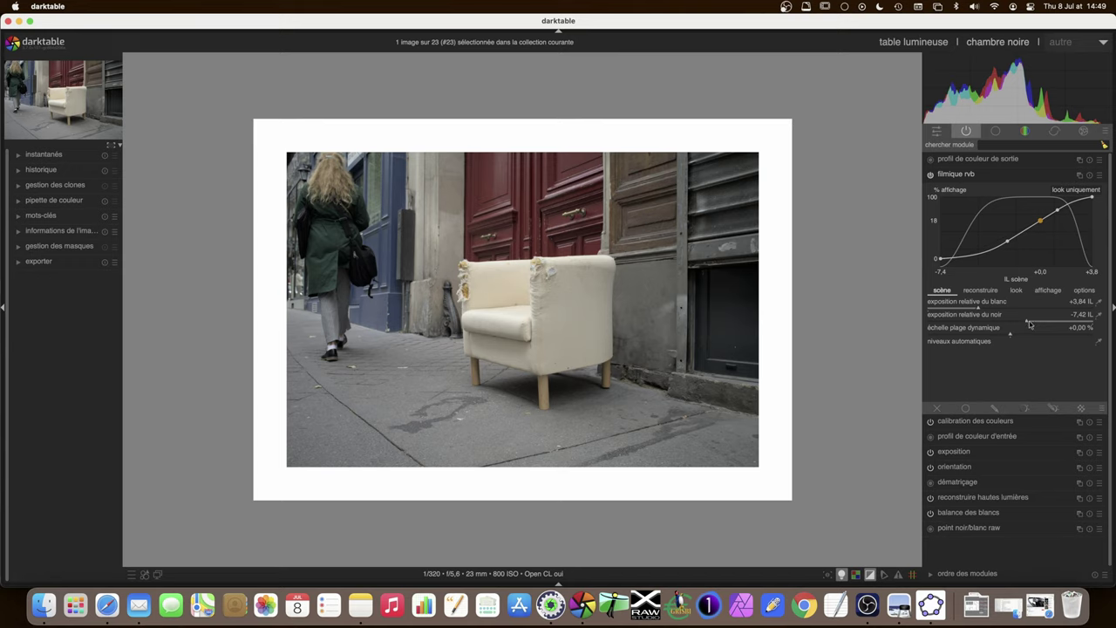
left_click_drag(1028, 323, 1055, 322)
left_click_drag(1054, 323, 1068, 323)
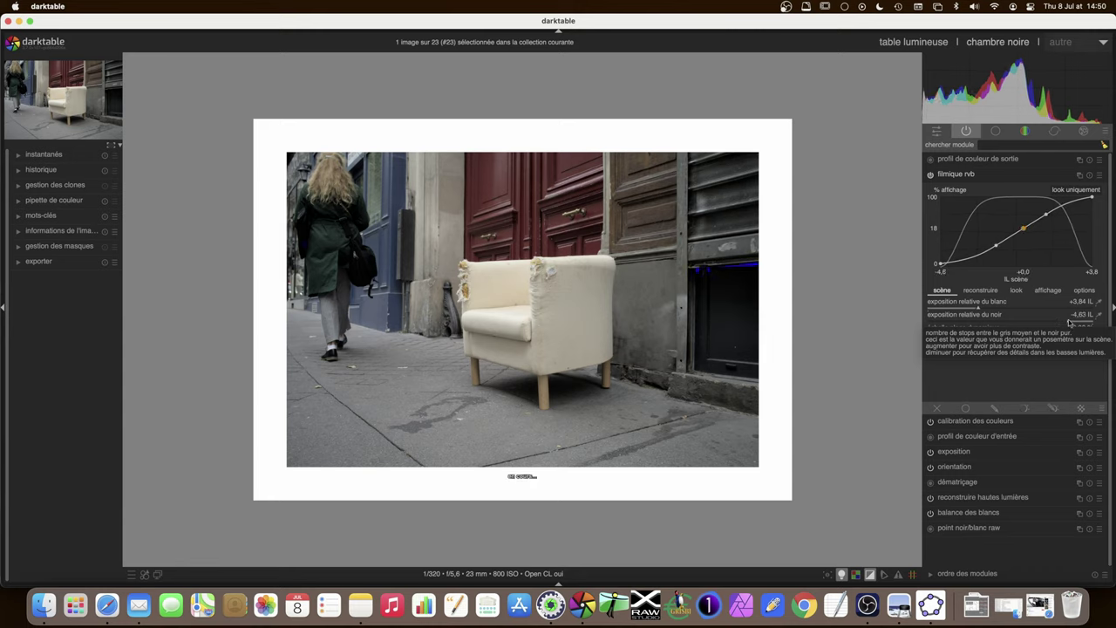
left_click_drag(1069, 322, 1052, 323)
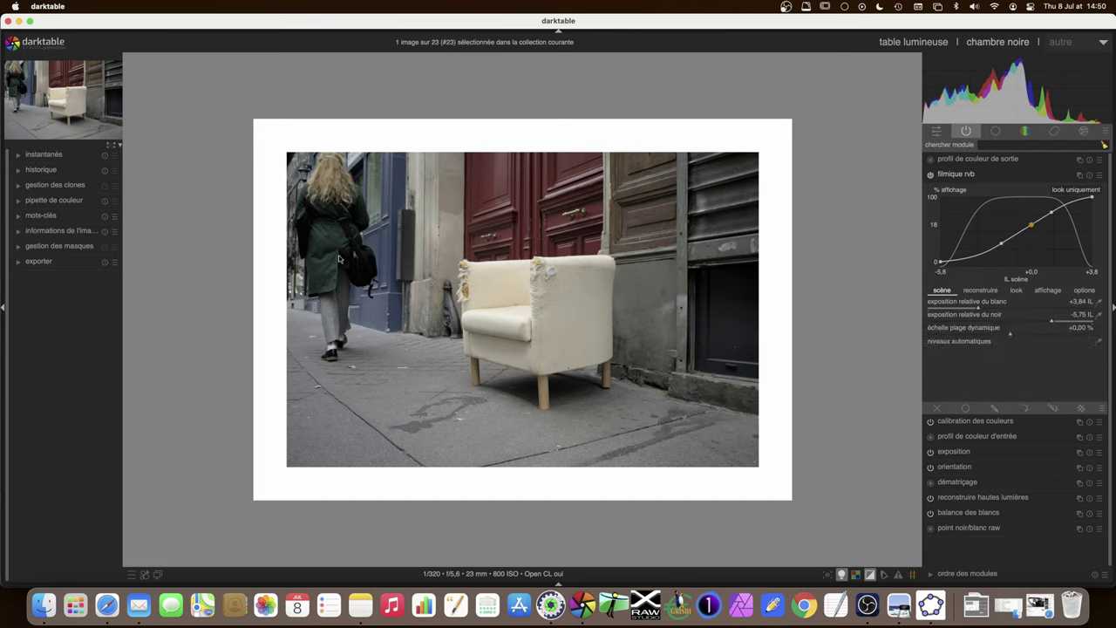
In filmic rgb's look tab, set contrast 1.595 and latitude 38.31 %, then collapse the module.
left_click(1016, 291)
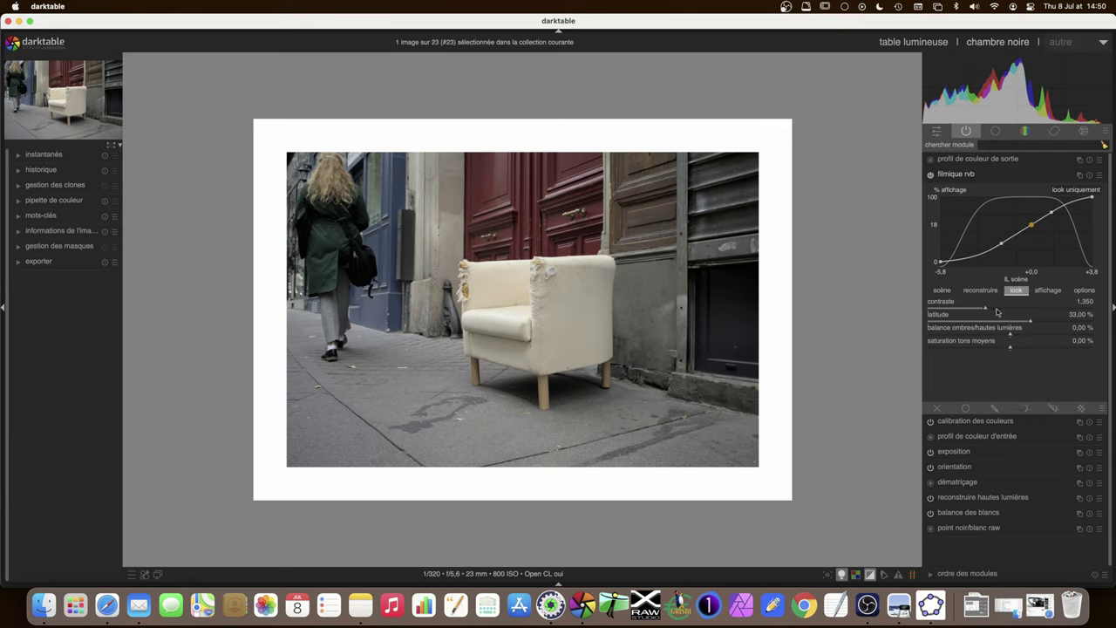
left_click(1082, 289)
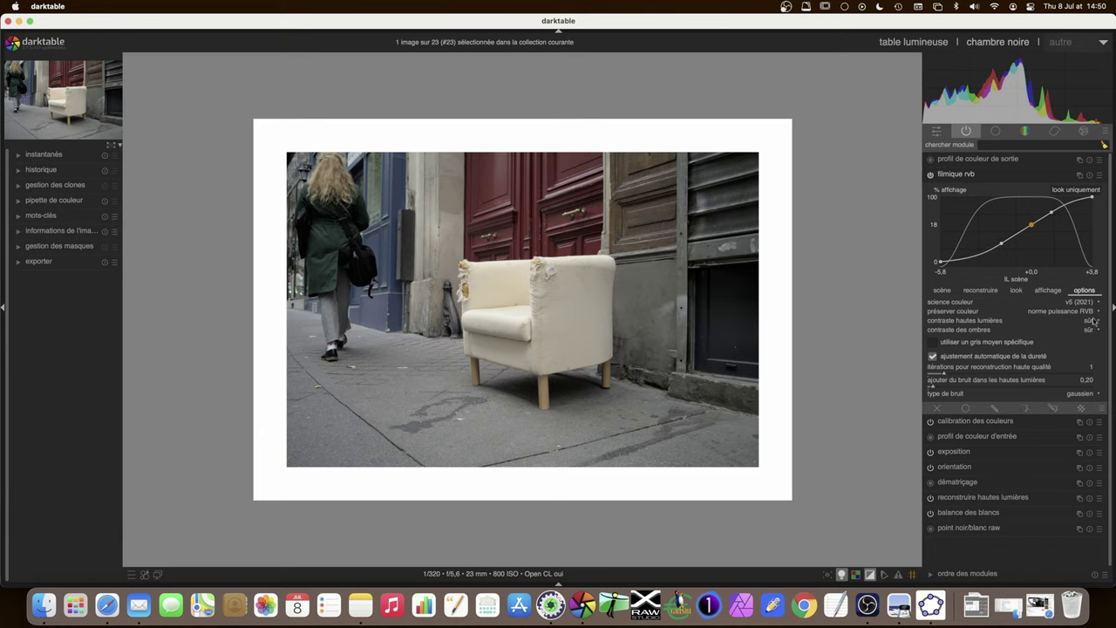
left_click(1015, 290)
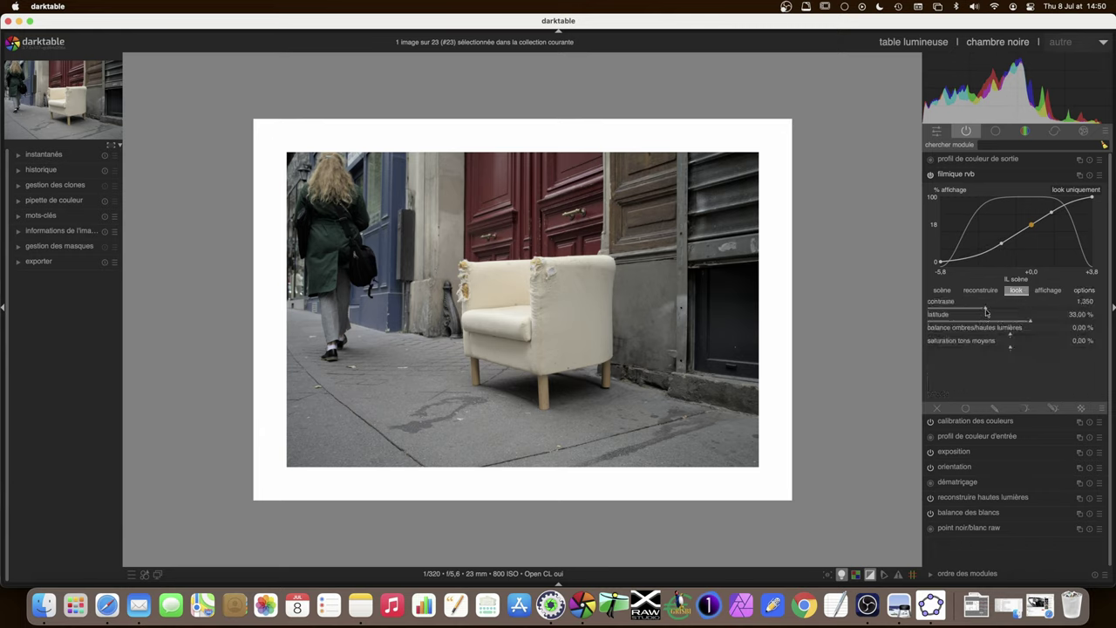
left_click_drag(986, 311, 1026, 310)
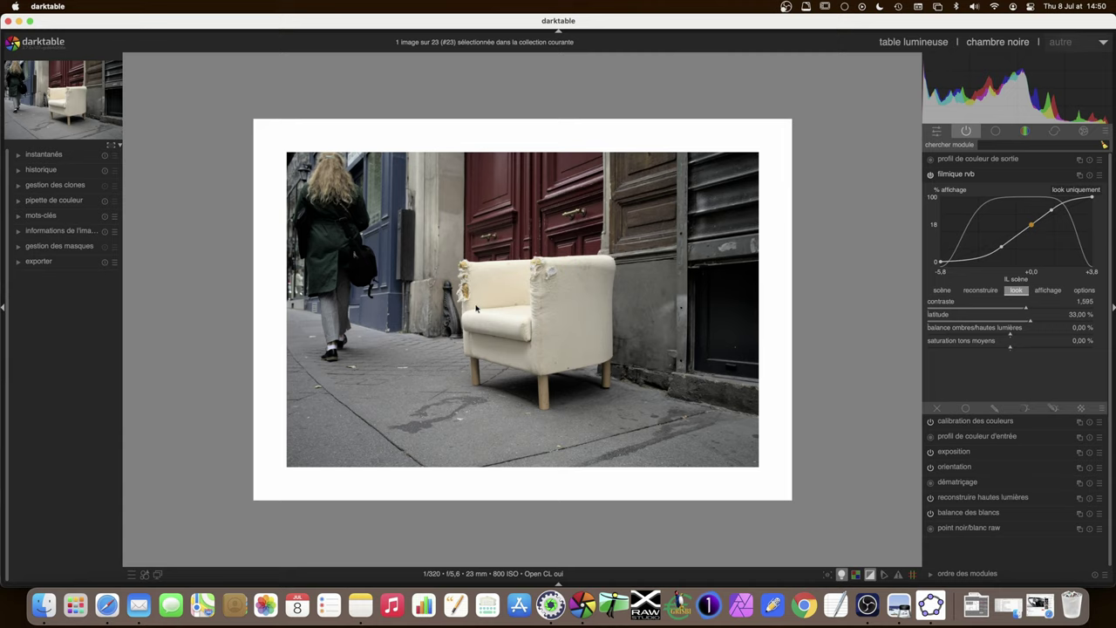
left_click_drag(1031, 322, 1049, 323)
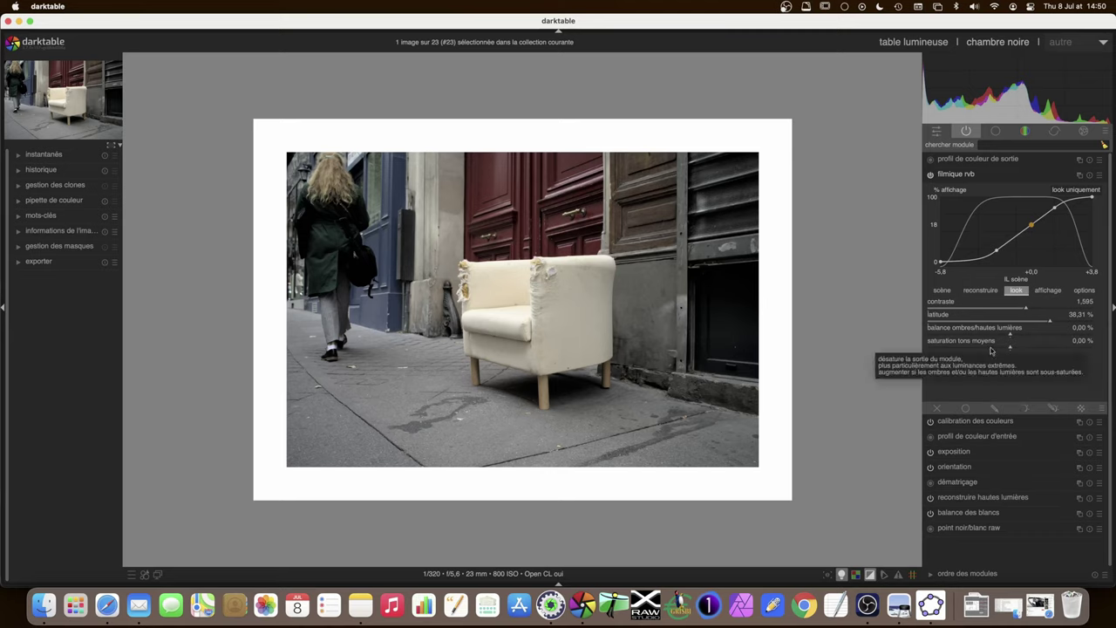
left_click(953, 174)
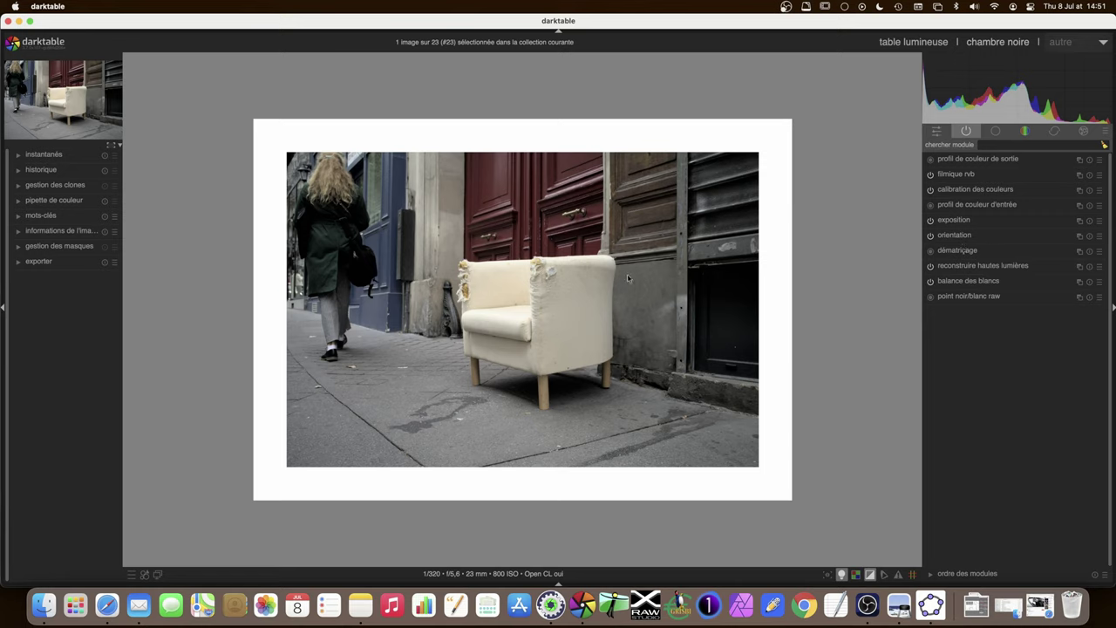
Briefly check color calibration, white balance and filmic rgb, then show the color module group.
left_click(980, 192)
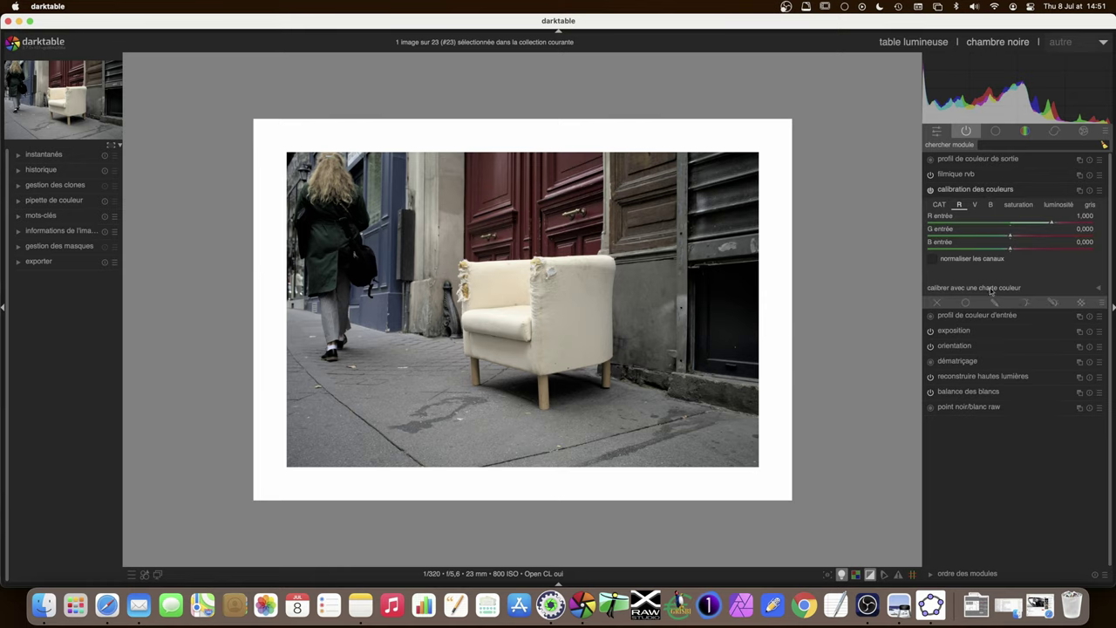
left_click(967, 392)
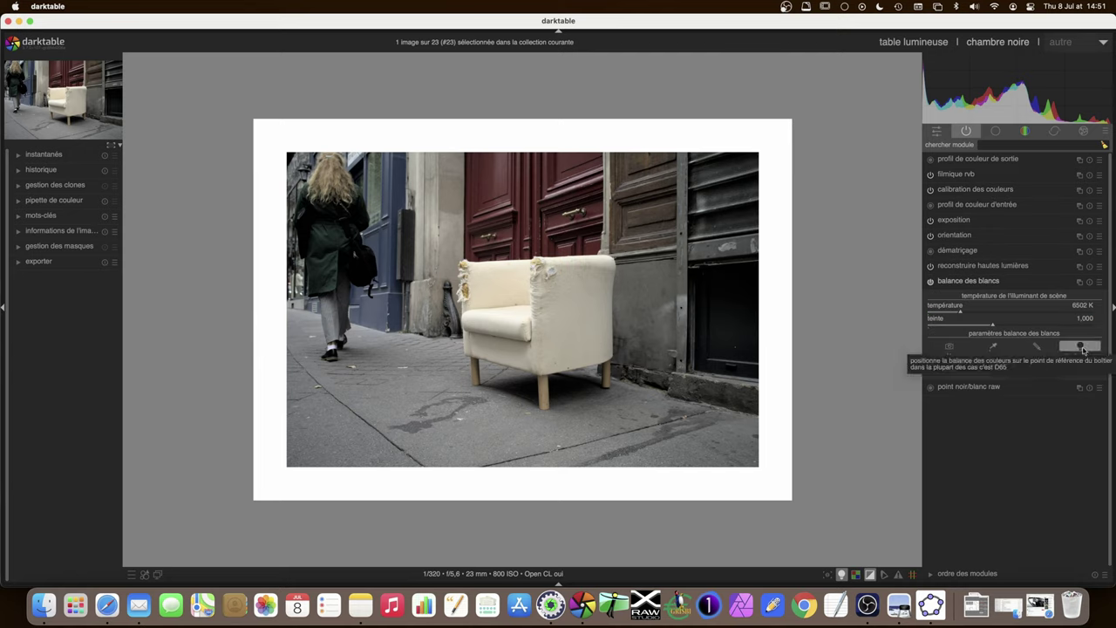
left_click(978, 190)
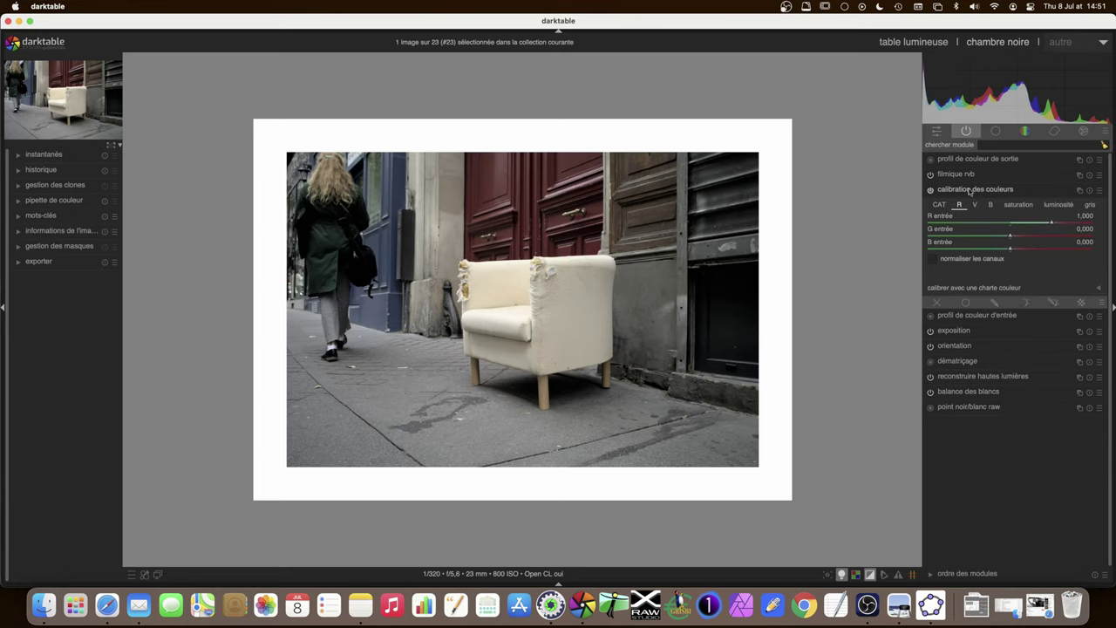
left_click(970, 190)
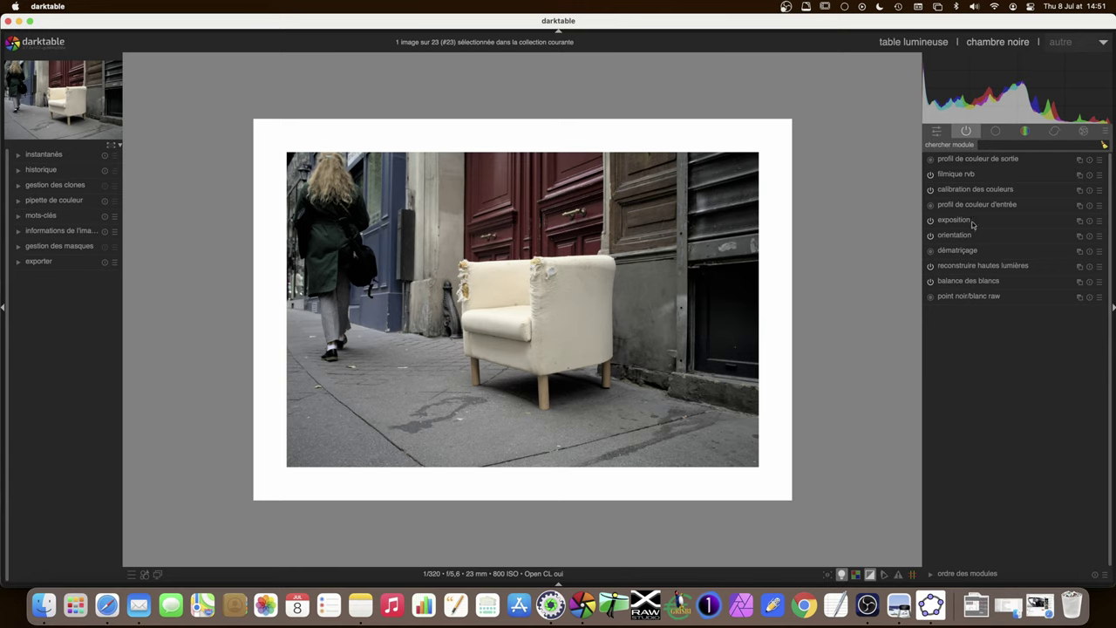
left_click(956, 173)
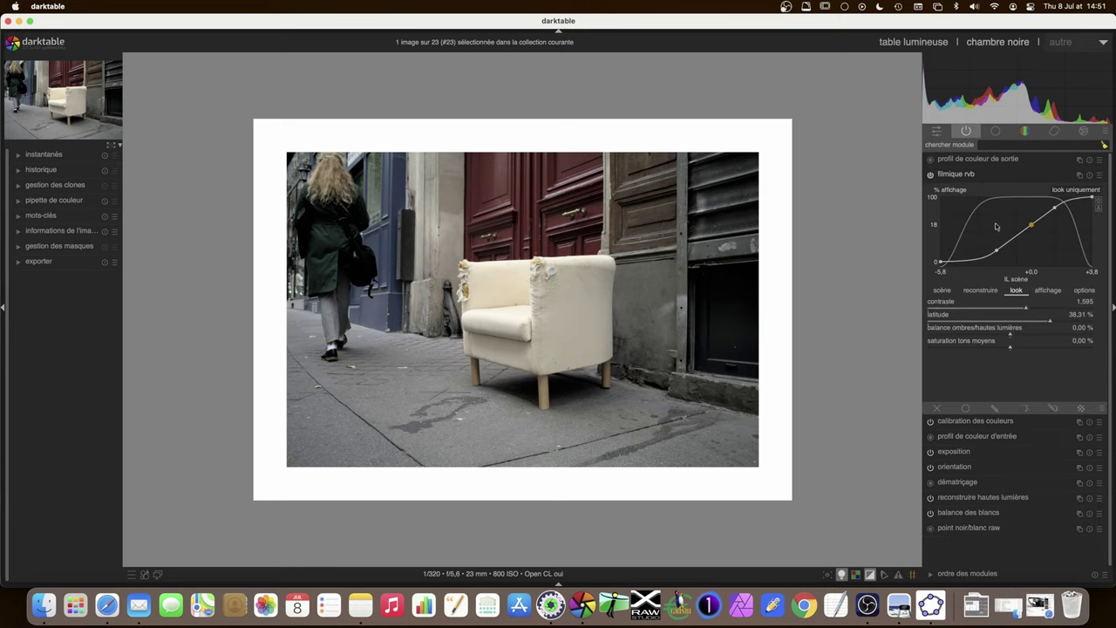
left_click(962, 176)
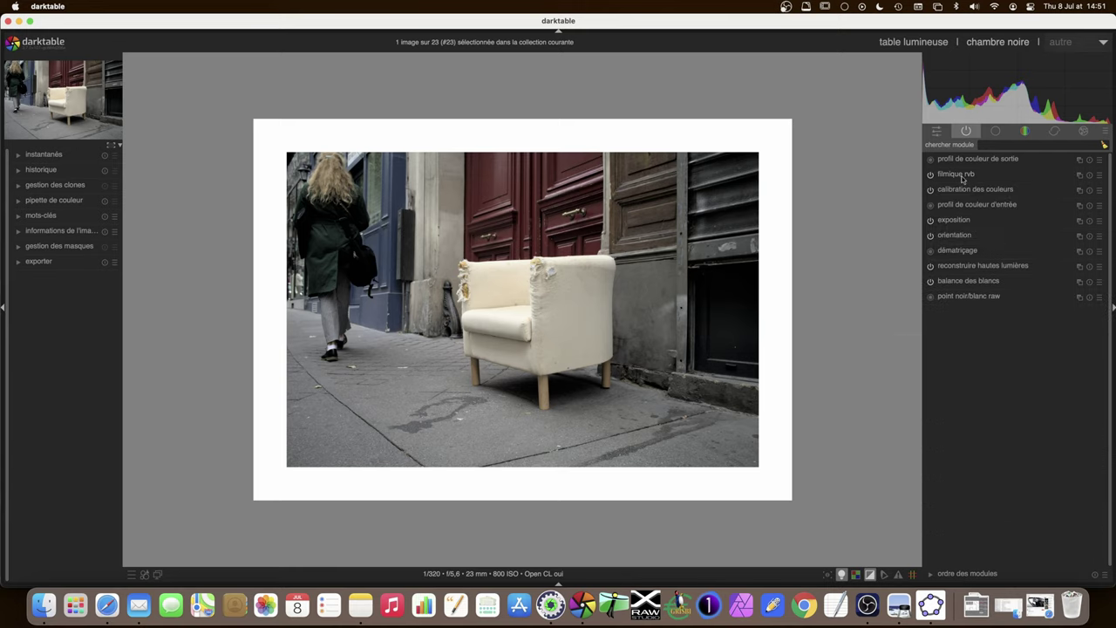
left_click(1024, 131)
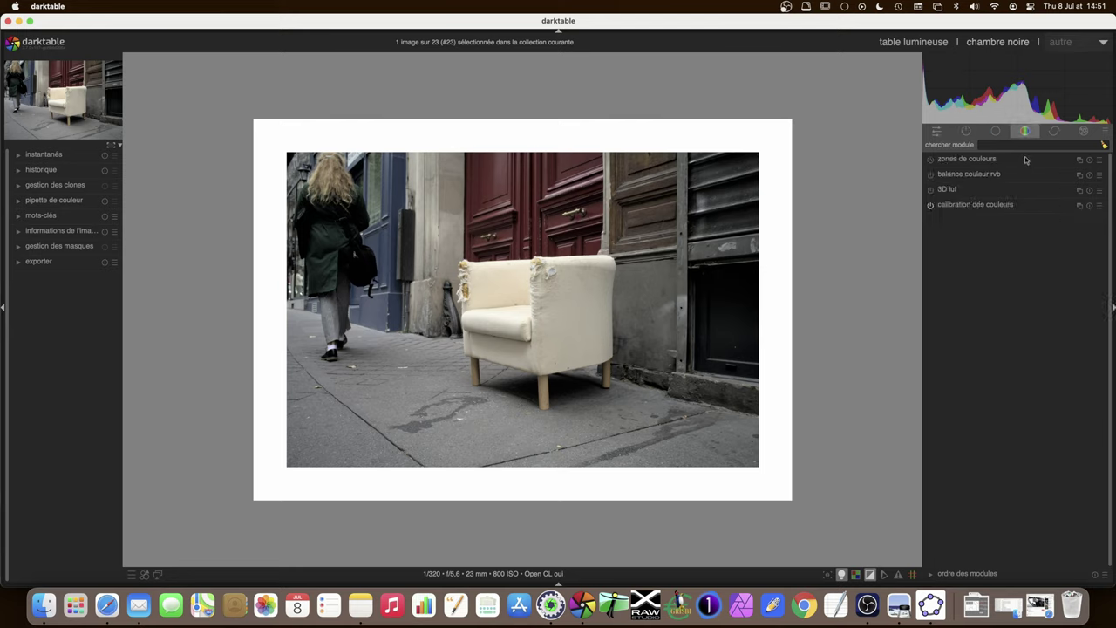
Expand color balance rgb and turn off color assessment mode to enlarge the photo.
left_click(978, 177)
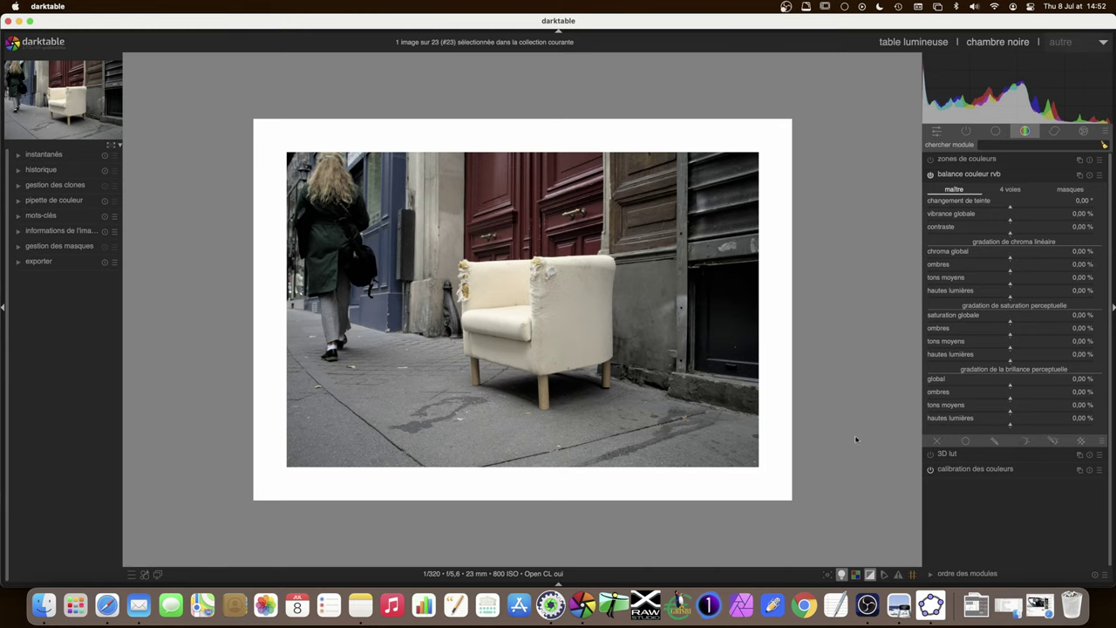
left_click(842, 575)
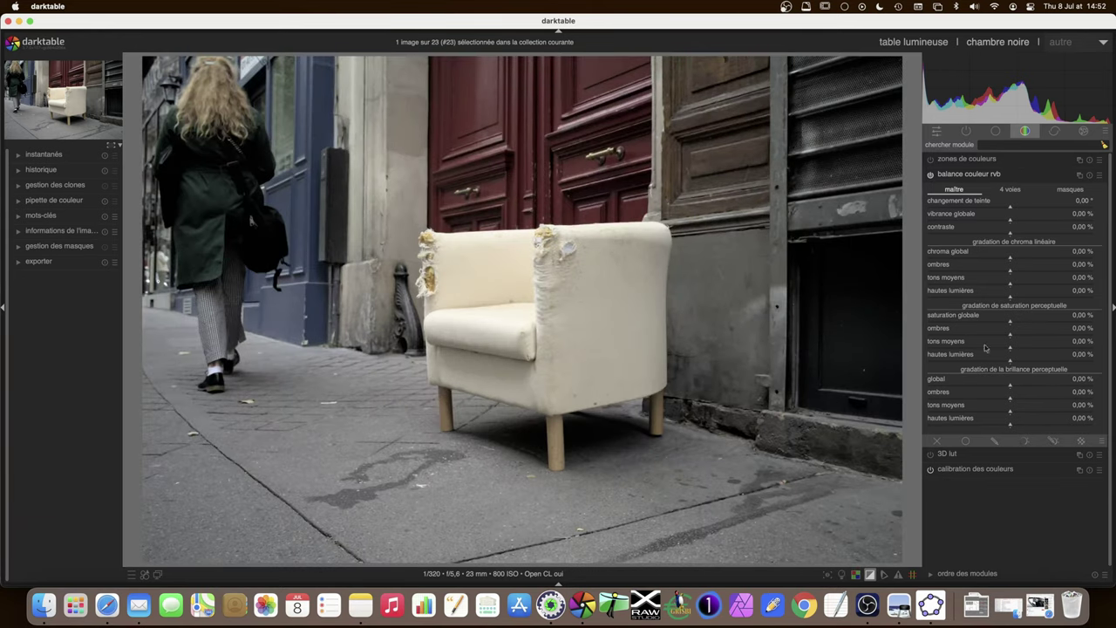
left_click_drag(1011, 223, 1027, 223)
left_click_drag(1027, 223, 1053, 223)
left_click_drag(1057, 221, 1058, 222)
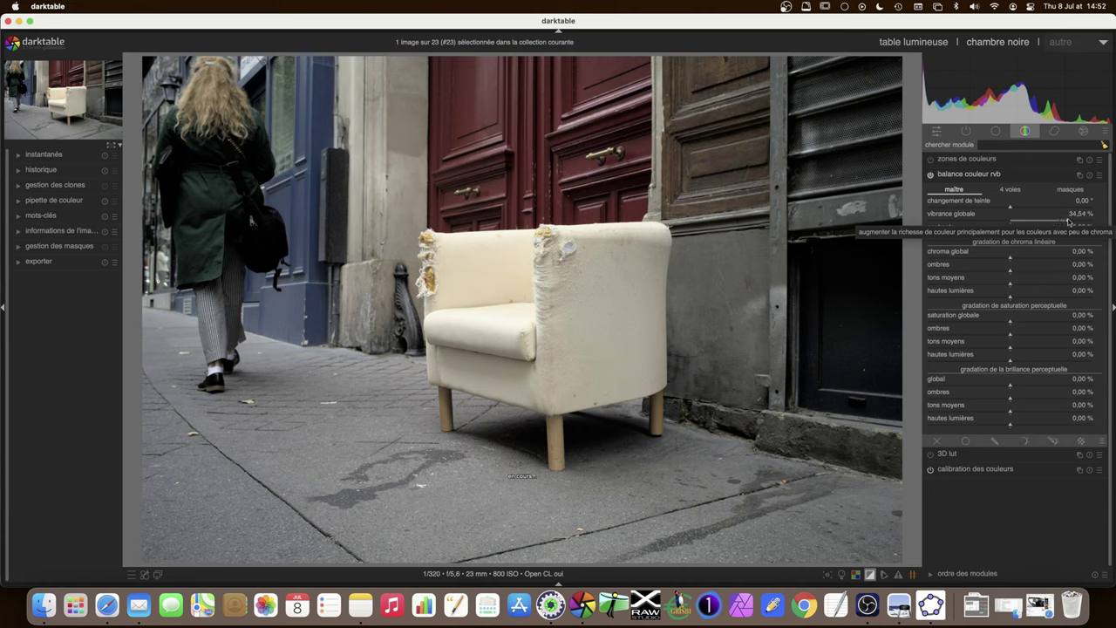
left_click_drag(1058, 222, 1094, 222)
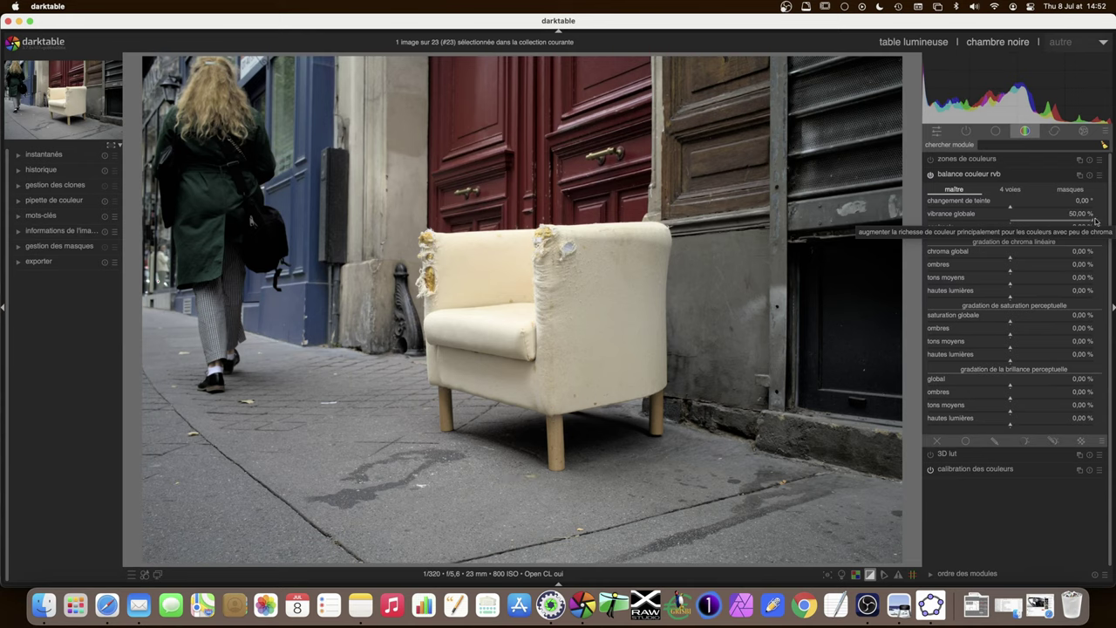
left_click_drag(1095, 221, 1079, 222)
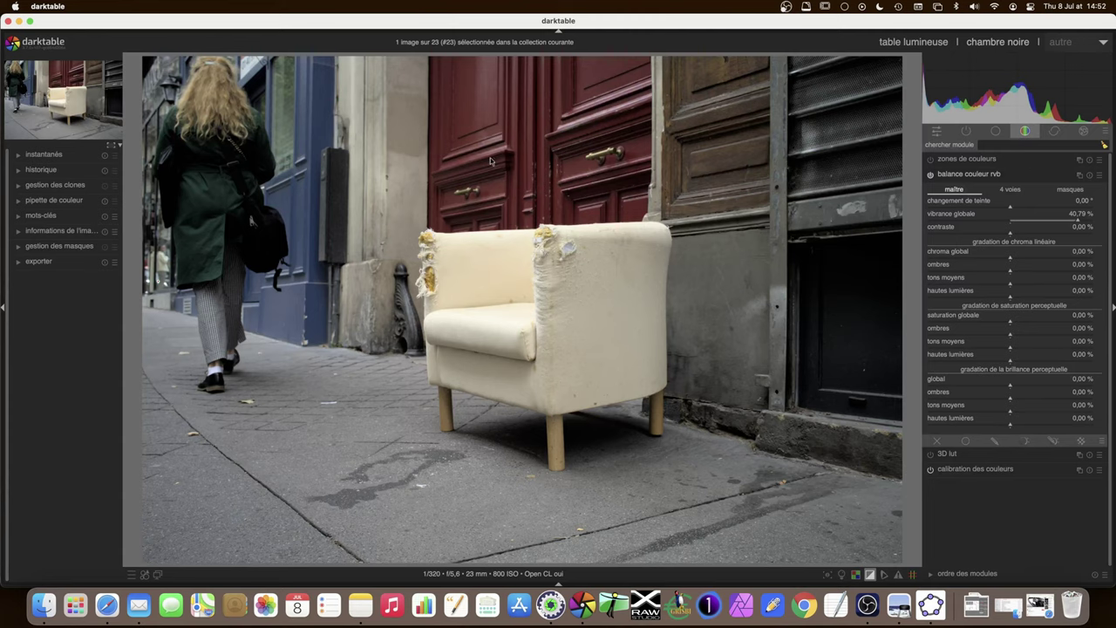
left_click_drag(1078, 222, 1088, 223)
scroll(1088, 223, "down", 3)
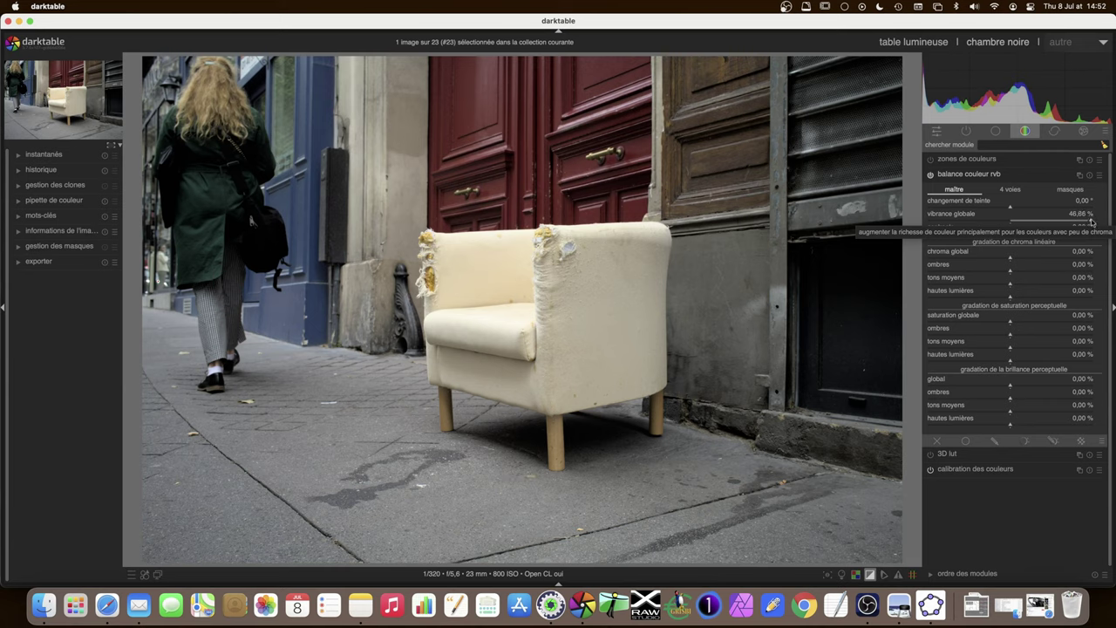
mouse_move(1088, 222)
left_mouse_down()
mouse_move(1003, 222)
mouse_move(1087, 222)
left_mouse_up()
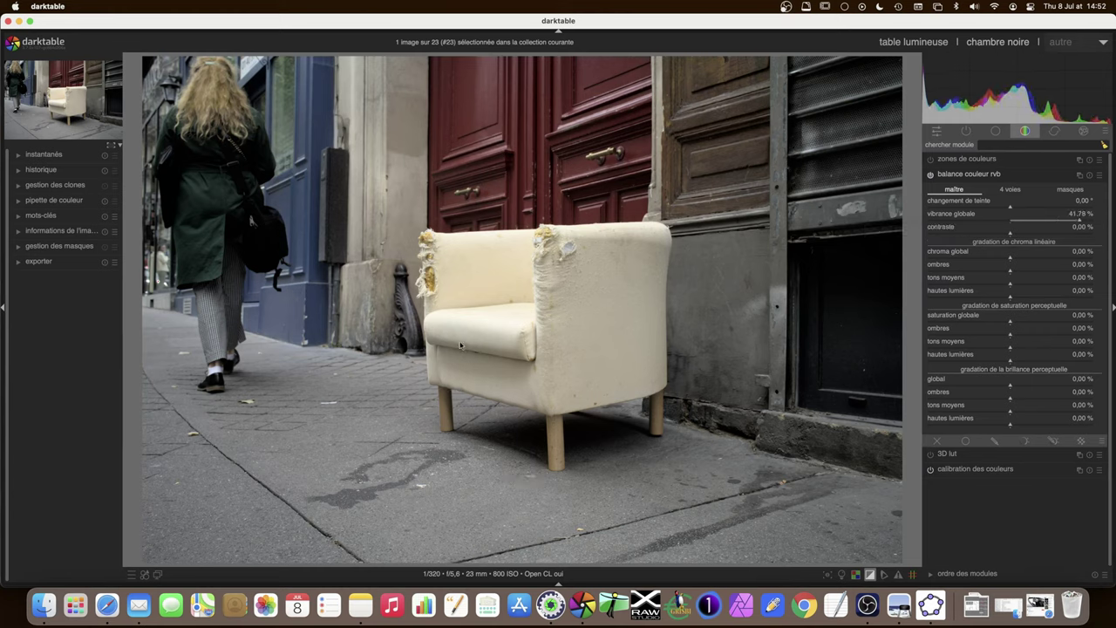
left_click(31, 154)
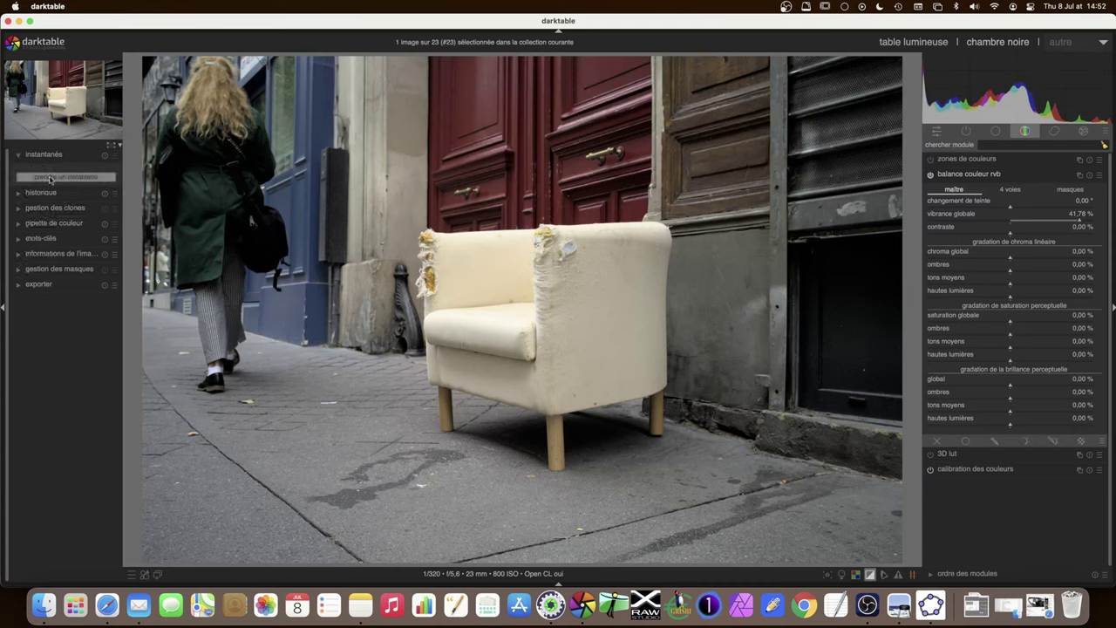
Take a snapshot, drag global vibrance down to about 20 %, then reset it to 0 %.
left_click(49, 180)
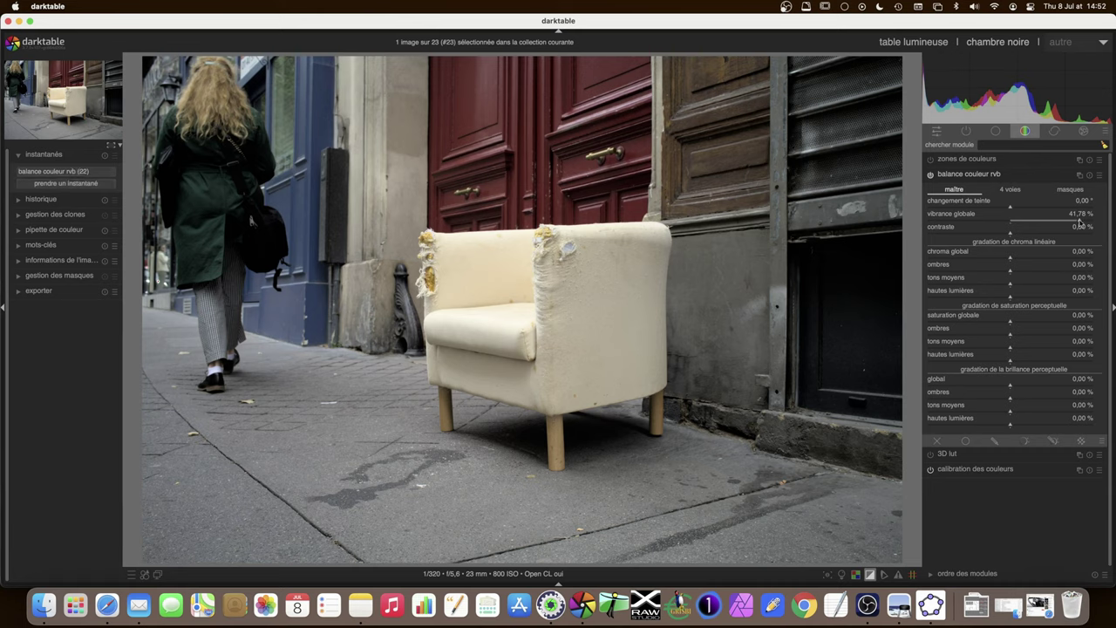
left_click_drag(1079, 223, 1043, 224)
double_click(1044, 224)
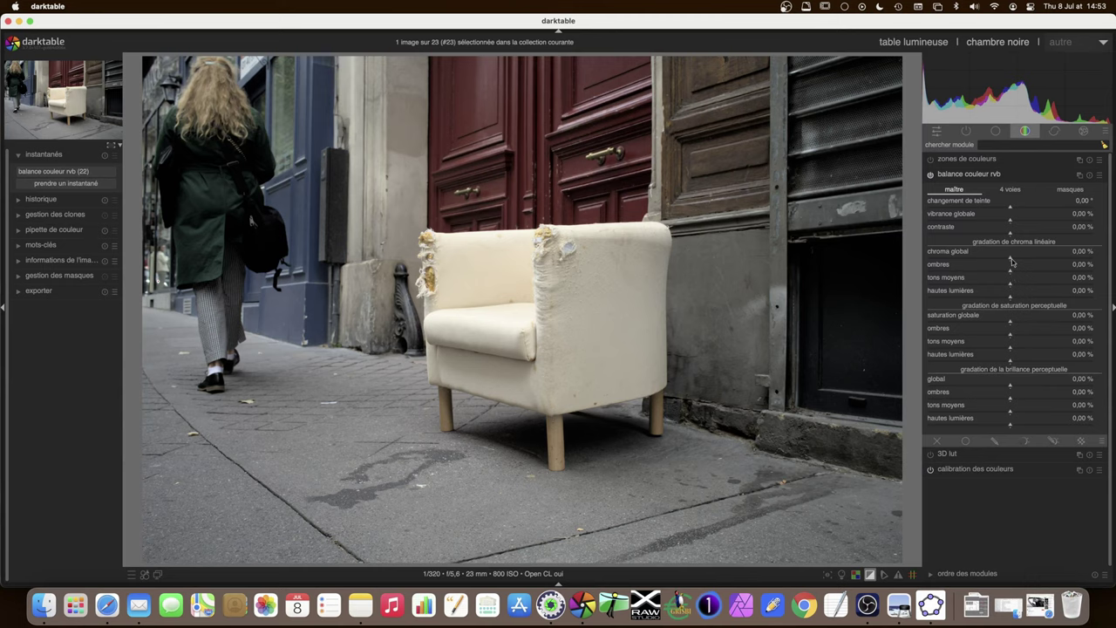
Raise global chroma step by step to 50 %, then select the saved snapshot.
left_click_drag(1011, 262, 1015, 262)
mouse_move(1015, 261)
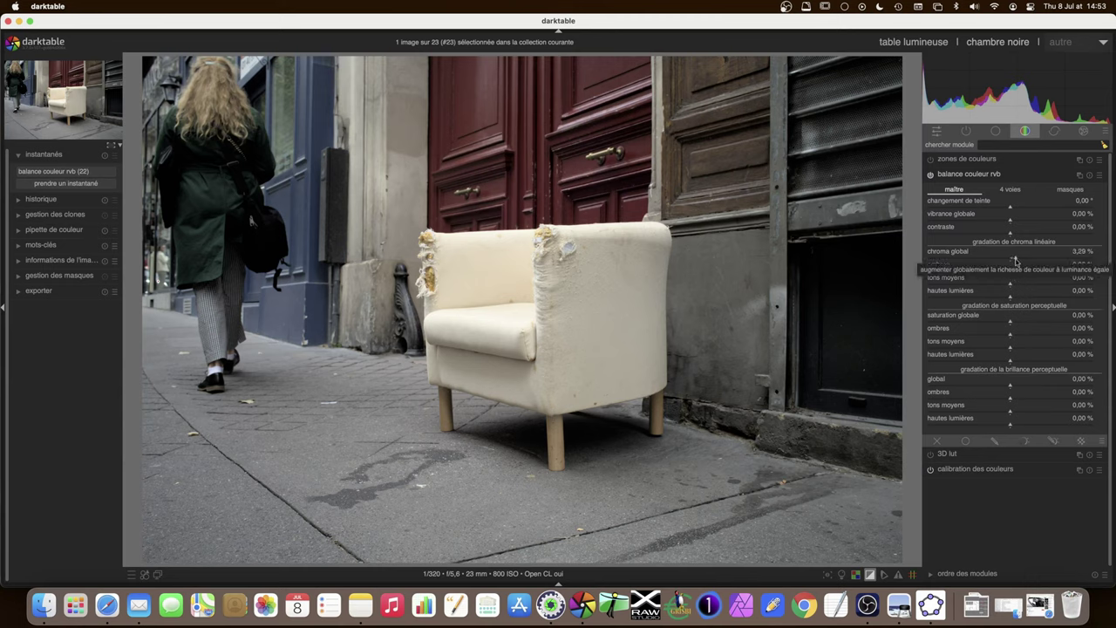
left_click_drag(1016, 261, 1034, 262)
left_click_drag(1035, 261, 1060, 260)
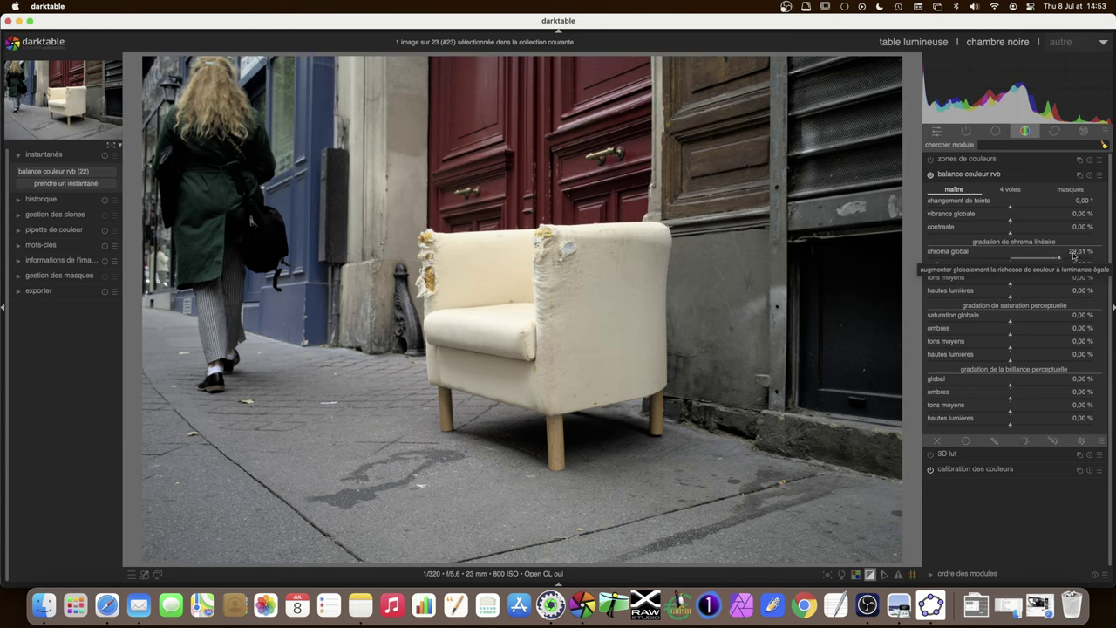
scroll(1072, 253, "up", 1)
left_click_drag(1059, 259, 1074, 259)
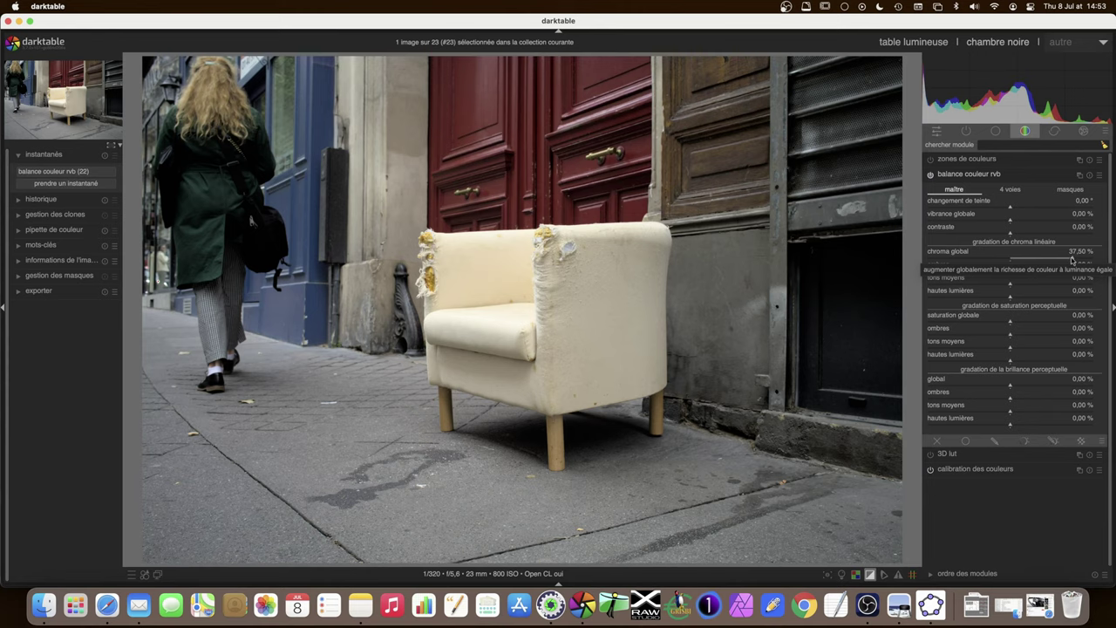
left_click_drag(1073, 260, 1102, 259)
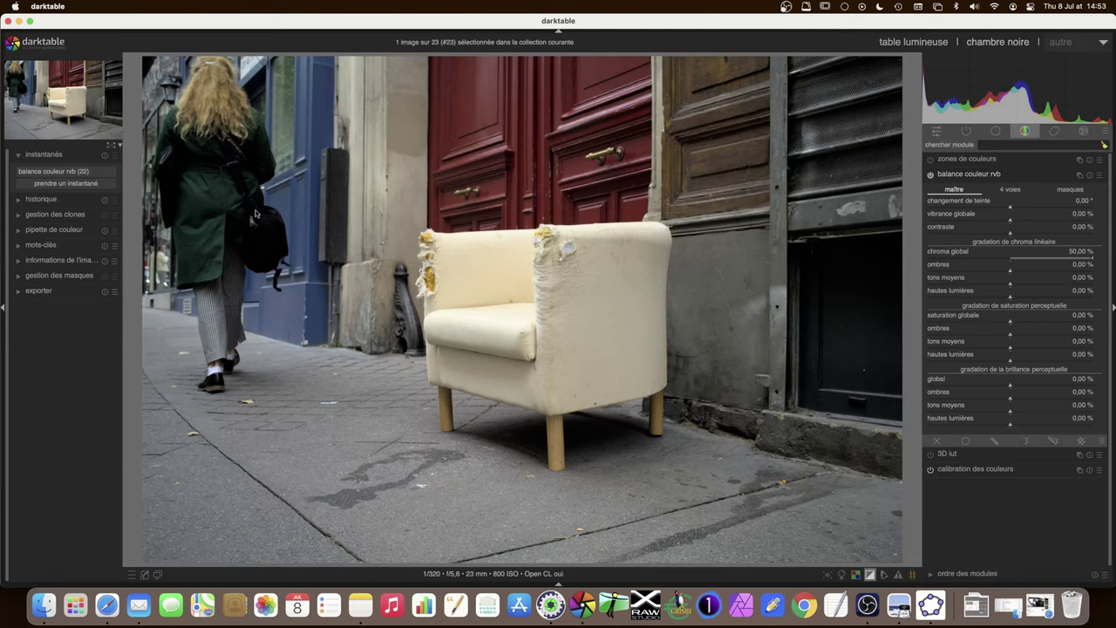
left_click(77, 172)
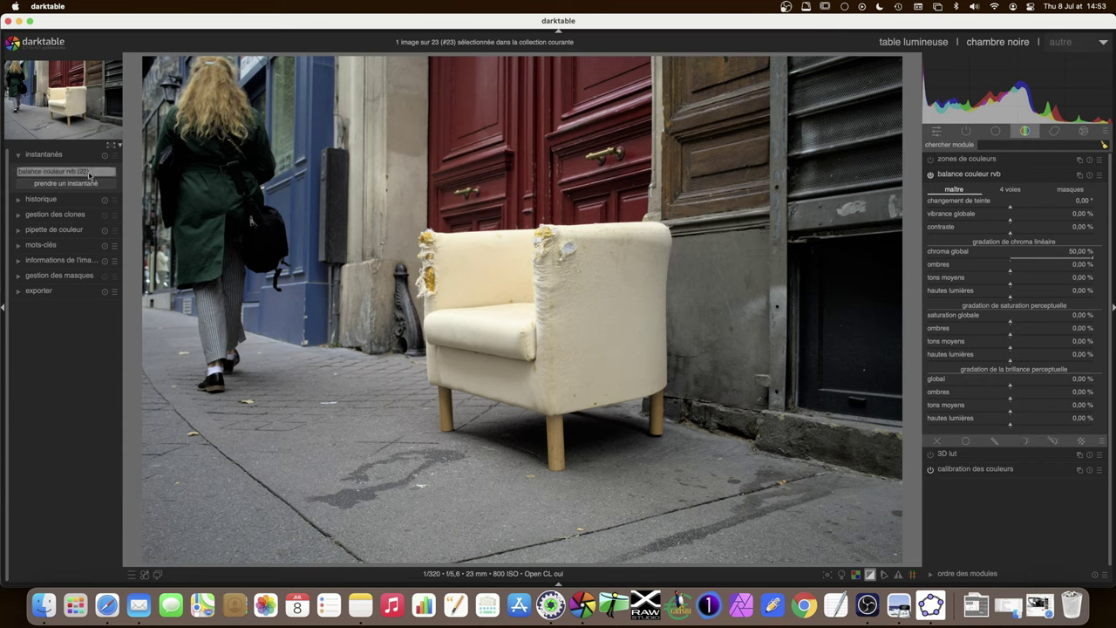
Show the snapshot split view and sweep the divider across the armchair photo.
left_click(88, 175)
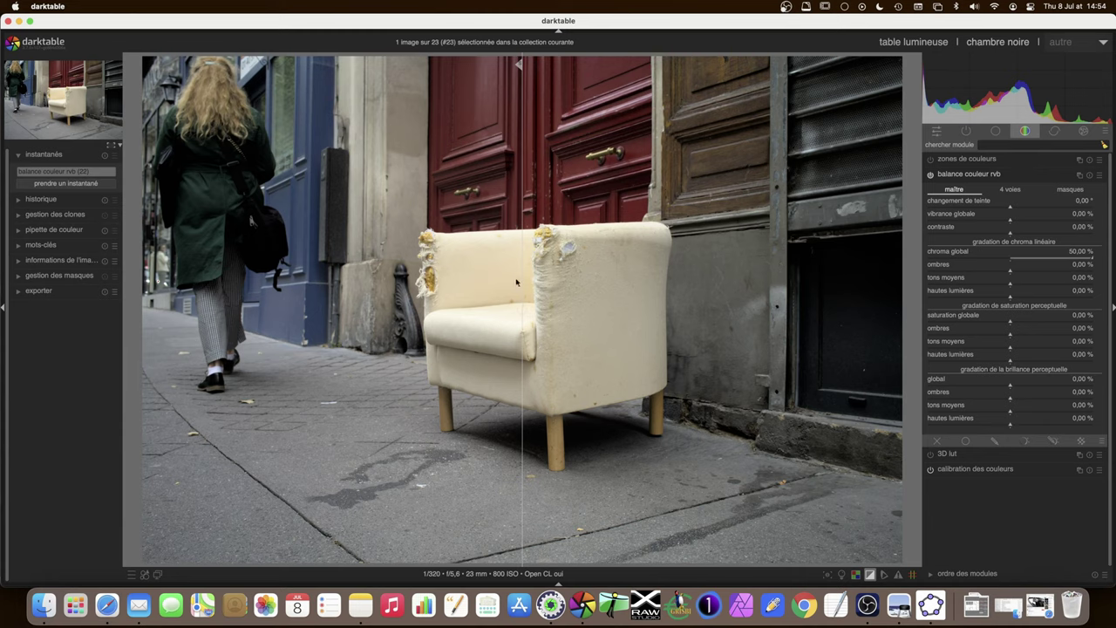
mouse_move(519, 283)
left_mouse_down()
mouse_move(441, 285)
mouse_move(903, 266)
left_mouse_up()
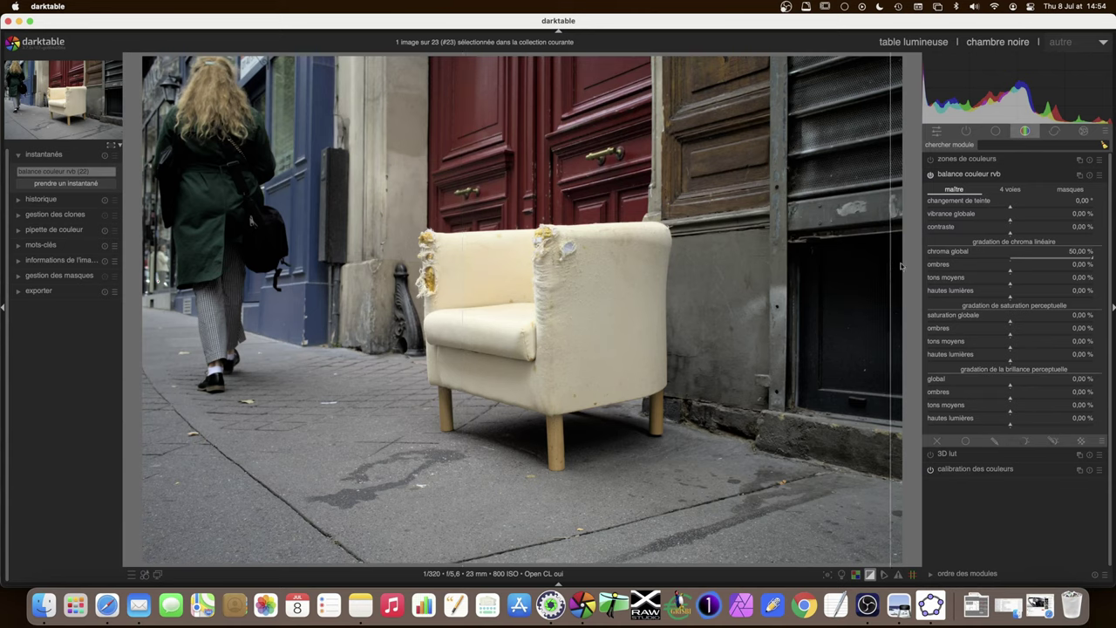
mouse_move(903, 266)
left_mouse_down()
mouse_move(396, 248)
mouse_move(678, 244)
mouse_move(374, 236)
left_mouse_up()
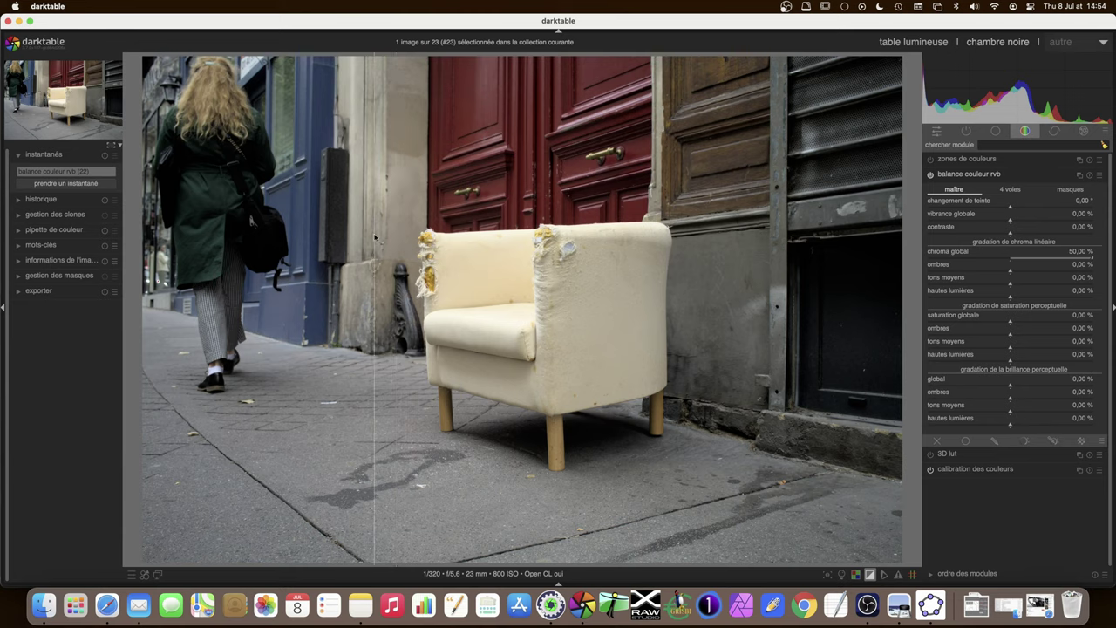
mouse_move(375, 235)
left_mouse_down()
mouse_move(687, 234)
mouse_move(163, 223)
mouse_move(178, 221)
left_mouse_up()
mouse_move(245, 218)
left_mouse_down()
mouse_move(870, 224)
mouse_move(666, 210)
mouse_move(154, 206)
mouse_move(479, 211)
mouse_move(193, 210)
left_mouse_up()
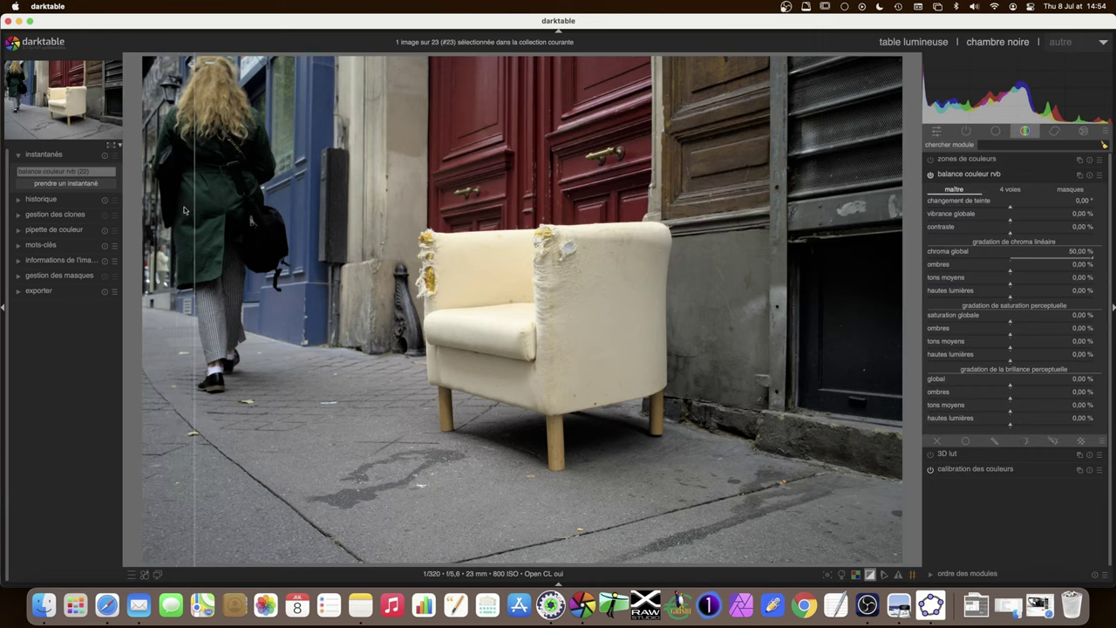
Delete the saved snapshot and reset global chroma to zero.
left_click(104, 157)
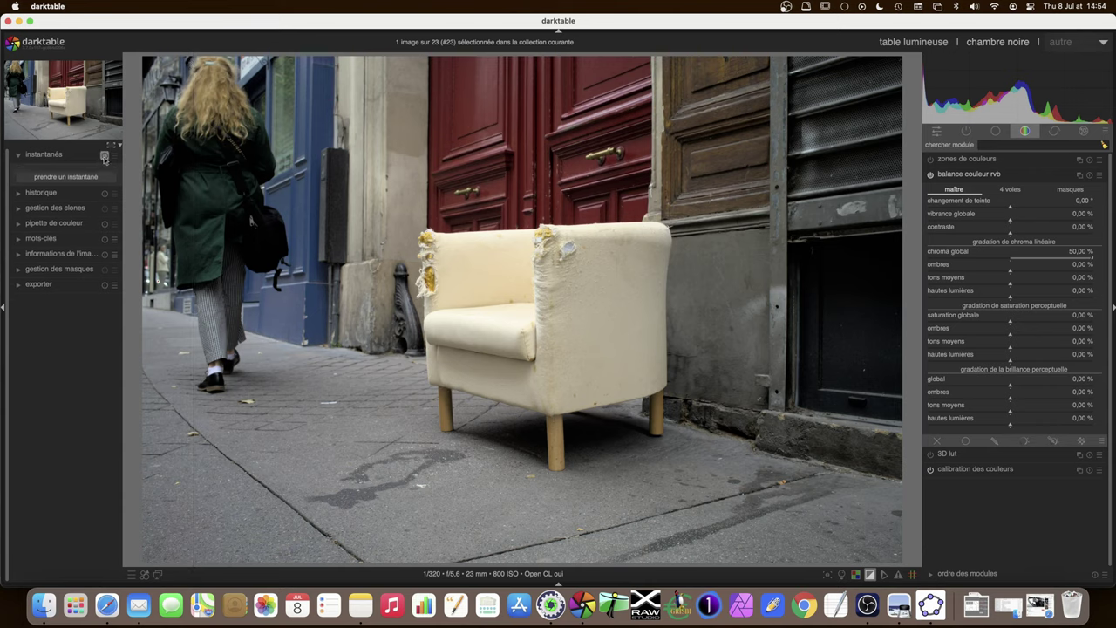
left_click(1010, 261)
double_click(1010, 261)
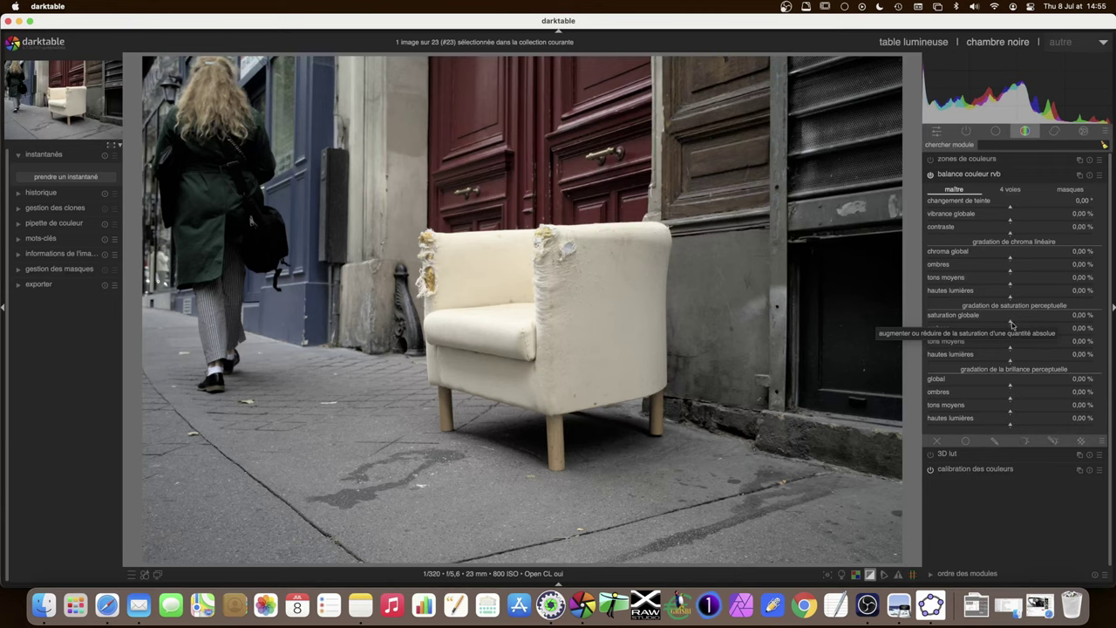
Try global saturation up to about 15 %, reset shadows saturation, then drop global saturation under 1 %.
scroll(1011, 324, "up", 1)
left_click_drag(1011, 324, 917, 324)
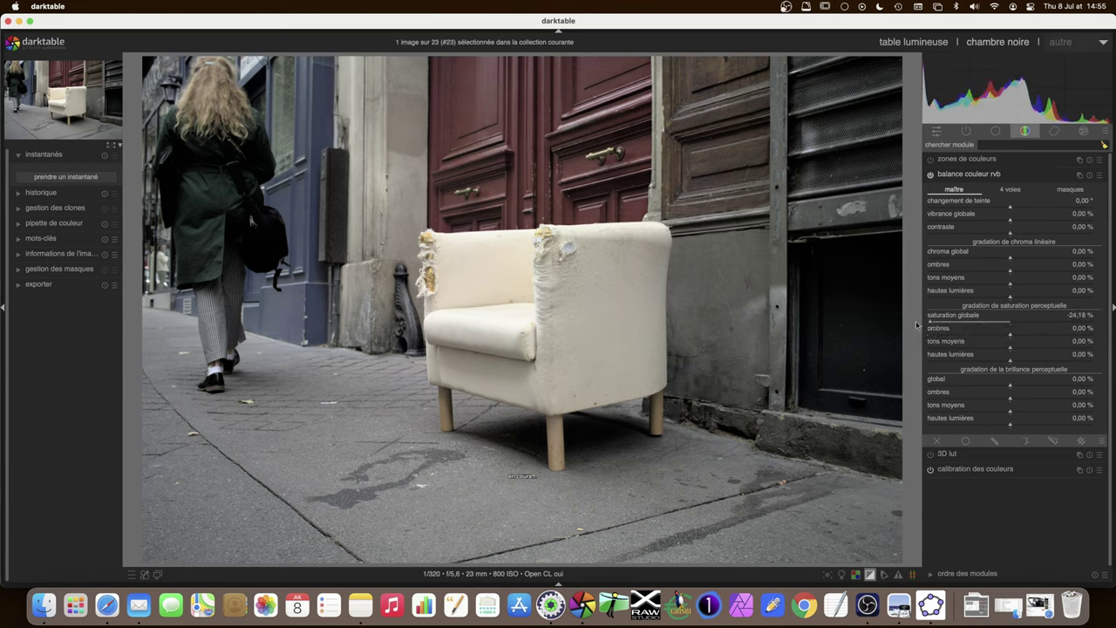
left_click_drag(915, 324, 1074, 325)
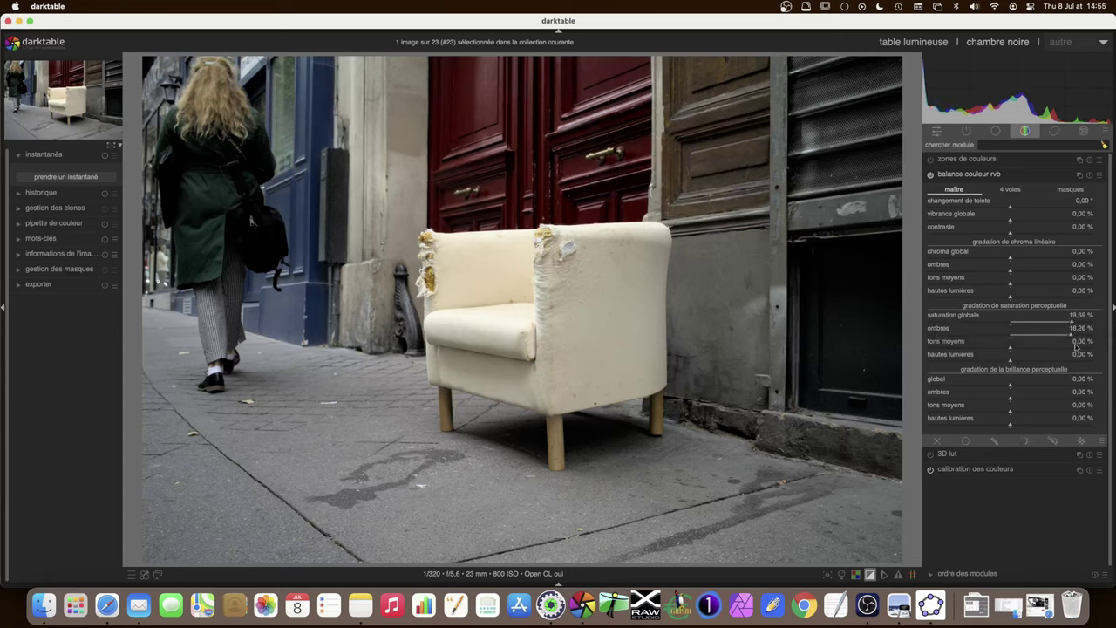
double_click(1071, 336)
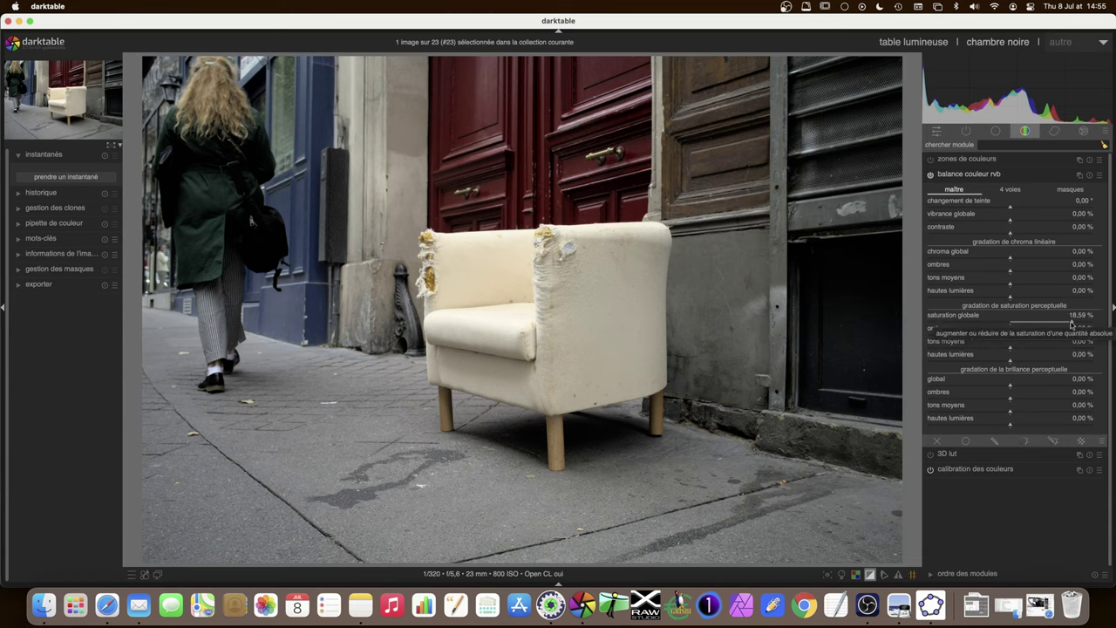
left_click_drag(1071, 324, 1061, 326)
left_click_drag(1017, 324, 1012, 324)
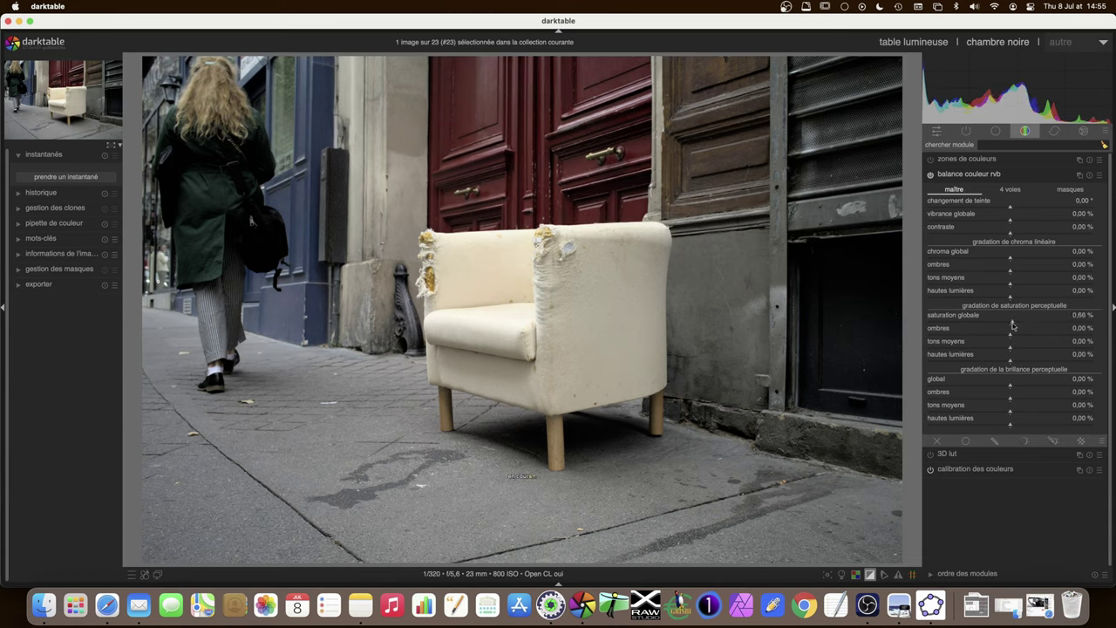
Twice compare global chroma at about 42 % before returning it near zero.
left_click_drag(1011, 254, 1078, 260)
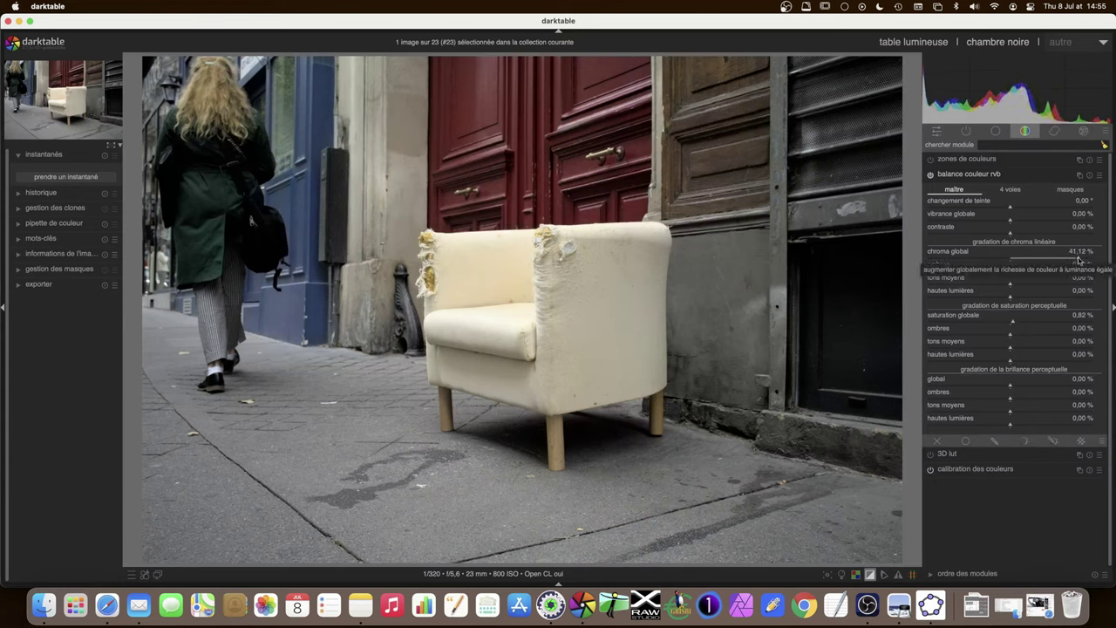
left_click_drag(1079, 260, 1012, 261)
double_click(1013, 260)
left_click_drag(1013, 260, 1079, 261)
left_click_drag(1079, 260, 1012, 261)
Try global saturation at about 17 % and 5 %, ending near 1.5 %.
mouse_move(1014, 323)
left_mouse_down()
mouse_move(1066, 324)
mouse_move(1047, 324)
left_mouse_up()
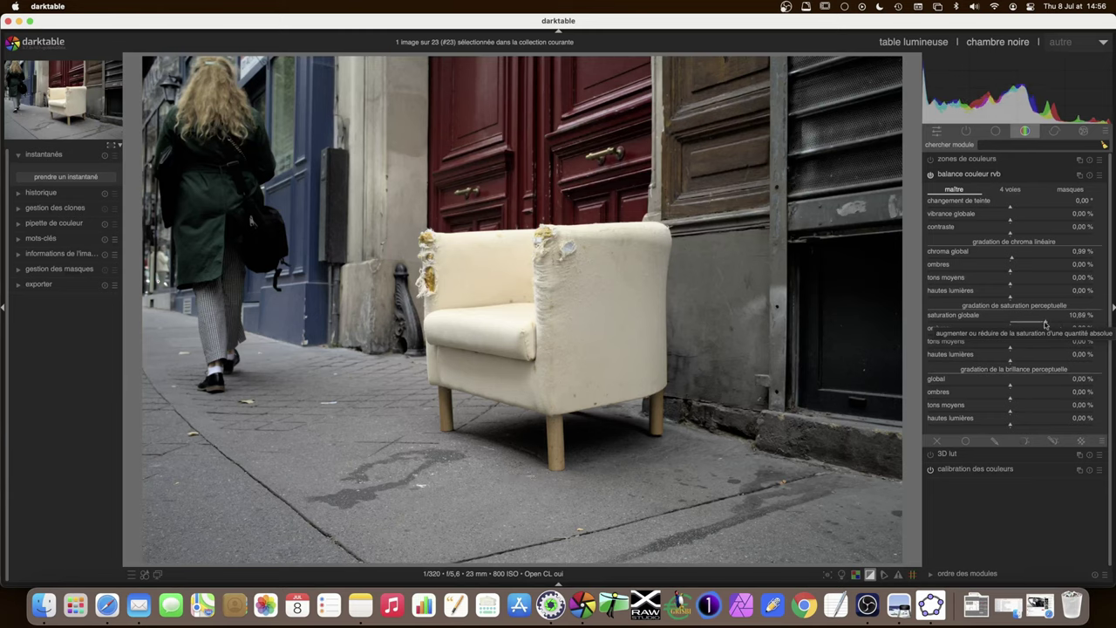
mouse_move(1046, 323)
left_mouse_down()
mouse_move(1036, 324)
mouse_move(1070, 325)
left_mouse_up()
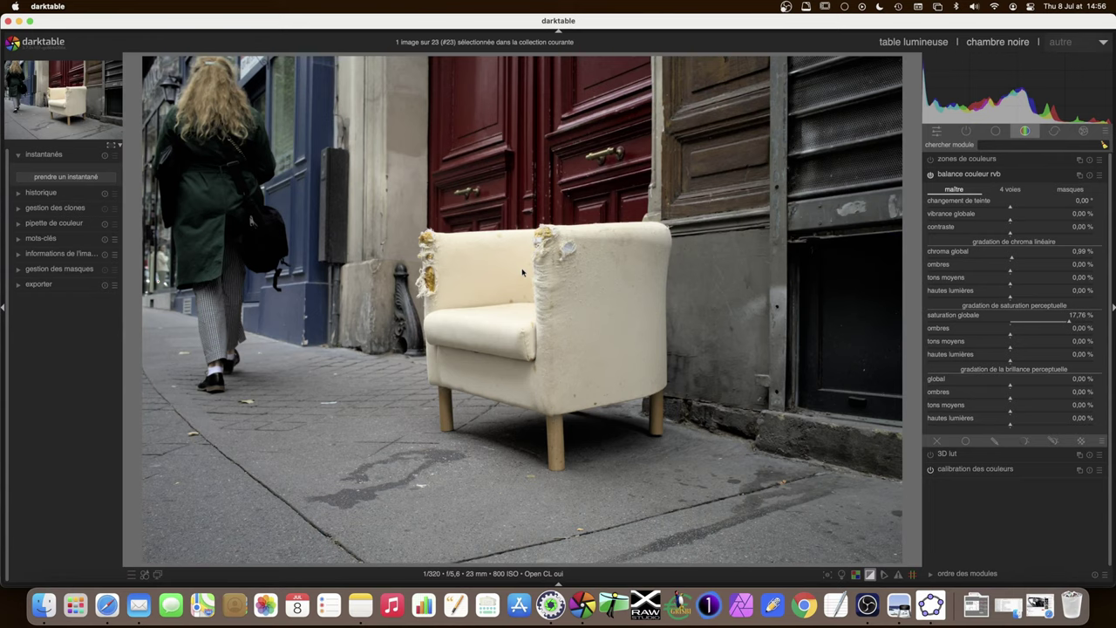
left_click_drag(1071, 324, 1012, 324)
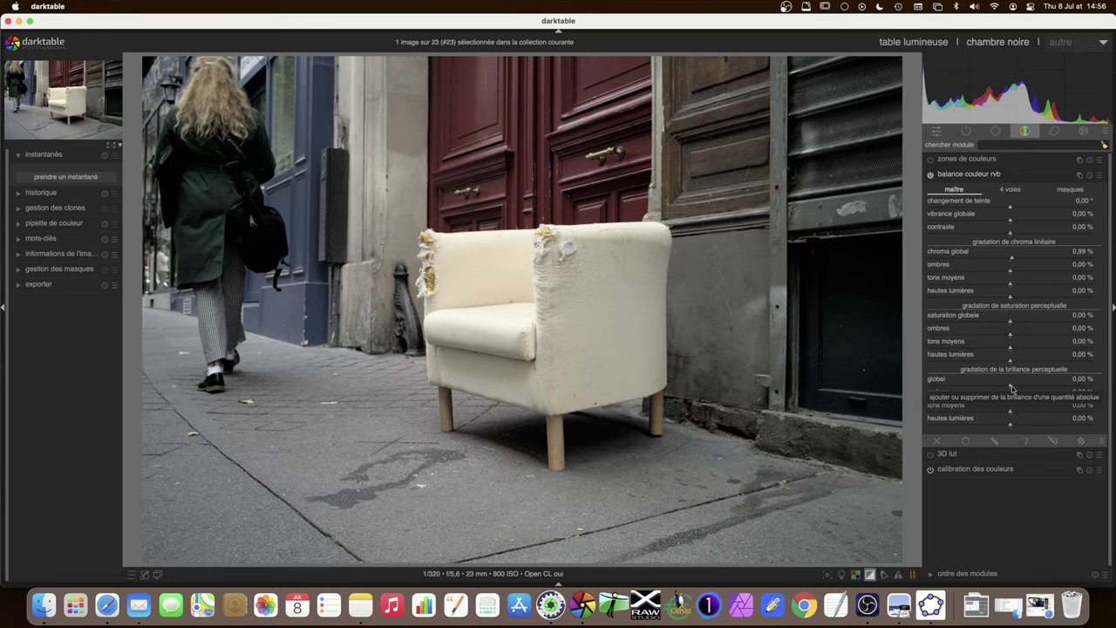
Sweep the perceptual brilliance global slider between about 0 % and 25 %, finishing at 0.33 %.
left_click_drag(1011, 388, 1013, 388)
left_click_drag(1014, 388, 1092, 388)
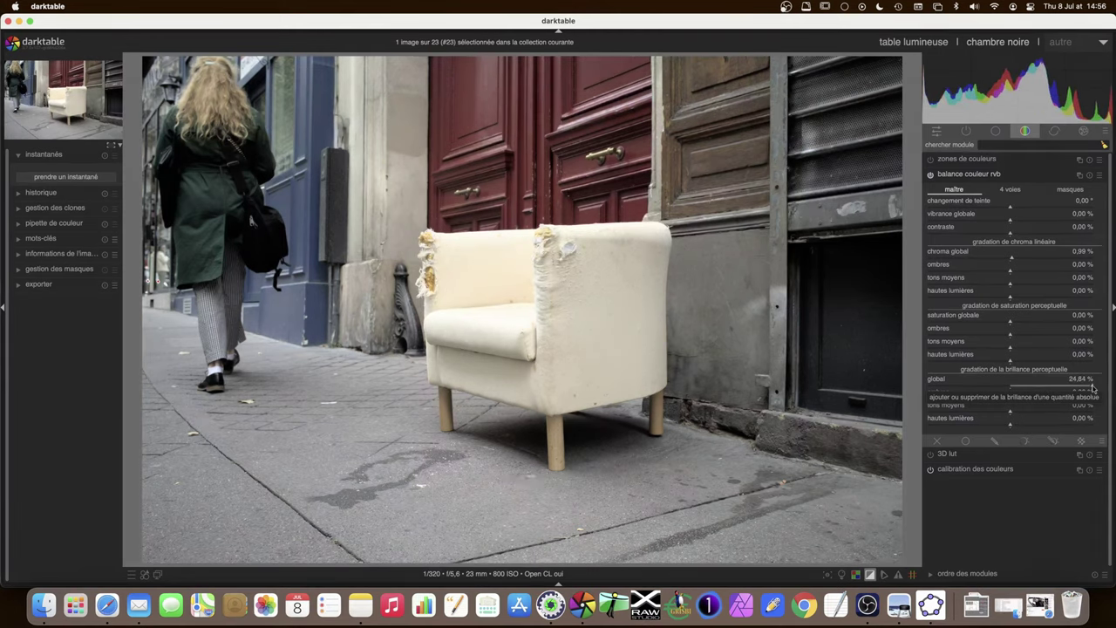
left_click_drag(1093, 389, 1013, 387)
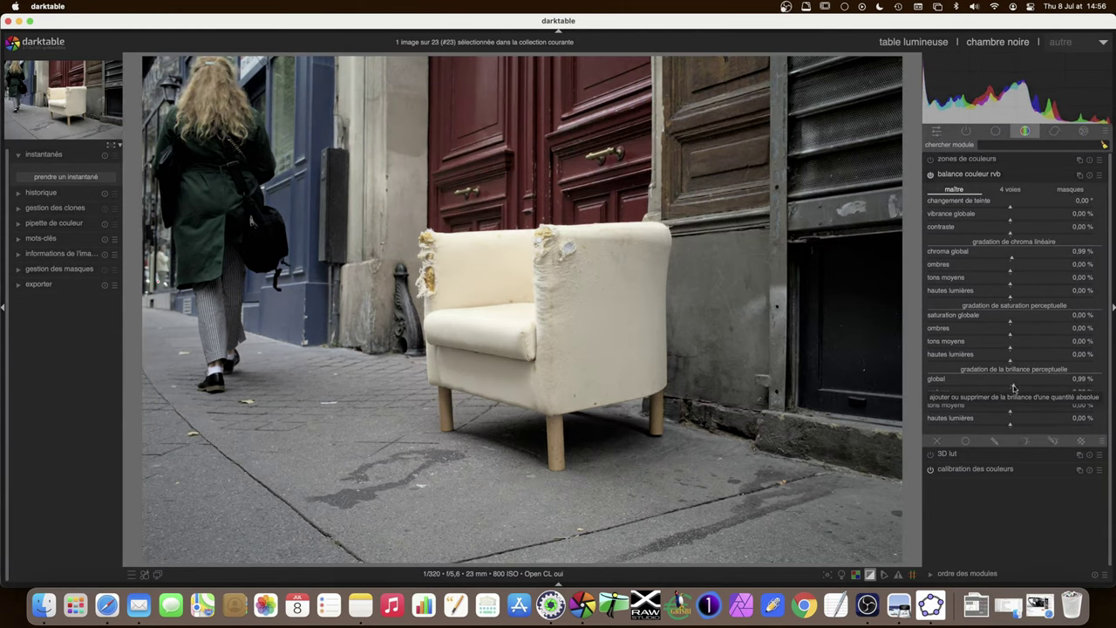
left_click_drag(1013, 387, 1010, 389)
left_click_drag(1011, 387, 1014, 387)
left_click_drag(1015, 388, 1016, 387)
left_click_drag(1015, 386, 1066, 386)
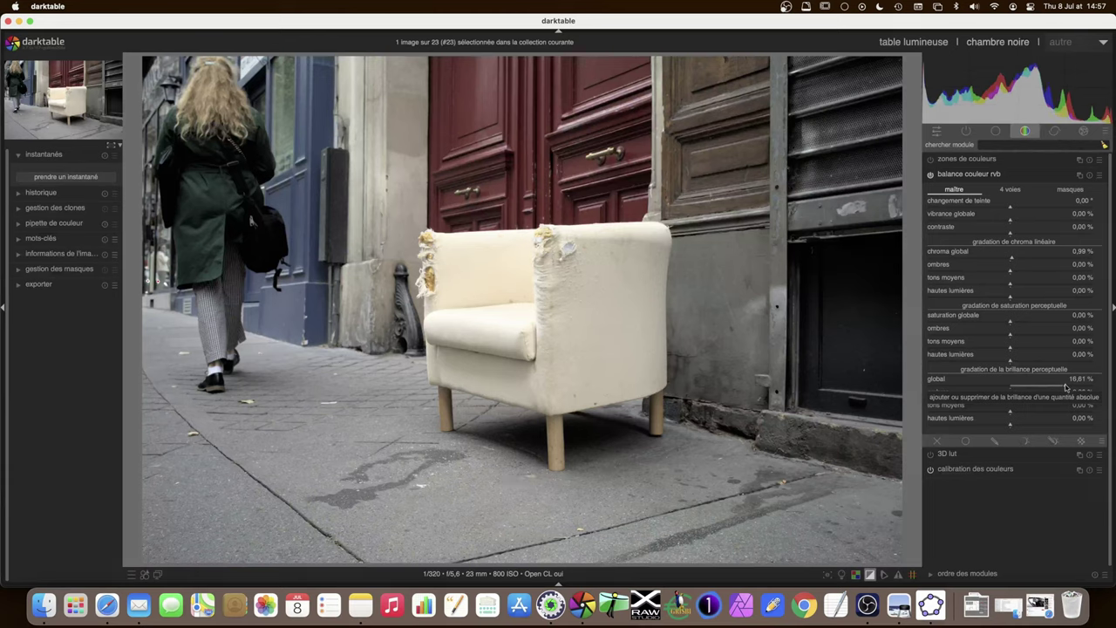
left_click_drag(1065, 386, 1011, 388)
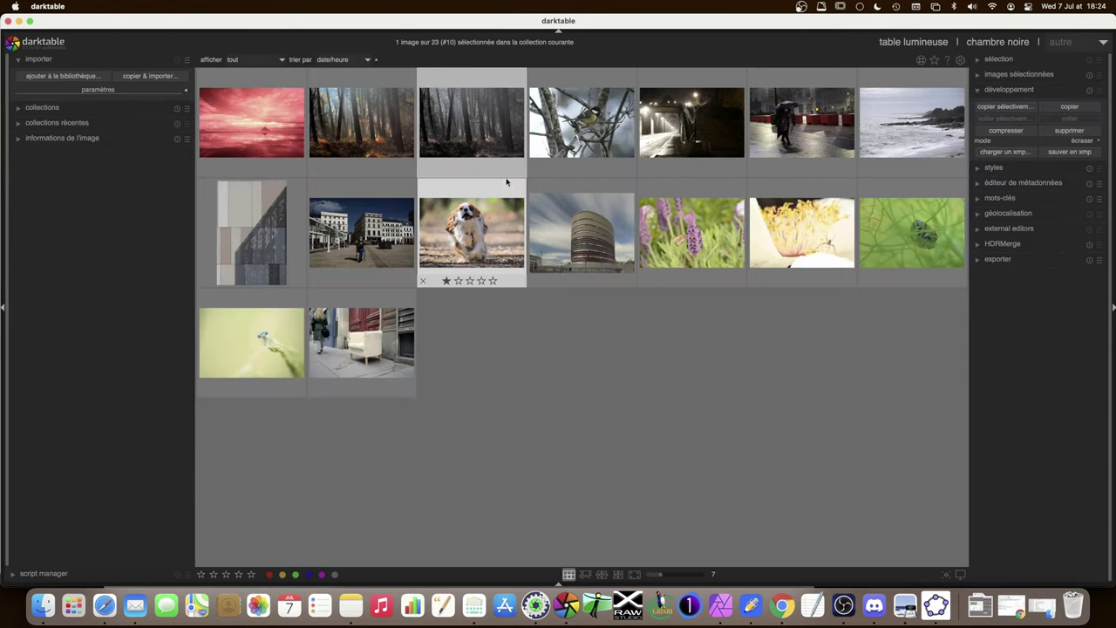
Preview the misty forest thumbnail full screen, then open it in the darkroom.
mouse_move(471, 122)
key("w")
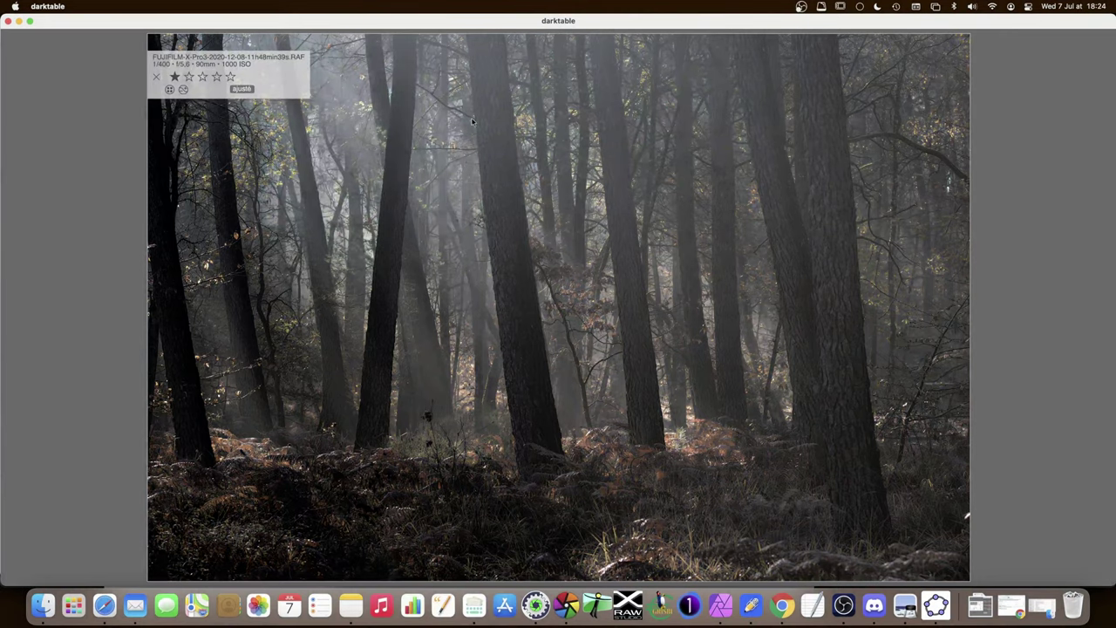
key("w")
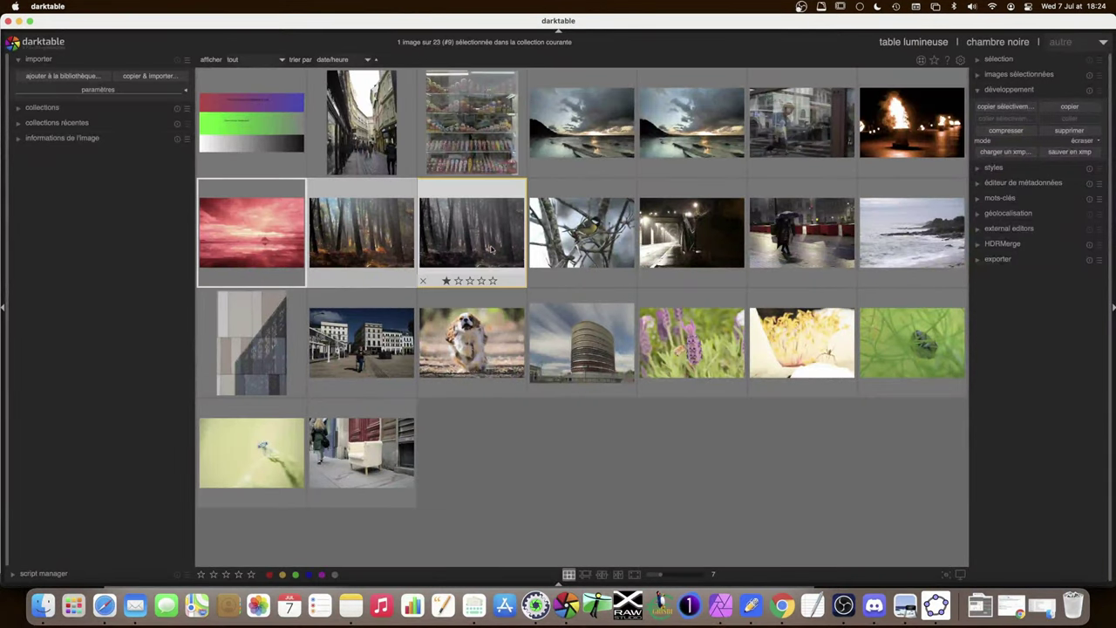
double_click(490, 249)
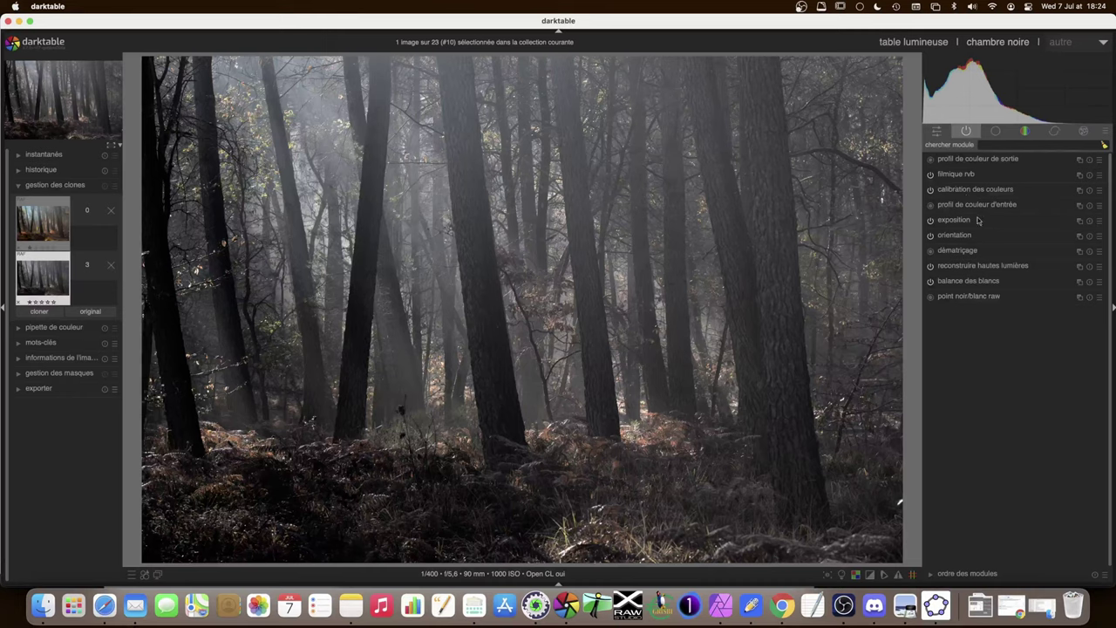
Compare the photo with exposure and filmic rgb switched off and on, leaving filmic rgb expanded.
left_click(931, 220)
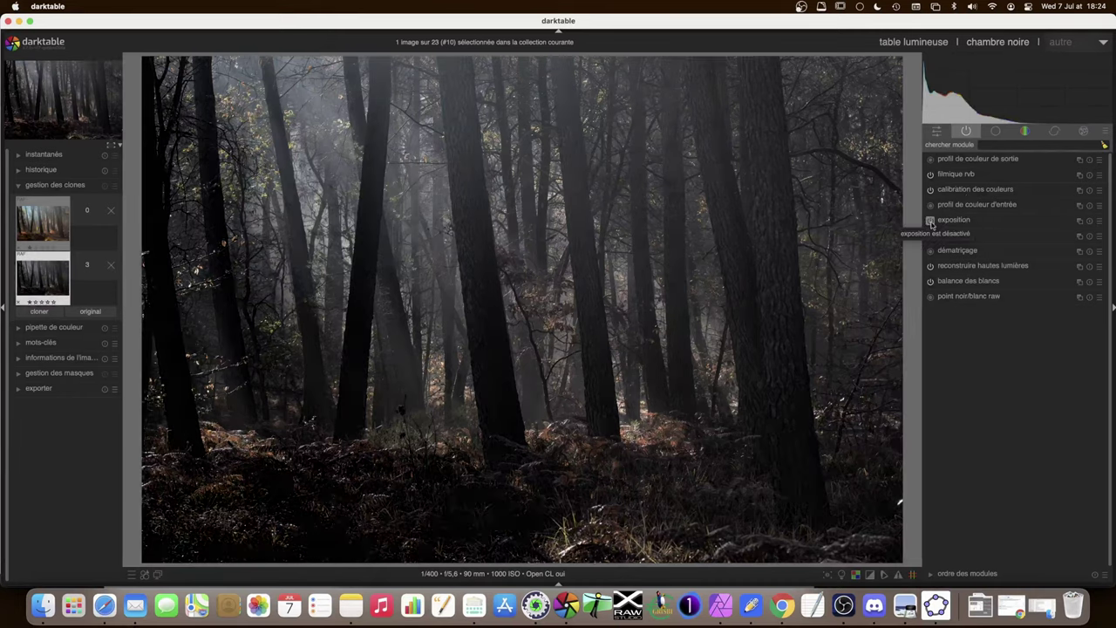
left_click(930, 220)
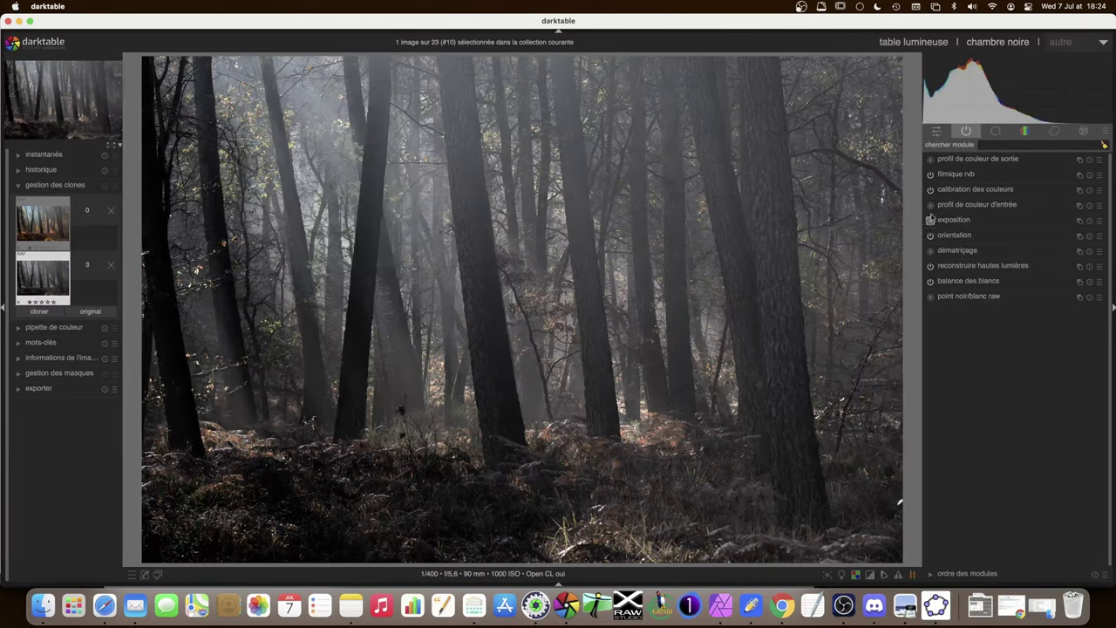
left_click(930, 176)
left_click(931, 176)
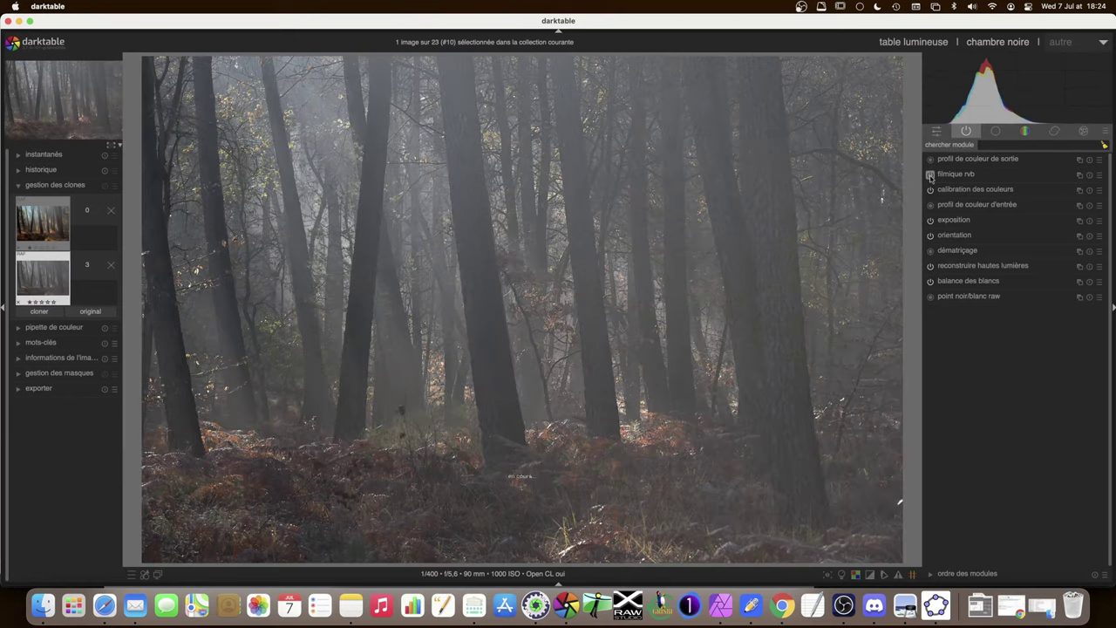
left_click(930, 176)
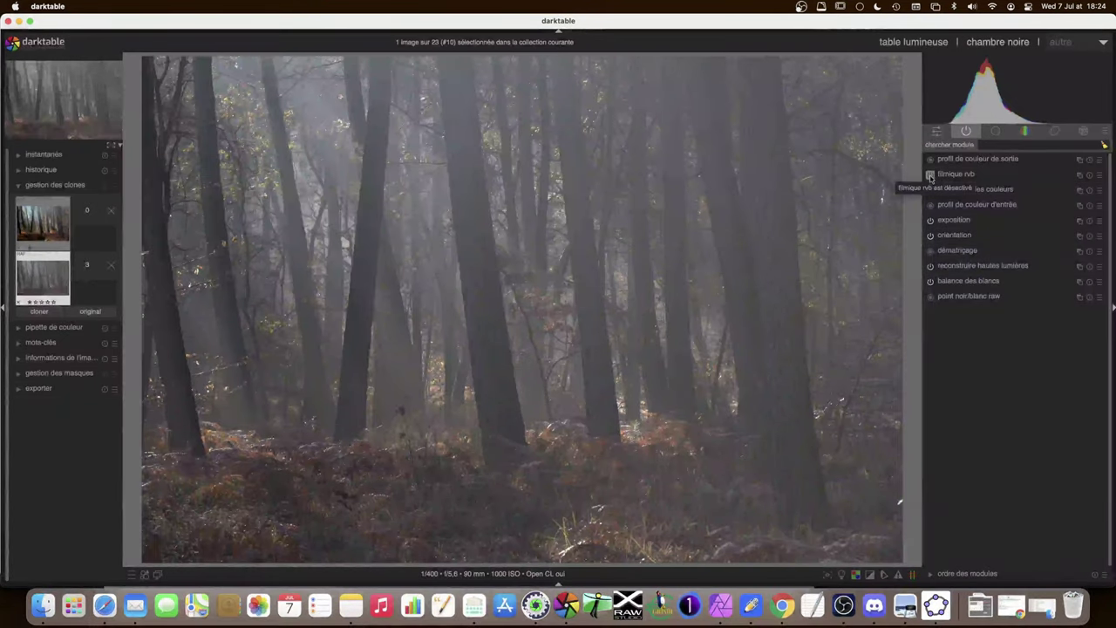
left_click(930, 176)
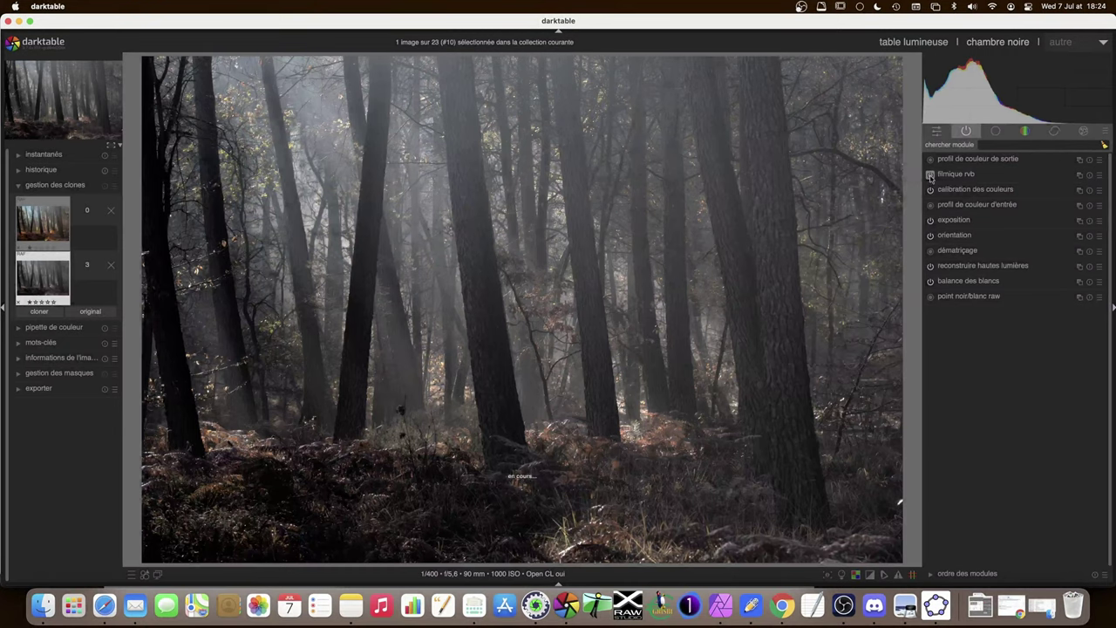
left_click(930, 176)
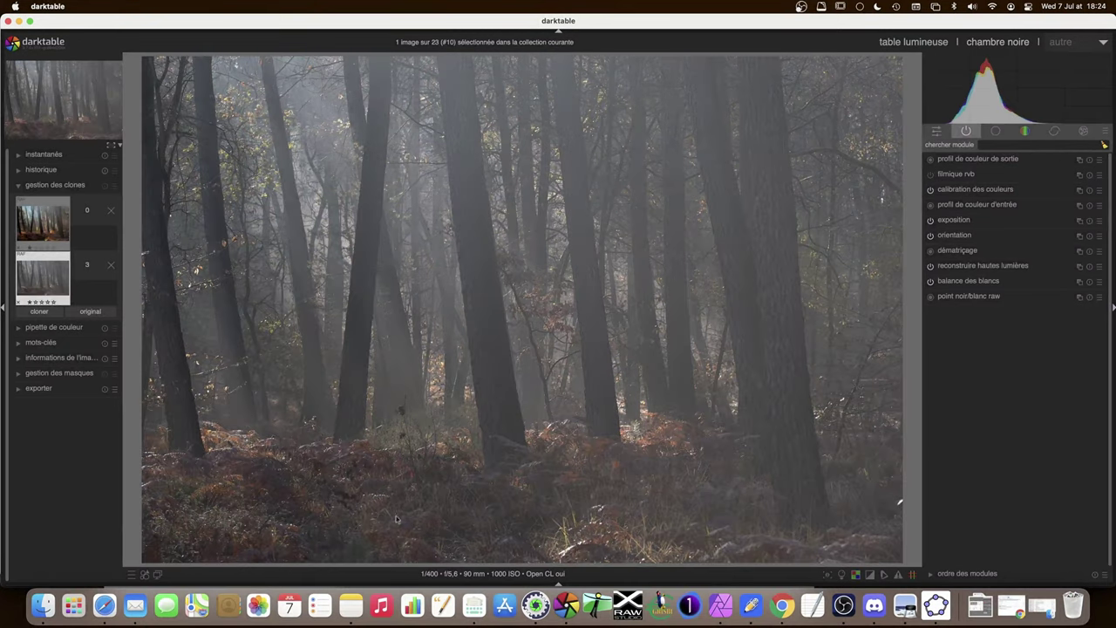
left_click(930, 176)
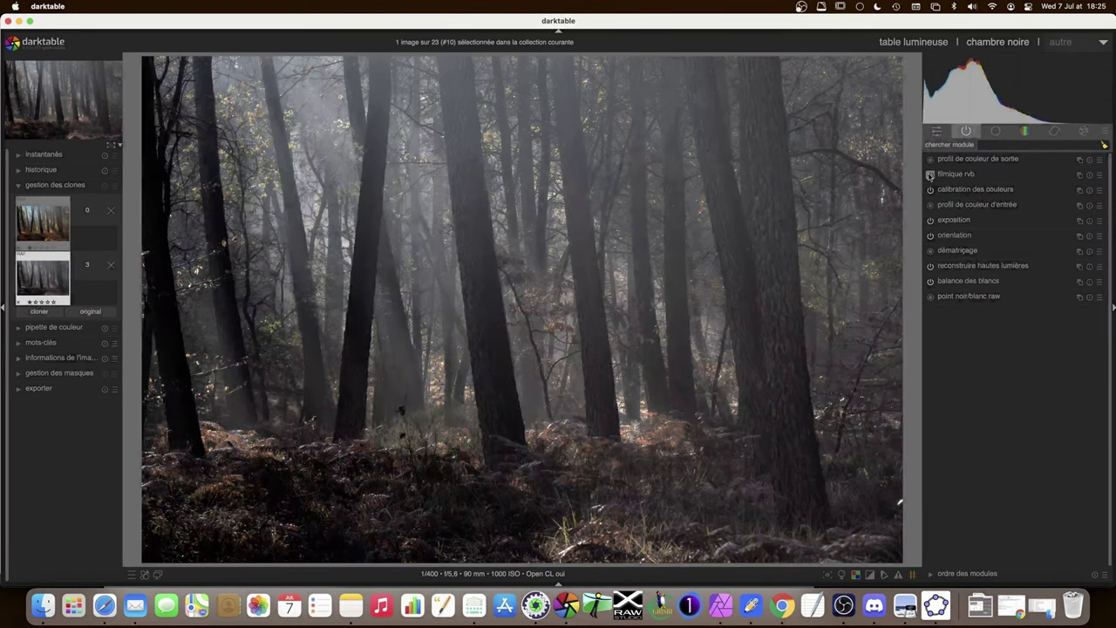
left_click(959, 175)
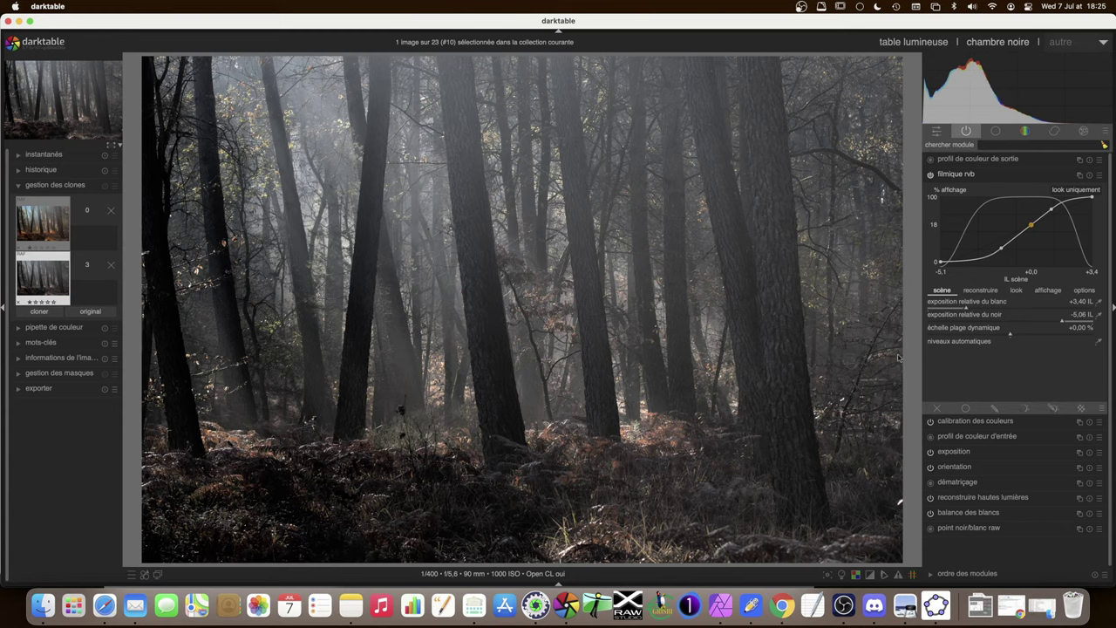
In filmic rgb's look tab, reset contrast to its 1,350 default, then raise it to about 1,691.
left_click(1016, 289)
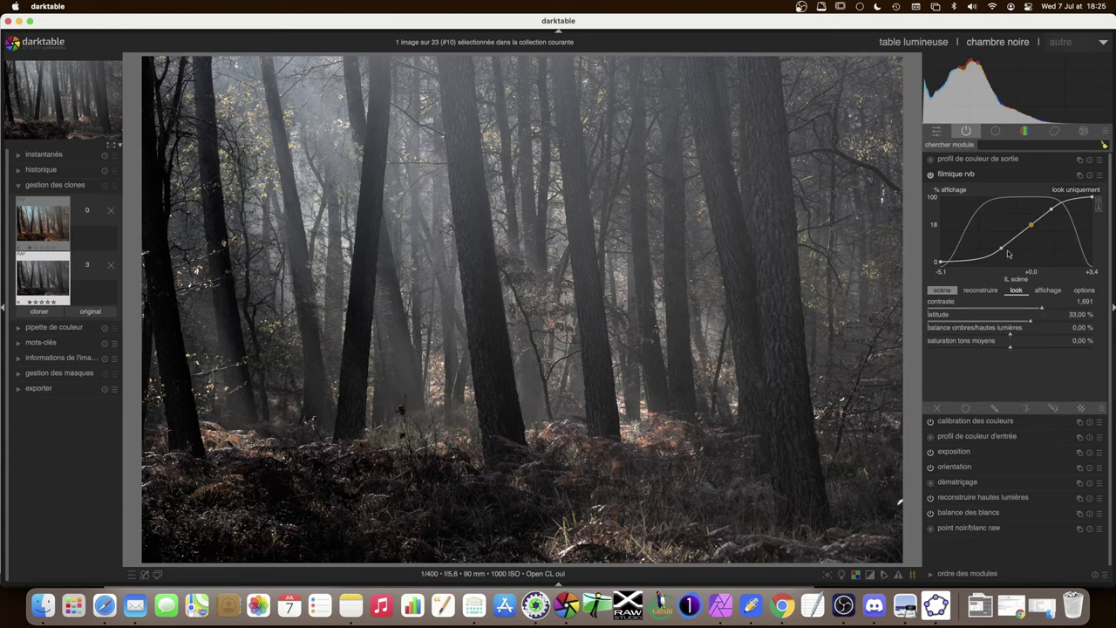
double_click(1041, 310)
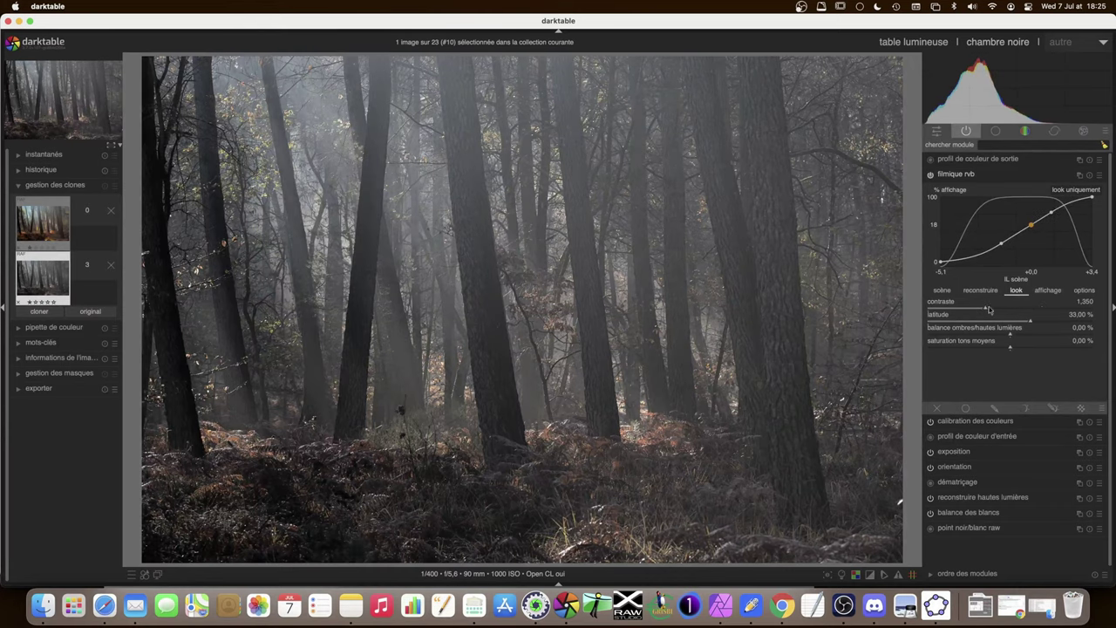
left_click_drag(989, 310, 1040, 310)
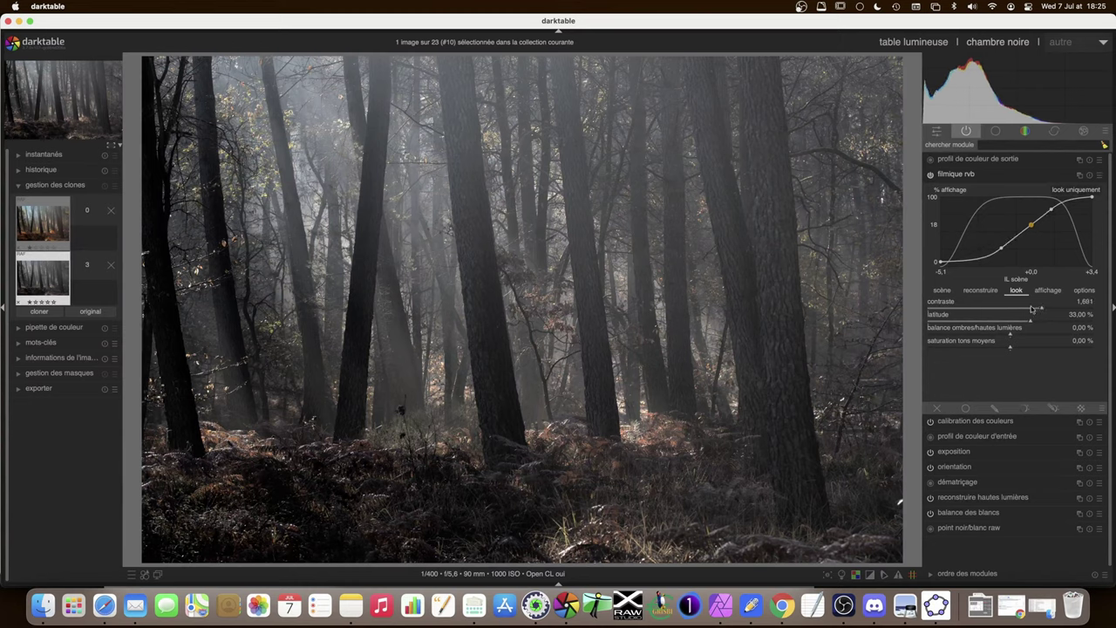
Collapse filmic rgb, glance at the input colour profile, and expand color balance rgb.
left_click(968, 173)
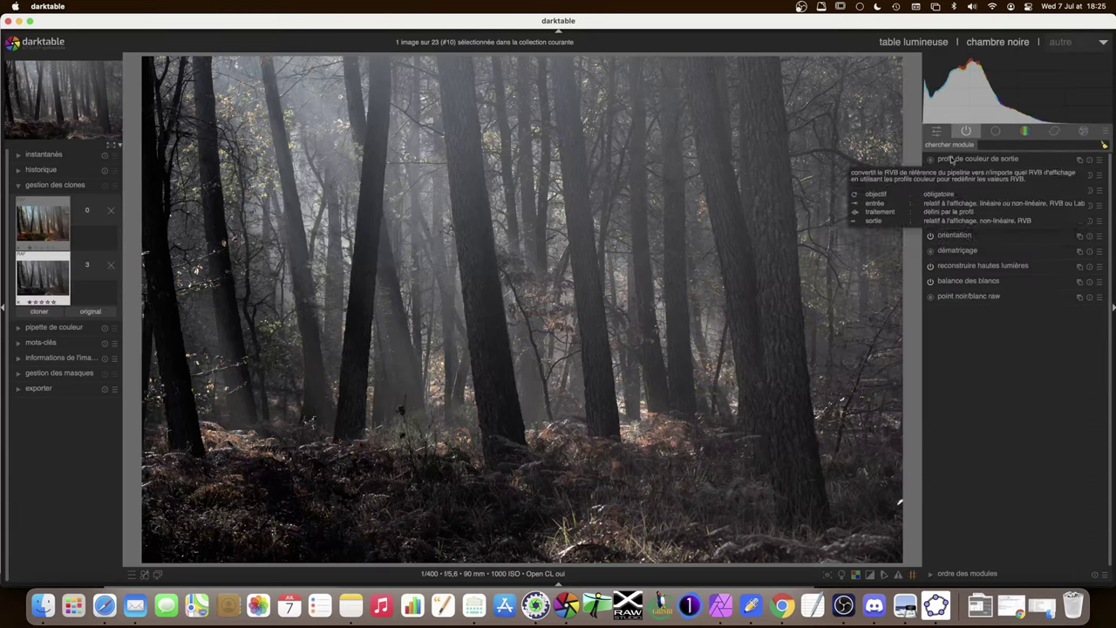
left_click(990, 206)
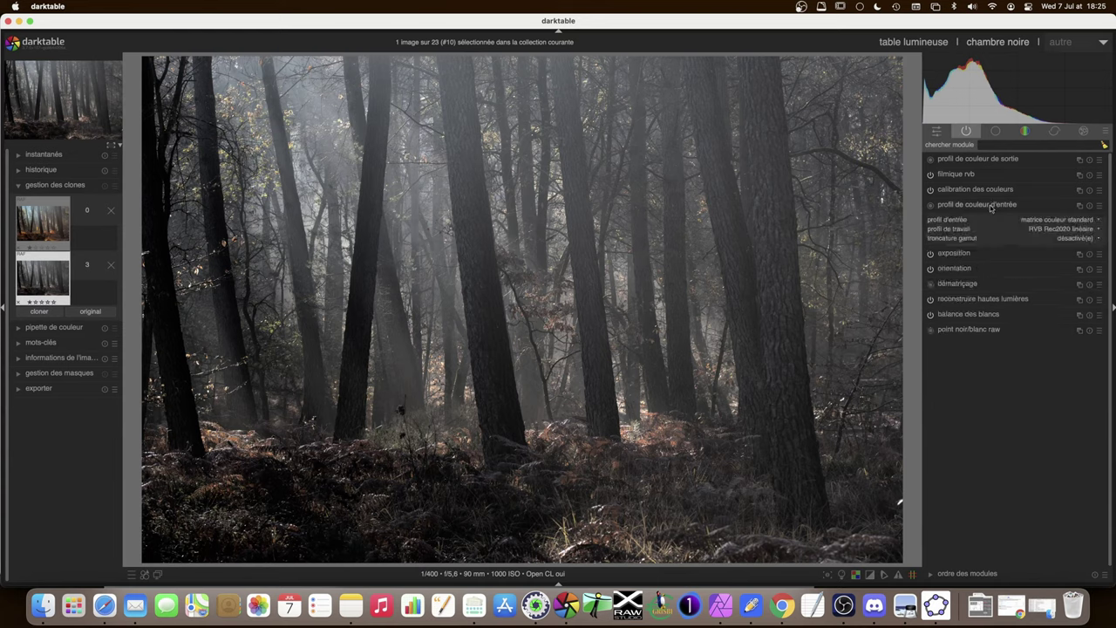
left_click(962, 204)
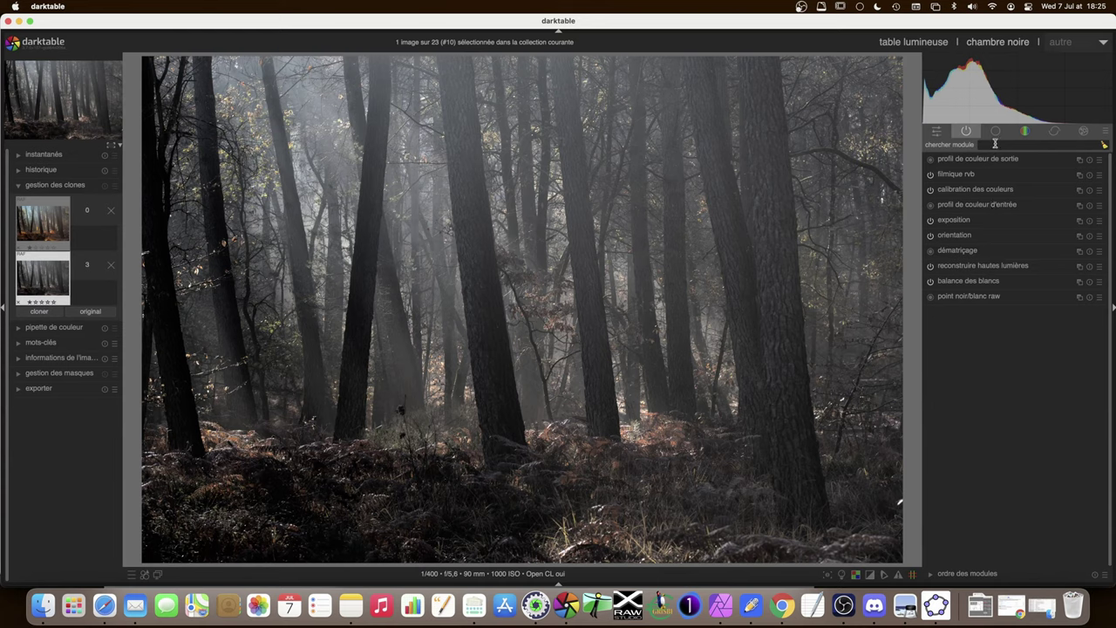
left_click(1024, 131)
left_click(964, 175)
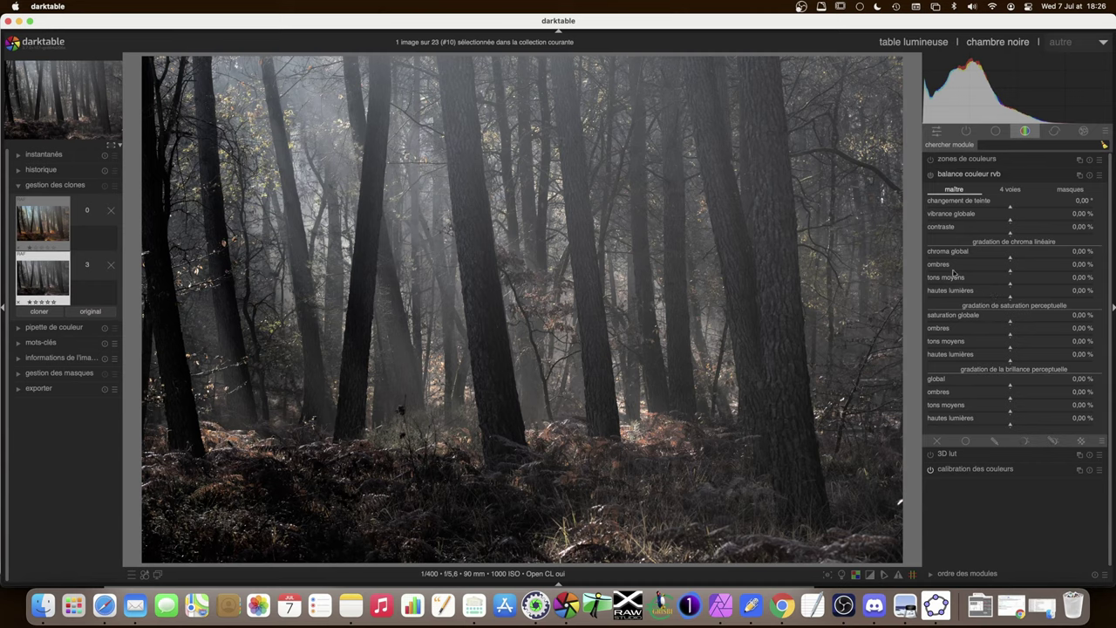
Raise color balance rgb global chroma to 50% and turn on the gamut check overlay.
left_click_drag(1010, 258, 1105, 260)
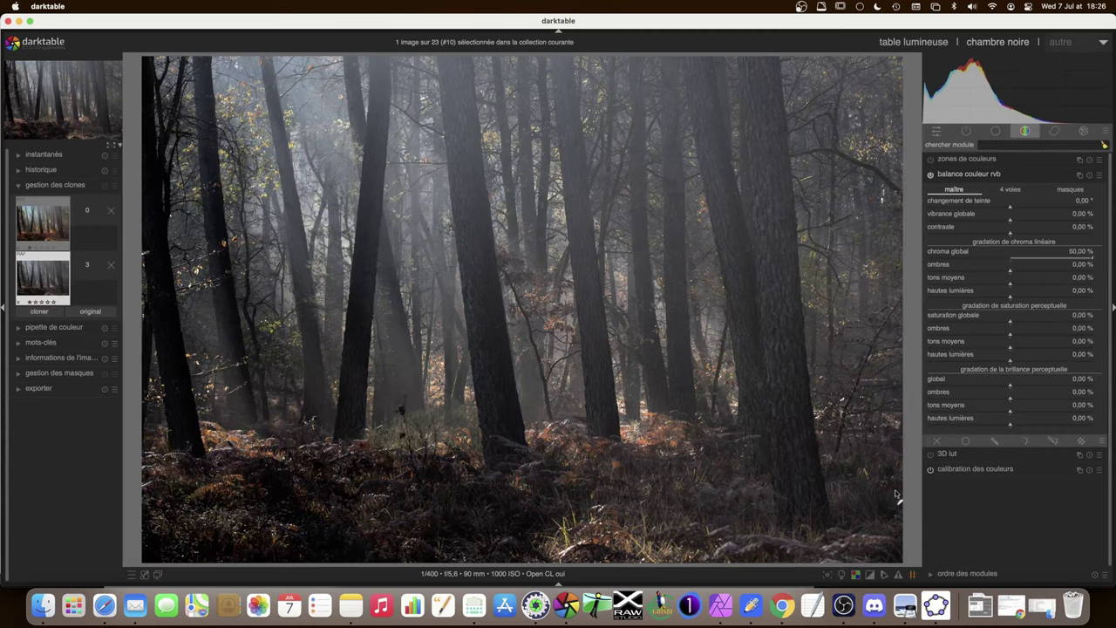
left_click(898, 575)
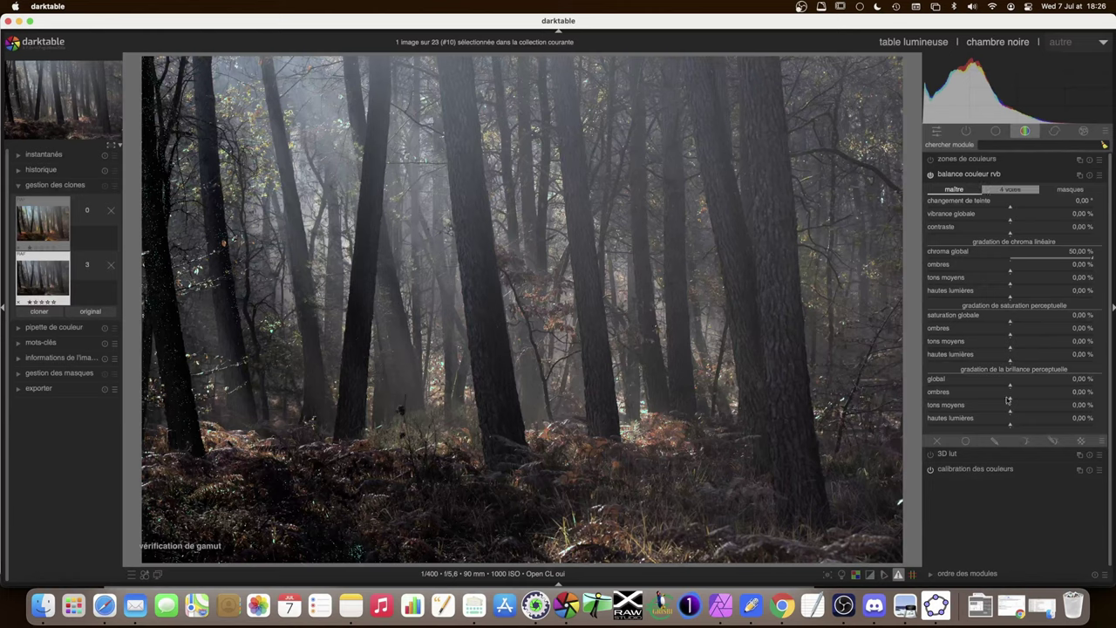
Hide the gamut check, enter 100% global chroma, and compare with the module off and on.
left_click(898, 574)
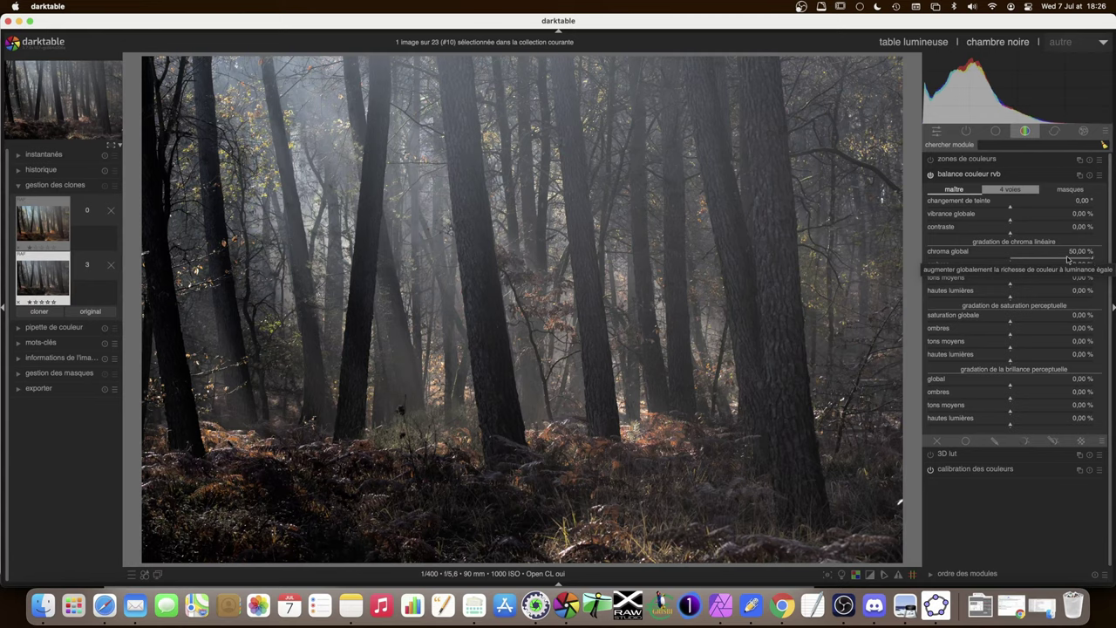
right_click(1064, 259)
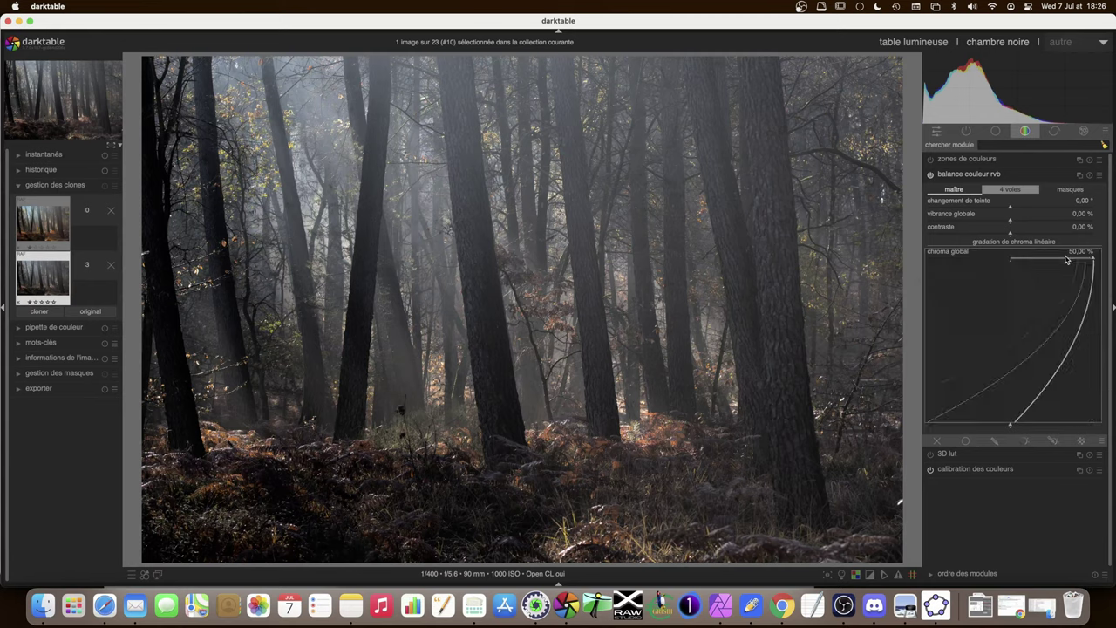
type("100")
key("Return")
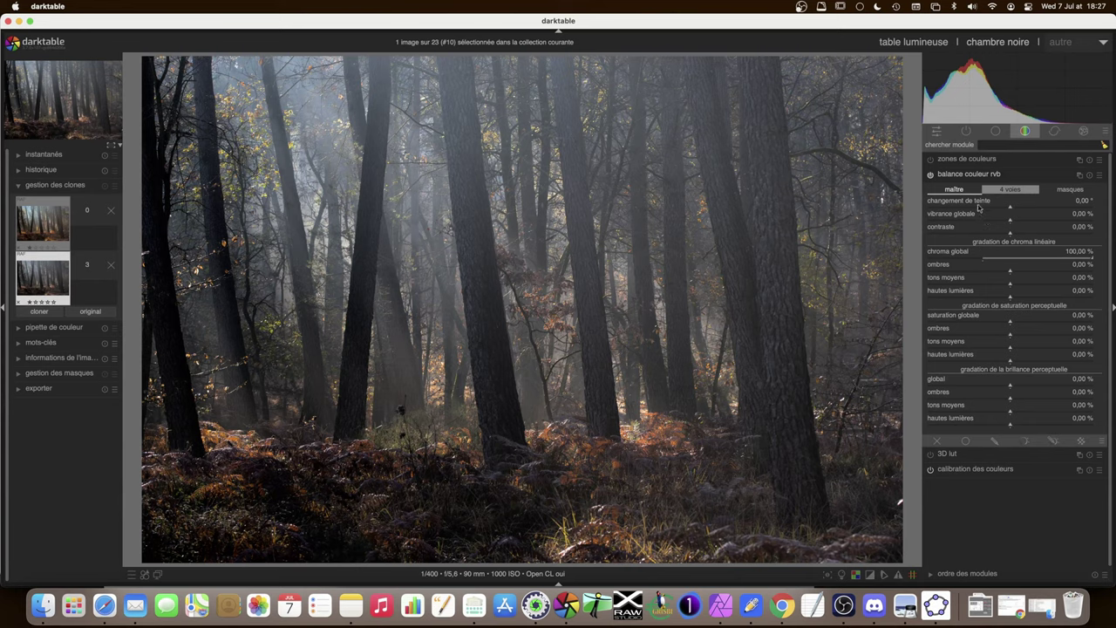
left_click(931, 176)
left_click(931, 175)
Set midtones chroma to 100% and highlights chroma to about 73.68%.
left_click_drag(1011, 286, 1090, 288)
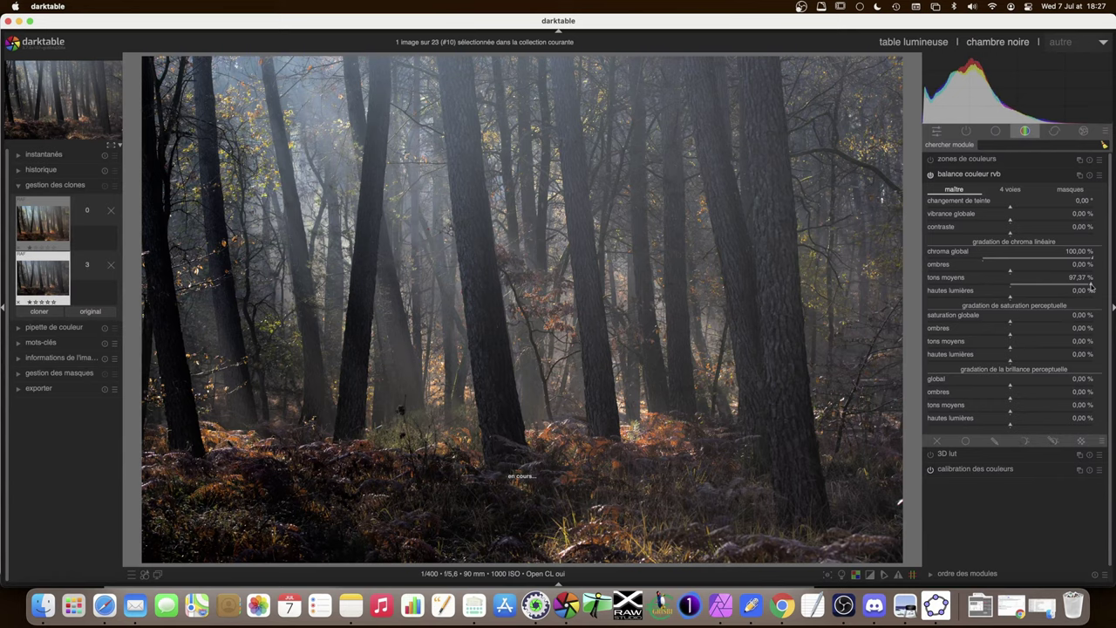
left_click_drag(1090, 285, 1097, 288)
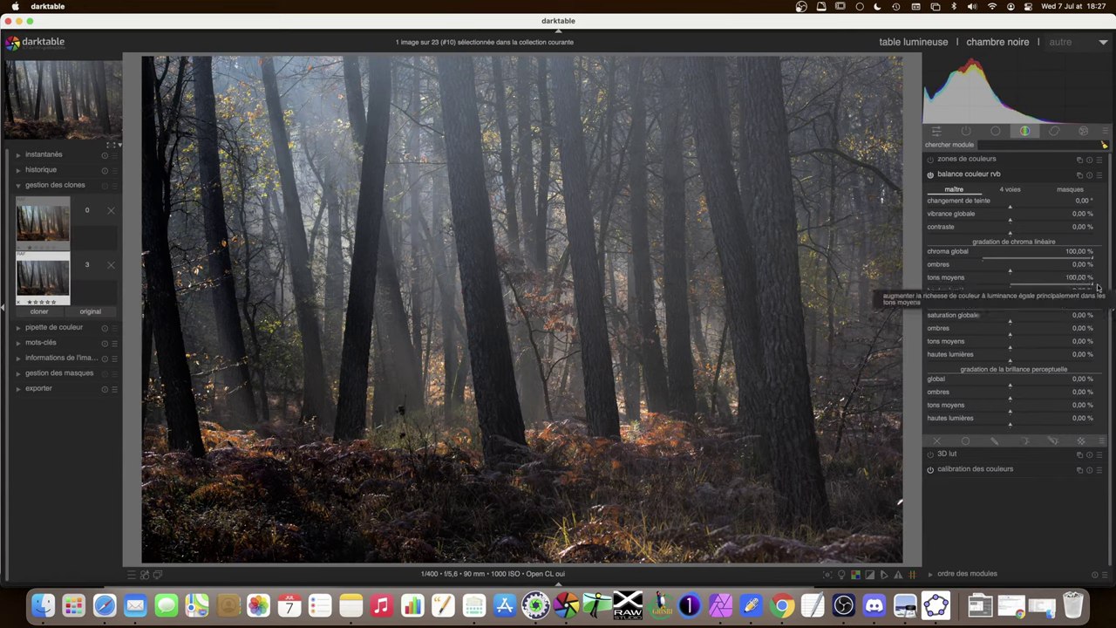
left_click_drag(1011, 300, 1073, 299)
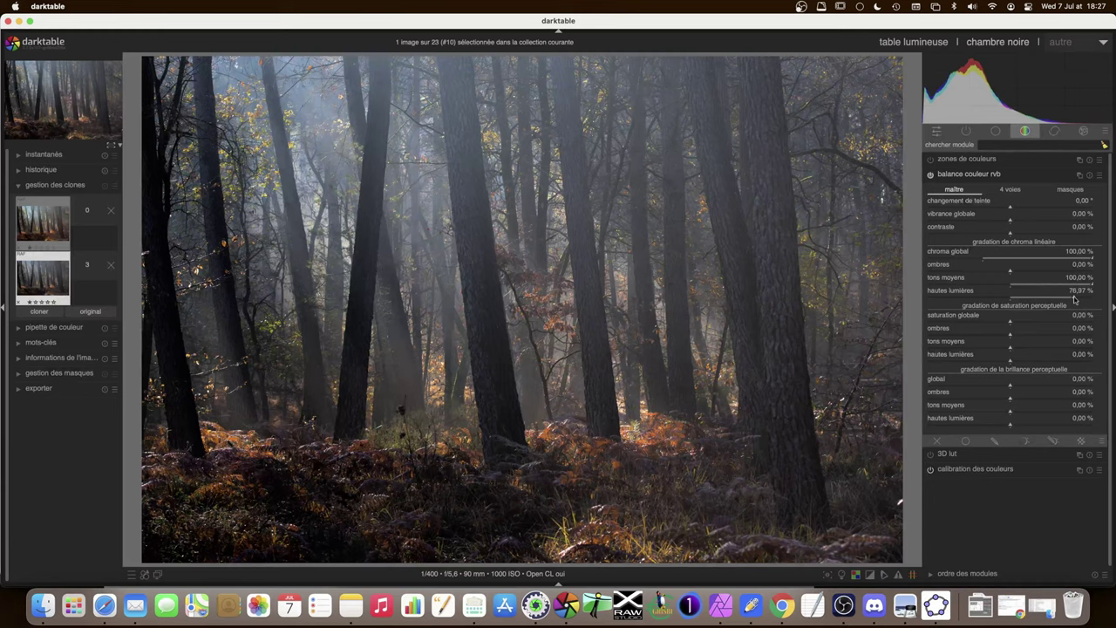
left_click_drag(1074, 300, 1072, 299)
left_click(1070, 190)
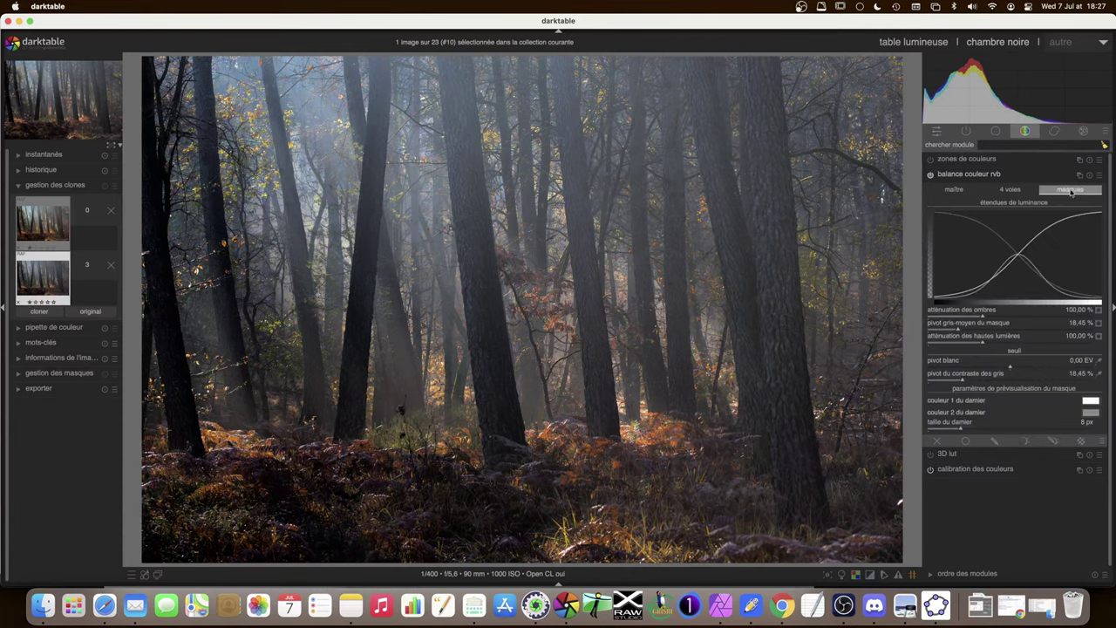
left_click(1097, 310)
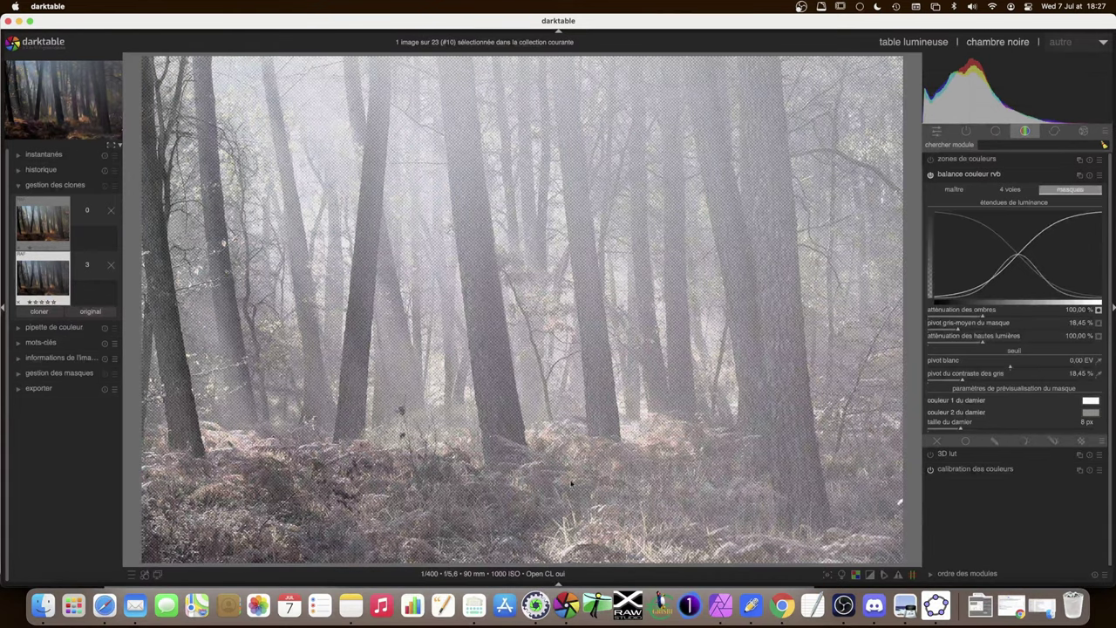
left_click(1099, 322)
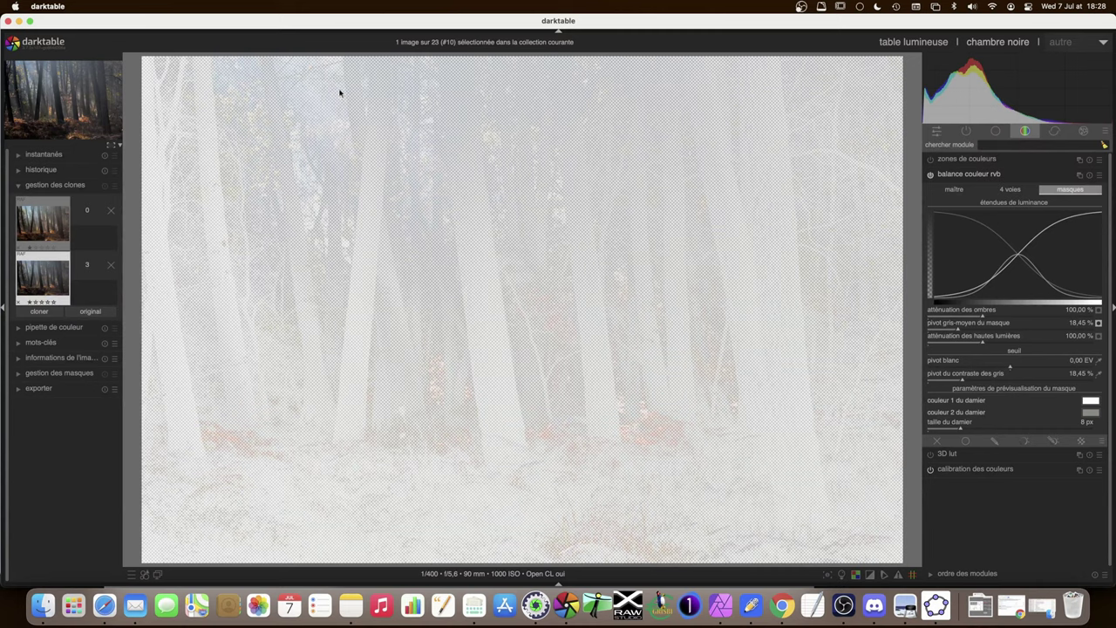
left_click(1098, 335)
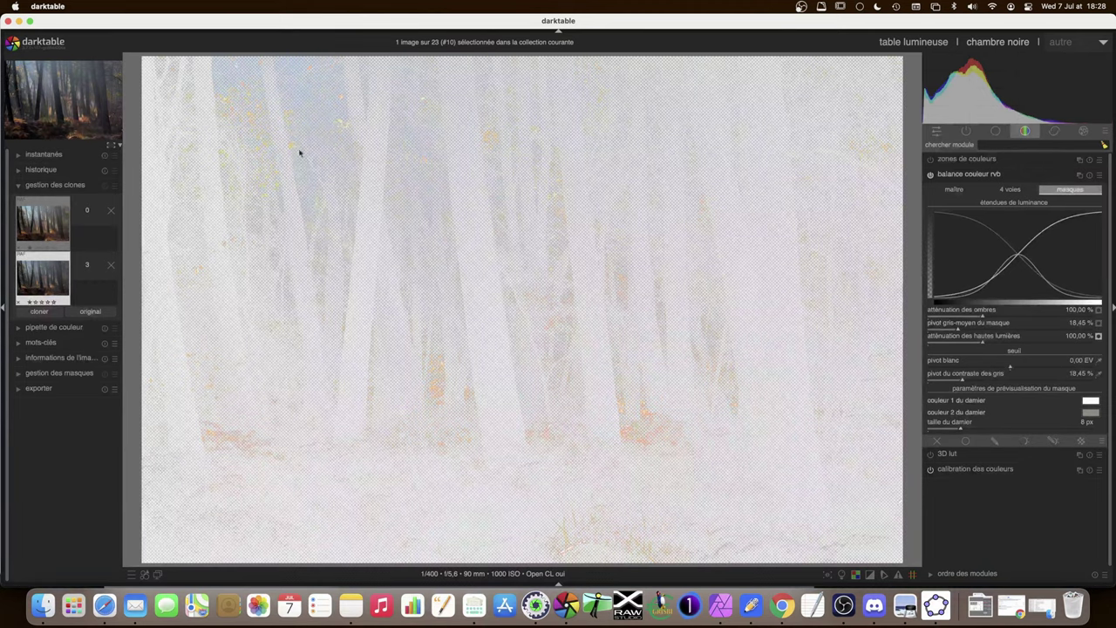
left_click(1097, 335)
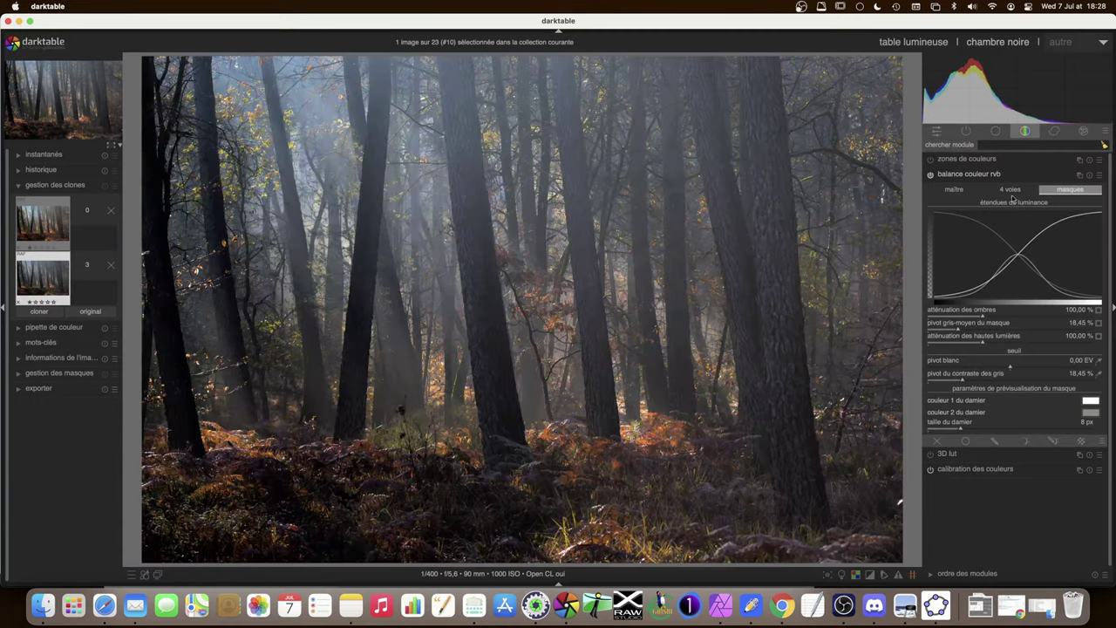
In the master tab, return highlights chroma to 100% and begin adjusting midtones saturation.
left_click(954, 189)
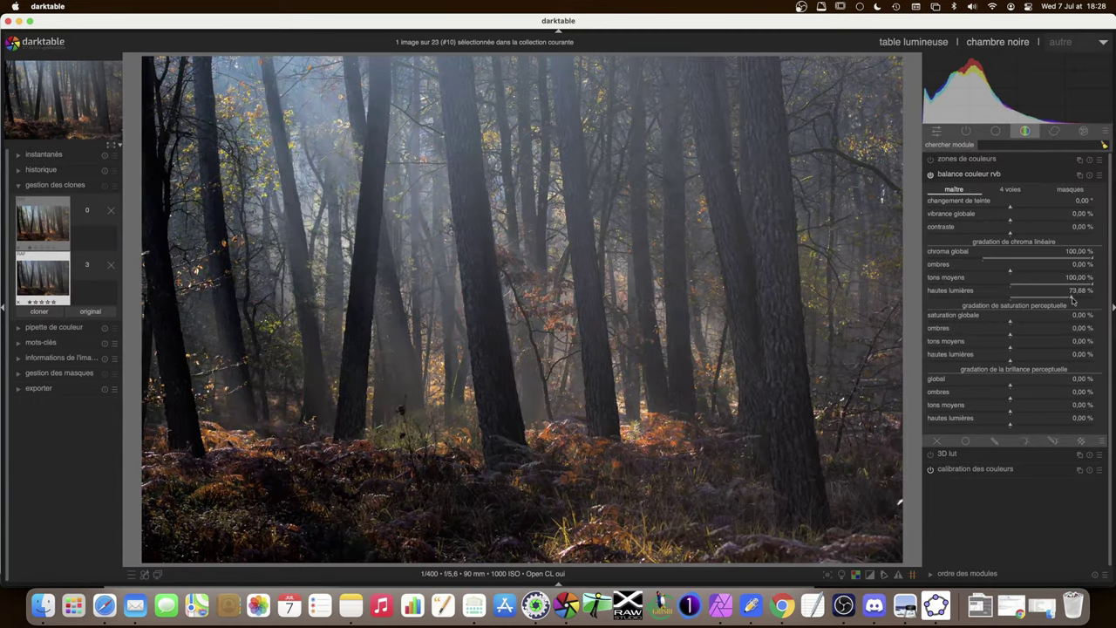
left_click_drag(1078, 300, 1095, 301)
left_click_drag(1010, 352, 1053, 350)
Settle perceptual saturation at 12.01% for midtones and 8.72% for highlights.
left_click_drag(1053, 349, 944, 349)
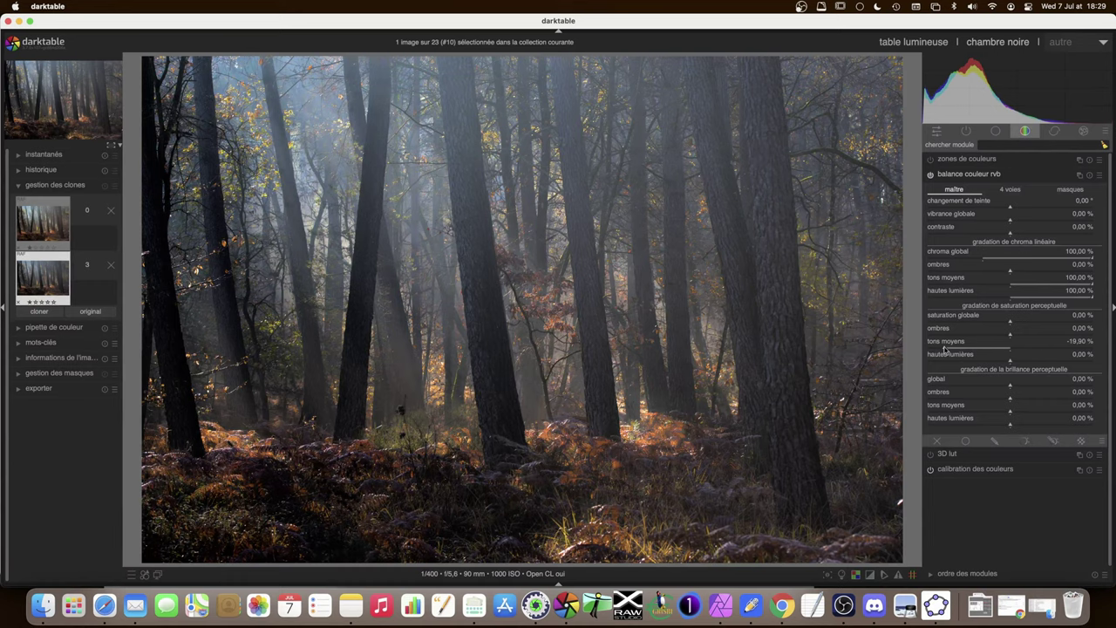
left_click_drag(944, 349, 934, 350)
left_click_drag(946, 349, 1049, 350)
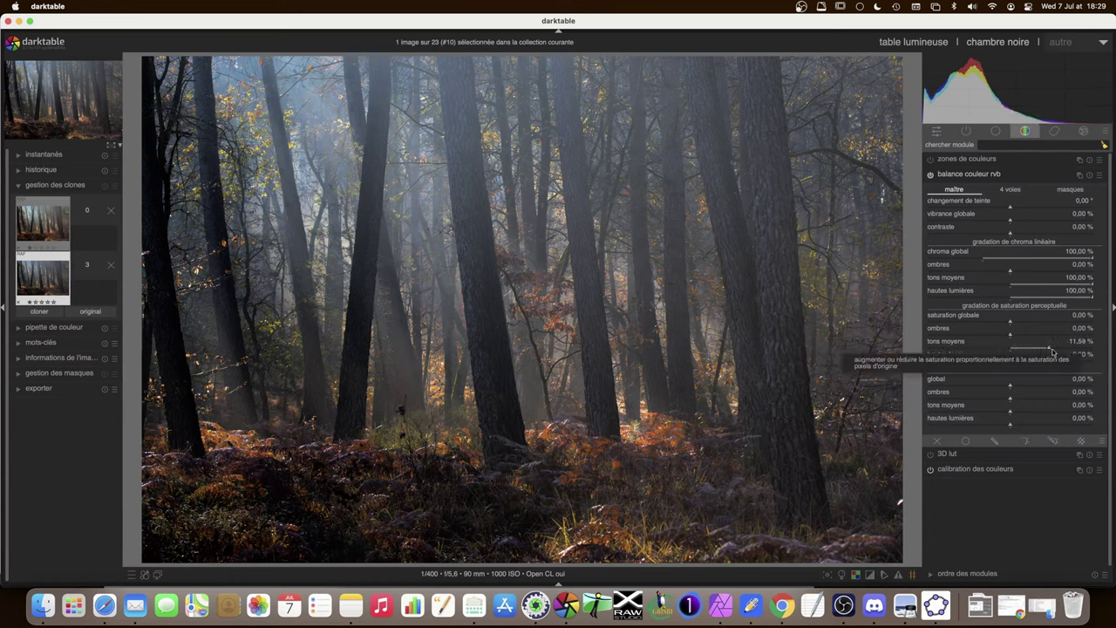
left_click_drag(1049, 349, 1023, 349)
left_click_drag(1023, 349, 1033, 349)
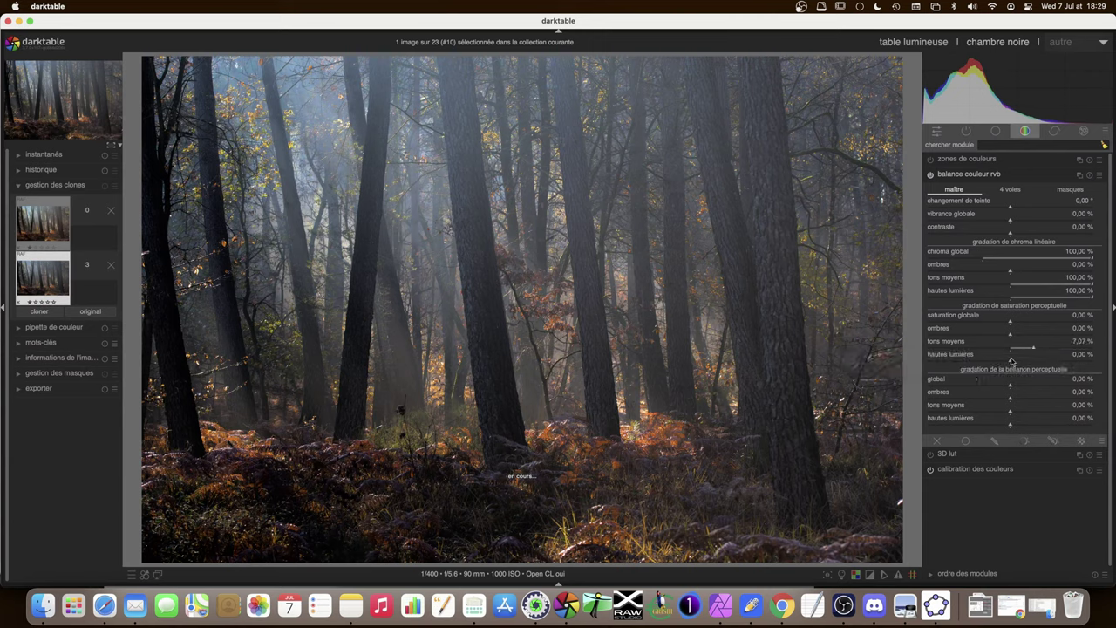
mouse_move(1012, 360)
left_mouse_down()
mouse_move(1067, 363)
mouse_move(1038, 363)
mouse_move(1049, 351)
left_mouse_up()
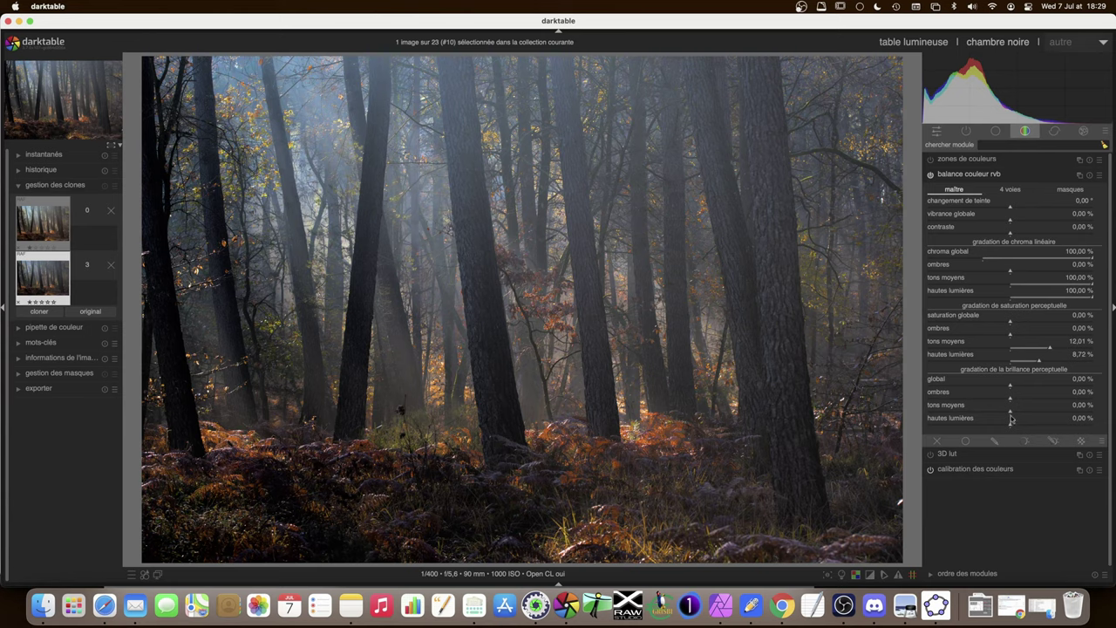
Set highlights perceptual brilliance to 15.30%, then compare with color balance rgb off and on.
left_click_drag(1011, 426, 1079, 426)
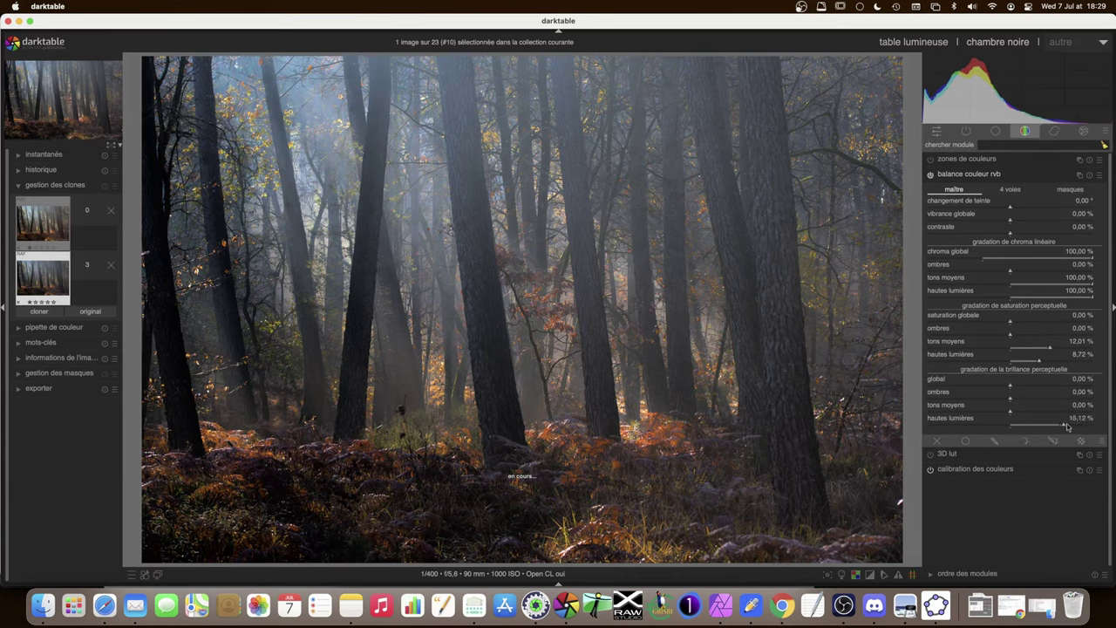
mouse_move(1080, 427)
left_mouse_down()
mouse_move(1030, 426)
mouse_move(1062, 427)
left_mouse_up()
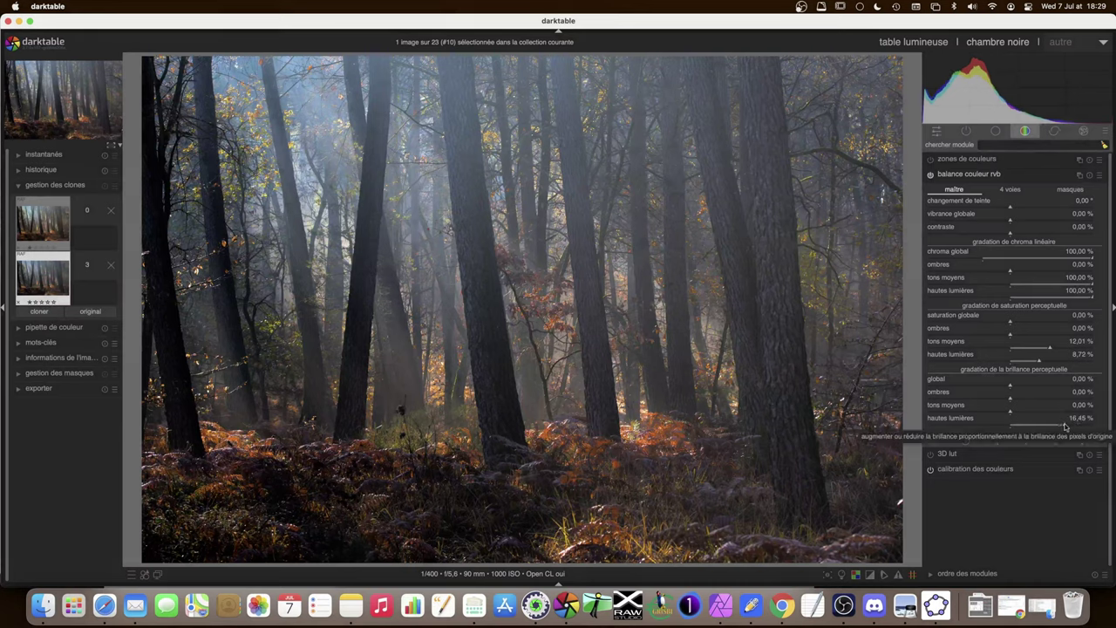
left_click_drag(1063, 426, 1061, 427)
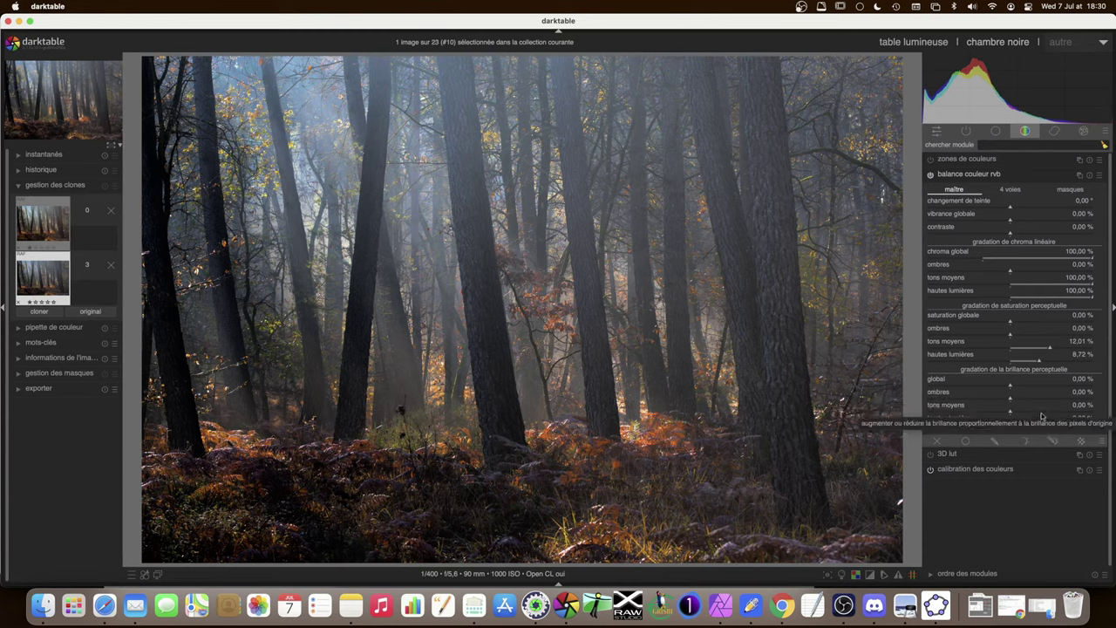
left_click(929, 174)
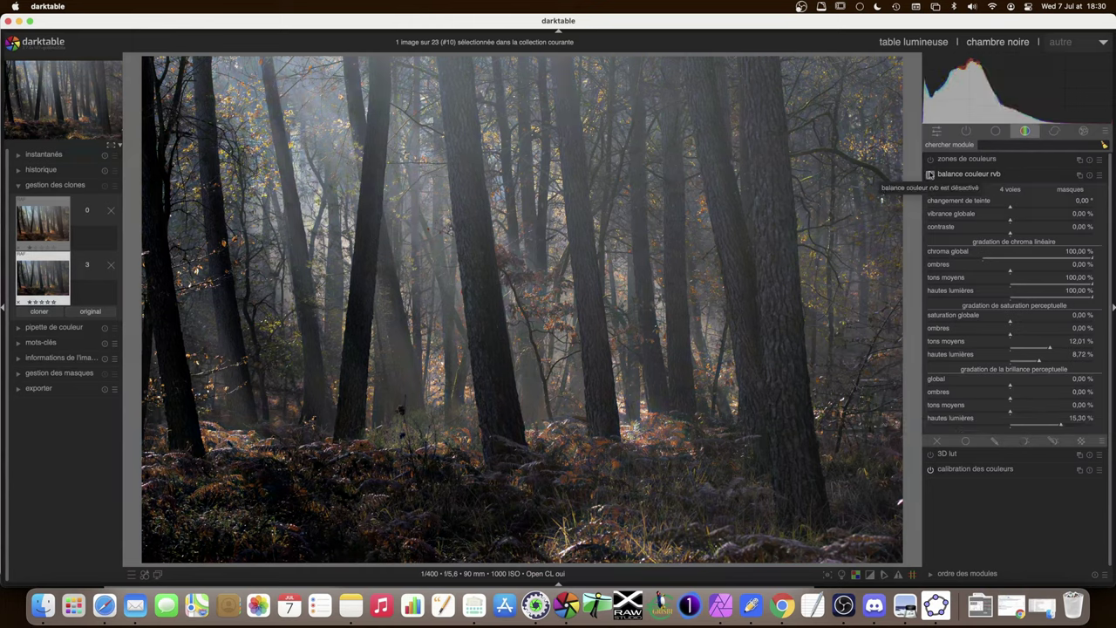
left_click(929, 175)
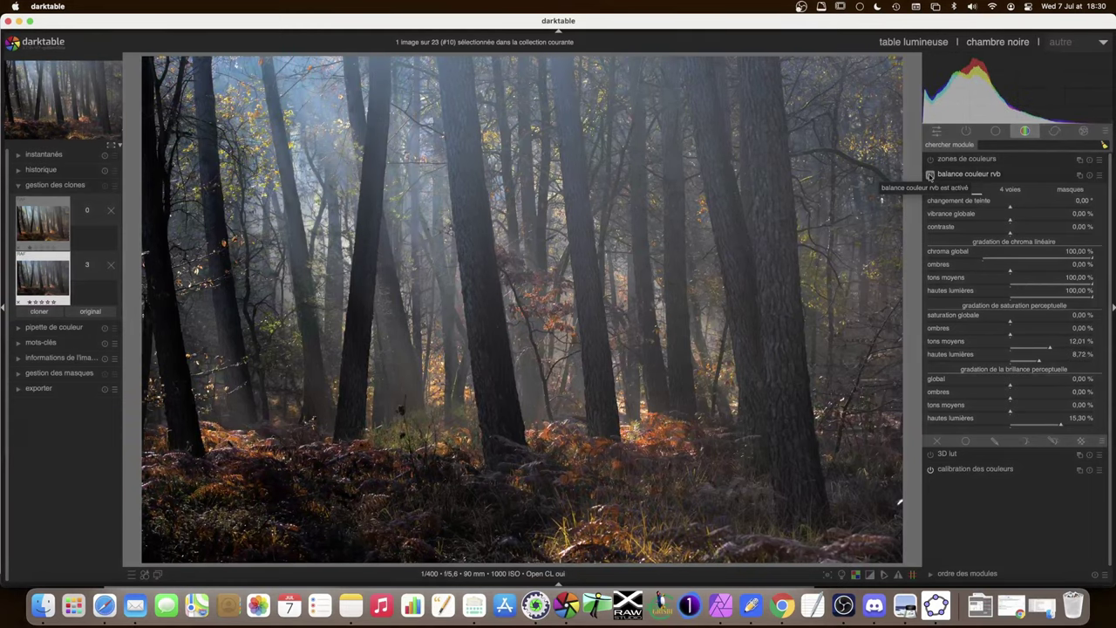
In the 4 ways tab, try a global offset hue, then reset it to 0°.
left_click(1010, 188)
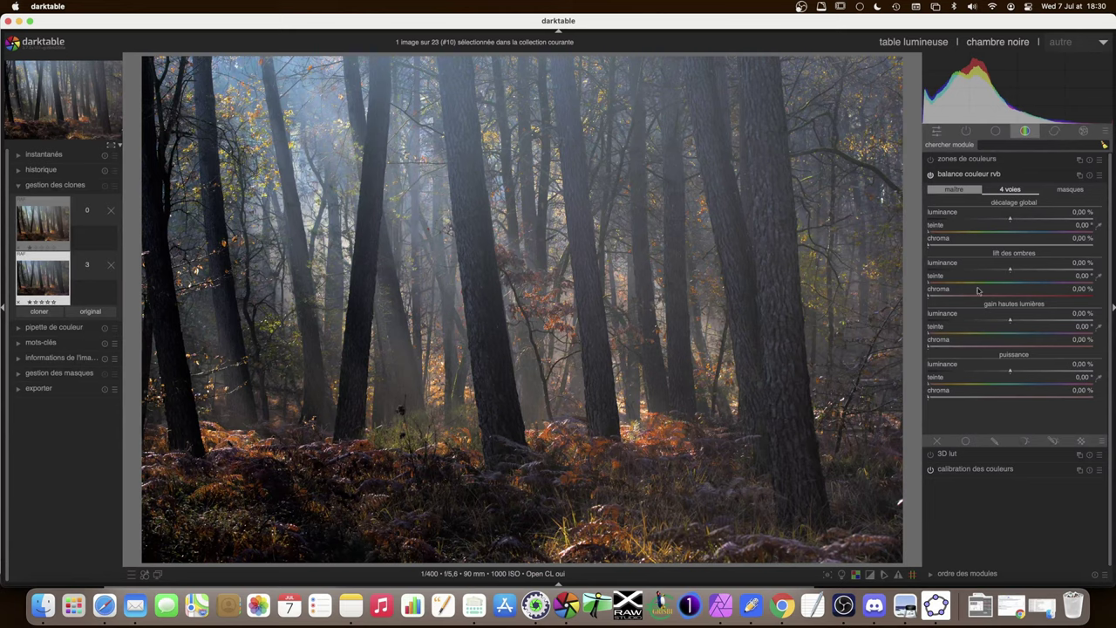
left_click(947, 232)
double_click(948, 232)
Tint the shadows lift toward hue 45° with 4.61% chroma.
left_click(948, 283)
left_click(932, 297)
left_click_drag(932, 298, 953, 298)
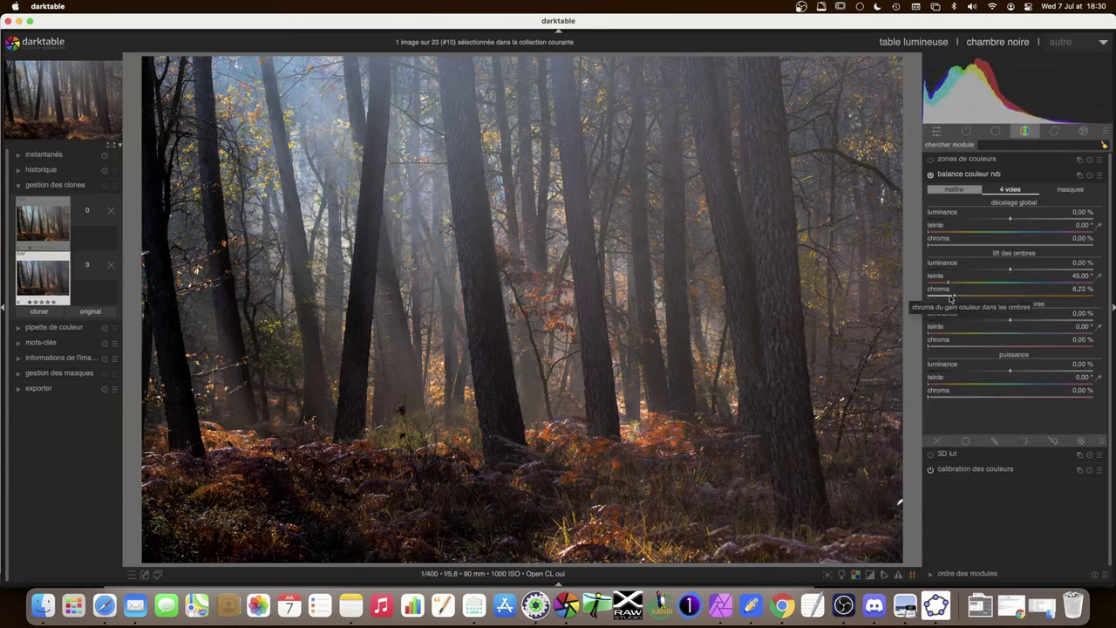
mouse_move(954, 298)
left_mouse_down()
mouse_move(1074, 298)
mouse_move(944, 298)
left_mouse_up()
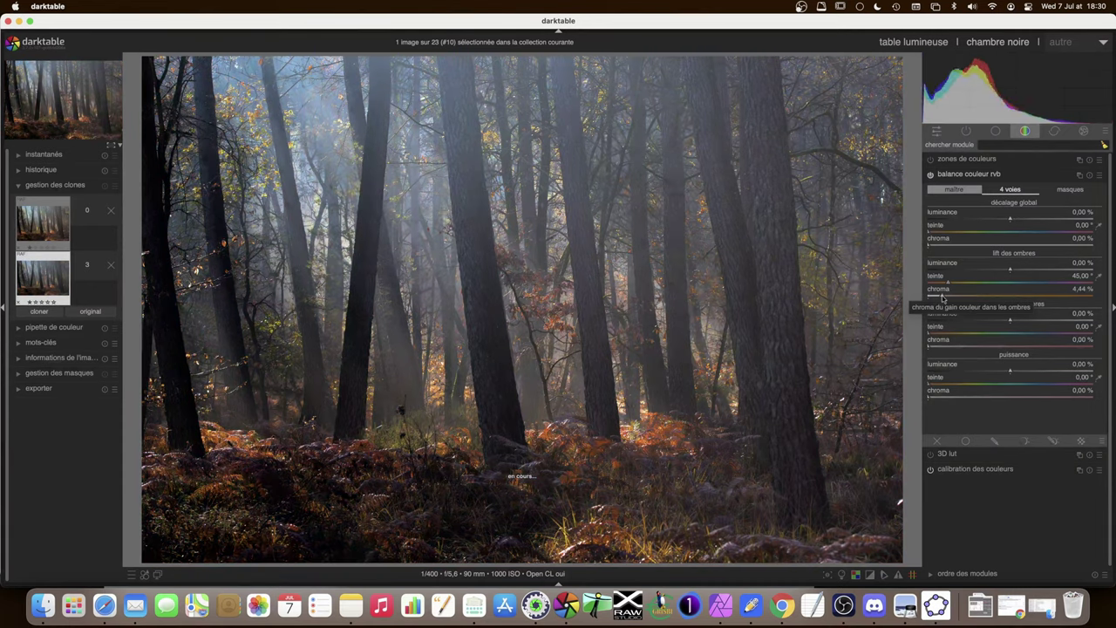
left_click_drag(943, 298, 942, 298)
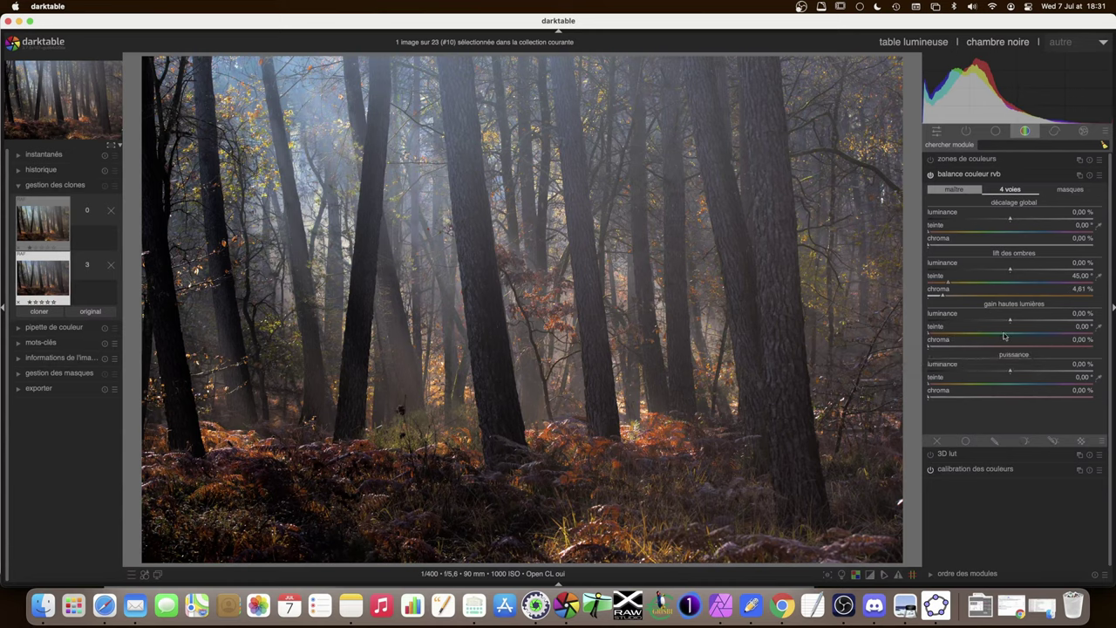
Set the highlights gain hue to about 158.68° with 2.37% chroma.
left_click(1003, 335)
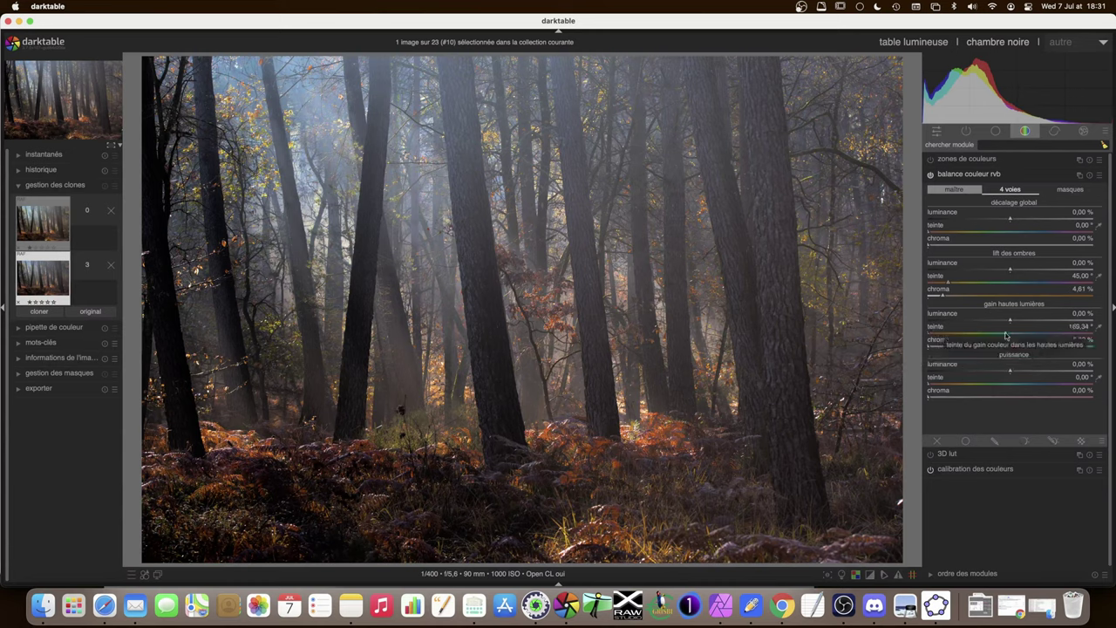
left_click(1000, 336)
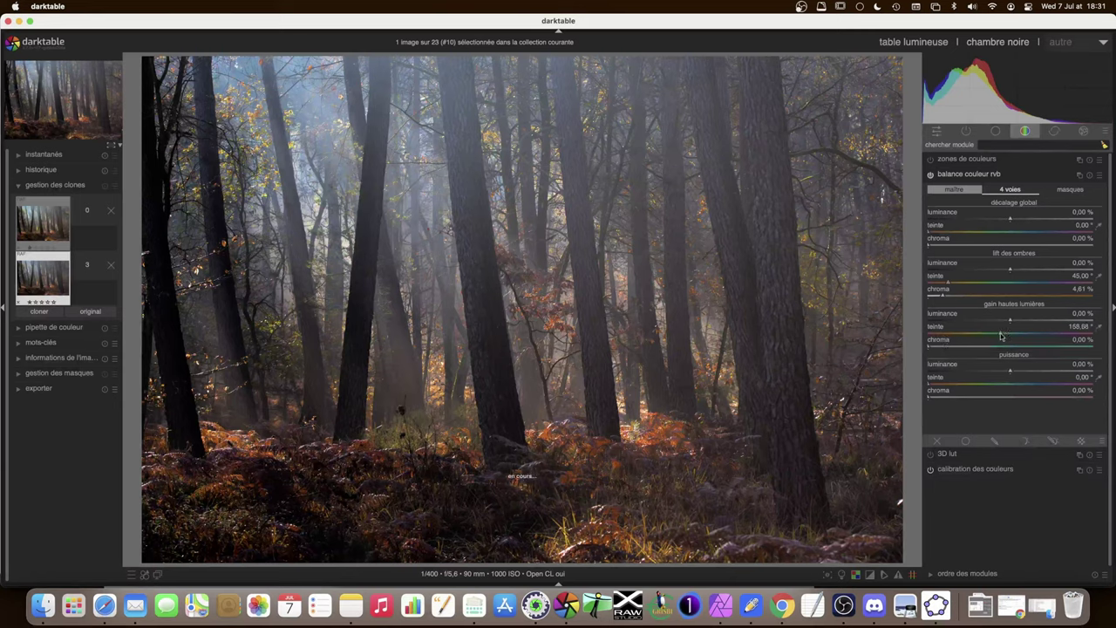
left_click(930, 347)
left_click_drag(929, 347, 950, 349)
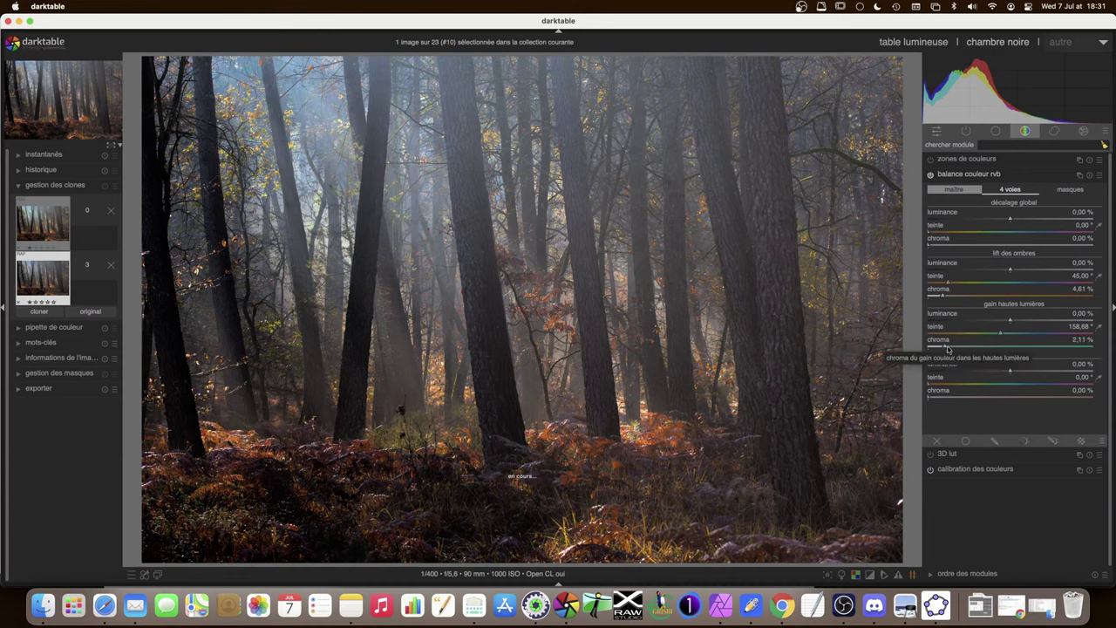
left_click_drag(949, 349, 947, 350)
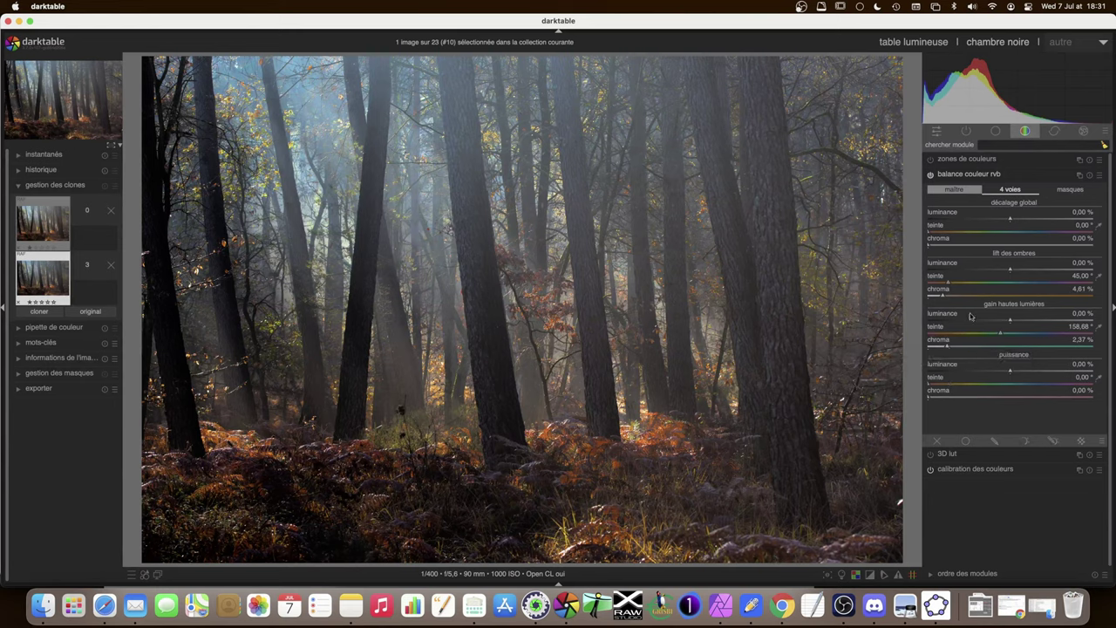
Compare color balance rgb off and on, then collapse its settings.
left_click(931, 175)
left_click(930, 175)
left_click(968, 175)
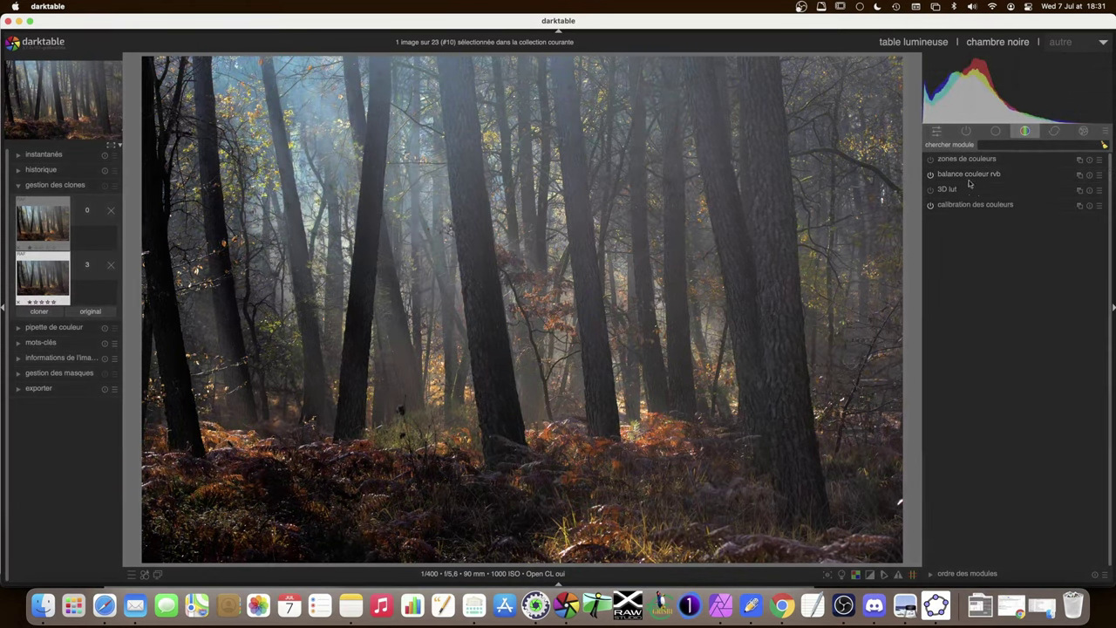
Enable diffuse or sharpen from the effect group, then review it in the active modules list.
left_click(964, 131)
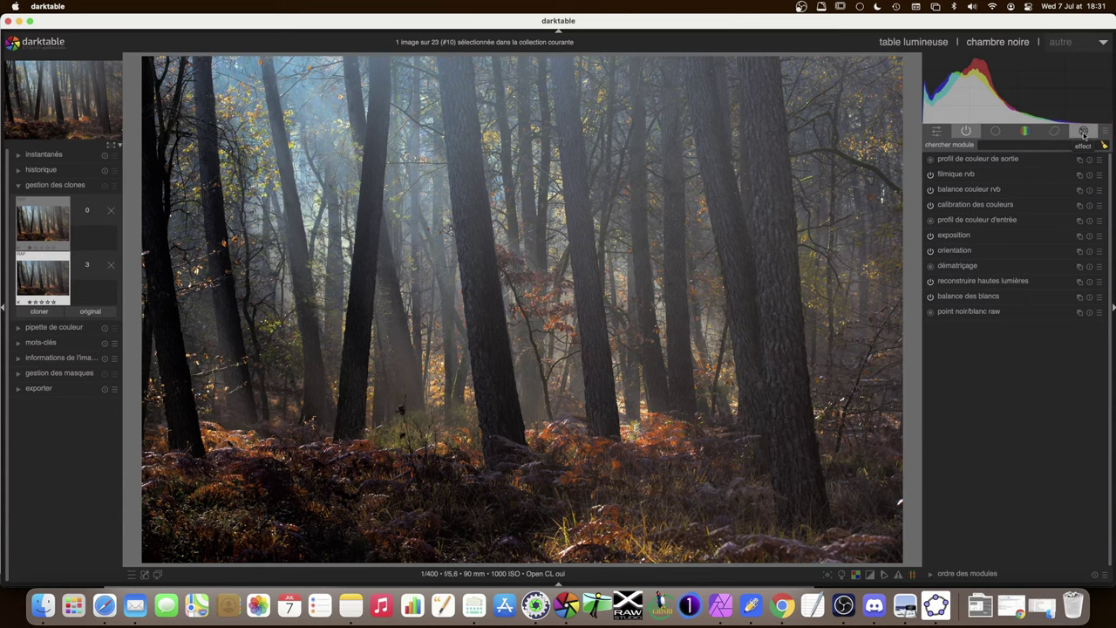
left_click(1083, 131)
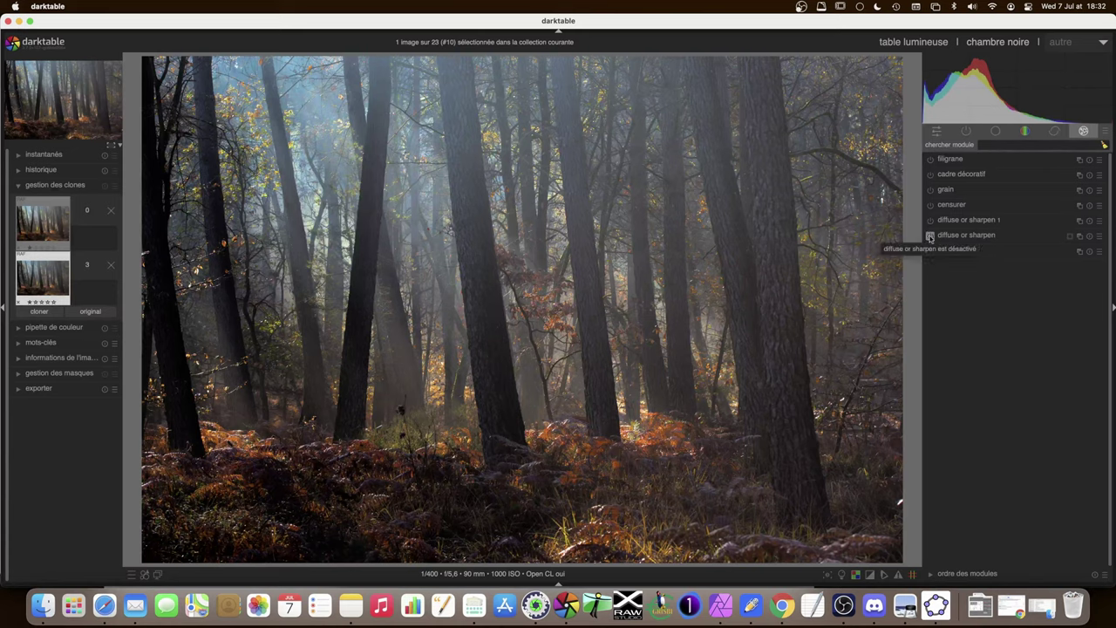
left_click(930, 236)
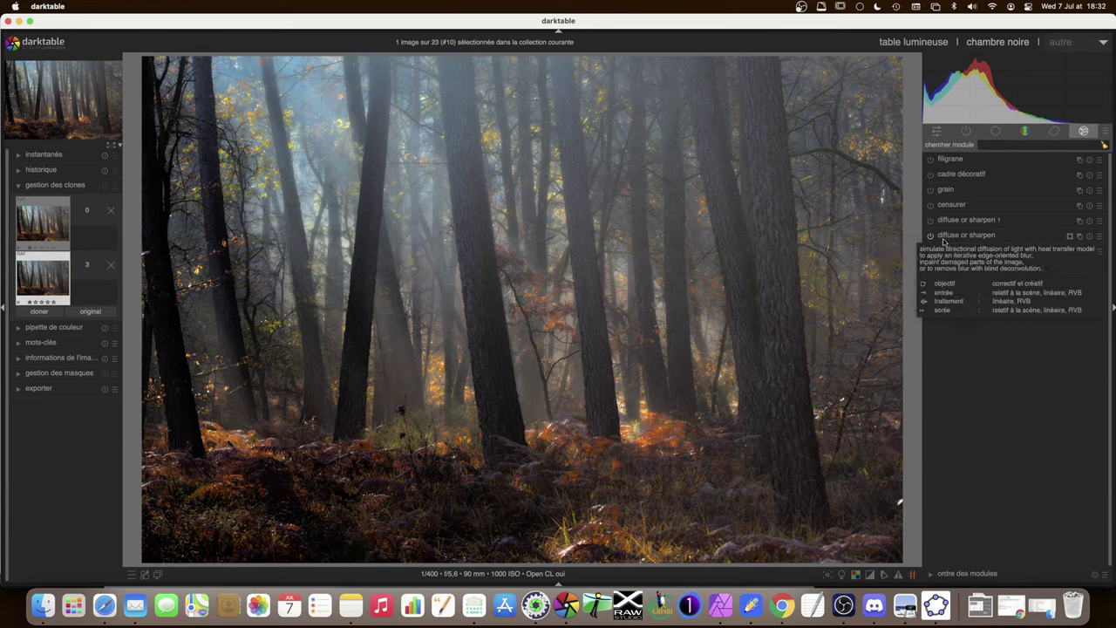
left_click(968, 131)
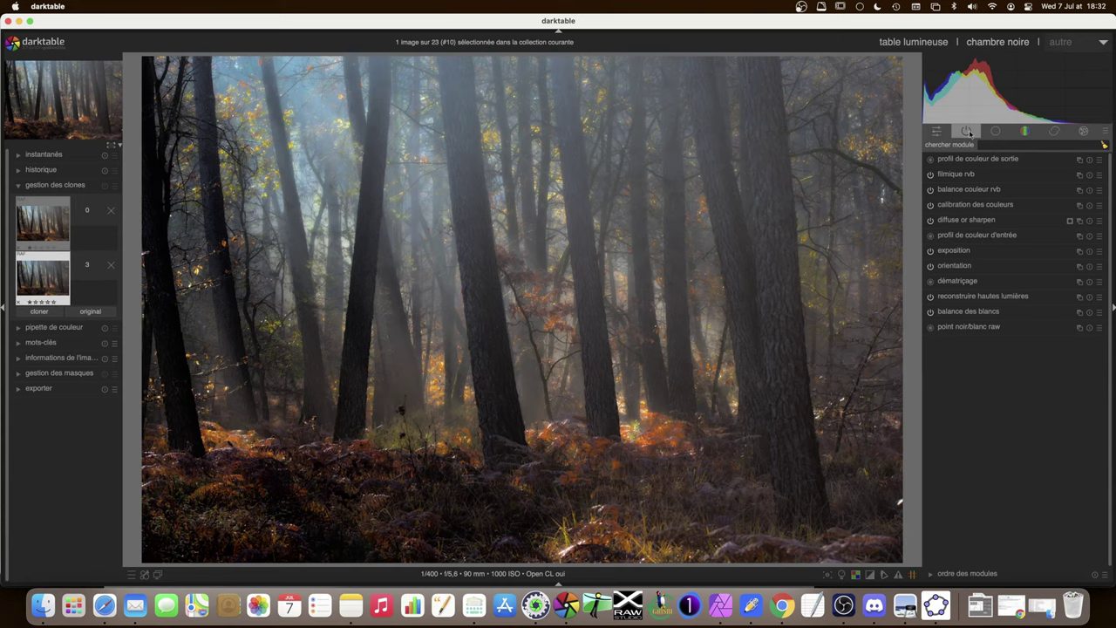